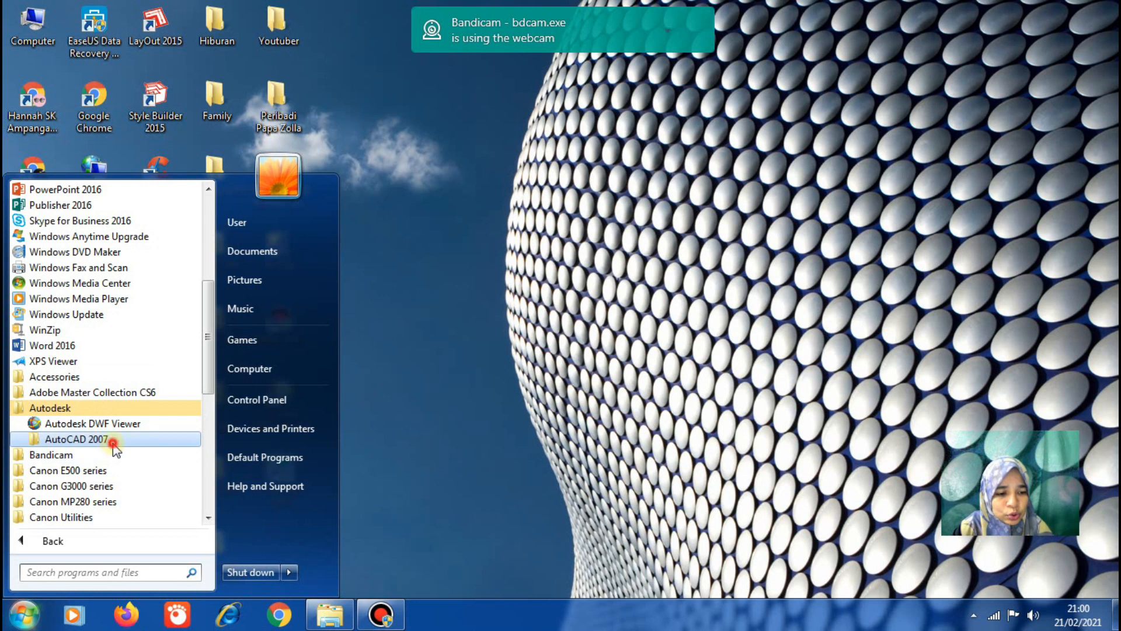
# Browse the Start menu's Autodesk programs, then launch AutoCAD 2007 from its desktop shortcut
pyautogui.click(106, 442)
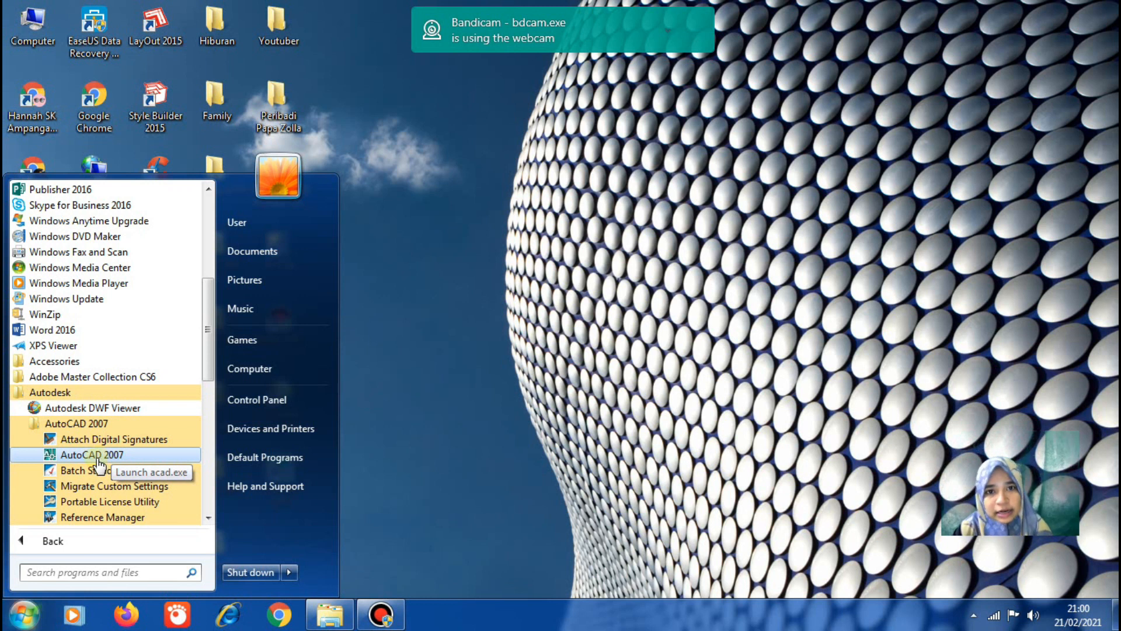
pyautogui.click(459, 384)
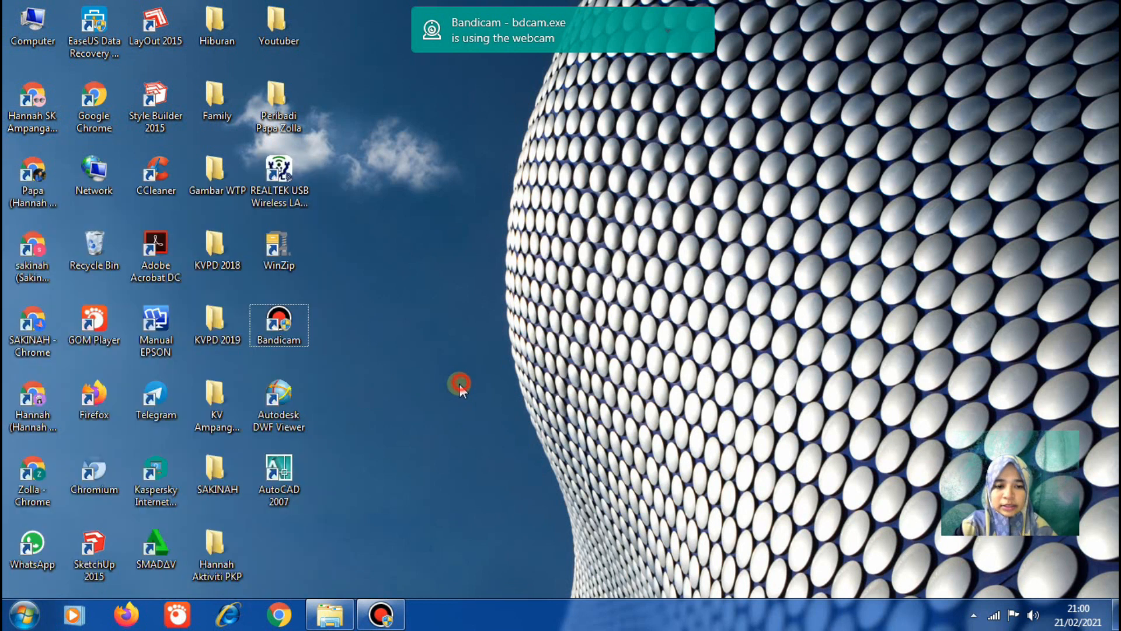
pyautogui.doubleClick(280, 484)
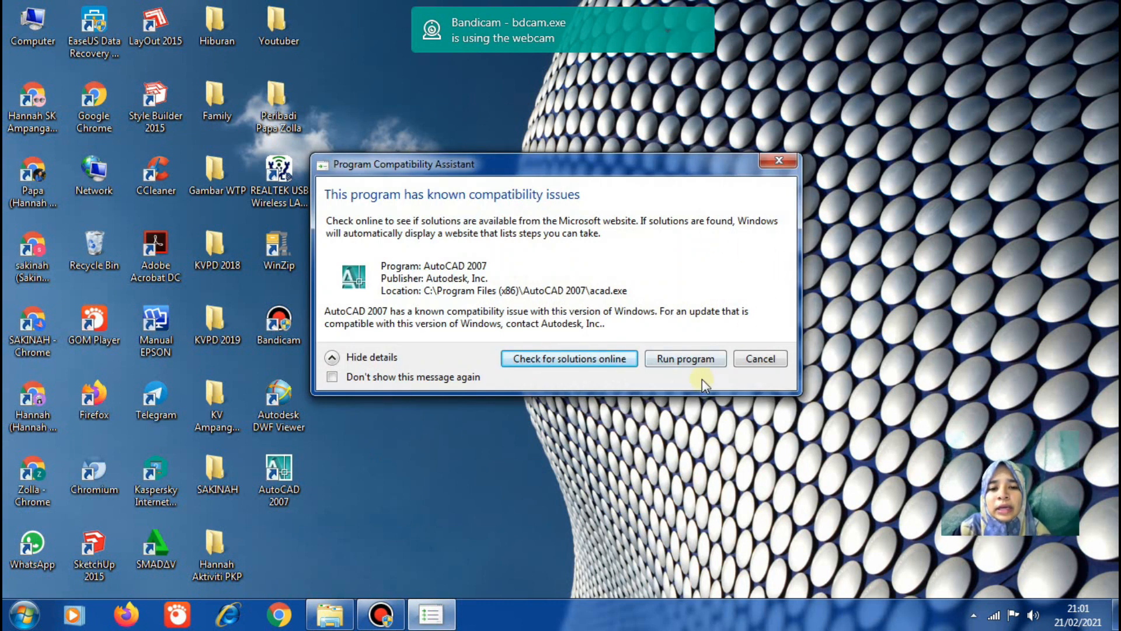
# Run AutoCAD past the compatibility warning in the AutoCAD Classic workspace, hiding the workspace prompt in future
pyautogui.click(702, 363)
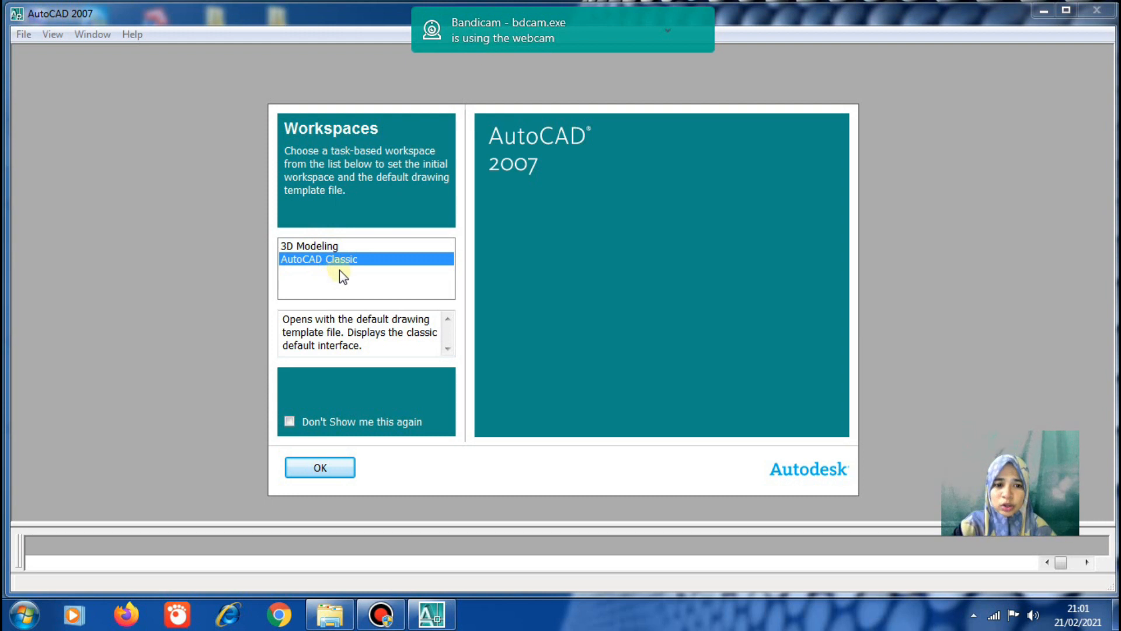
pyautogui.click(288, 420)
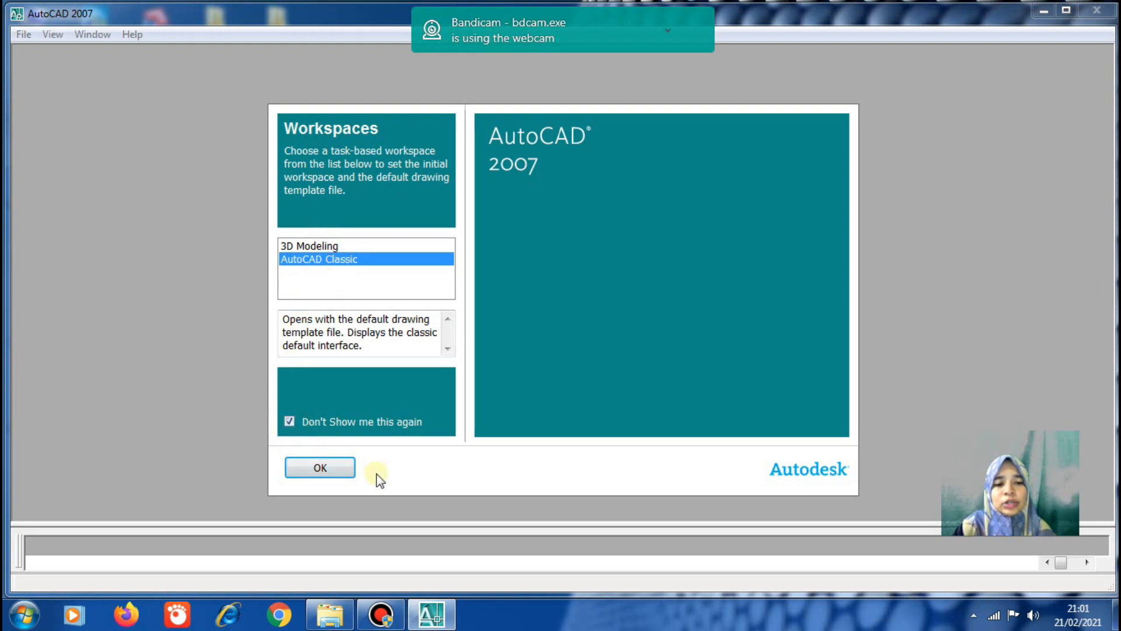
pyautogui.click(338, 474)
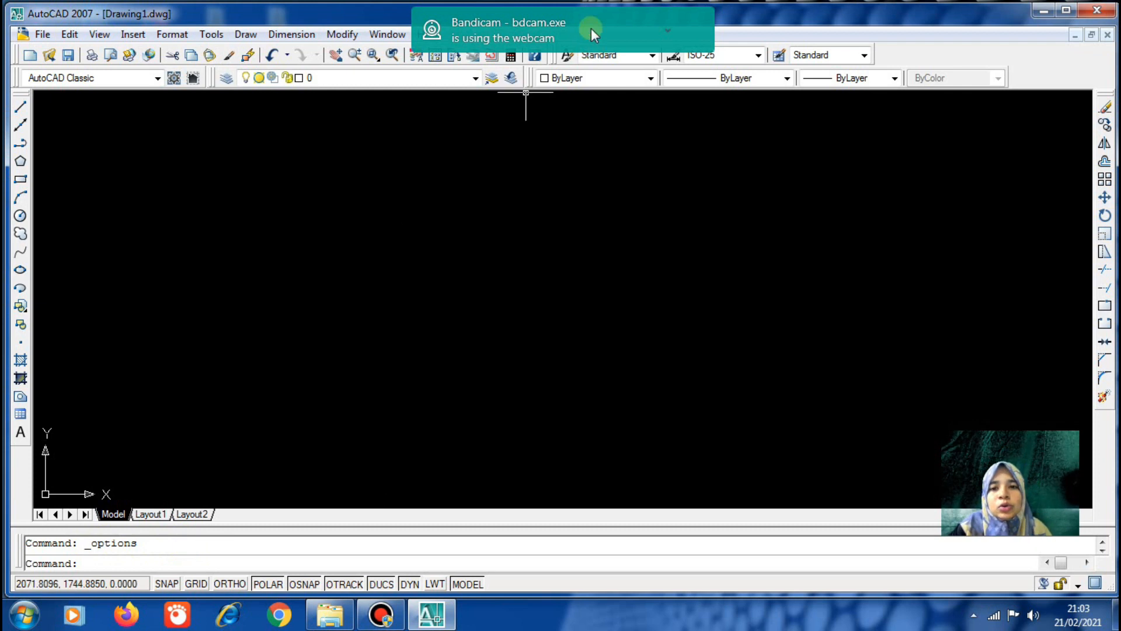
pyautogui.moveTo(595, 22); pyautogui.dragTo(997, 16)
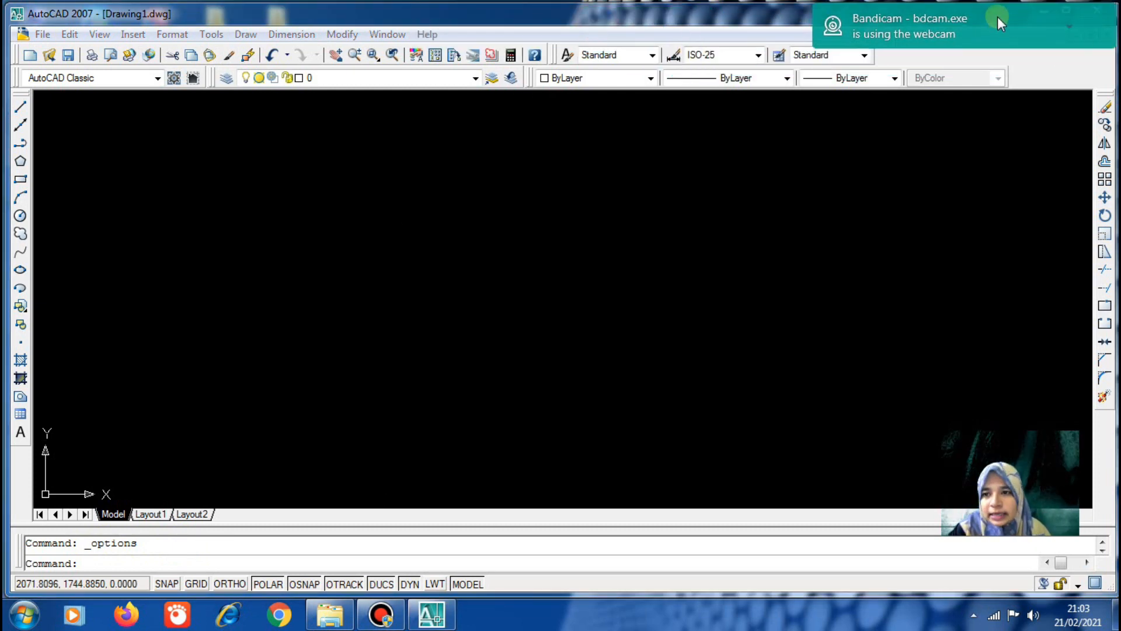
# In Options > System, set Startup to 'Show Startup dialog box' and apply it
pyautogui.click(219, 36)
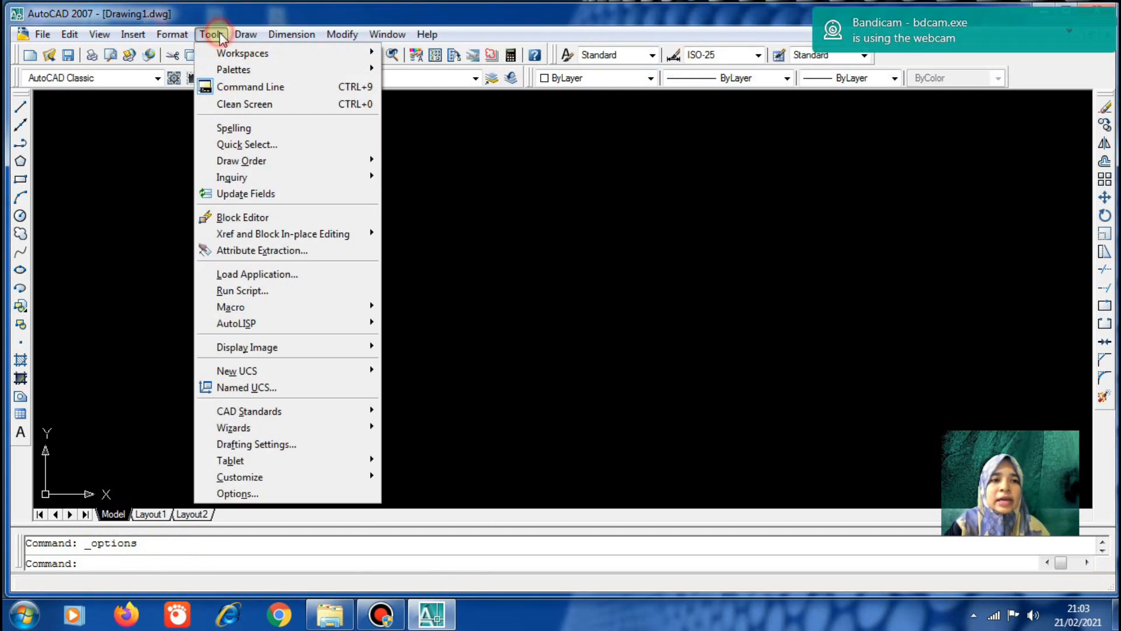
pyautogui.click(238, 493)
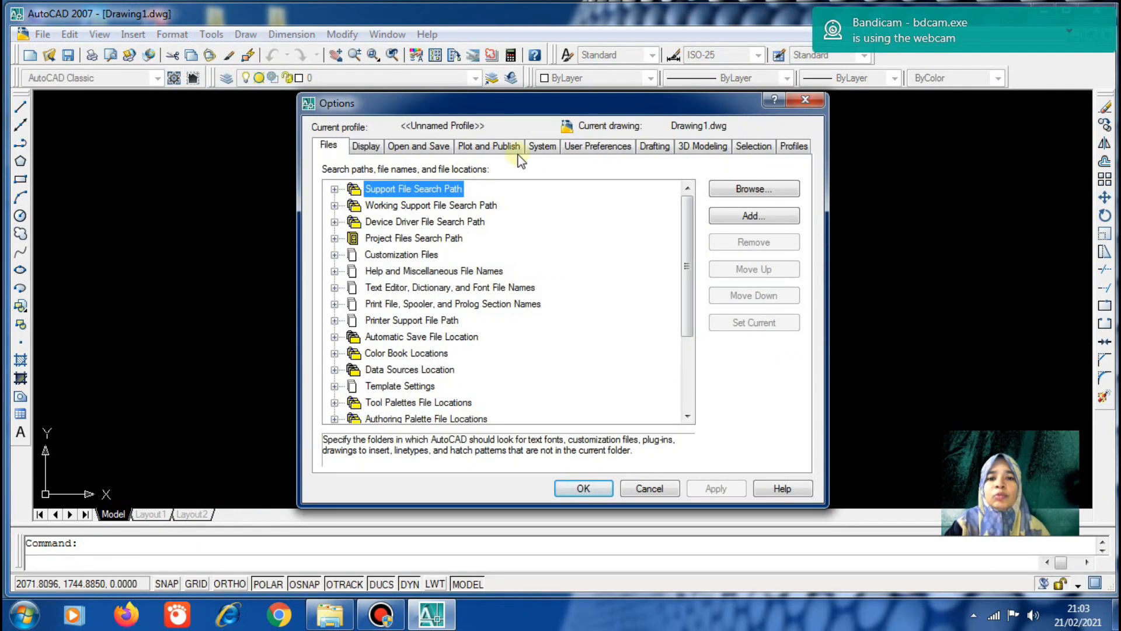
pyautogui.click(532, 153)
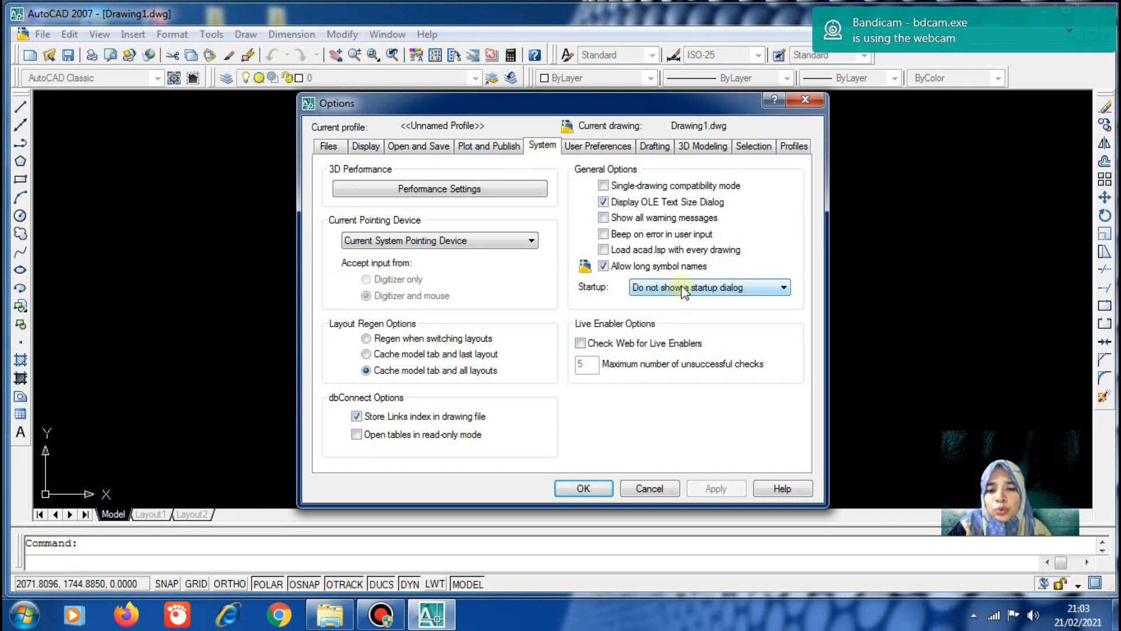
pyautogui.click(726, 292)
pyautogui.click(723, 304)
pyautogui.click(714, 490)
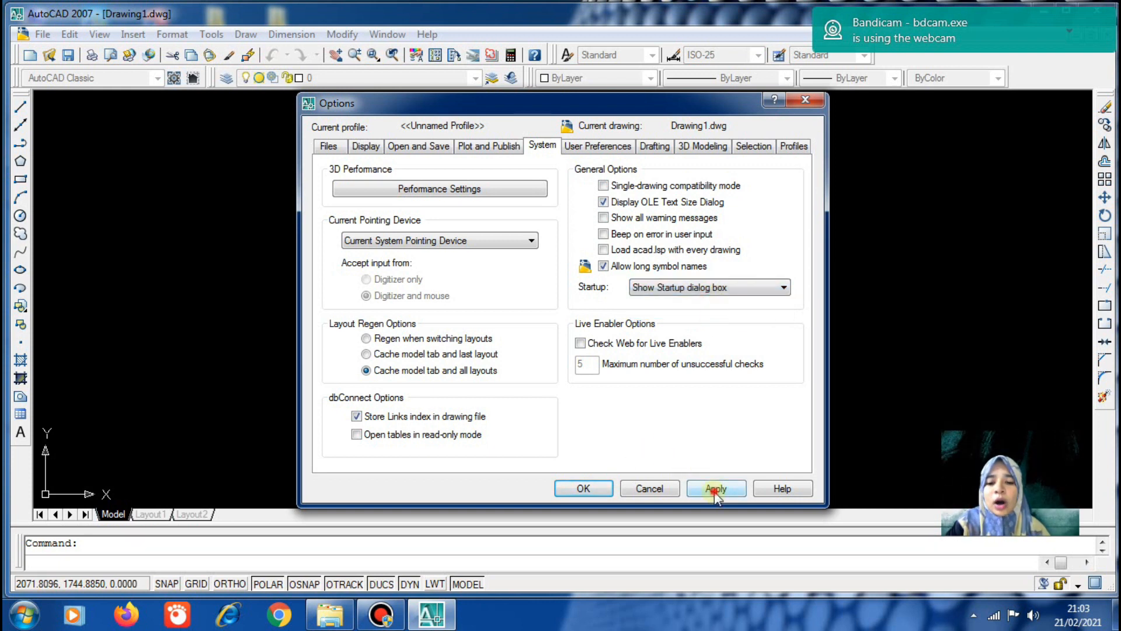
pyautogui.click(586, 488)
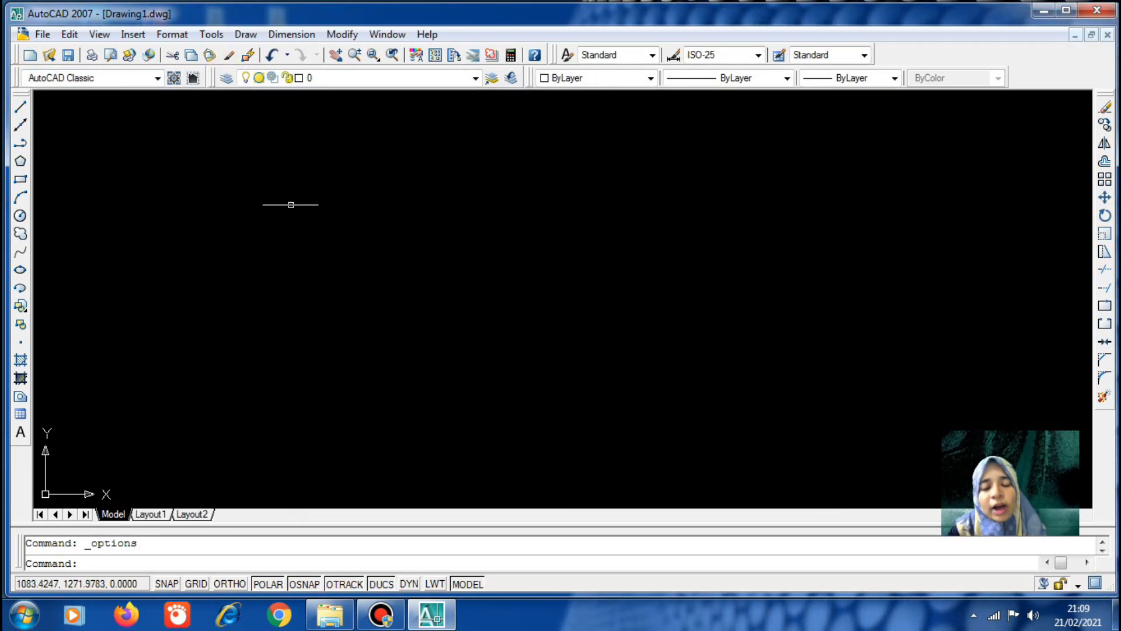
# Create Drawing2 from scratch using Metric default settings
pyautogui.click(43, 33)
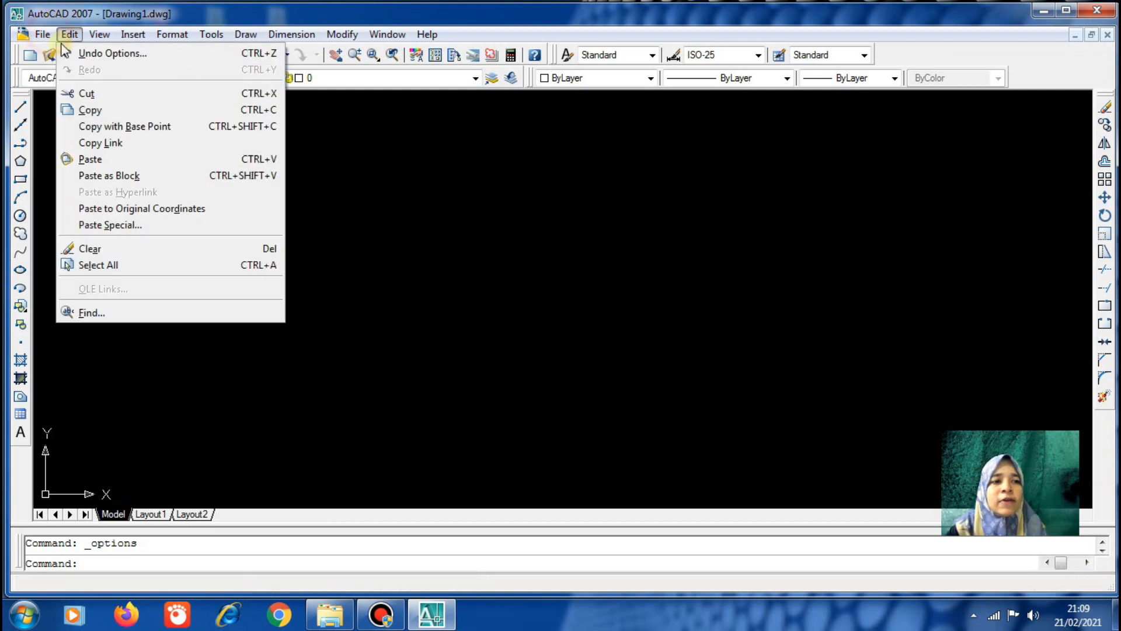
pyautogui.moveTo(70, 34)
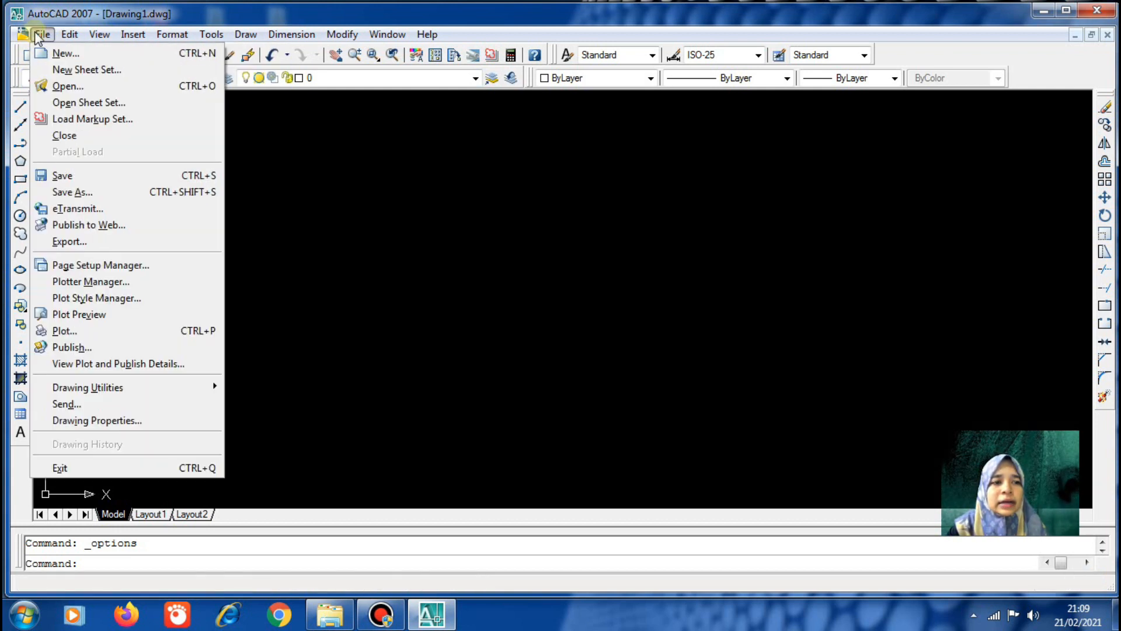
pyautogui.click(53, 51)
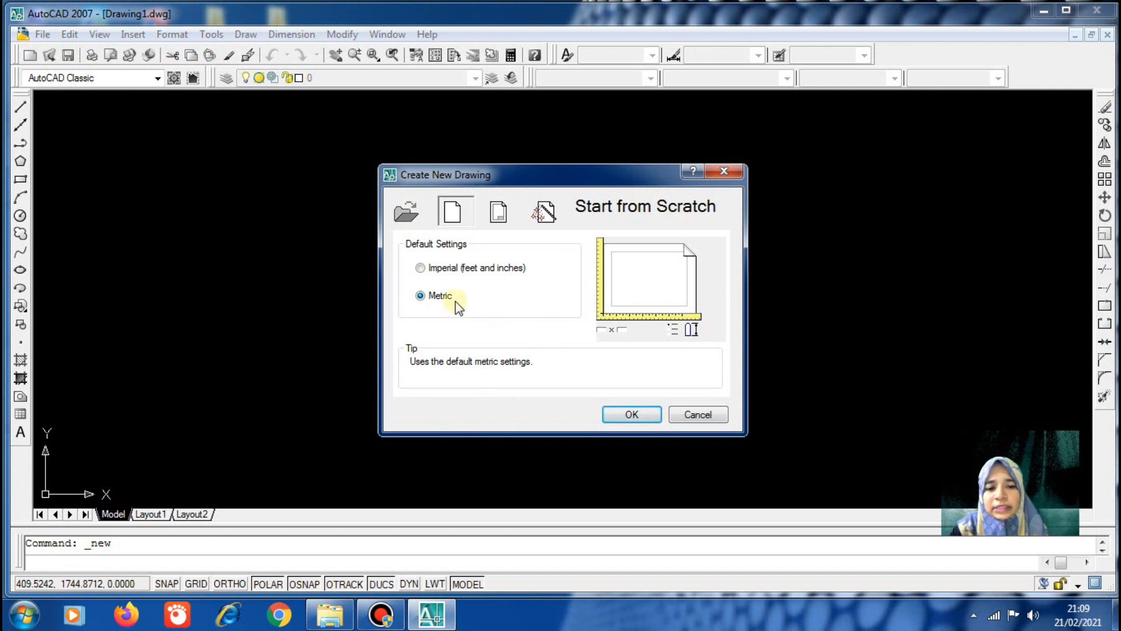
pyautogui.click(622, 418)
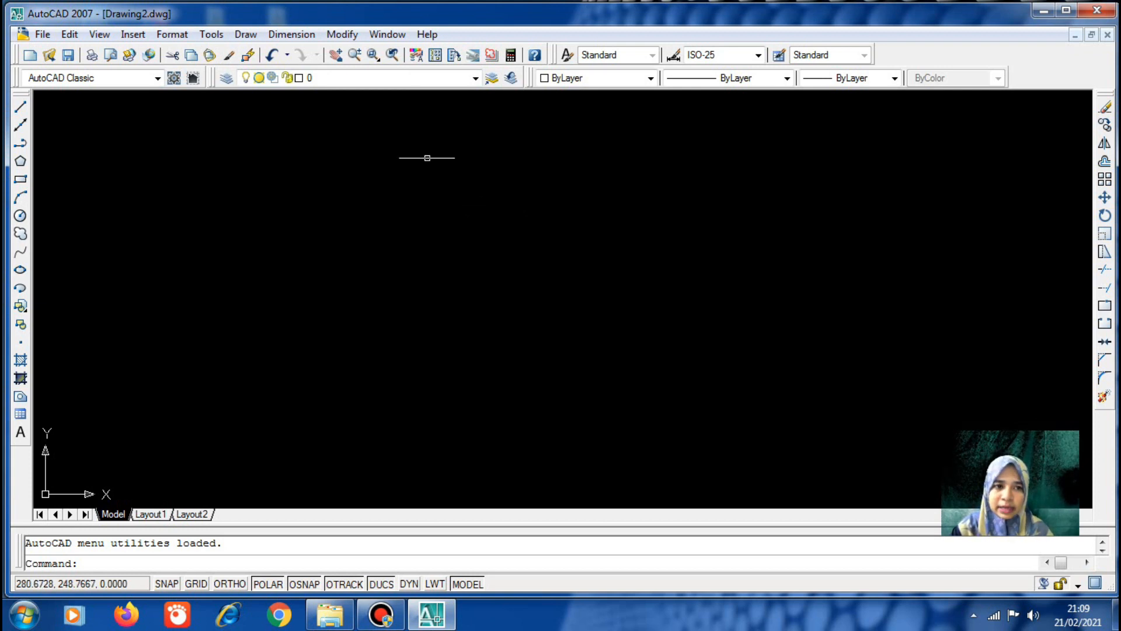
# Keep Decimal length units and set length precision to 0 in Drawing Units
pyautogui.click(177, 36)
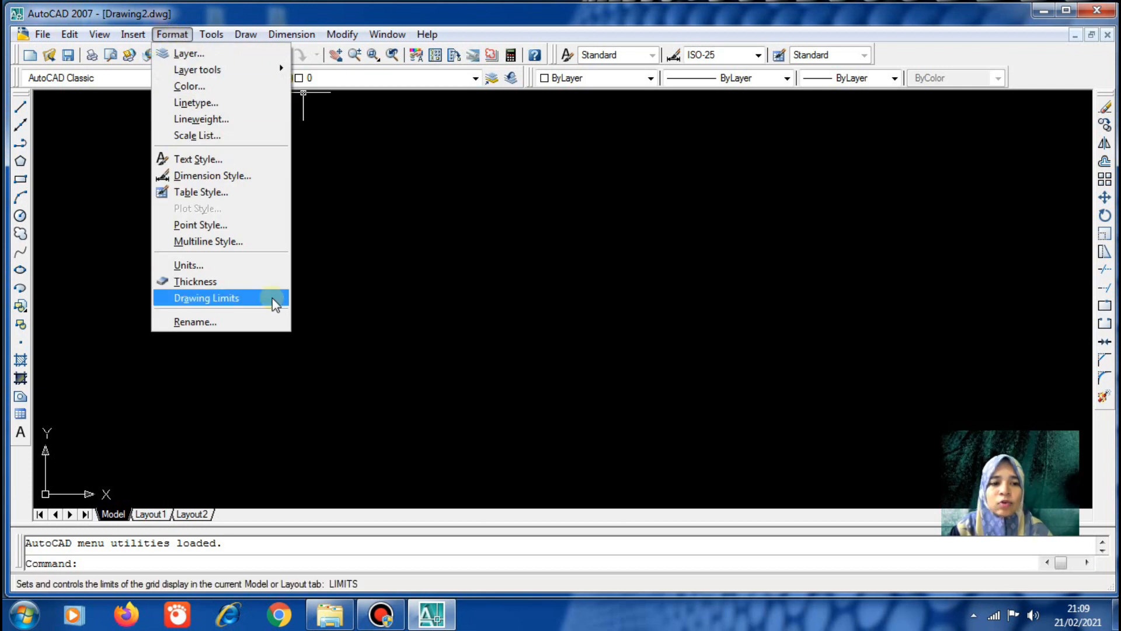
pyautogui.click(249, 266)
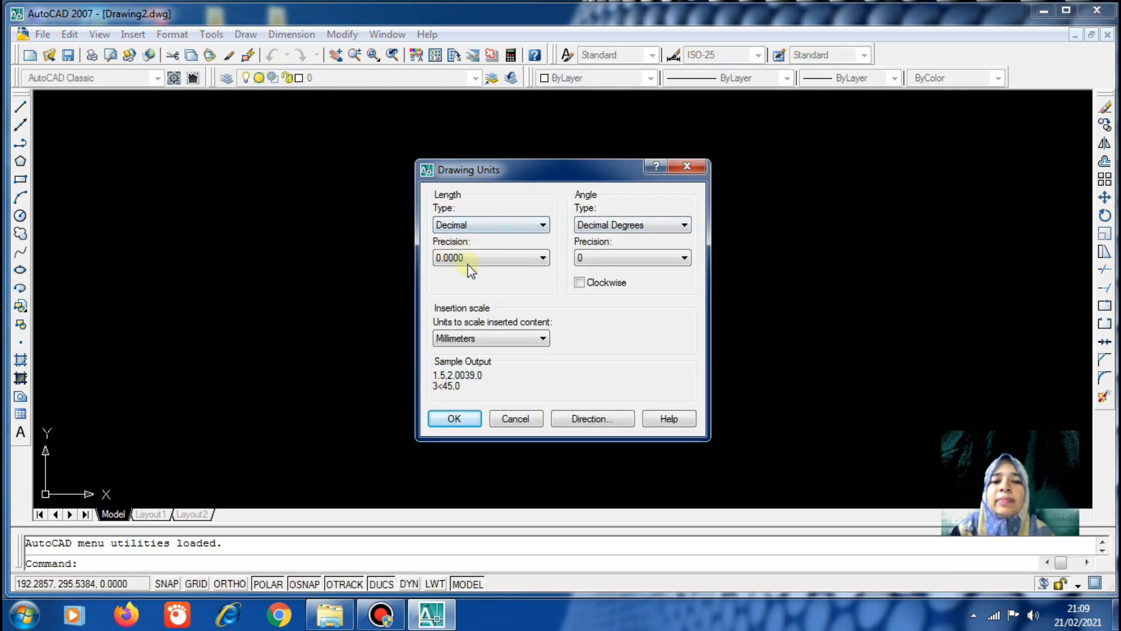
pyautogui.click(523, 228)
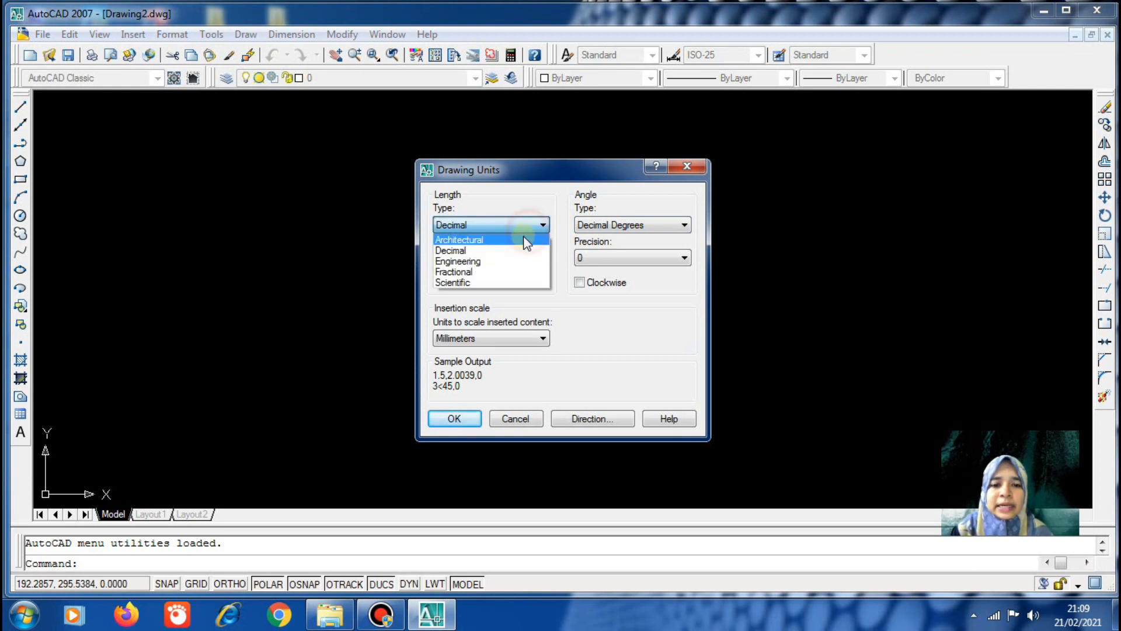
pyautogui.click(506, 249)
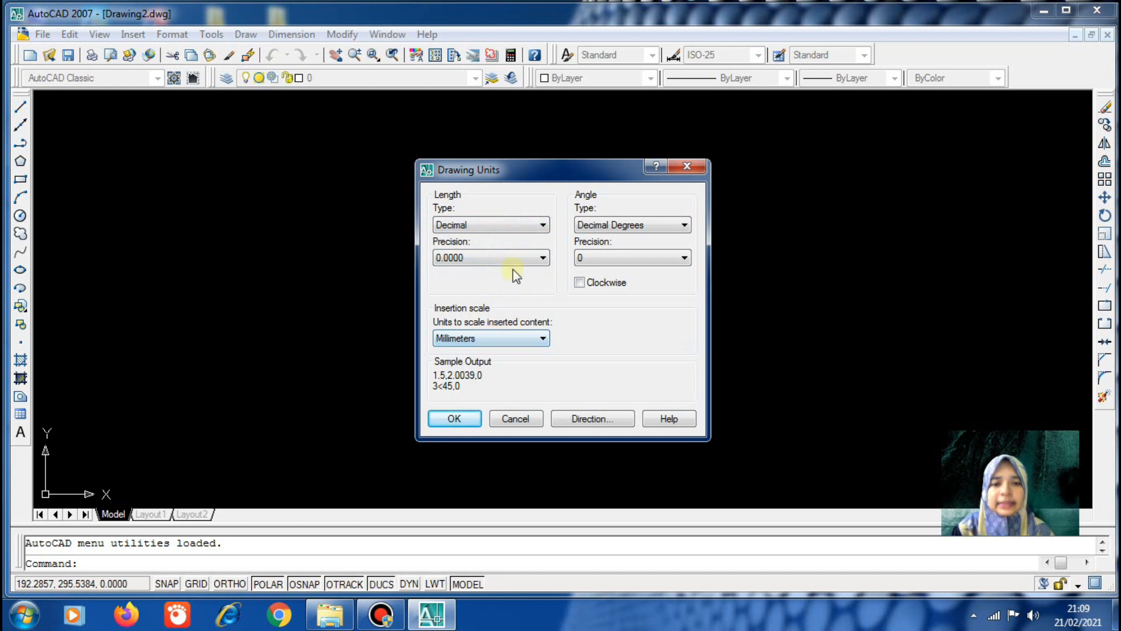
pyautogui.click(542, 258)
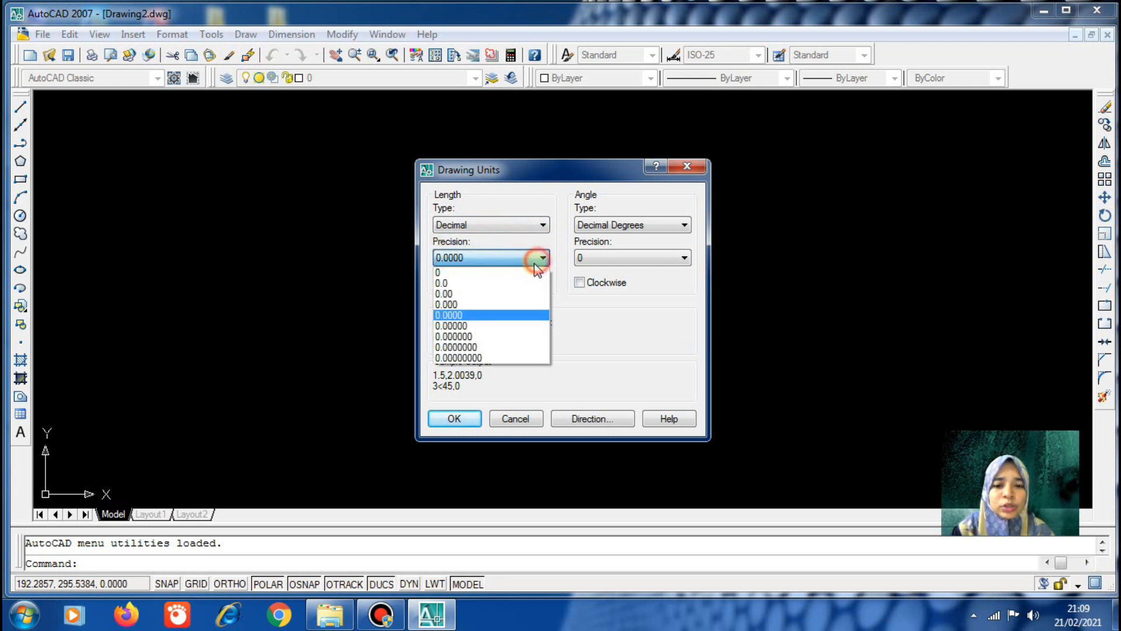
pyautogui.click(524, 273)
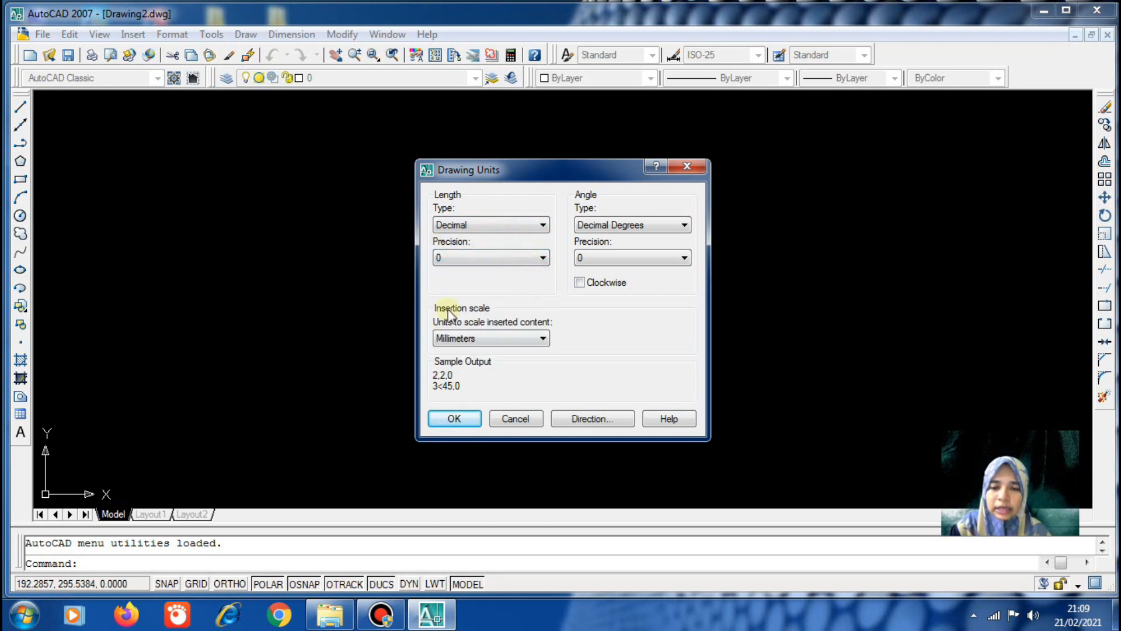
pyautogui.click(454, 419)
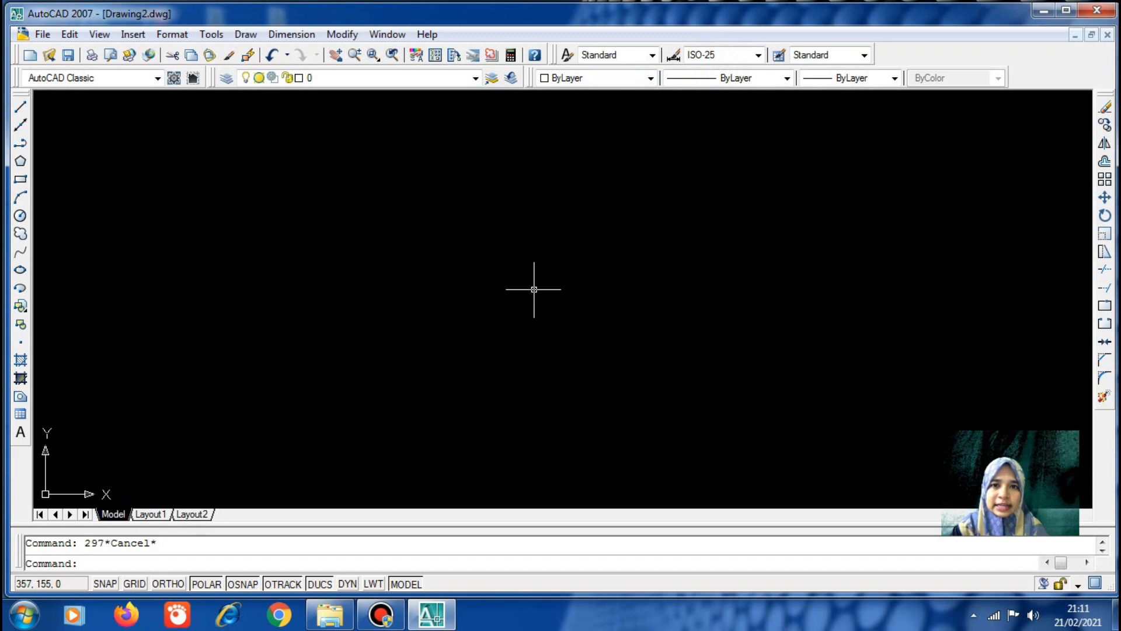
pyautogui.click(187, 36)
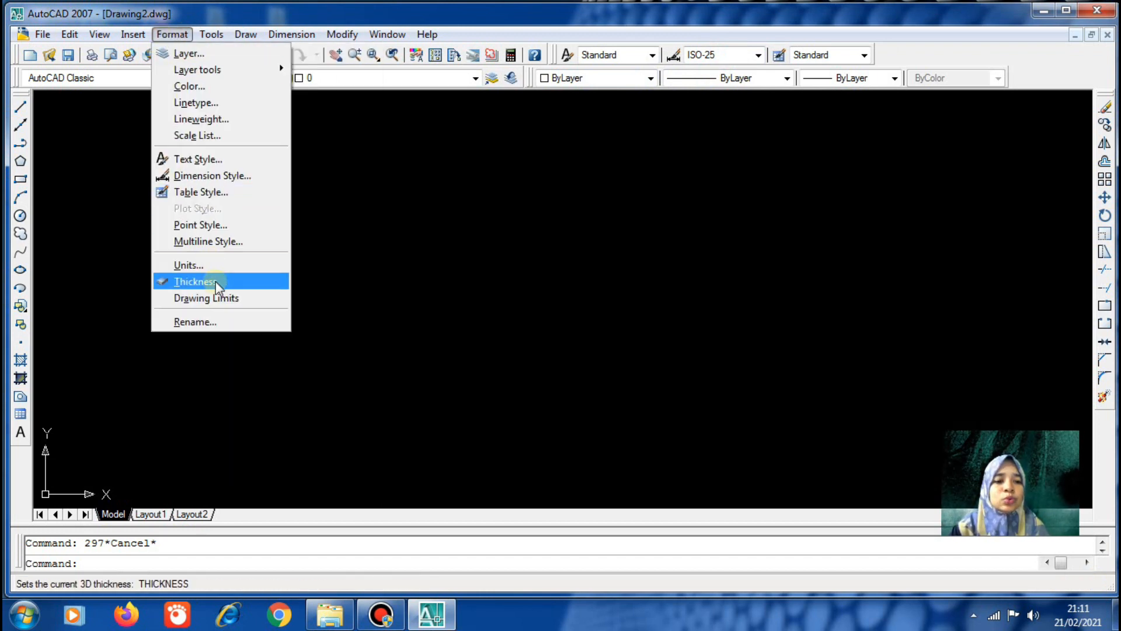
# Set drawing limits with lower left corner 0,0 and upper right corner 297,210
pyautogui.click(222, 299)
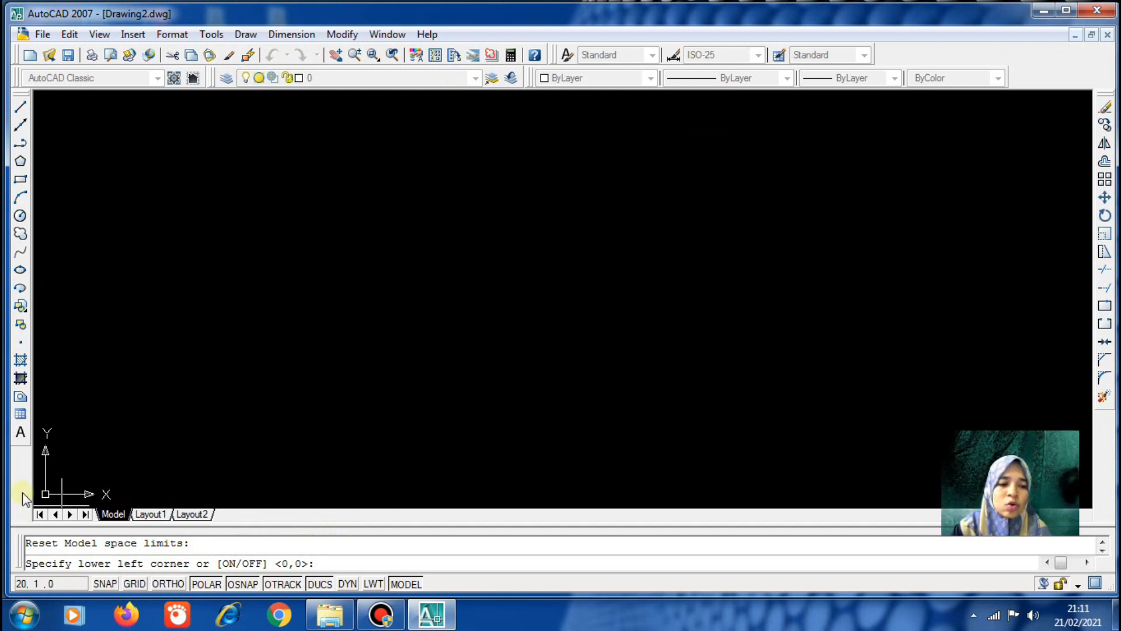
pyautogui.click(321, 562)
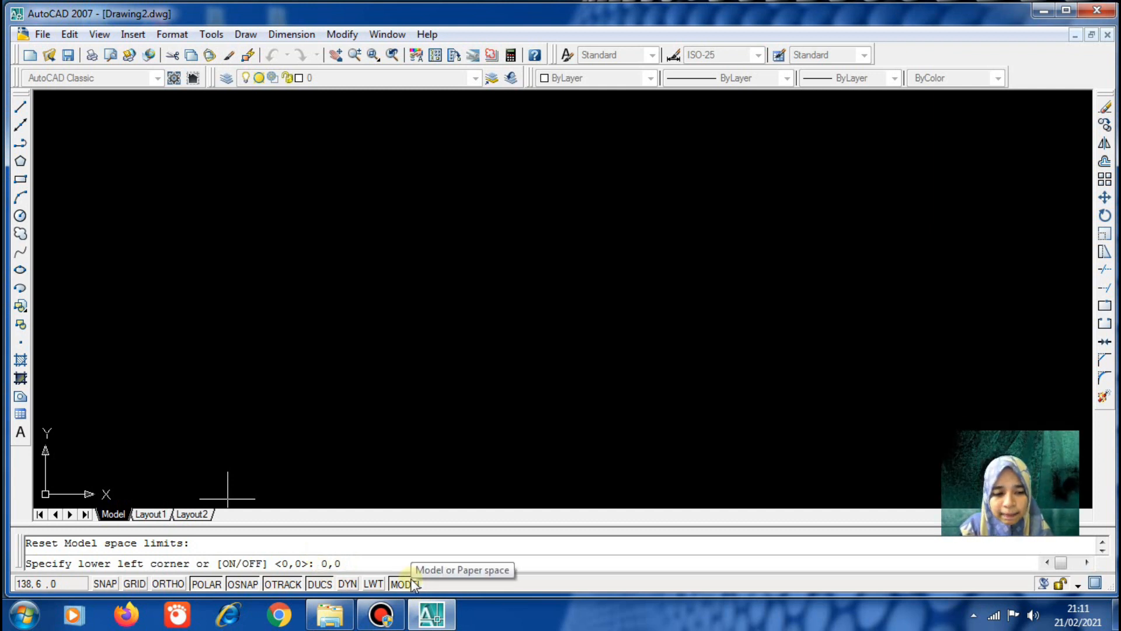
pyautogui.press('Return')
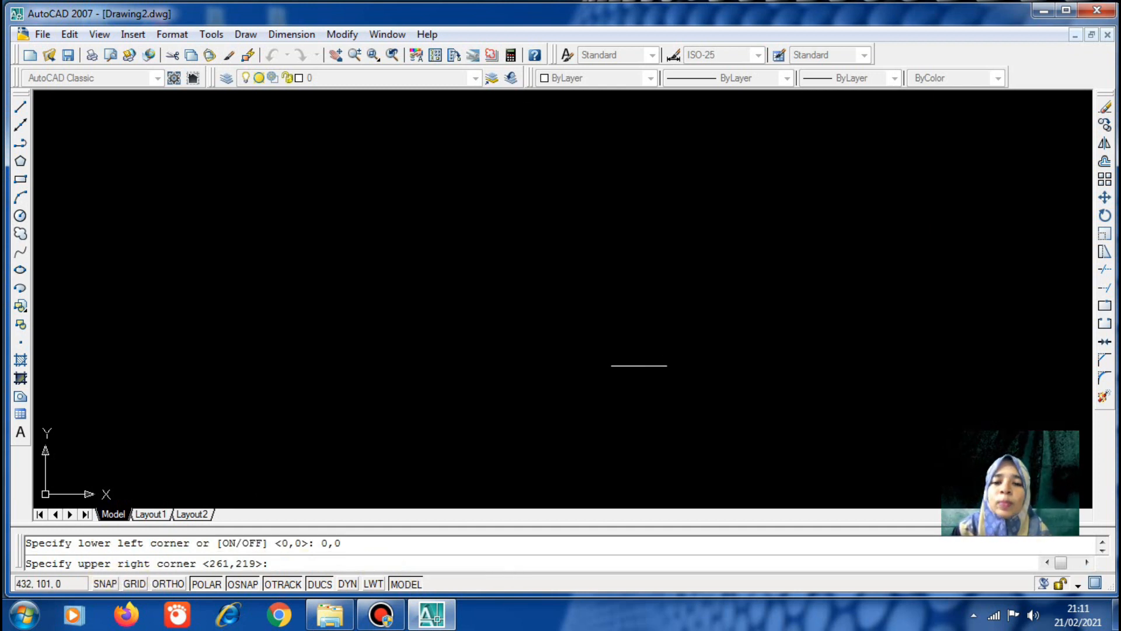
pyautogui.click(299, 569)
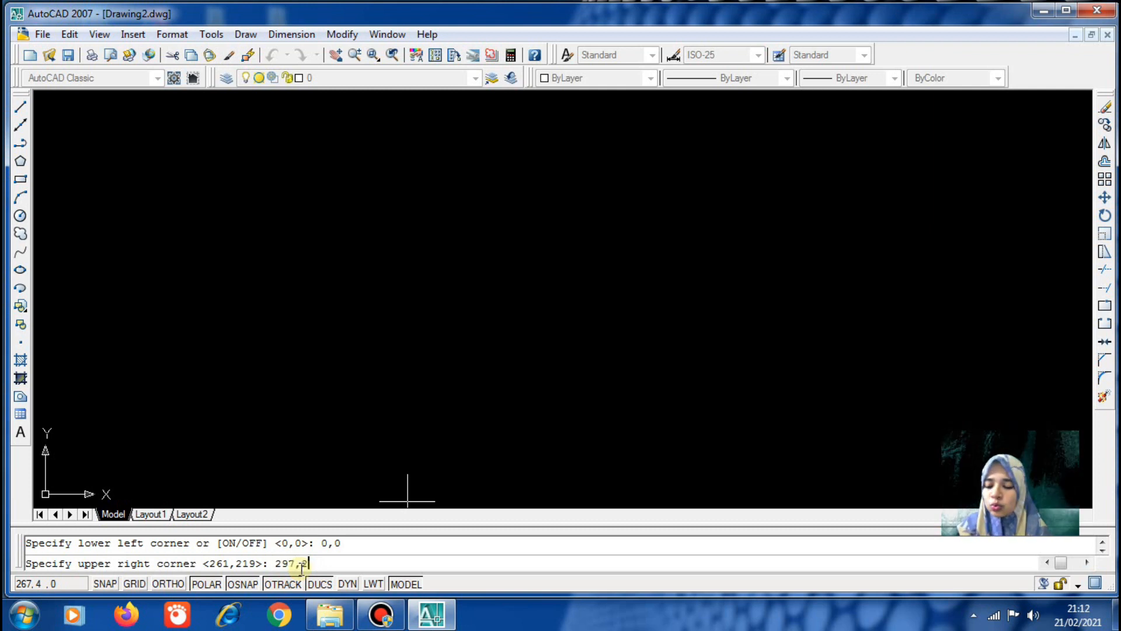
pyautogui.press('Return')
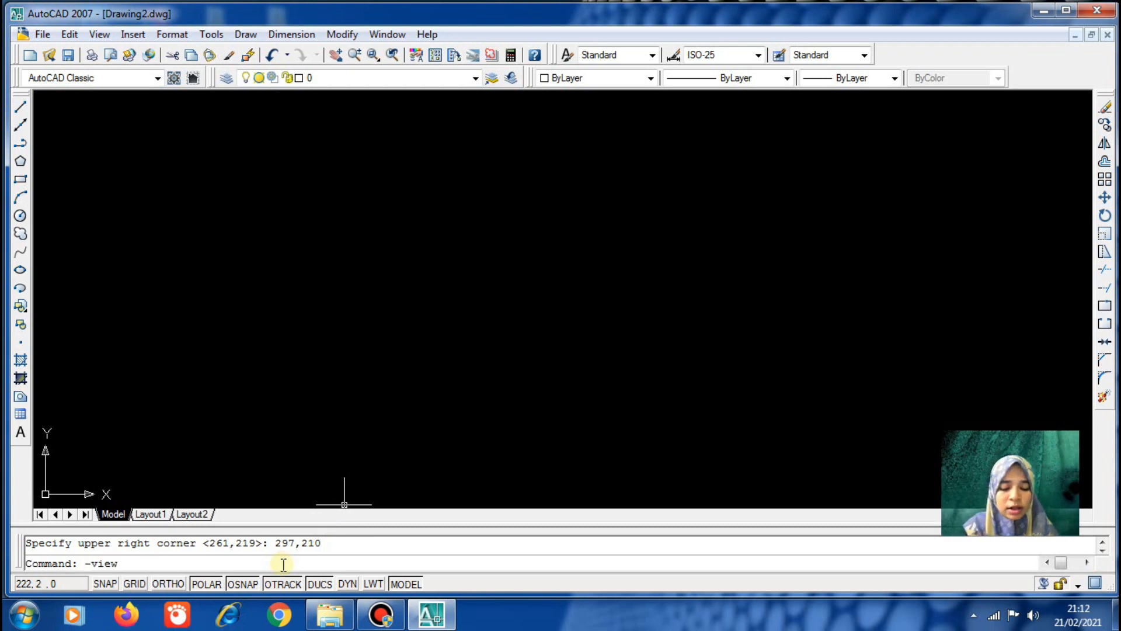
# Switch to the southeast isometric view with -VIEW SEIS, then undo back to plan view
pyautogui.press('Return')
pyautogui.write('seis')
pyautogui.press('Return')
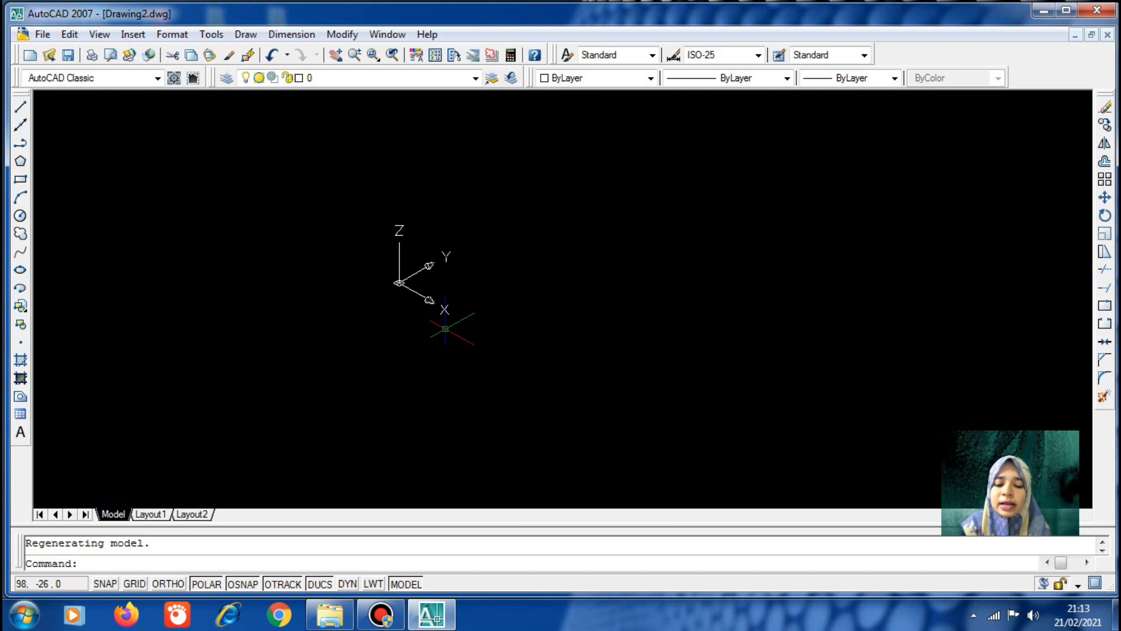
pyautogui.hotkey('ctrl', 'z')
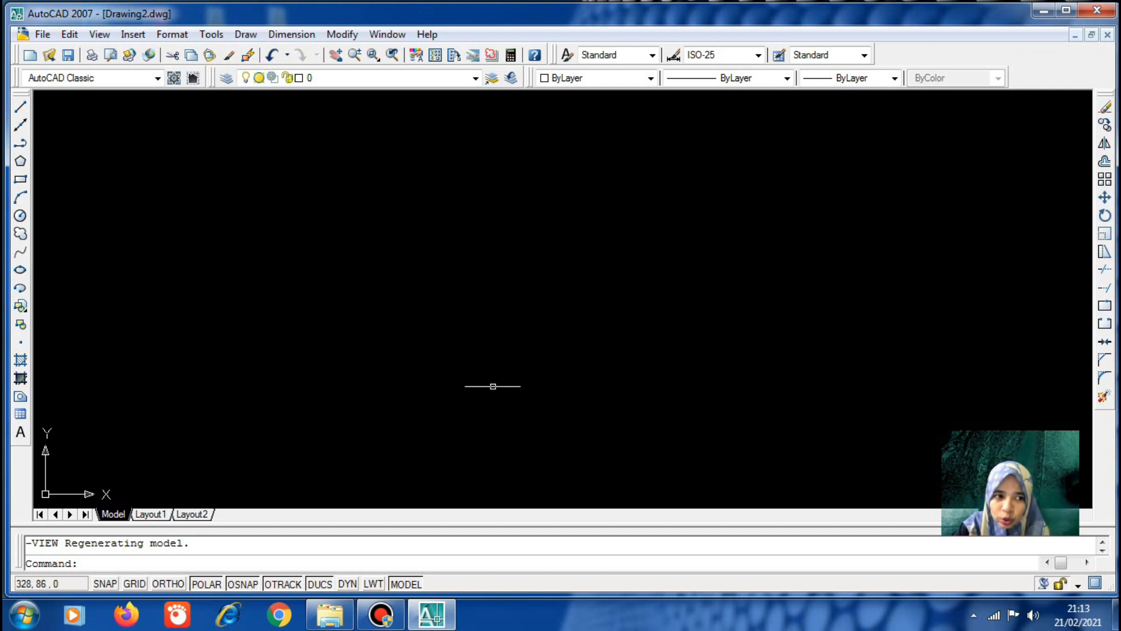
# Draw a circle centred in the middle of the drawing area using C
pyautogui.write('c')
pyautogui.press('Return')
pyautogui.click(626, 317)
pyautogui.click(626, 317)
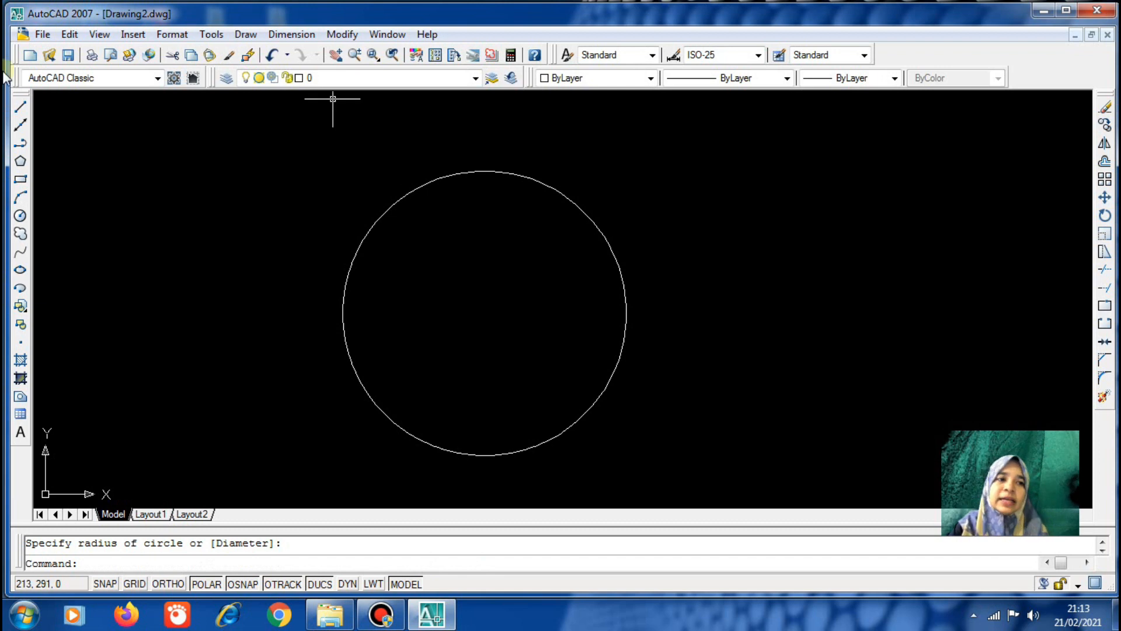
pyautogui.click(44, 35)
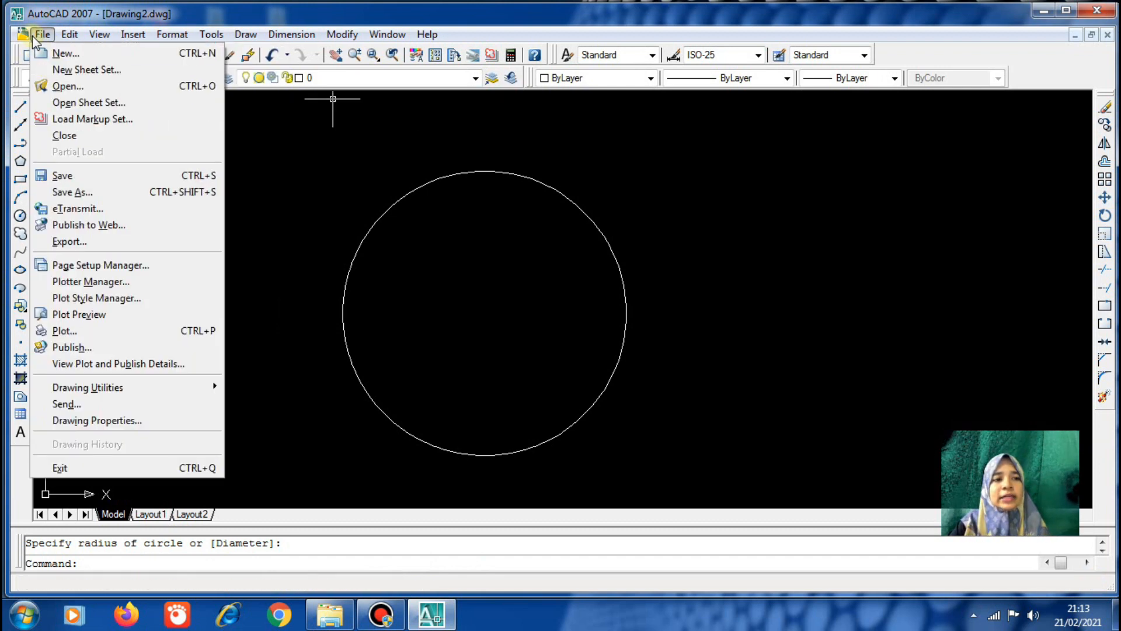
# In Save As, create a new My Documents folder, rename it after the teacher, and open it
pyautogui.click(96, 193)
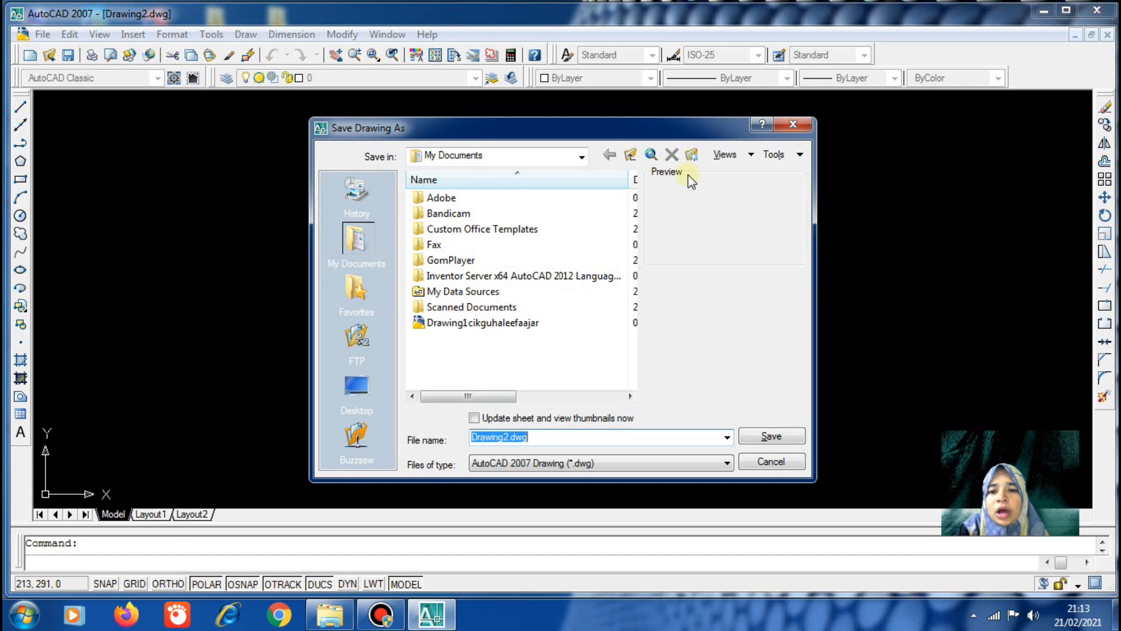
pyautogui.click(692, 156)
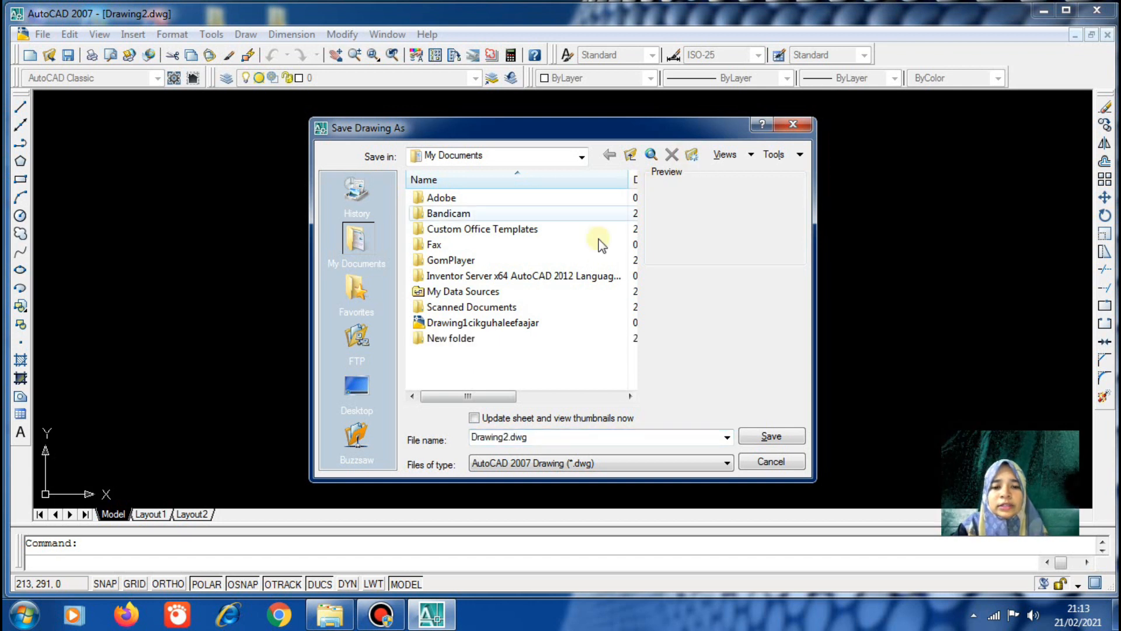
pyautogui.click(453, 332)
pyautogui.click(460, 339)
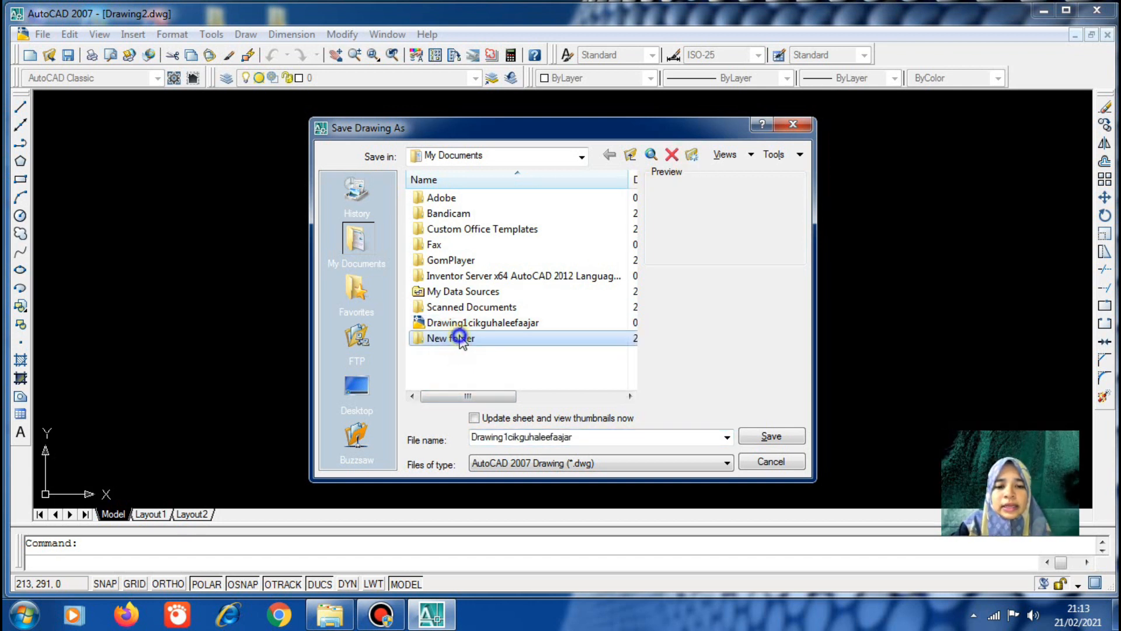
pyautogui.rightClick(466, 338)
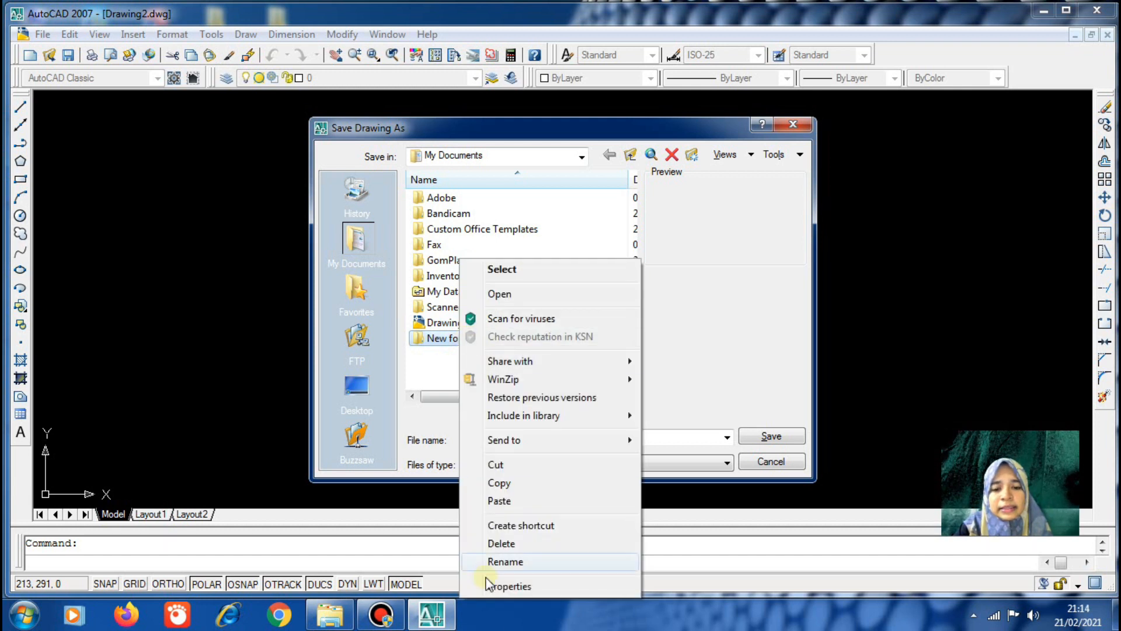
pyautogui.click(514, 570)
pyautogui.write('cikgu')
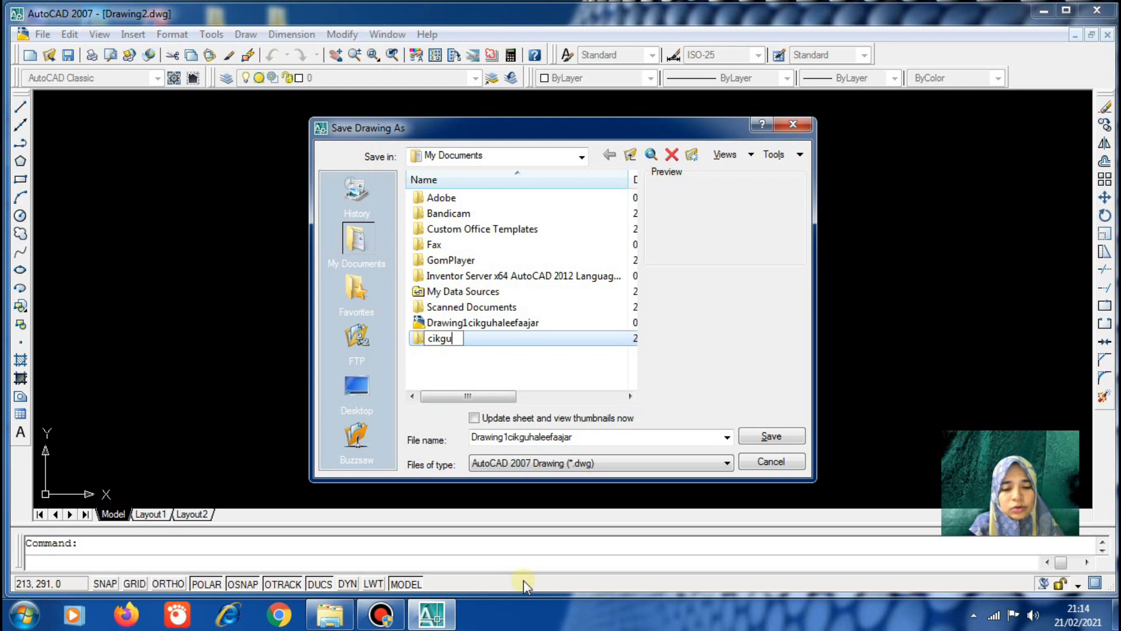
pyautogui.write(' sakinah')
pyautogui.click(544, 364)
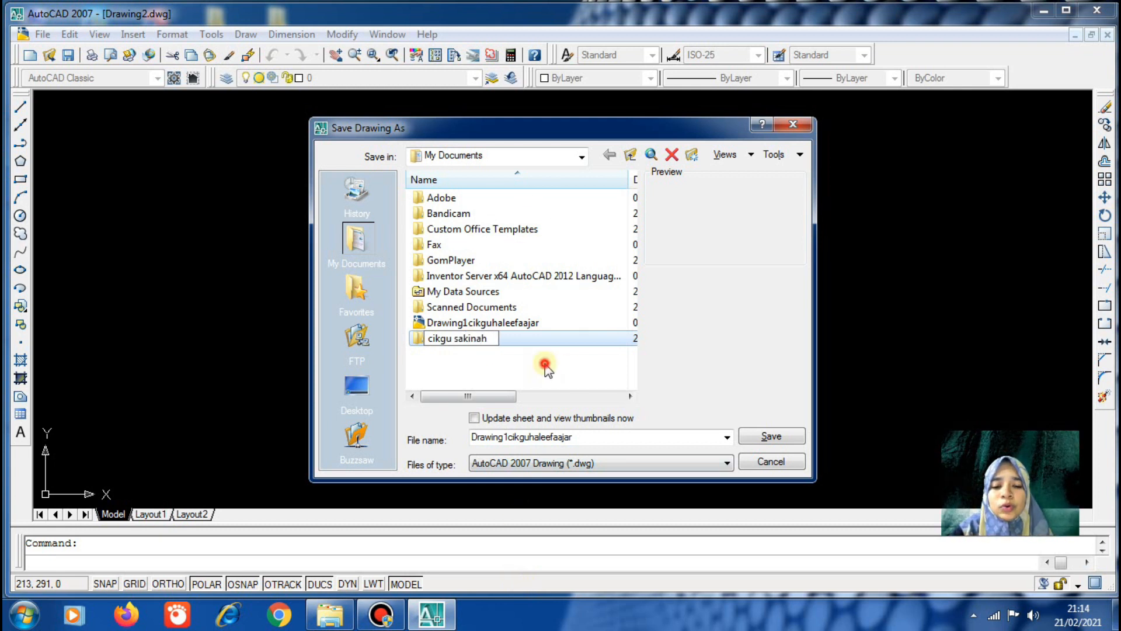
pyautogui.doubleClick(483, 338)
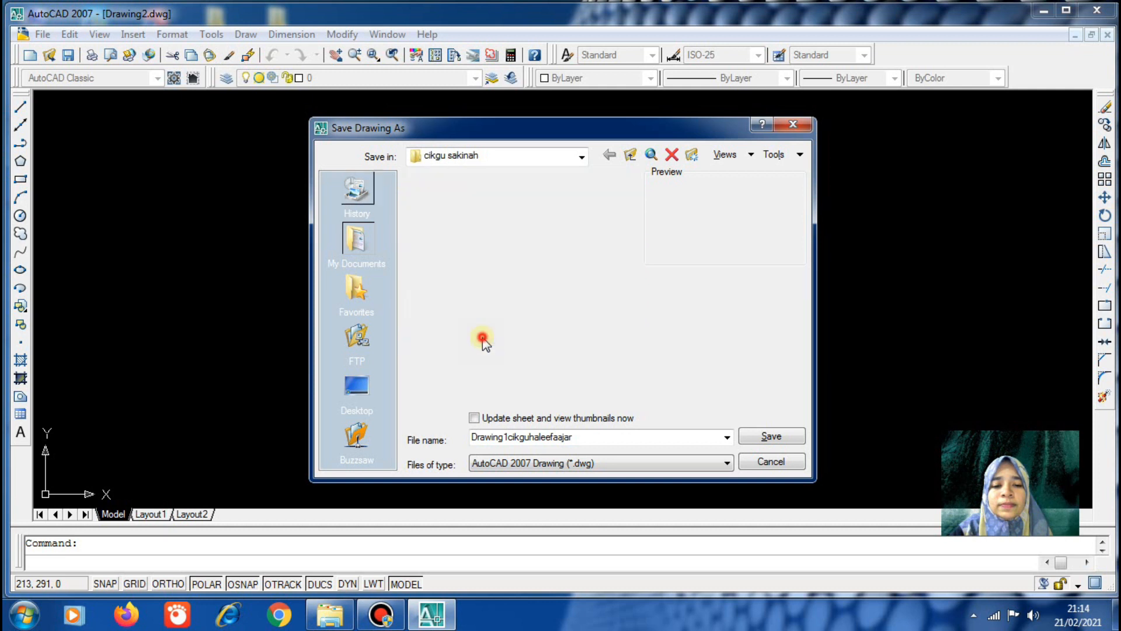
# Save the drawing as latihan 1.dwg in that folder and exit AutoCAD
pyautogui.doubleClick(660, 443)
pyautogui.press('BackSpace')
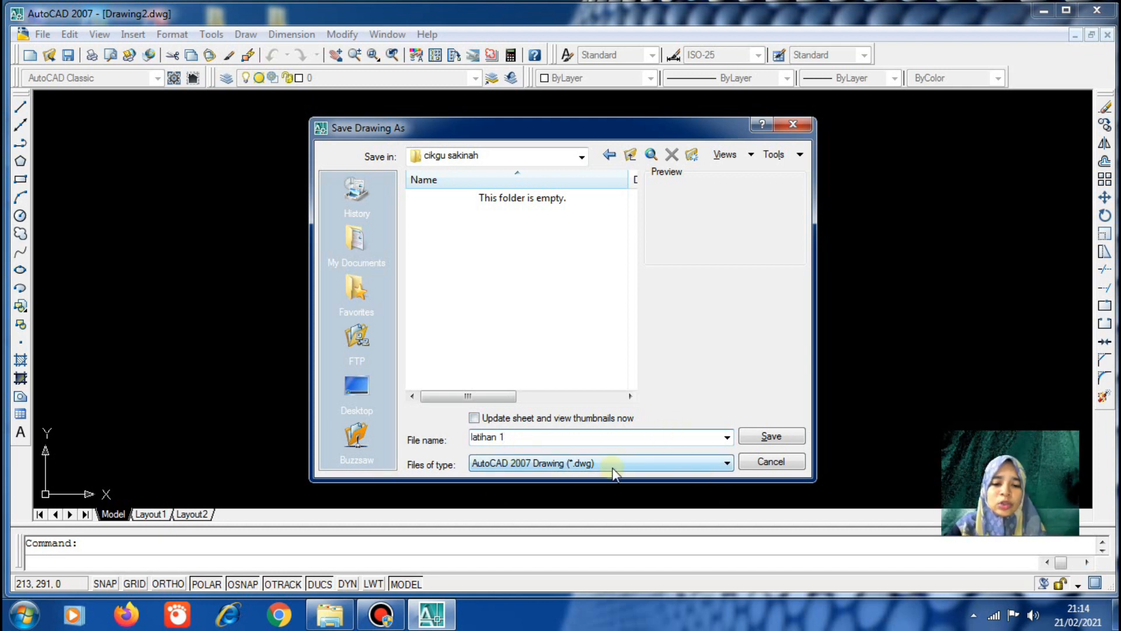
pyautogui.click(765, 438)
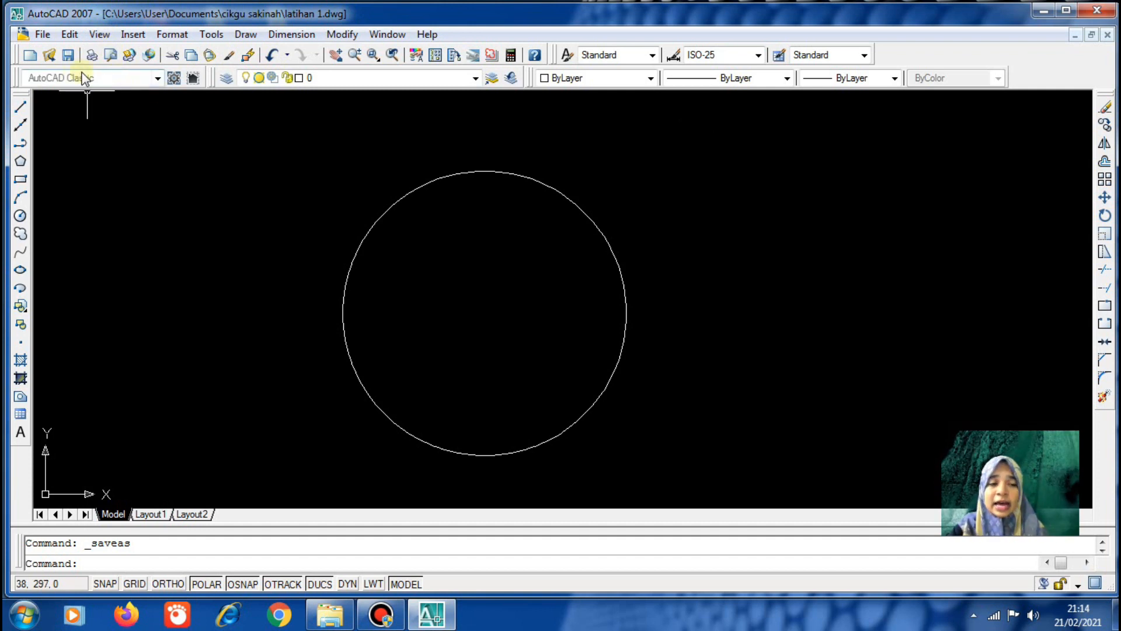
pyautogui.click(53, 35)
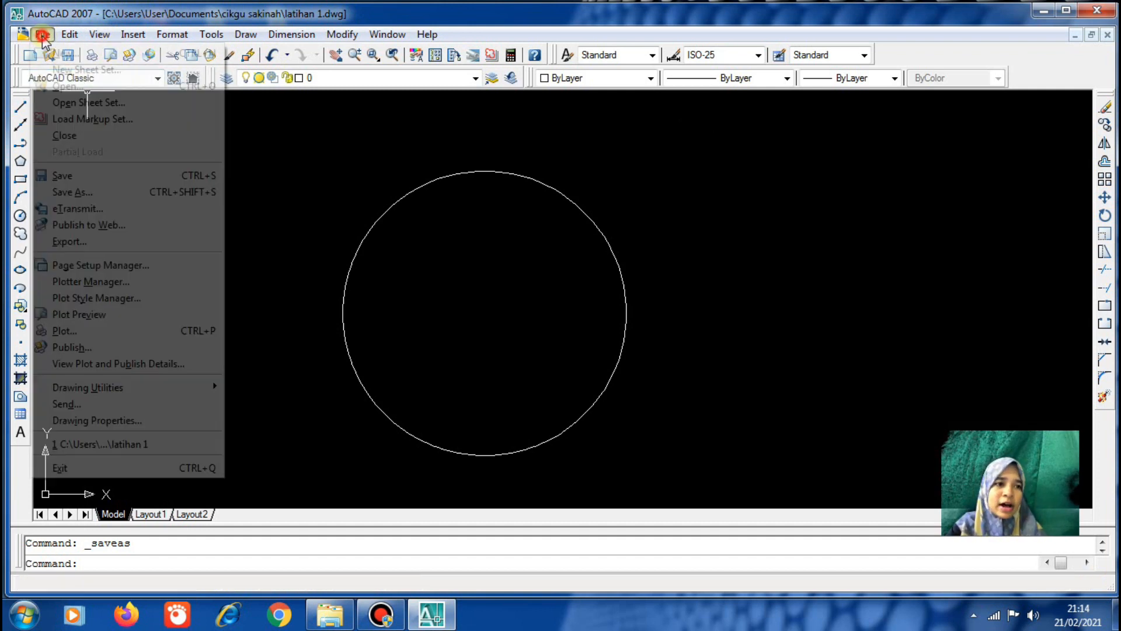
pyautogui.click(87, 470)
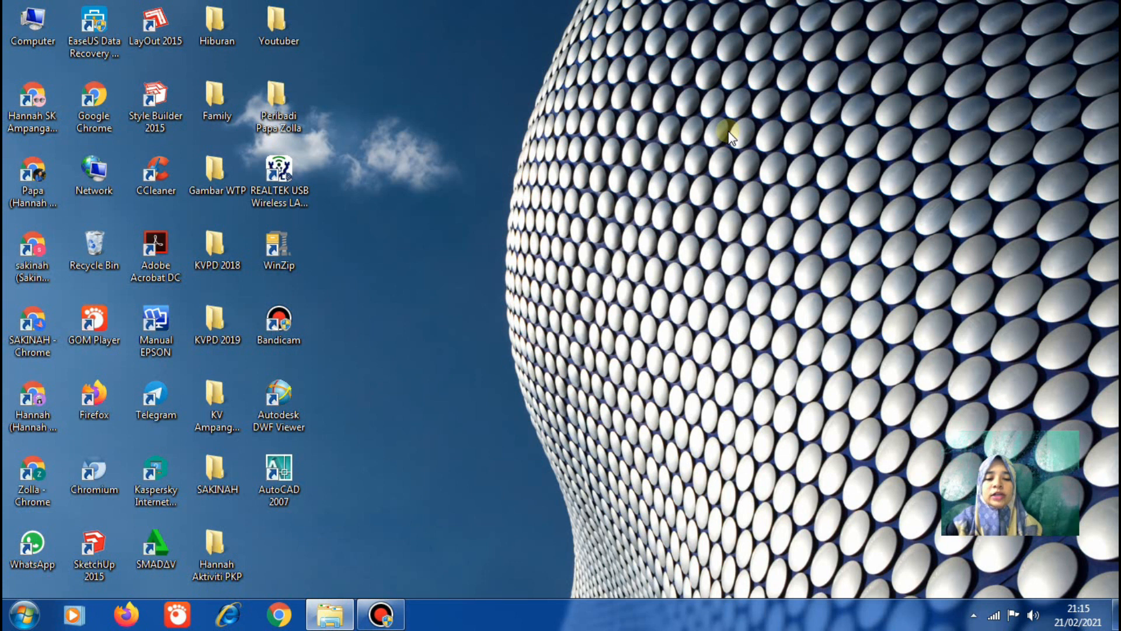
# Relaunch AutoCAD 2007 and start Drawing1 from scratch with Metric settings
pyautogui.click(266, 474)
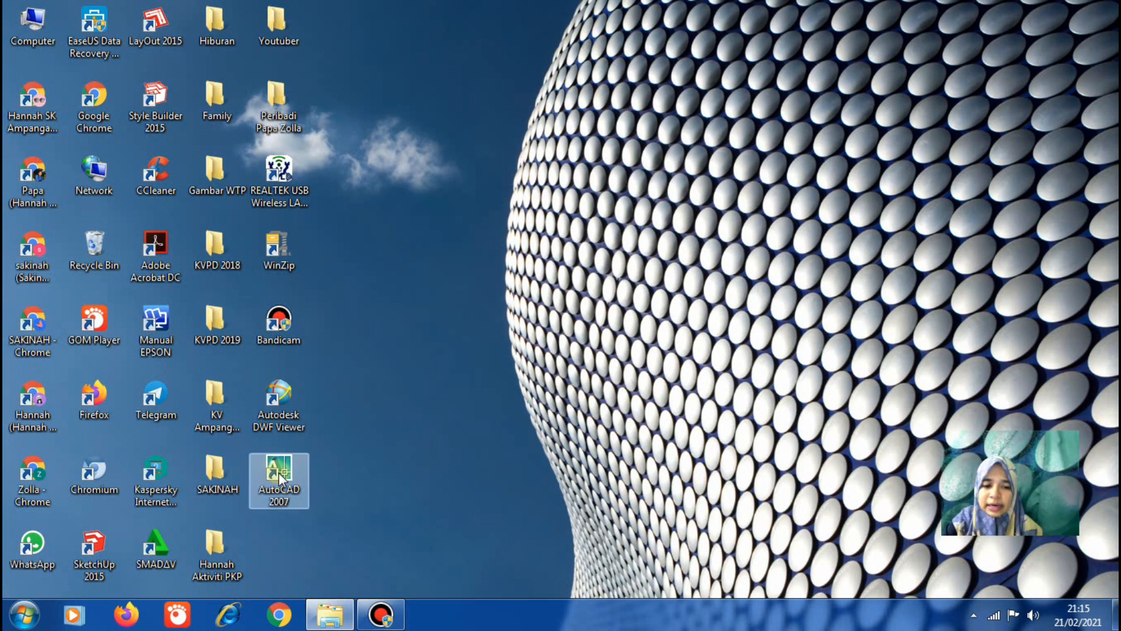
pyautogui.doubleClick(279, 472)
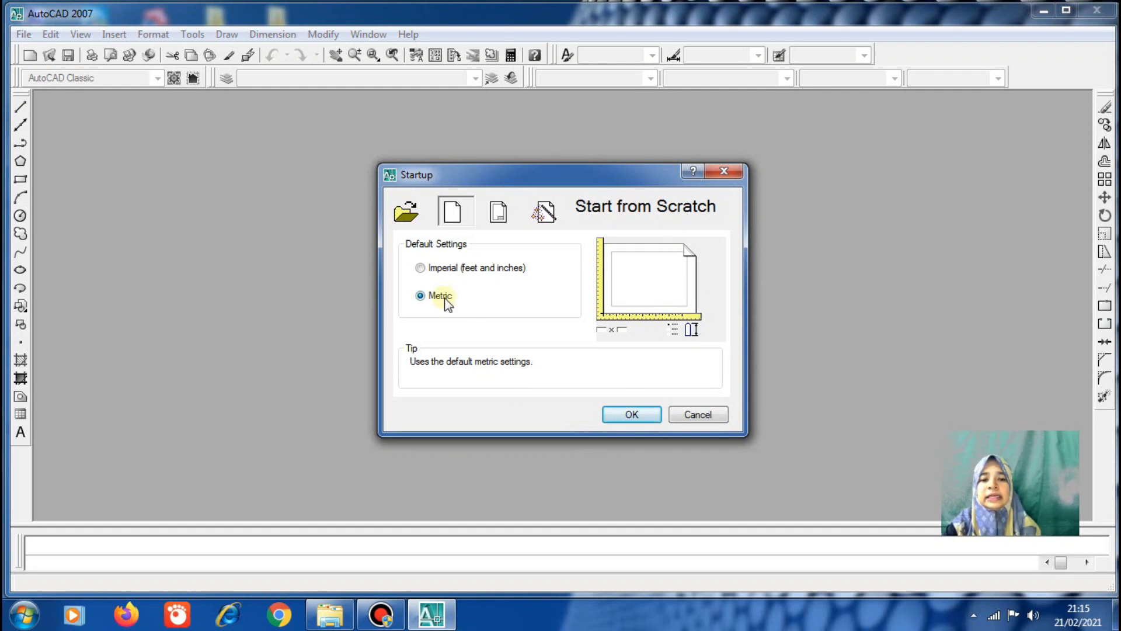
pyautogui.click(630, 413)
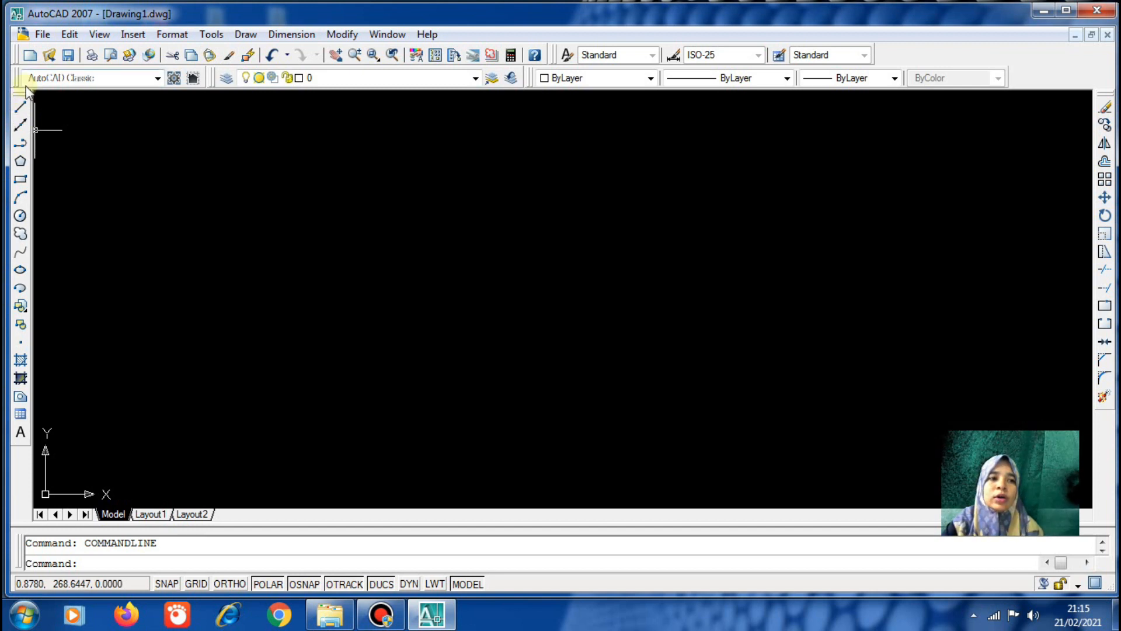
pyautogui.moveTo(25, 95); pyautogui.dragTo(92, 117)
pyautogui.moveTo(232, 128); pyautogui.dragTo(141, 124)
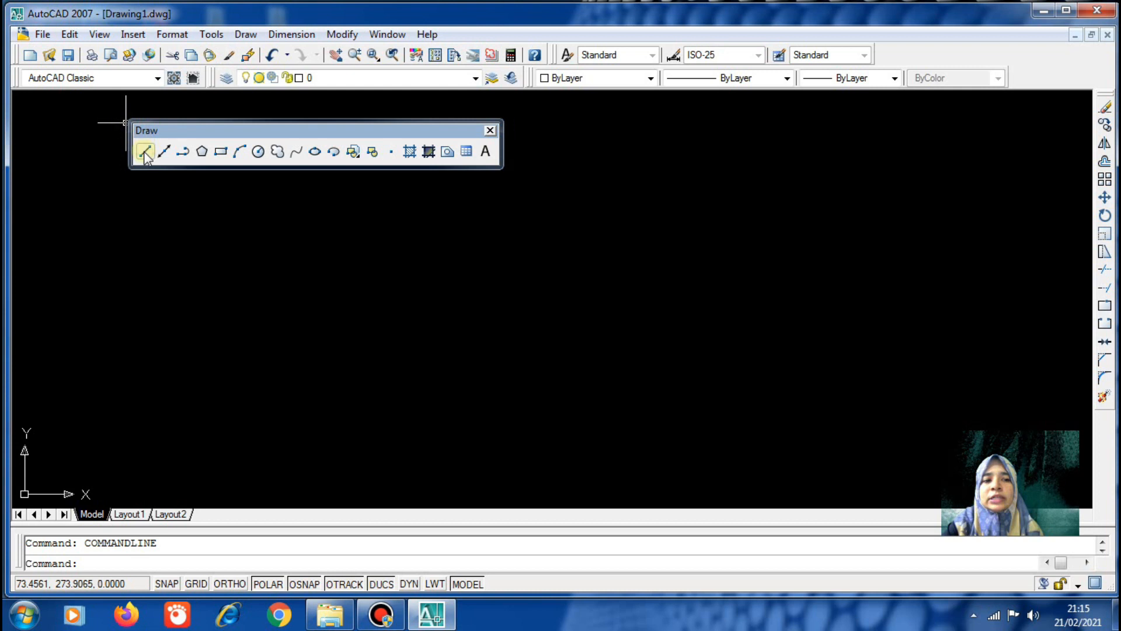
pyautogui.click(489, 134)
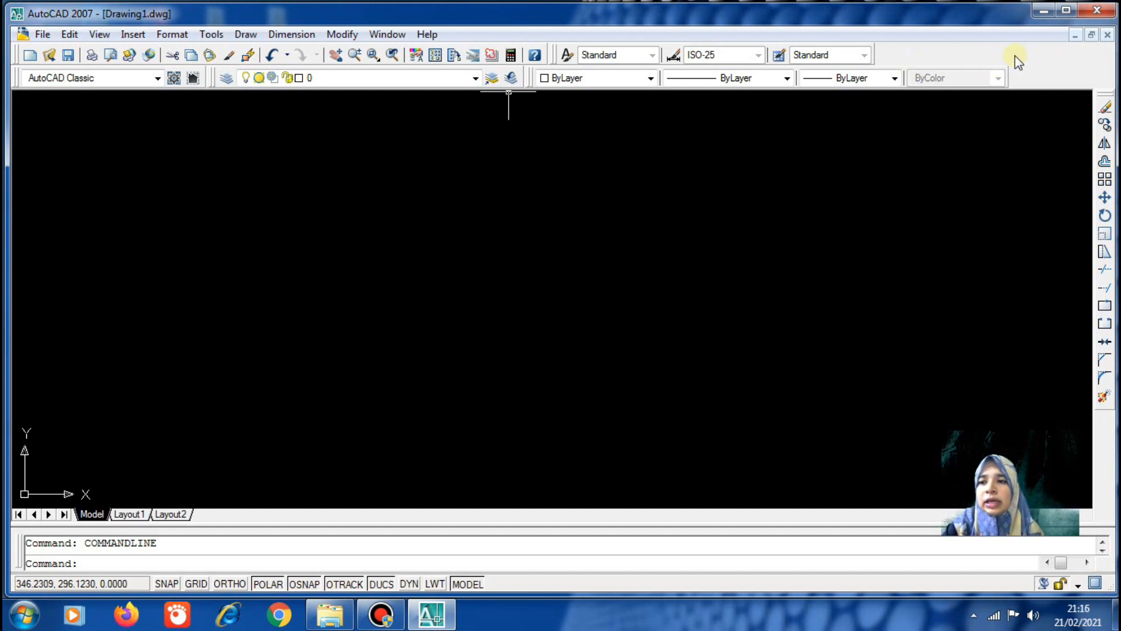
pyautogui.rightClick(1047, 71)
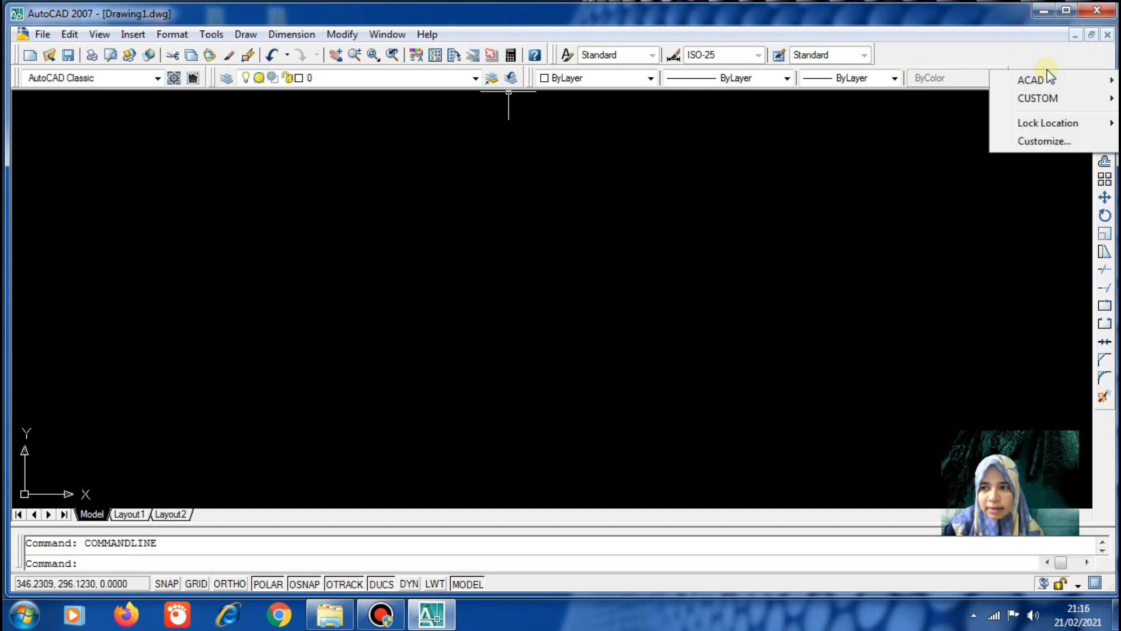
pyautogui.moveTo(1050, 78)
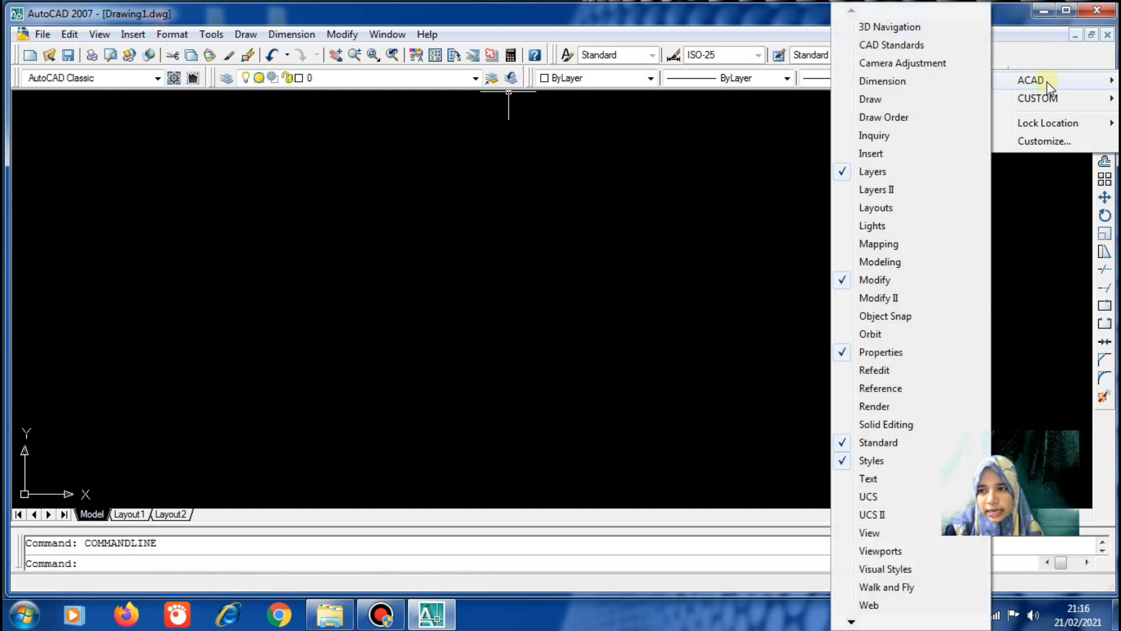
pyautogui.click(867, 103)
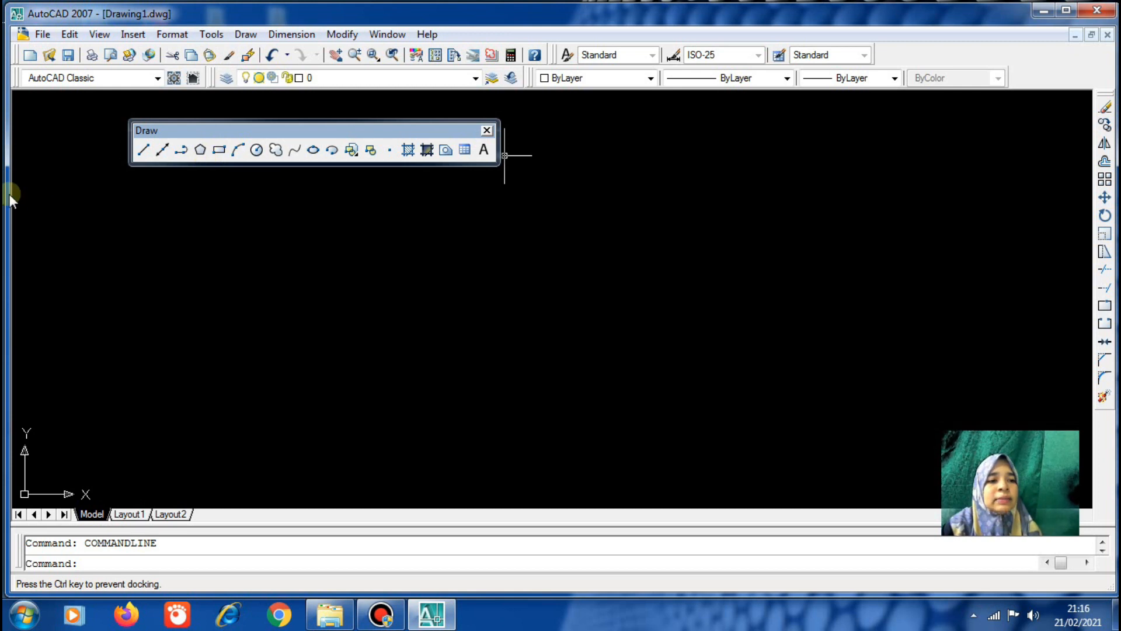
pyautogui.moveTo(10, 196); pyautogui.dragTo(10, 196)
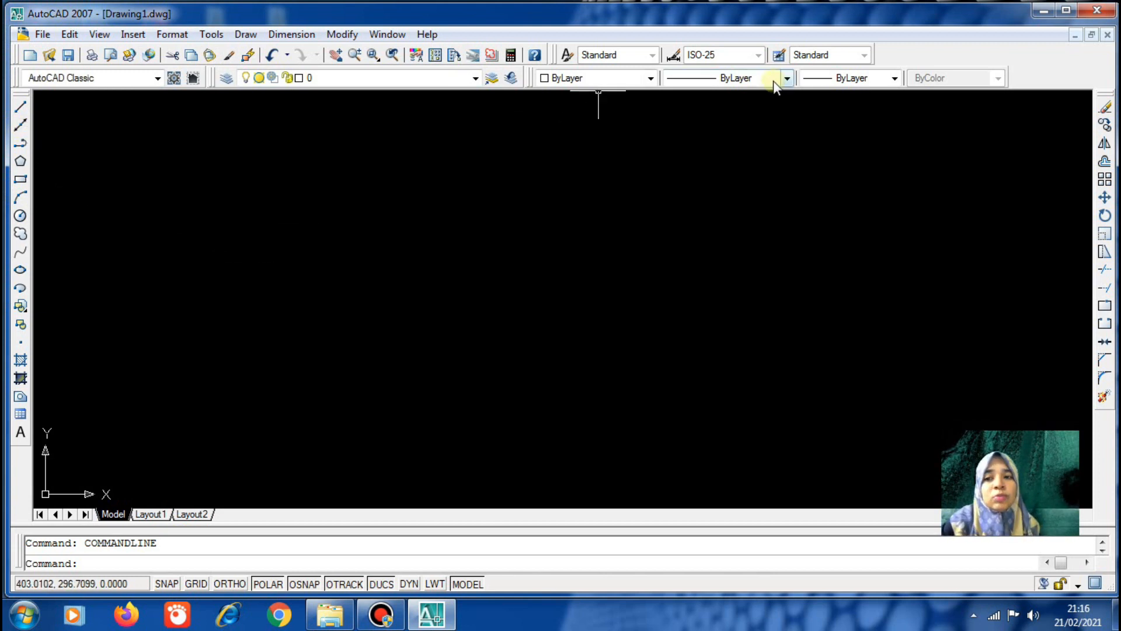
pyautogui.rightClick(910, 51)
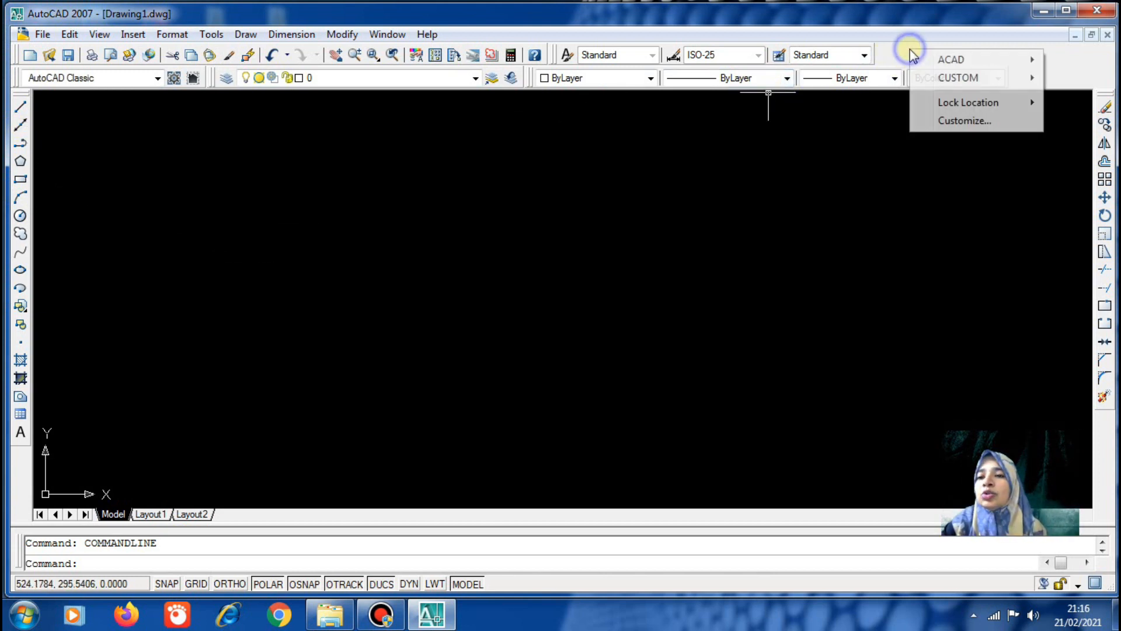
pyautogui.moveTo(957, 61)
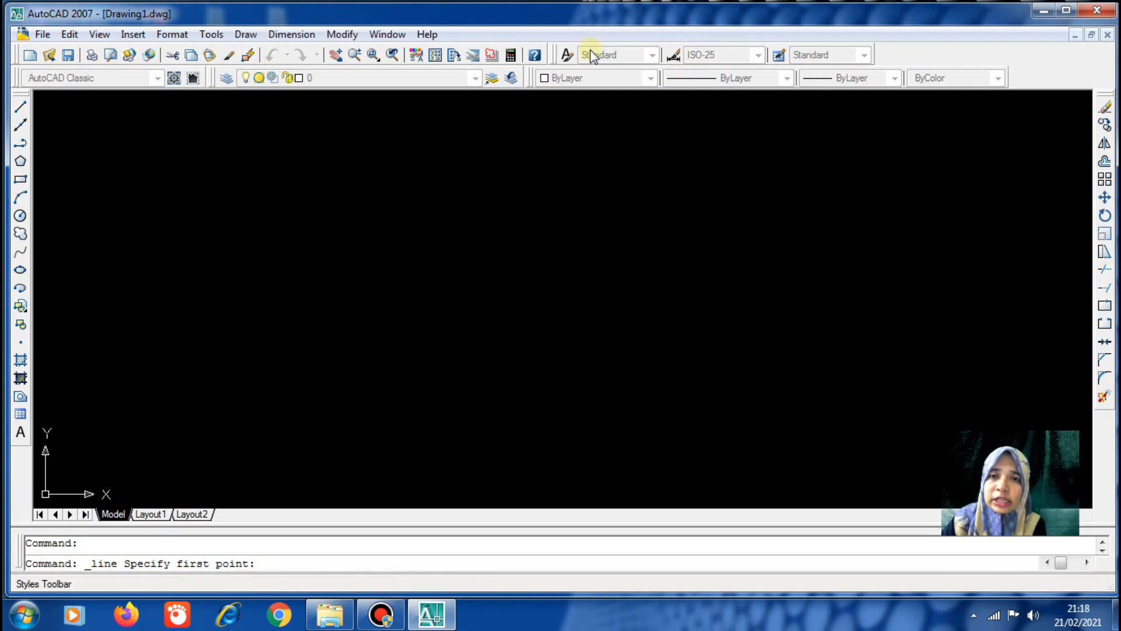
# Draw a 100-unit horizontal line with Ortho turned on via F8, then end LINE
pyautogui.click(246, 34)
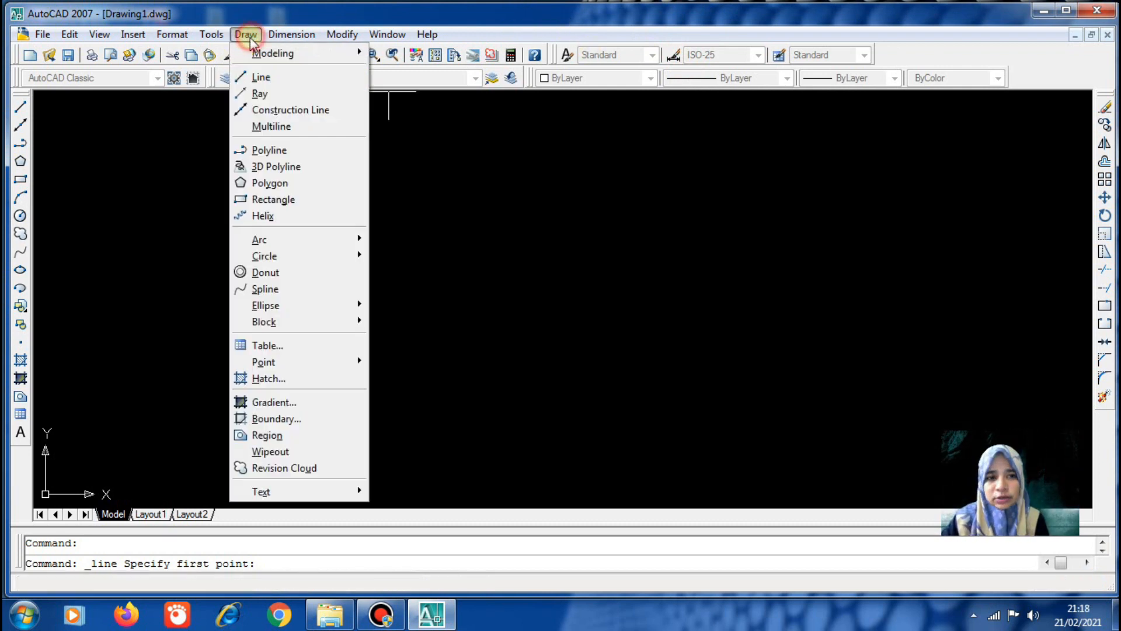
pyautogui.click(257, 79)
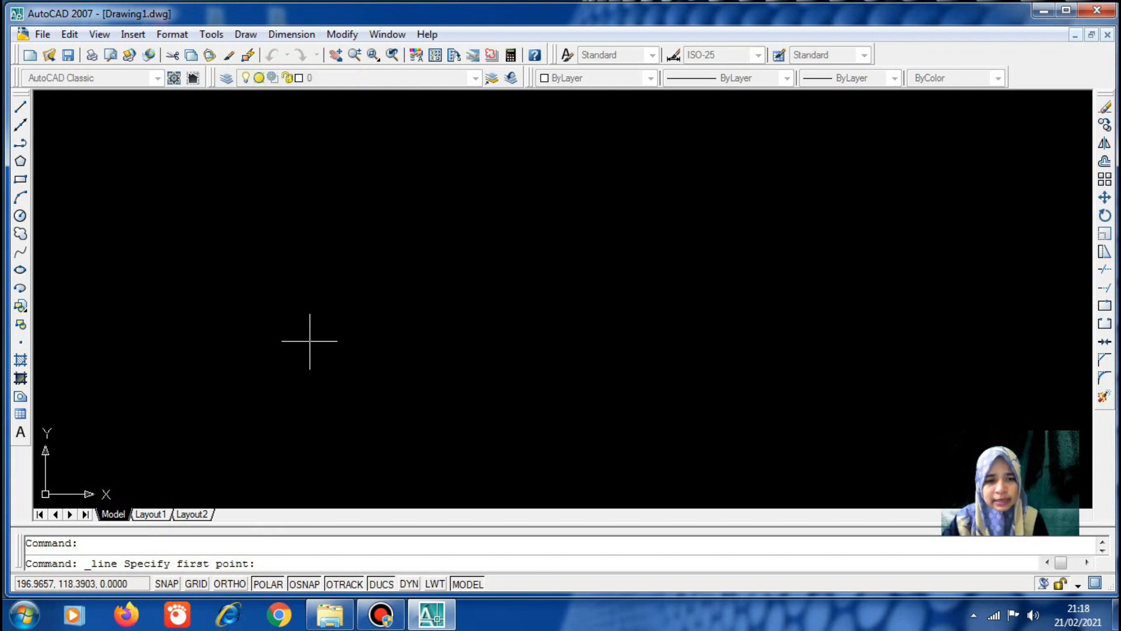
pyautogui.click(310, 341)
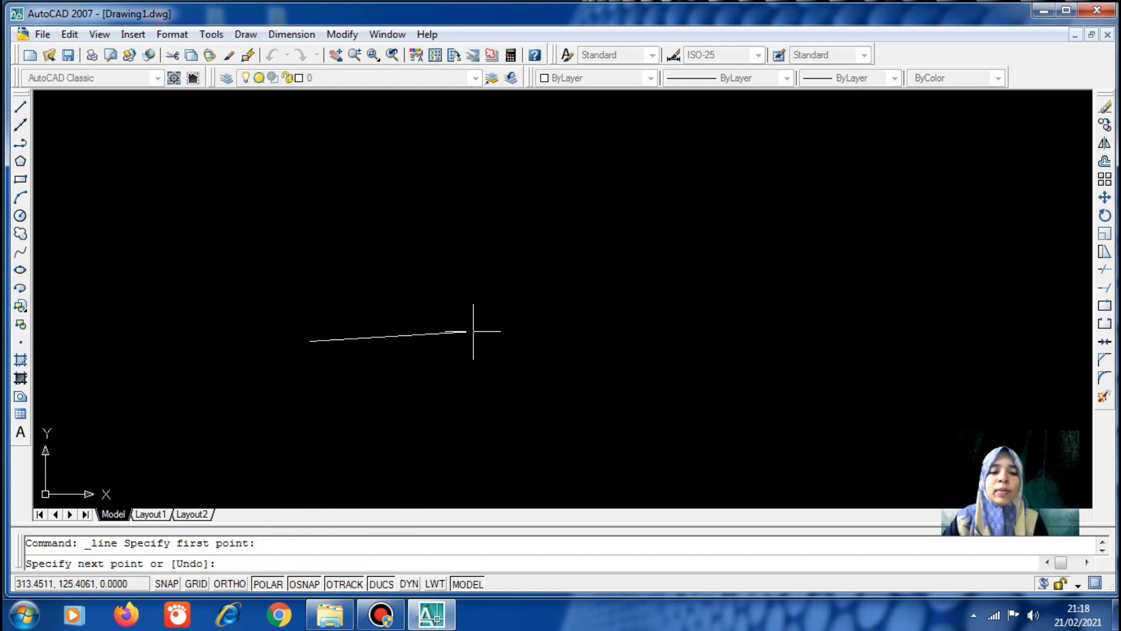
pyautogui.click(223, 584)
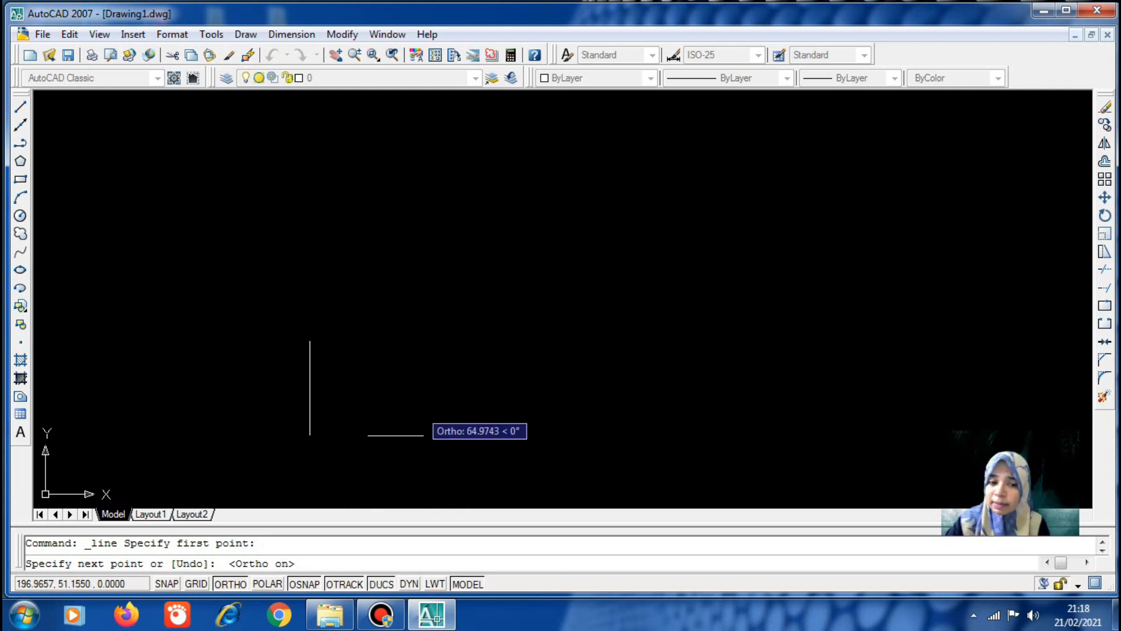
pyautogui.click(226, 584)
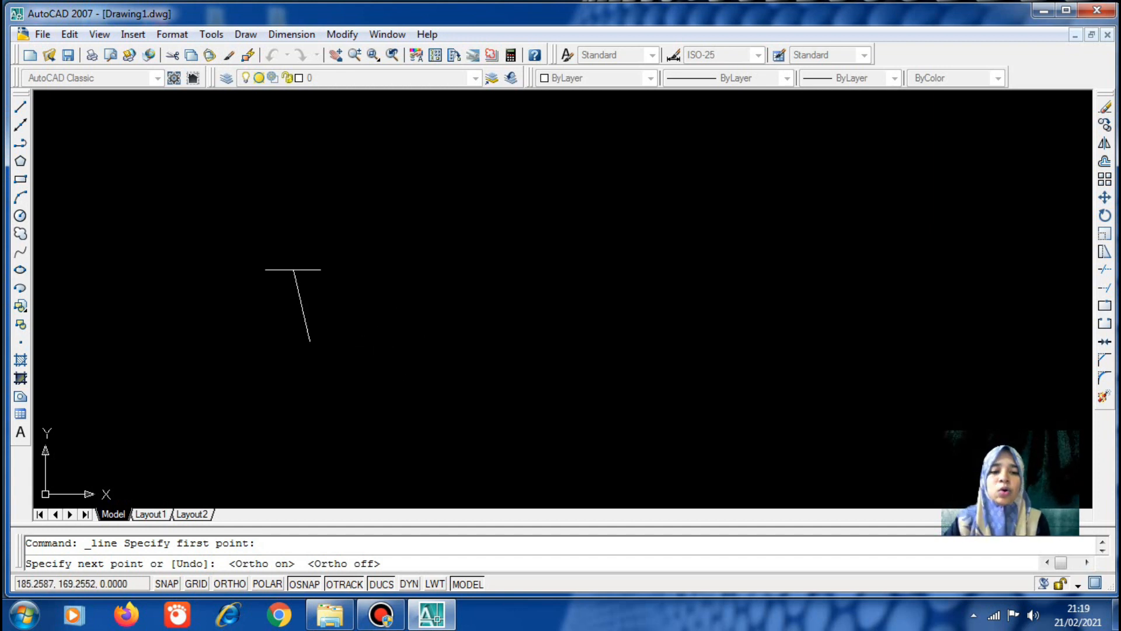
pyautogui.press('F8')
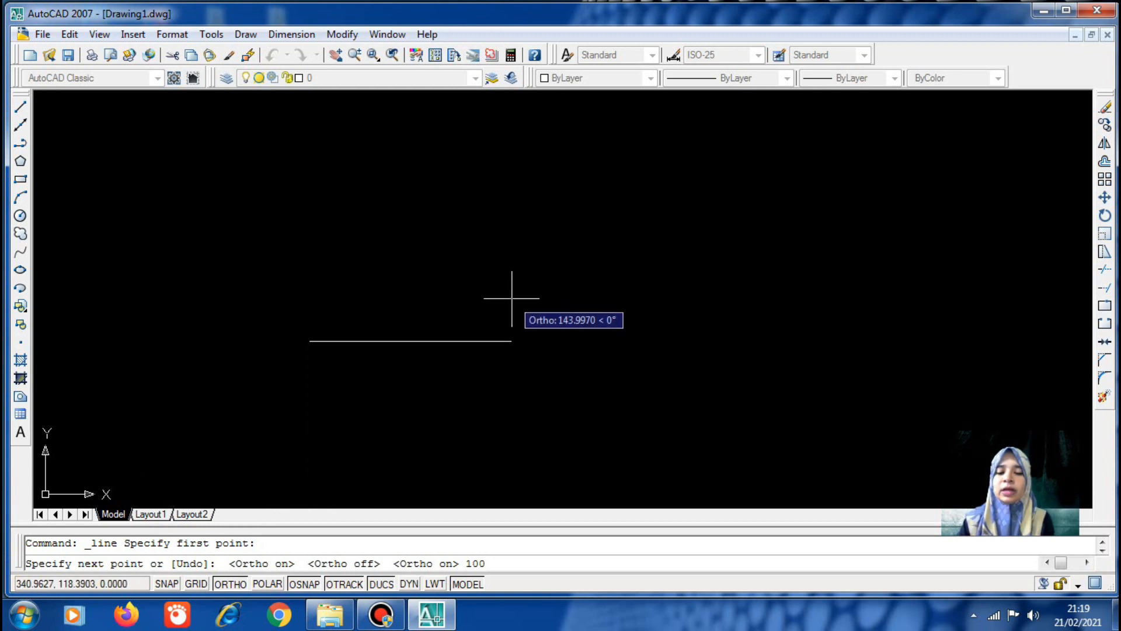
pyautogui.press('Return')
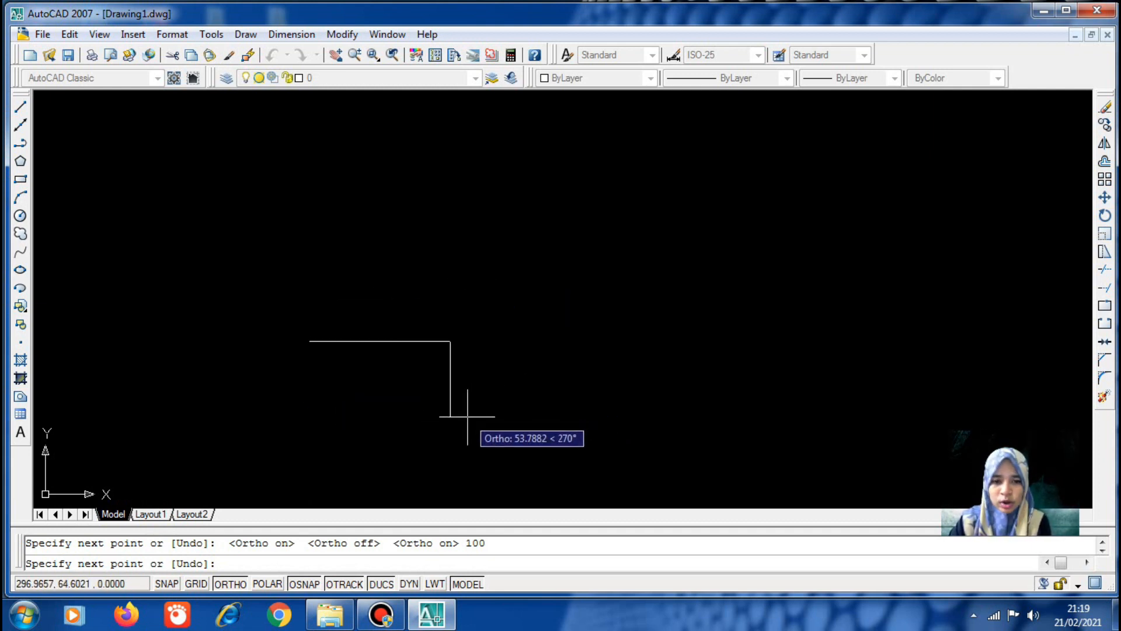
pyautogui.press('Return')
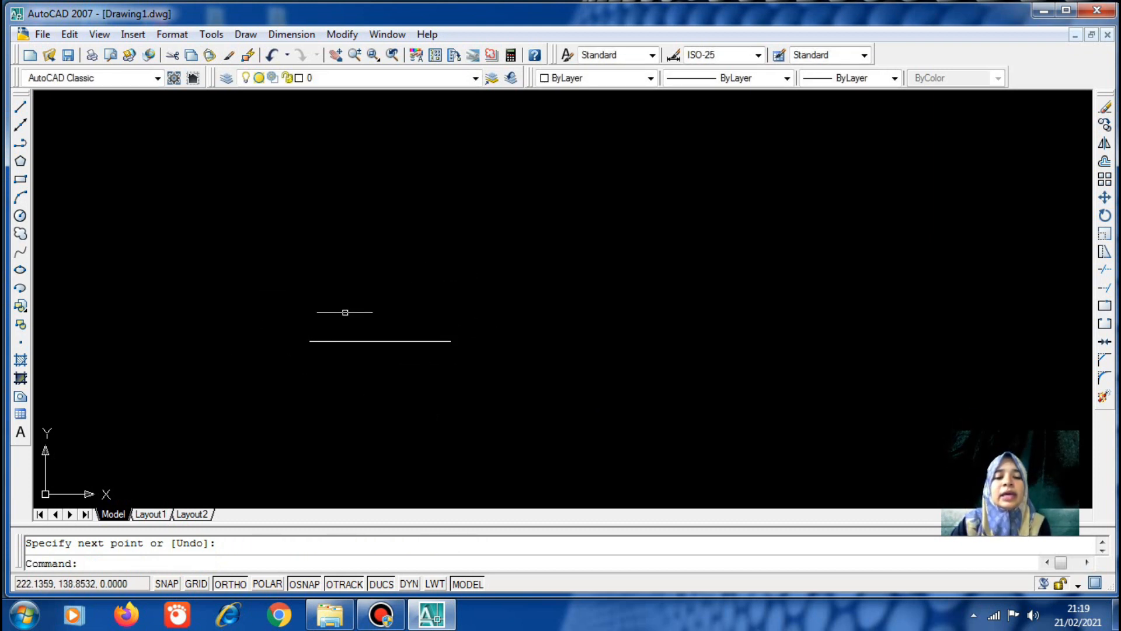
pyautogui.scroll(3, 320, 329)
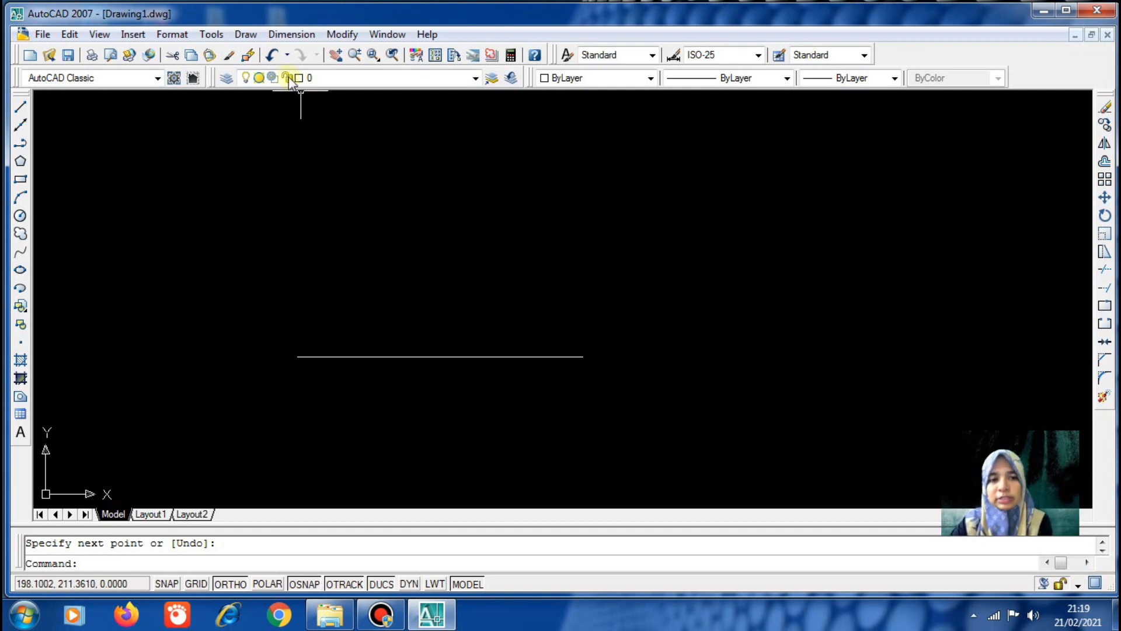
pyautogui.click(245, 35)
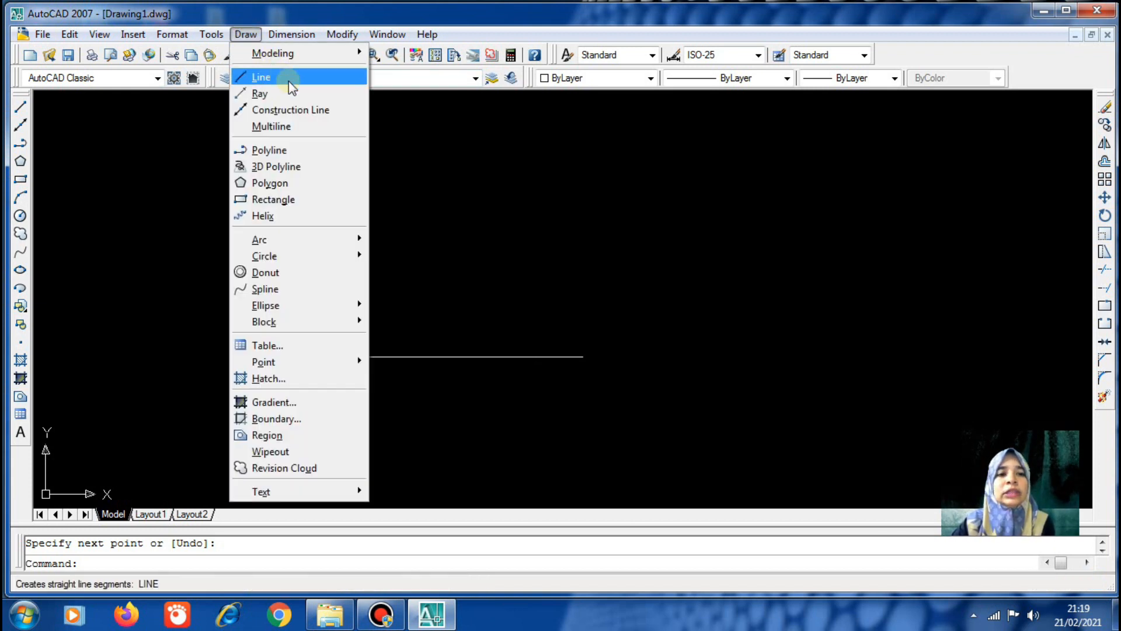
# Draw a horizontal construction line through a point above the existing line
pyautogui.click(272, 111)
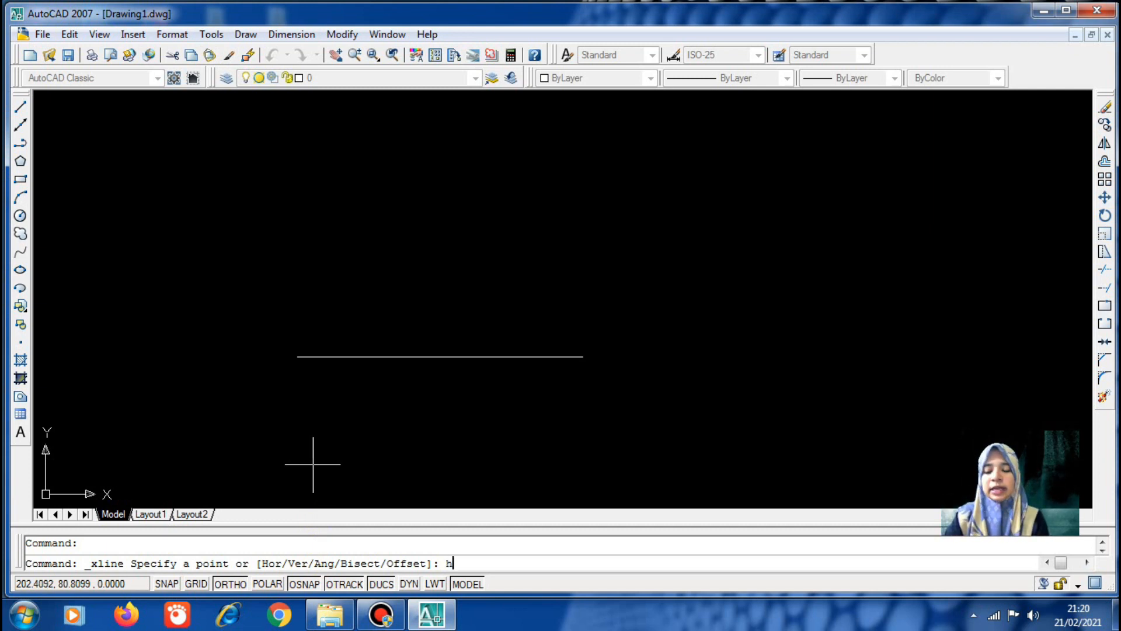
pyautogui.press('Return')
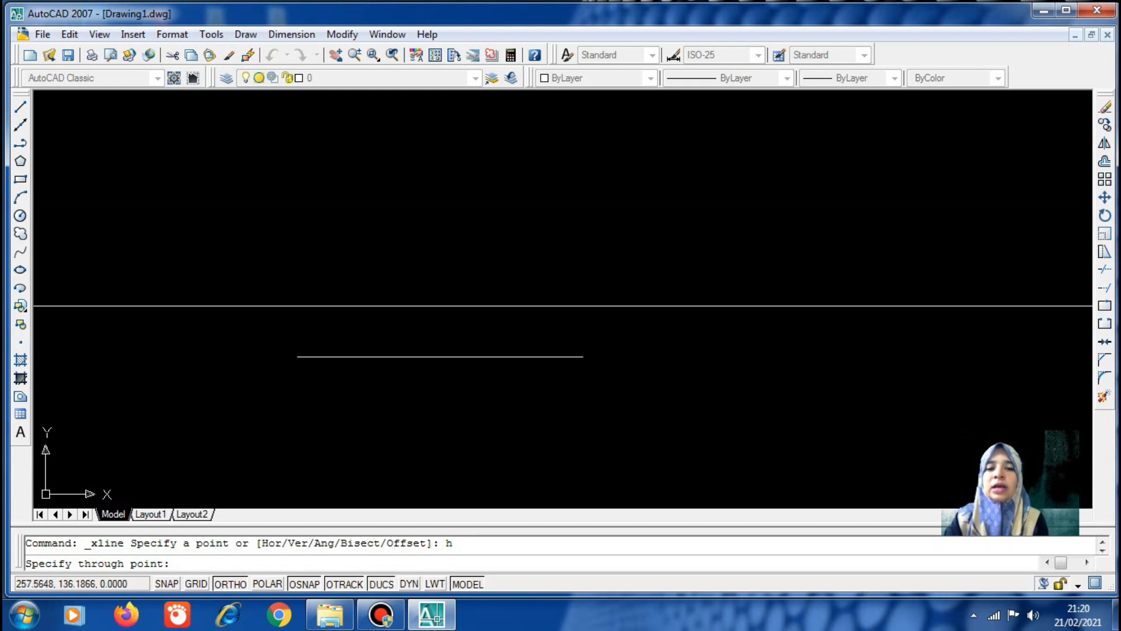
pyautogui.click(468, 276)
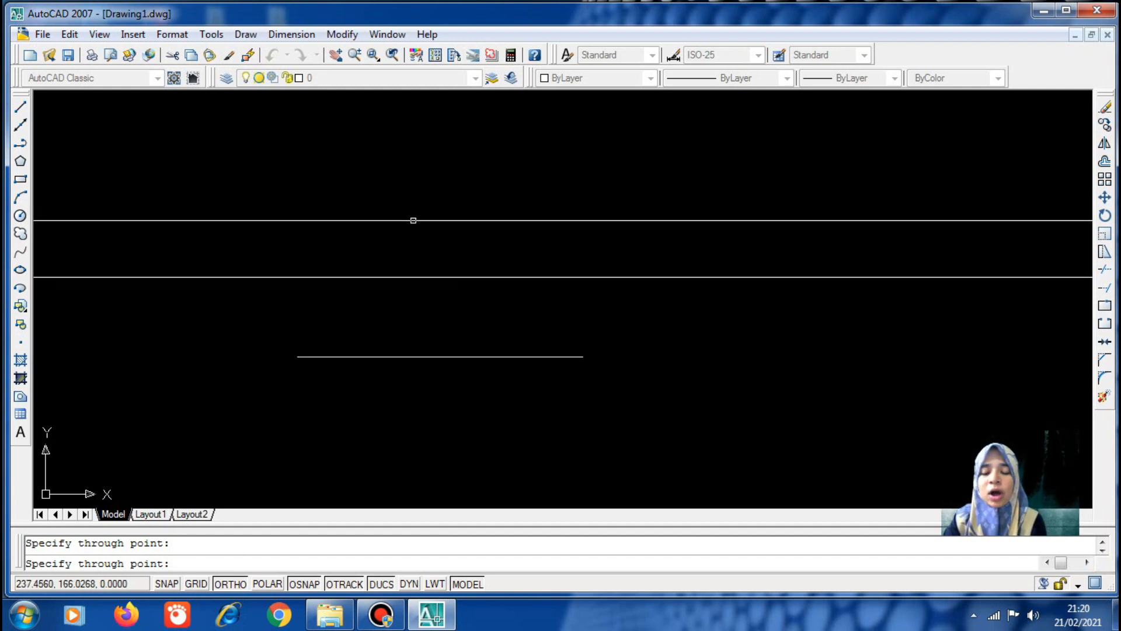
pyautogui.press('Return')
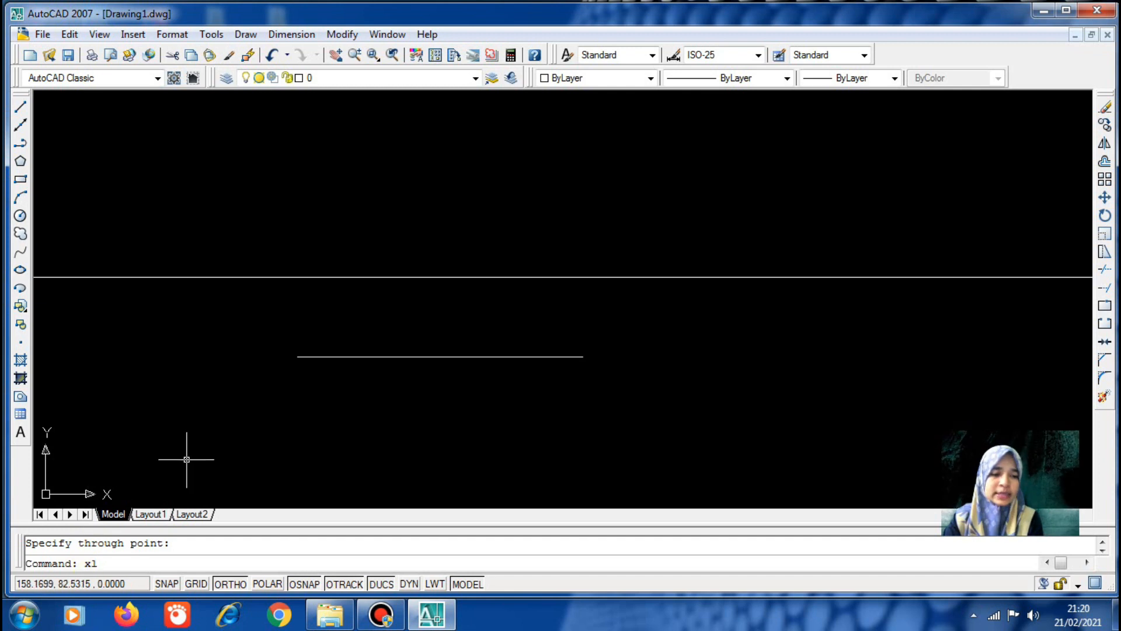
pyautogui.press('Return')
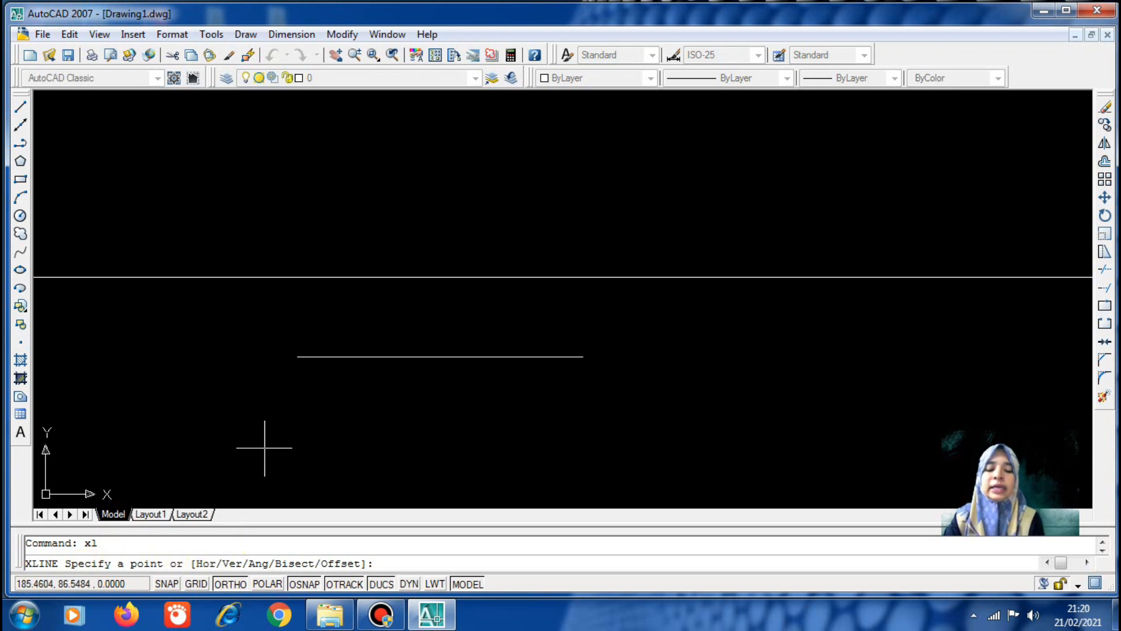
# Add a vertical construction line through a point just right of the short line
pyautogui.write('v')
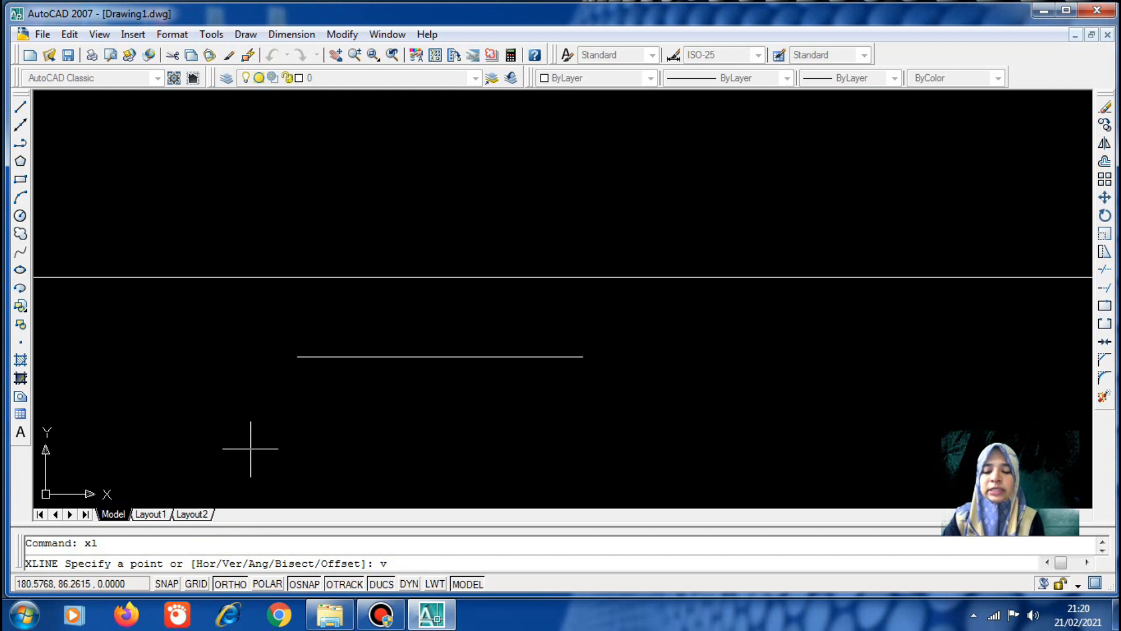
pyautogui.press('Return')
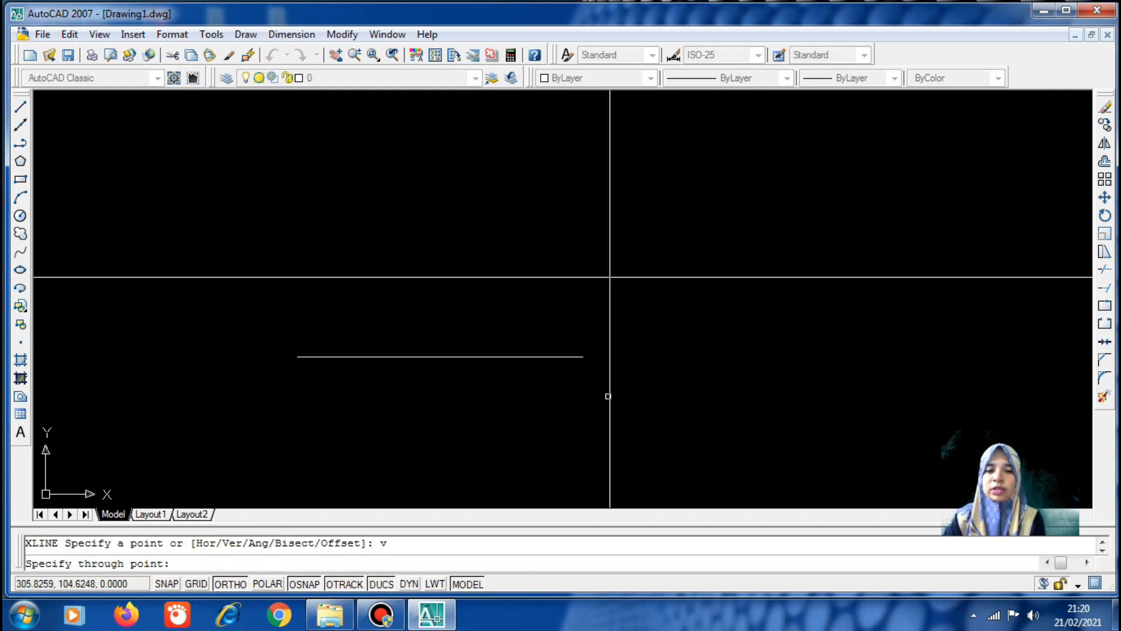
pyautogui.click(644, 325)
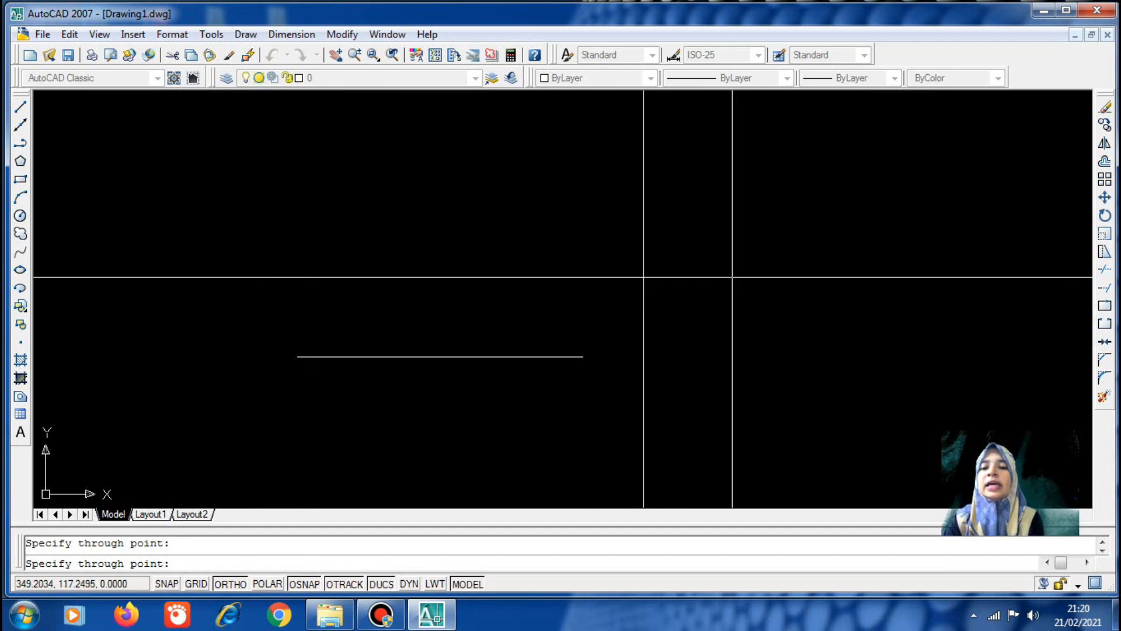
pyautogui.press('Return')
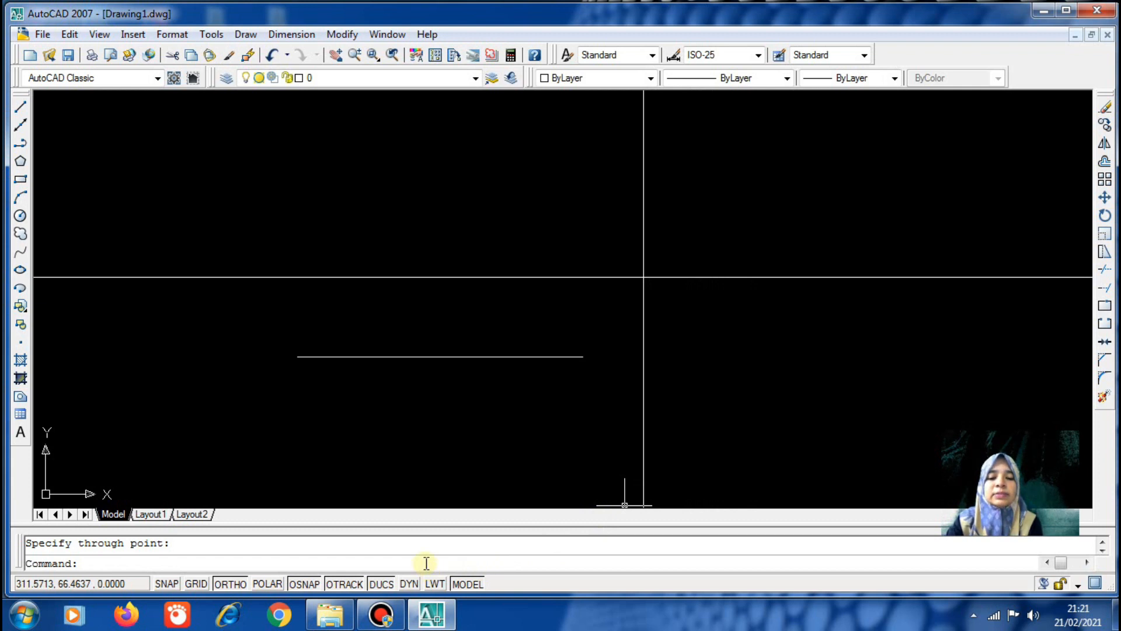
pyautogui.scroll(-2, 491, 386)
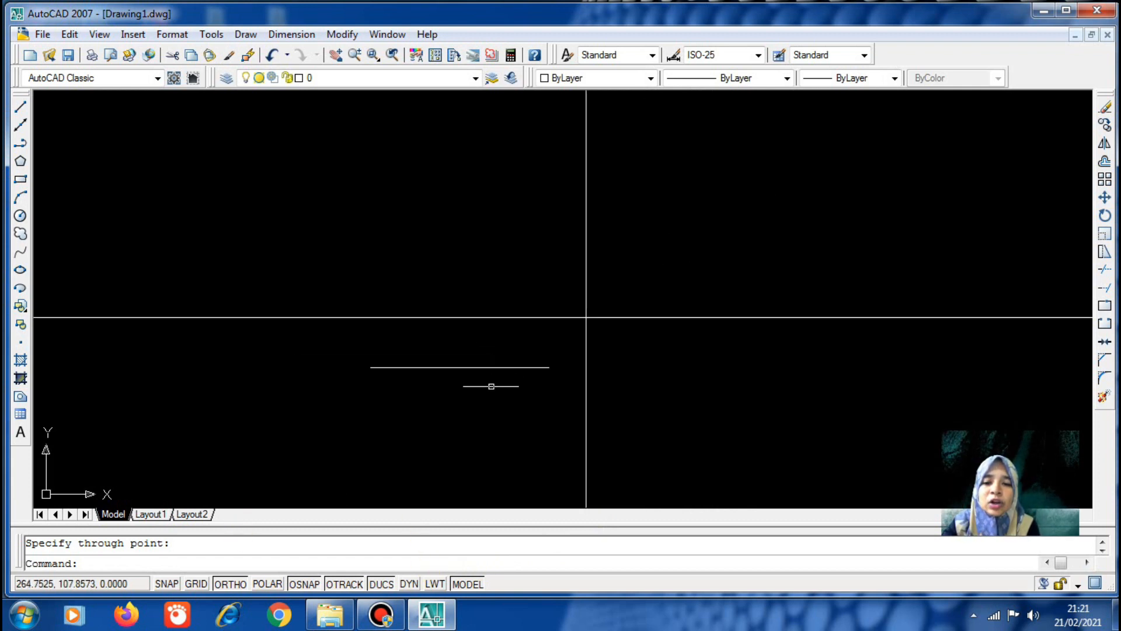
pyautogui.click(521, 388)
pyautogui.click(515, 399)
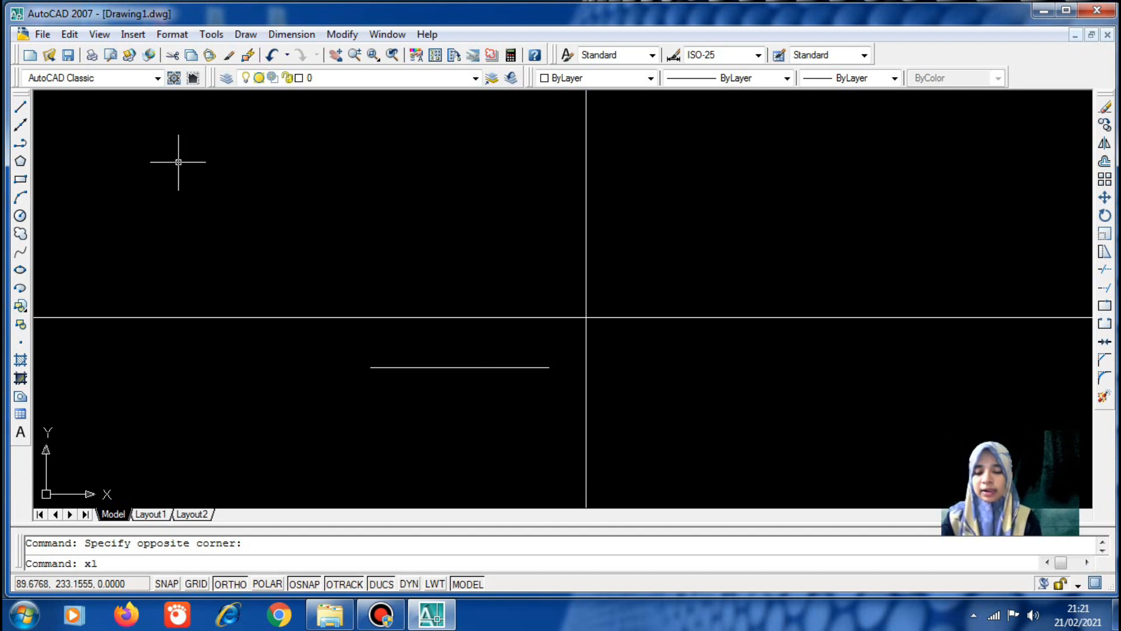
pyautogui.press('Return')
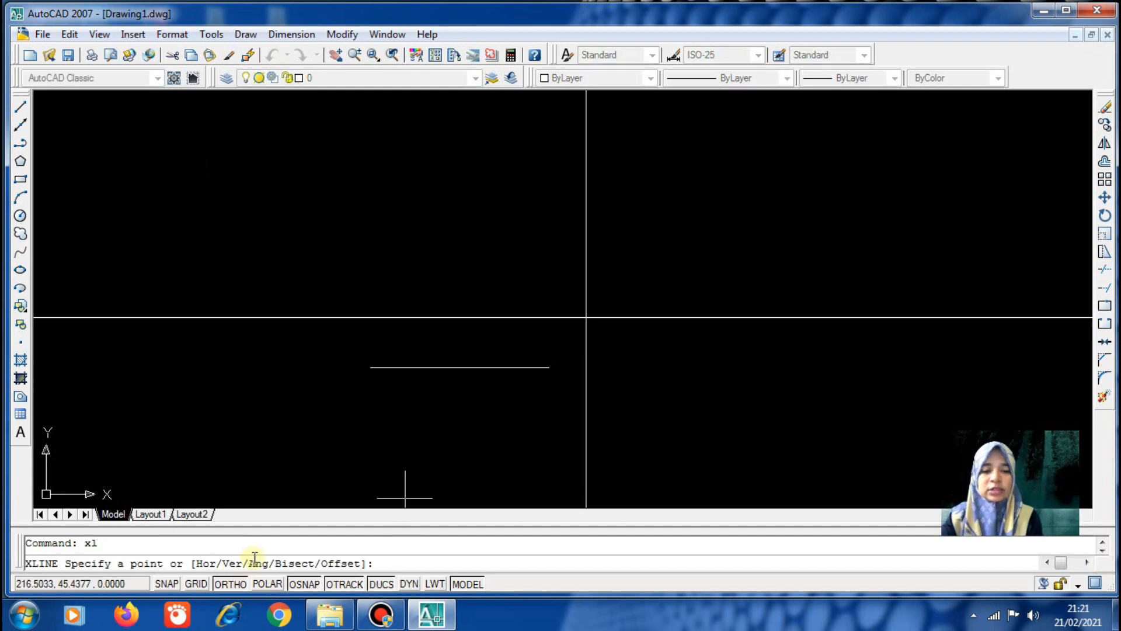
# Add a 45° construction line through the horizontal and vertical lines' intersection
pyautogui.write('a')
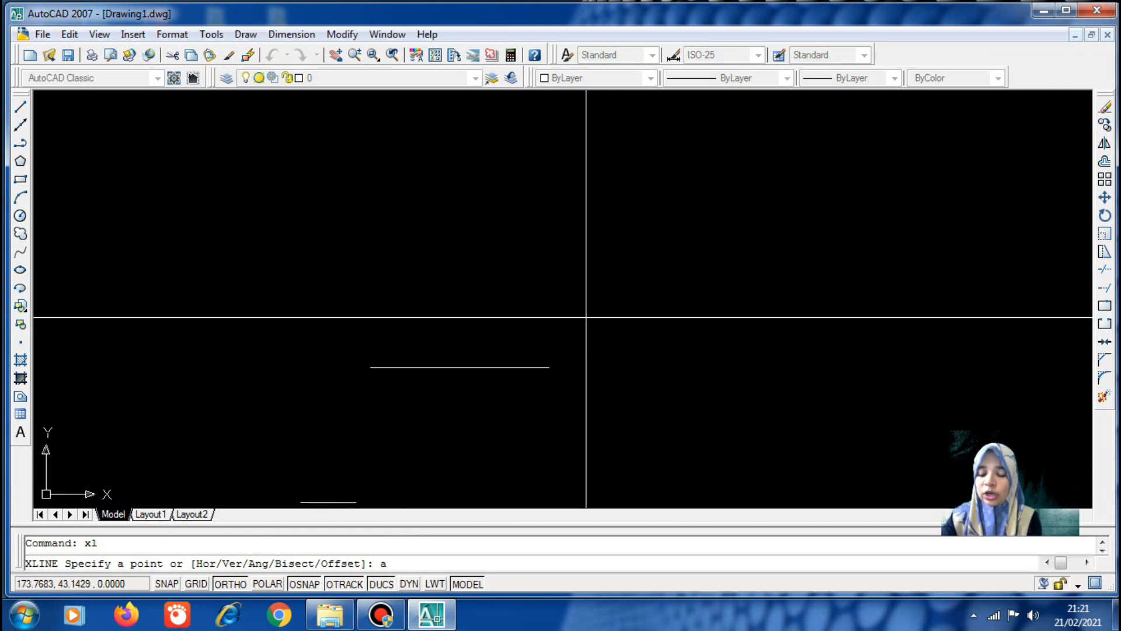
pyautogui.press('Return')
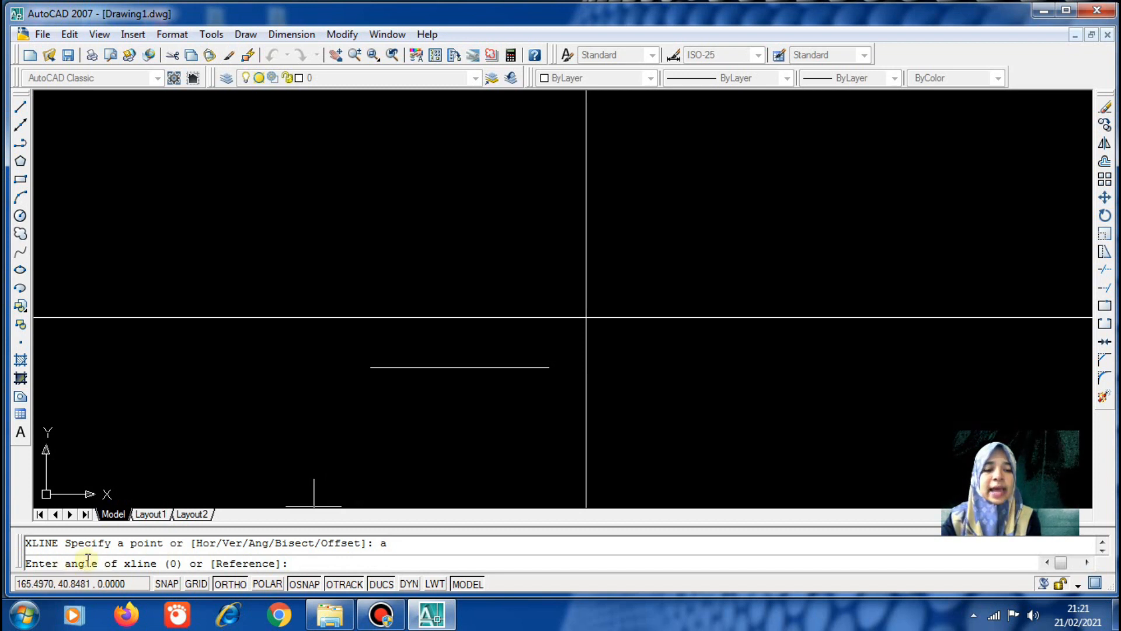
pyautogui.write('45')
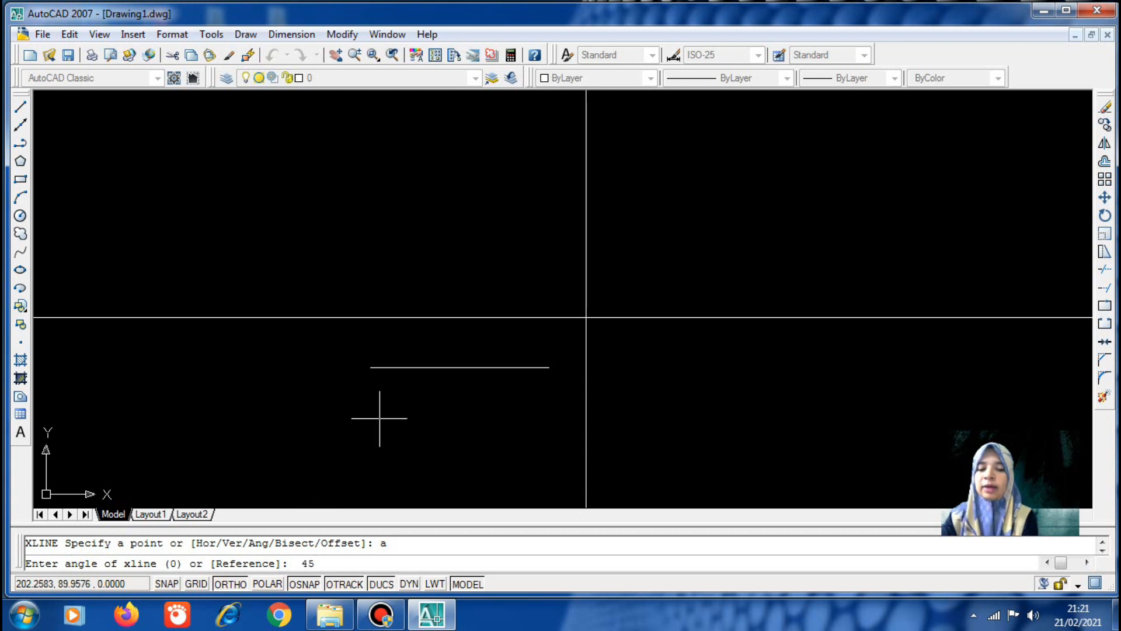
pyautogui.press('Return')
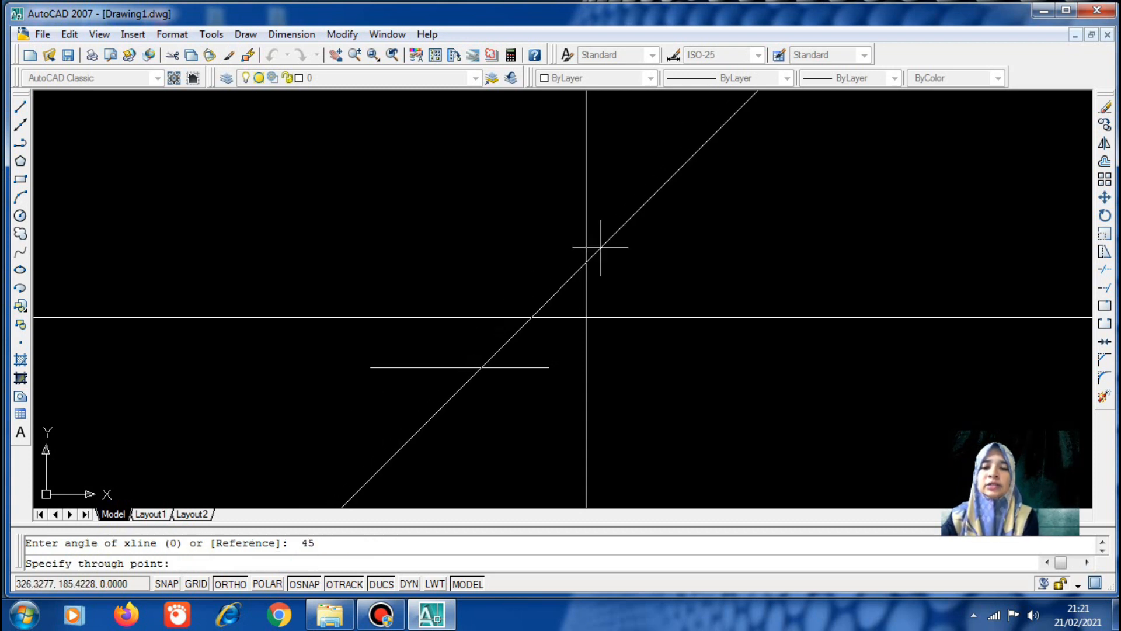
pyautogui.click(586, 317)
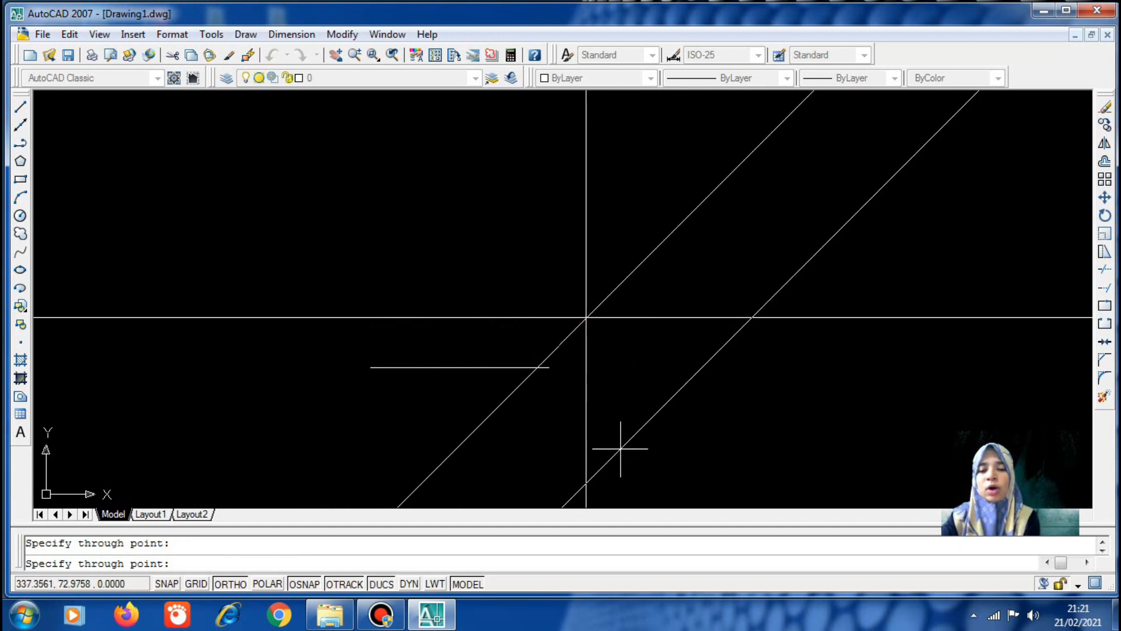
pyautogui.press('Return')
pyautogui.moveTo(495, 407); pyautogui.dragTo(436, 466, button='middle')
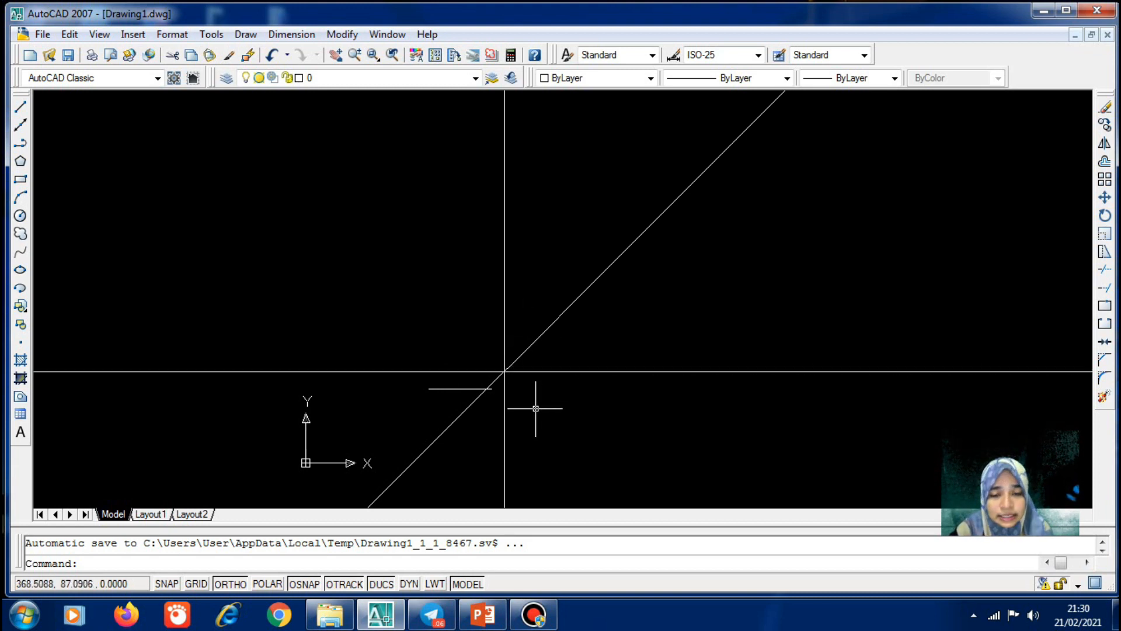
# Erase the vertical, diagonal and horizontal construction lines and the short line
pyautogui.click(343, 34)
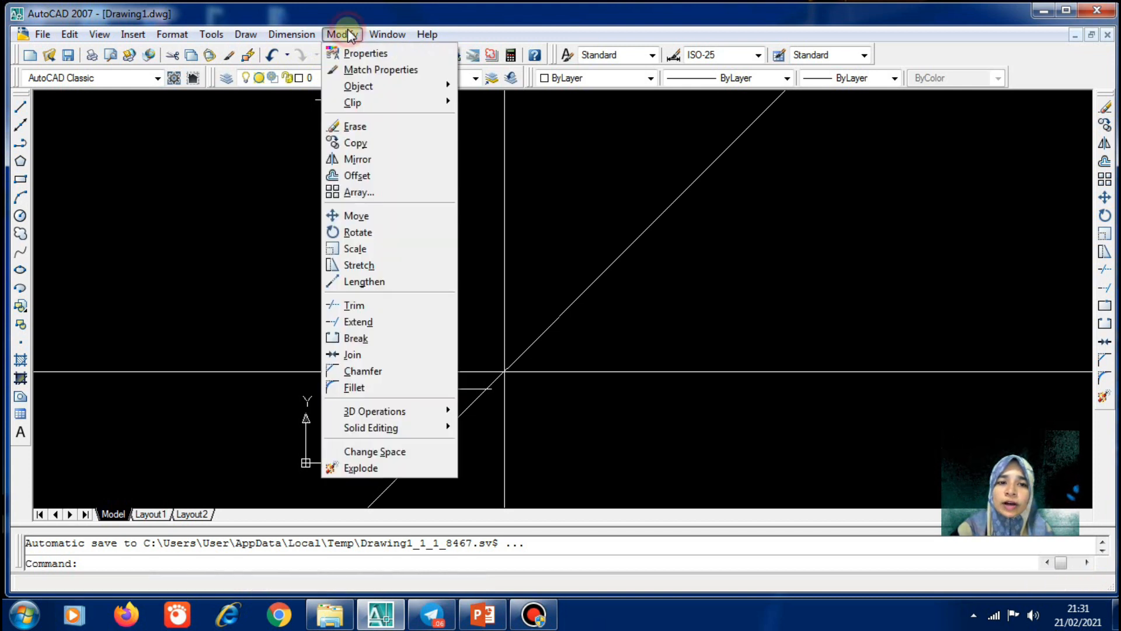
pyautogui.click(372, 125)
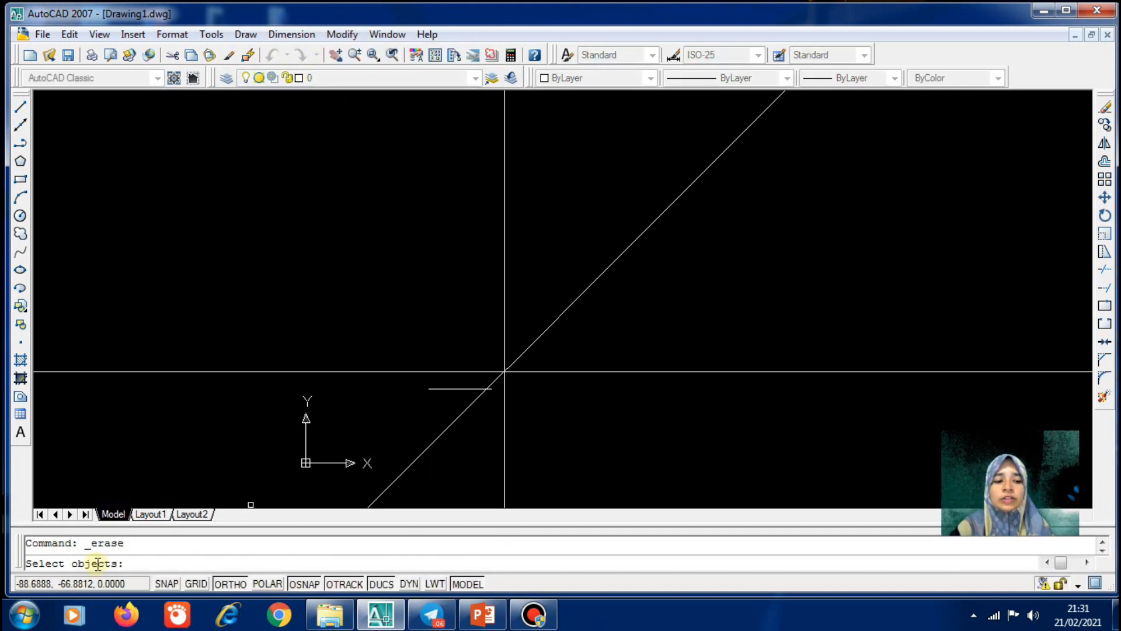
pyautogui.click(504, 267)
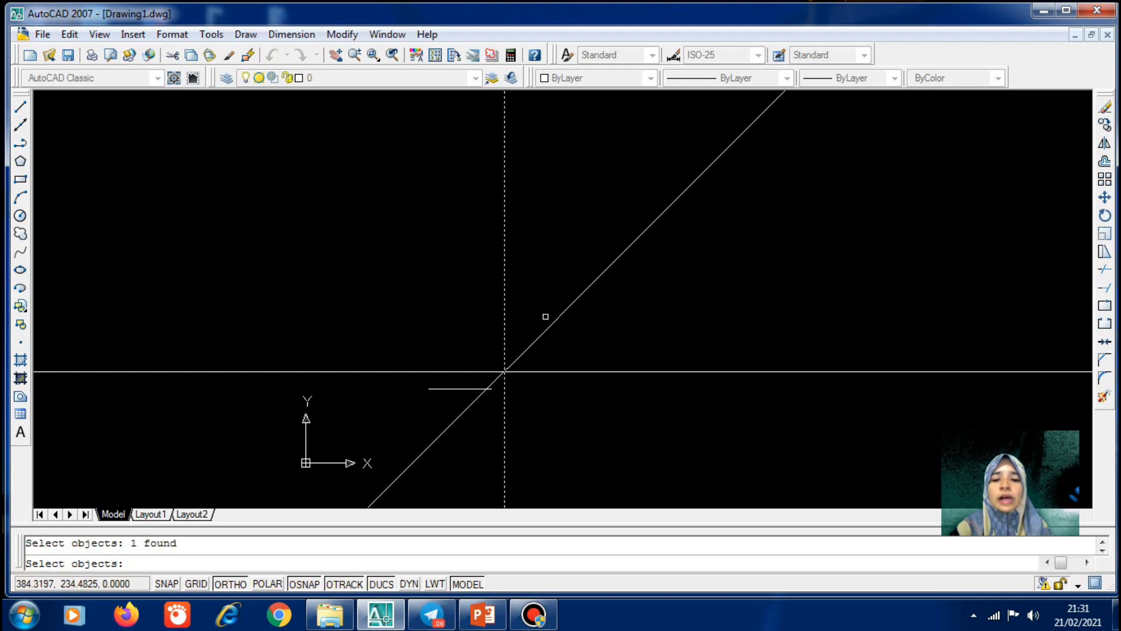
pyautogui.click(550, 330)
pyautogui.click(541, 372)
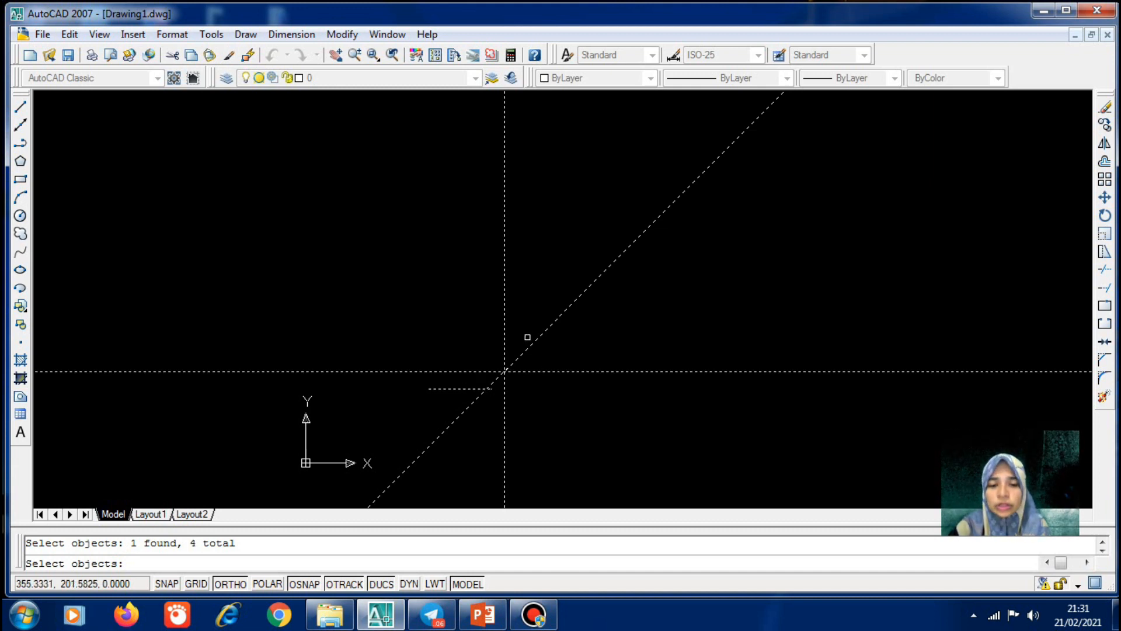
pyautogui.press('Return')
pyautogui.scroll(-3, 453, 353)
pyautogui.scroll(5, 450, 343)
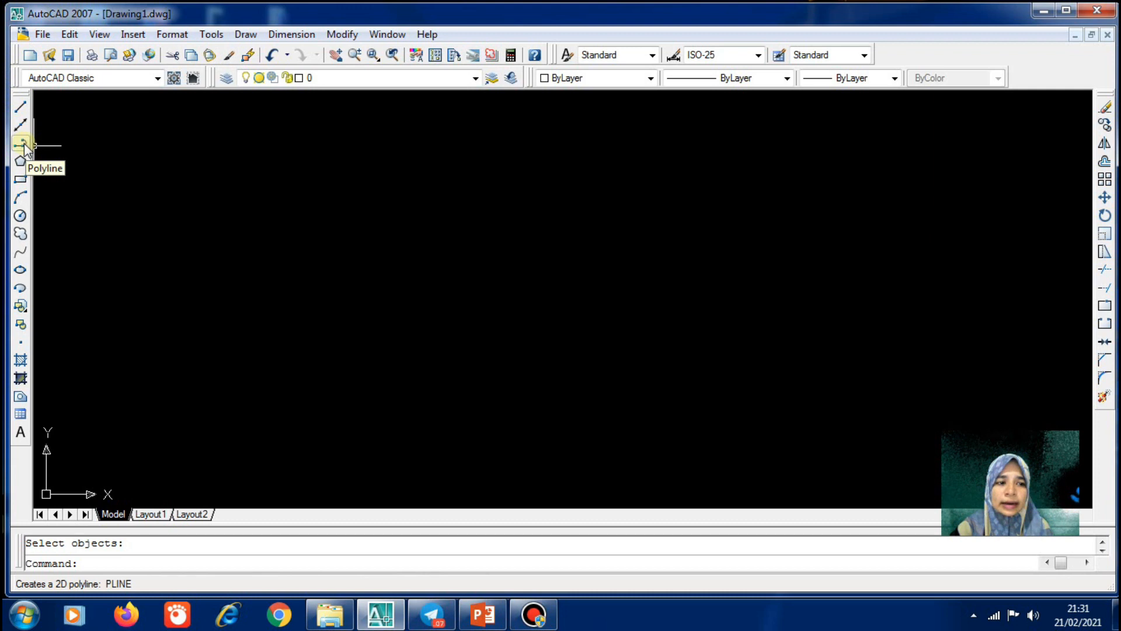
pyautogui.click(245, 38)
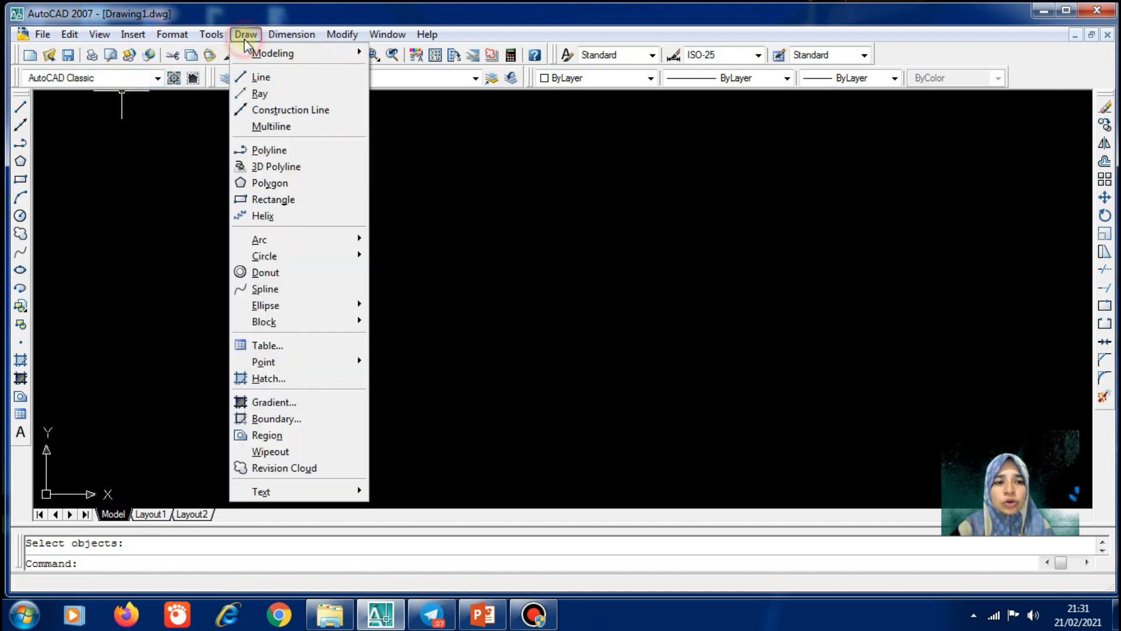
# Draw a three-segment polyline bracket and select it to show it is one object
pyautogui.click(261, 153)
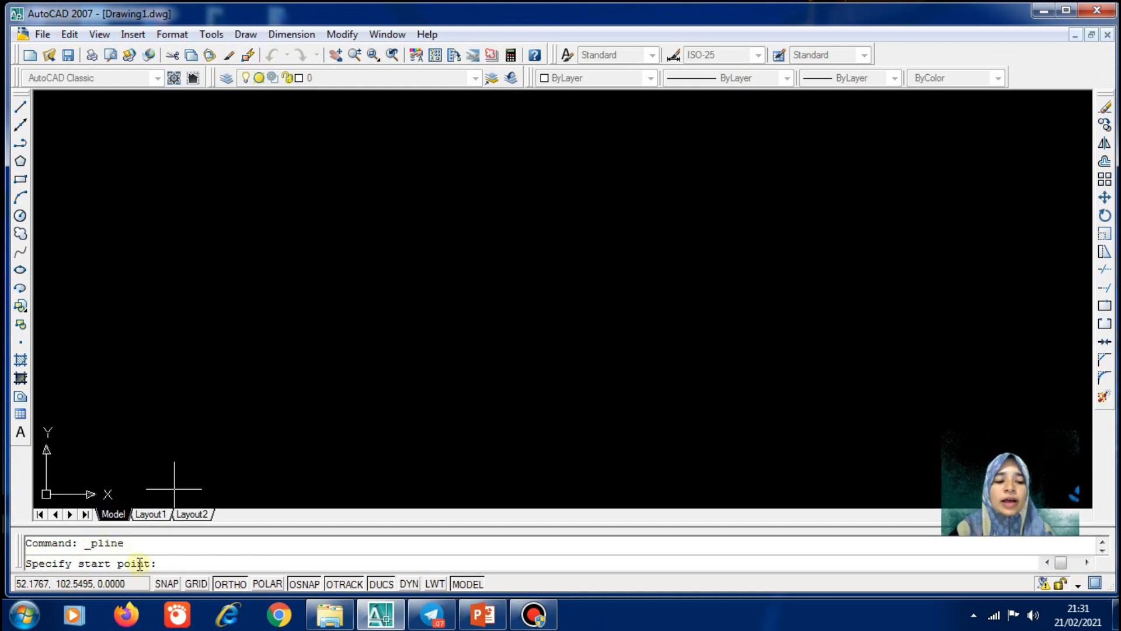
pyautogui.click(326, 243)
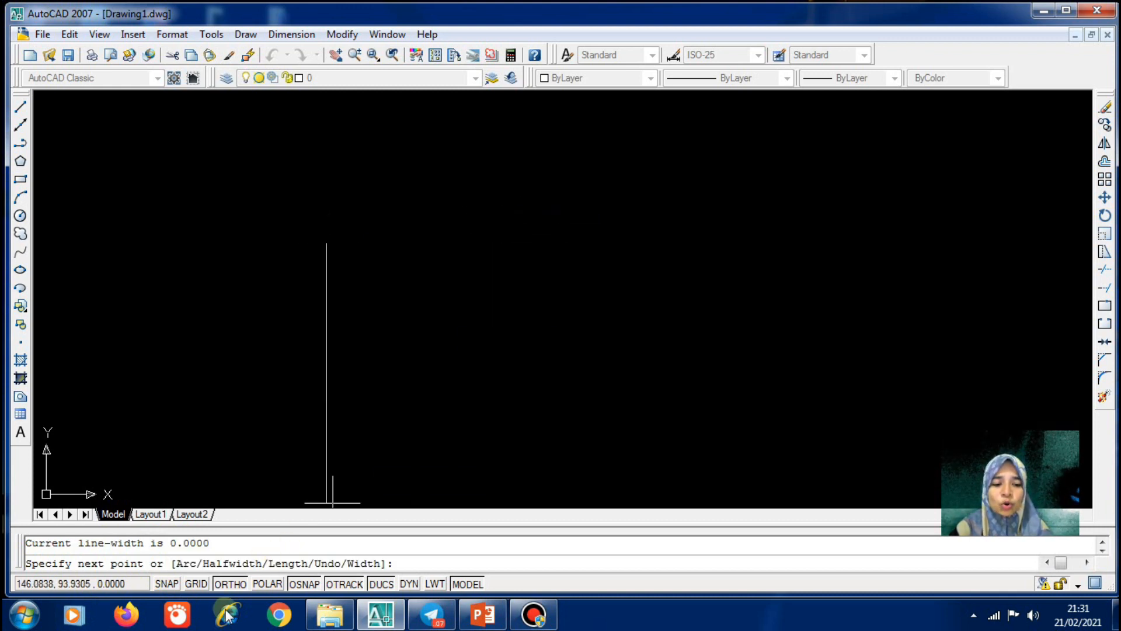
pyautogui.click(485, 244)
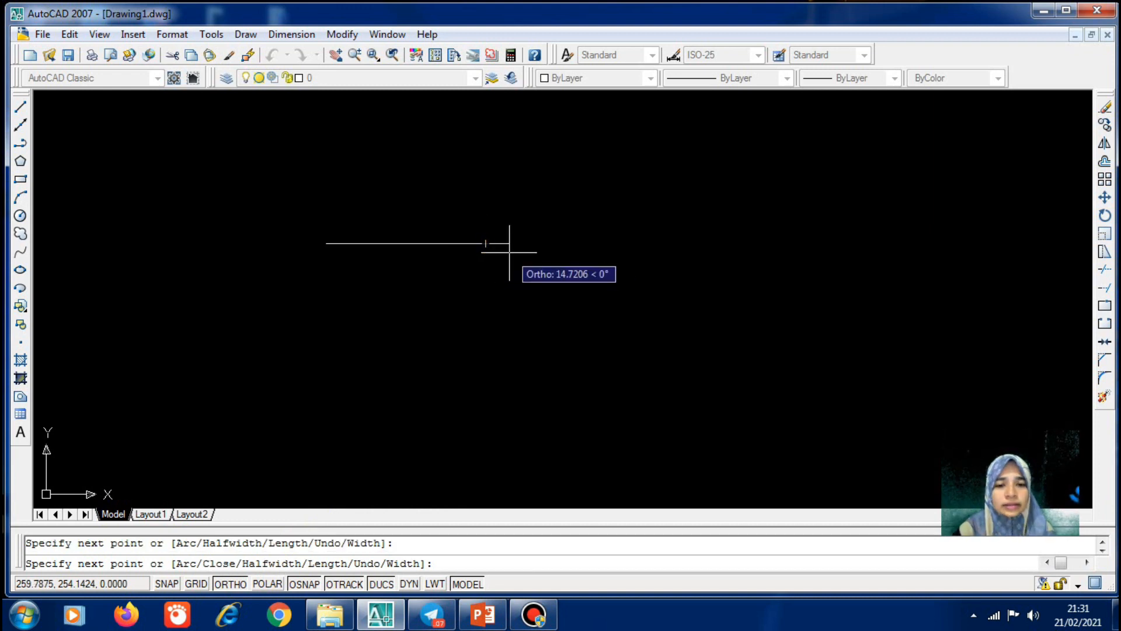
pyautogui.click(501, 361)
pyautogui.click(426, 351)
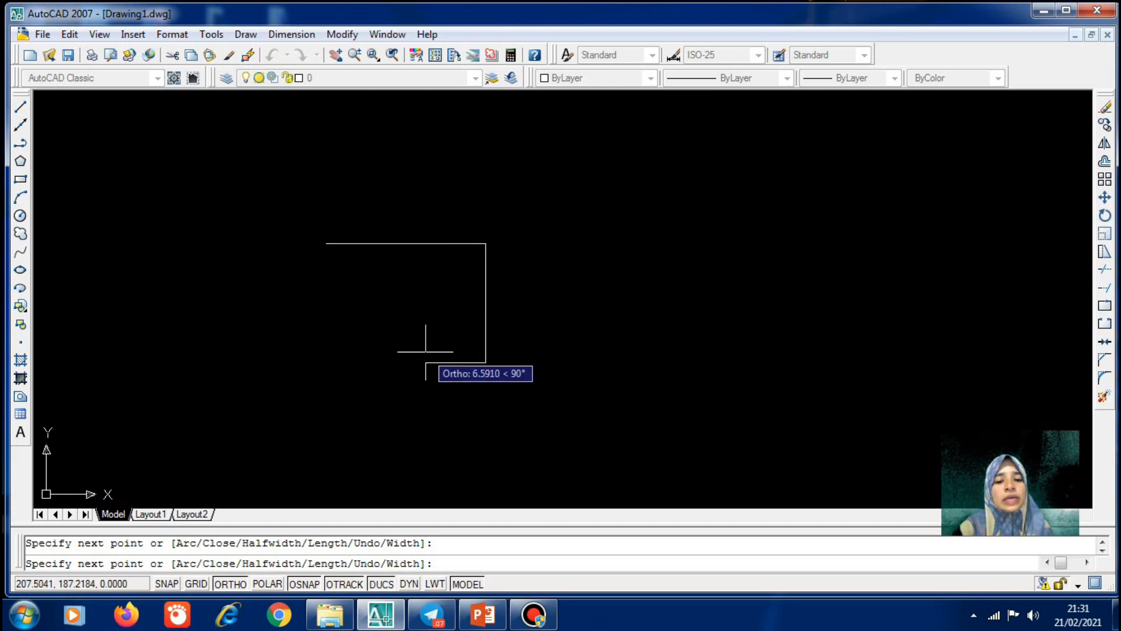
pyautogui.press('Return')
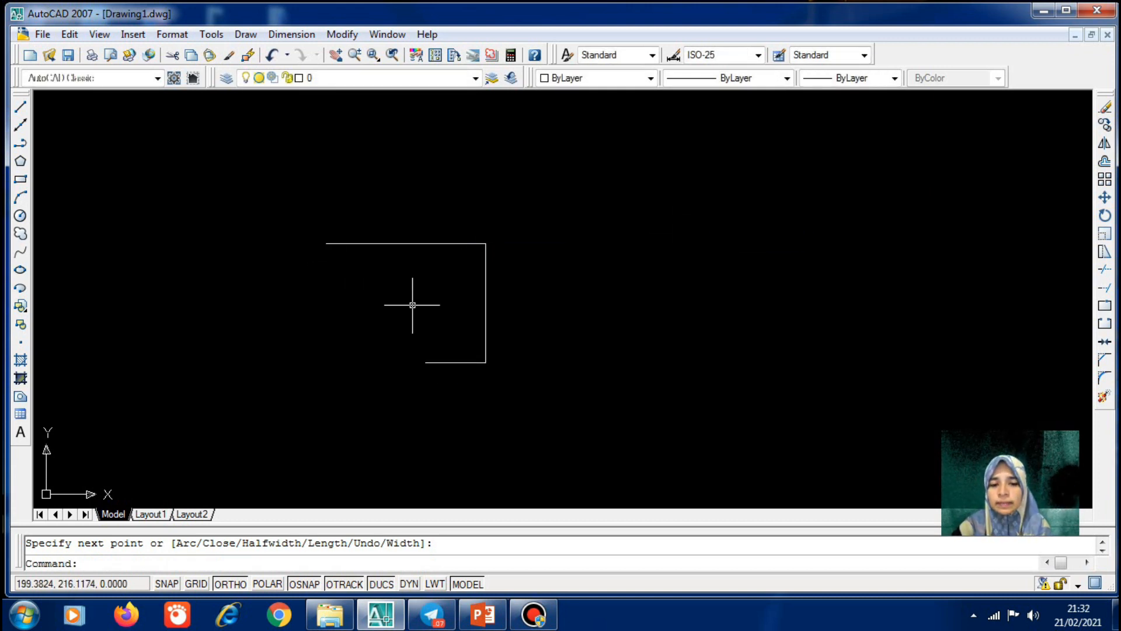
pyautogui.click(437, 244)
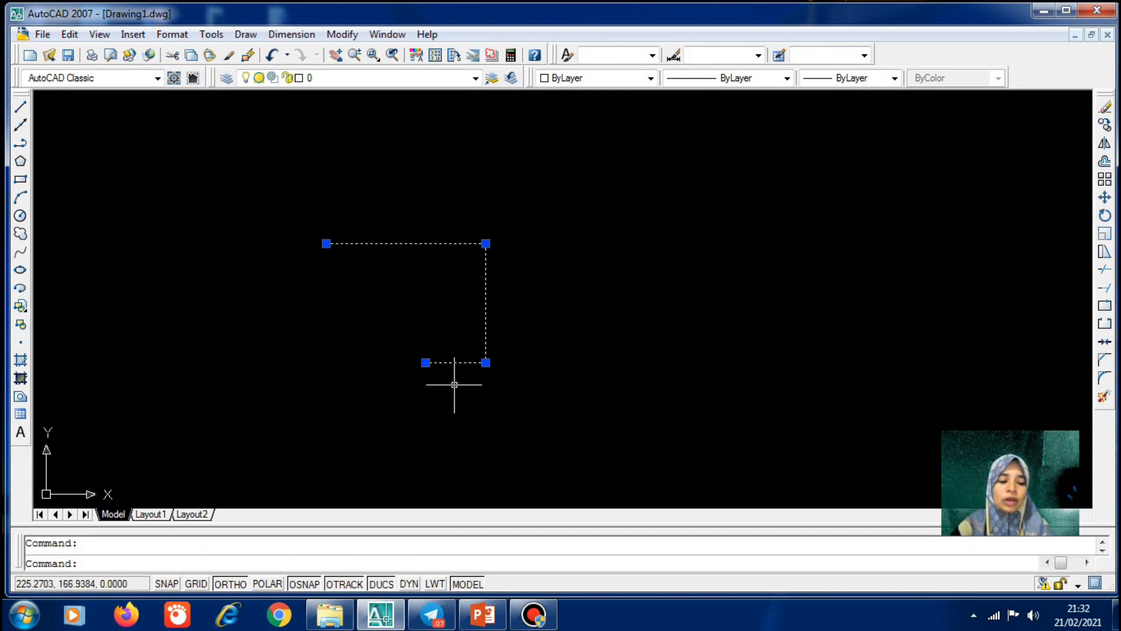
pyautogui.press('Escape')
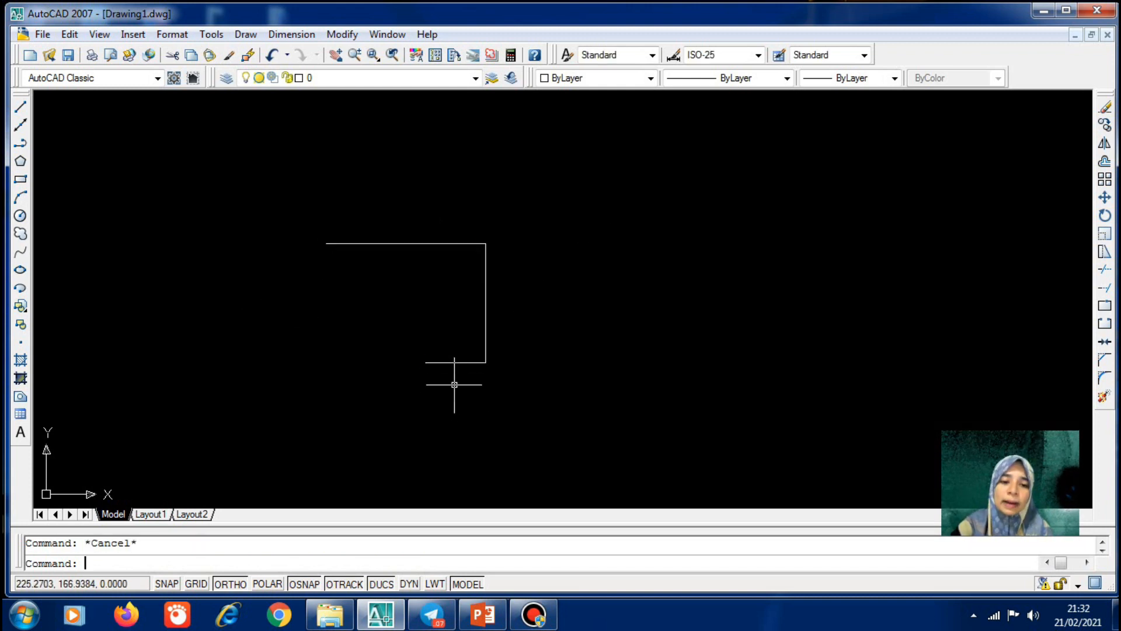
# Draw a three-segment bracket from separate lines above the polyline
pyautogui.click(20, 107)
pyautogui.click(271, 172)
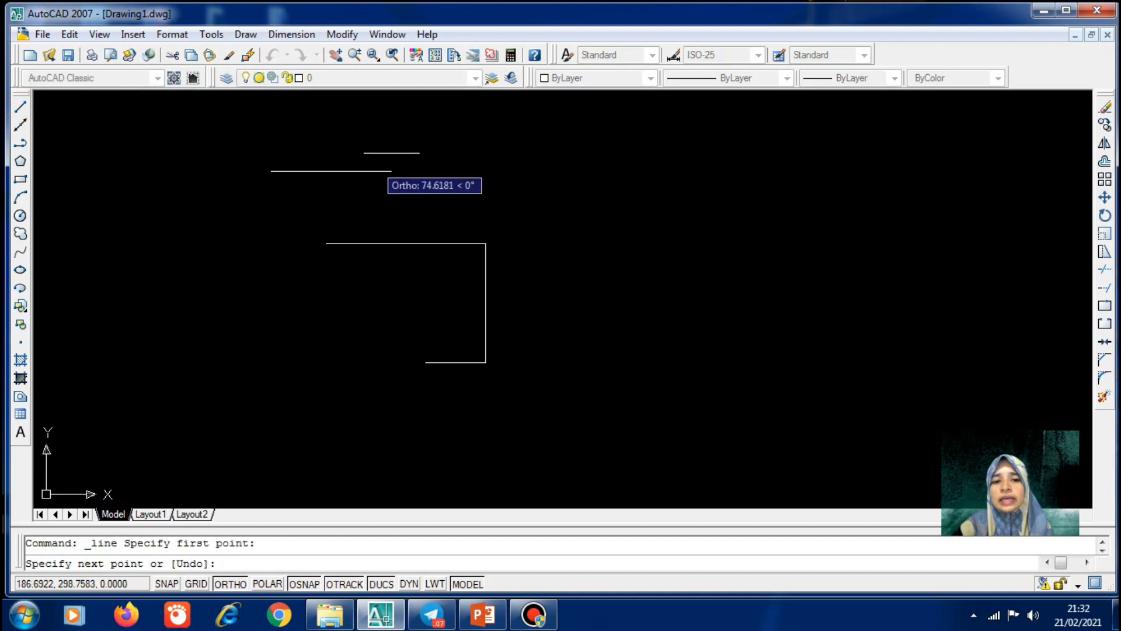
pyautogui.click(456, 162)
pyautogui.click(454, 128)
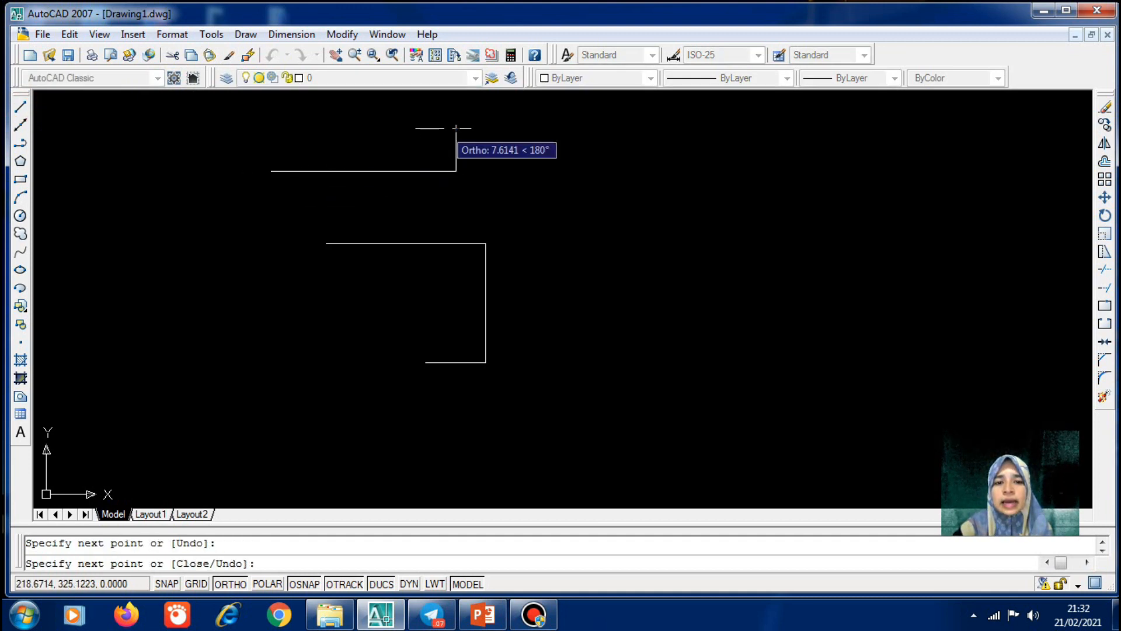
pyautogui.click(389, 128)
pyautogui.press('Return')
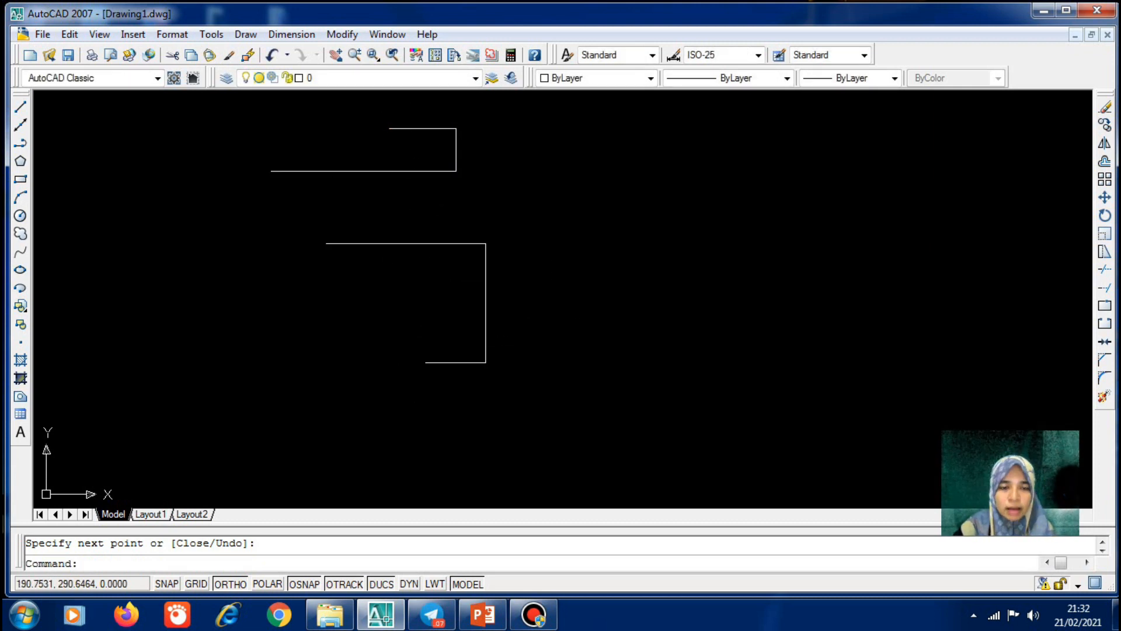
# Select the individual lines and the polyline to compare how each is picked
pyautogui.click(388, 172)
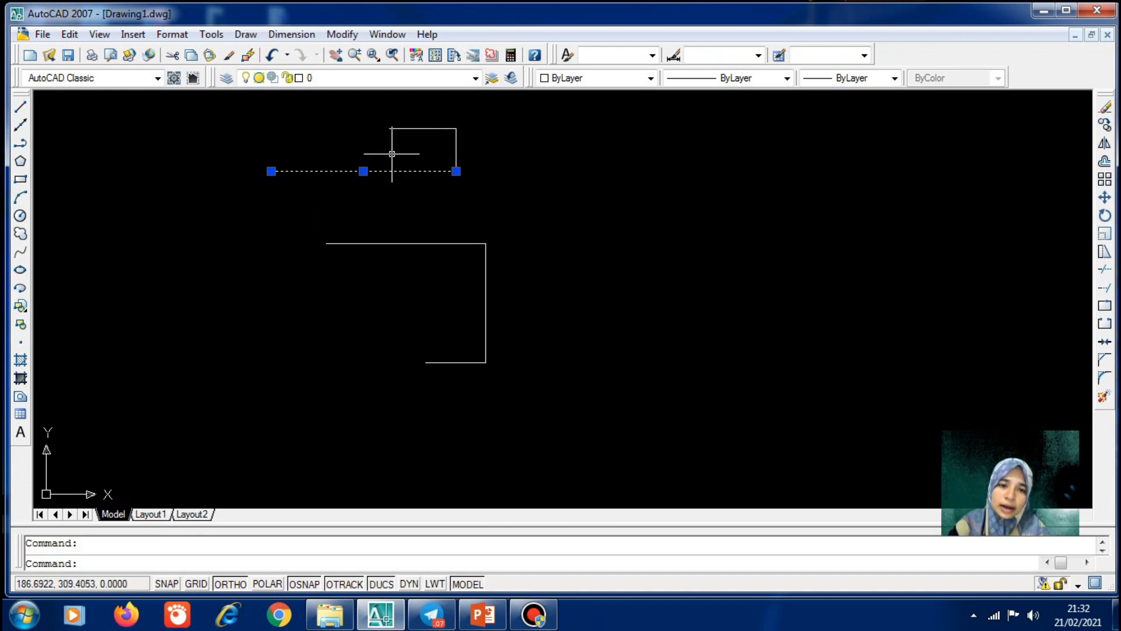
pyautogui.click(391, 240)
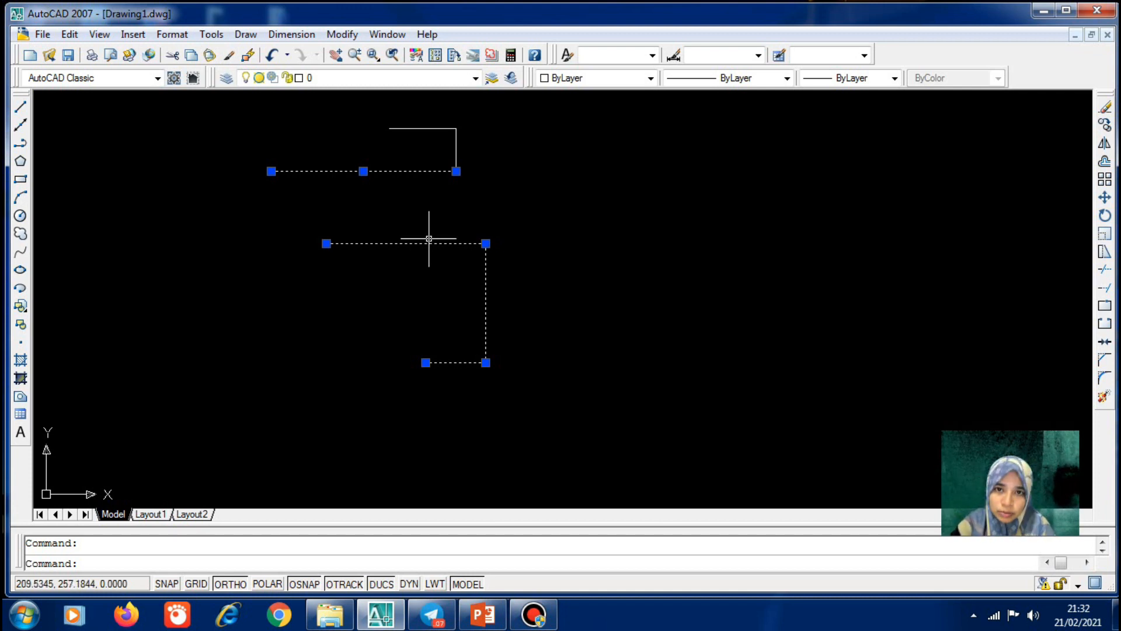
pyautogui.press('Escape')
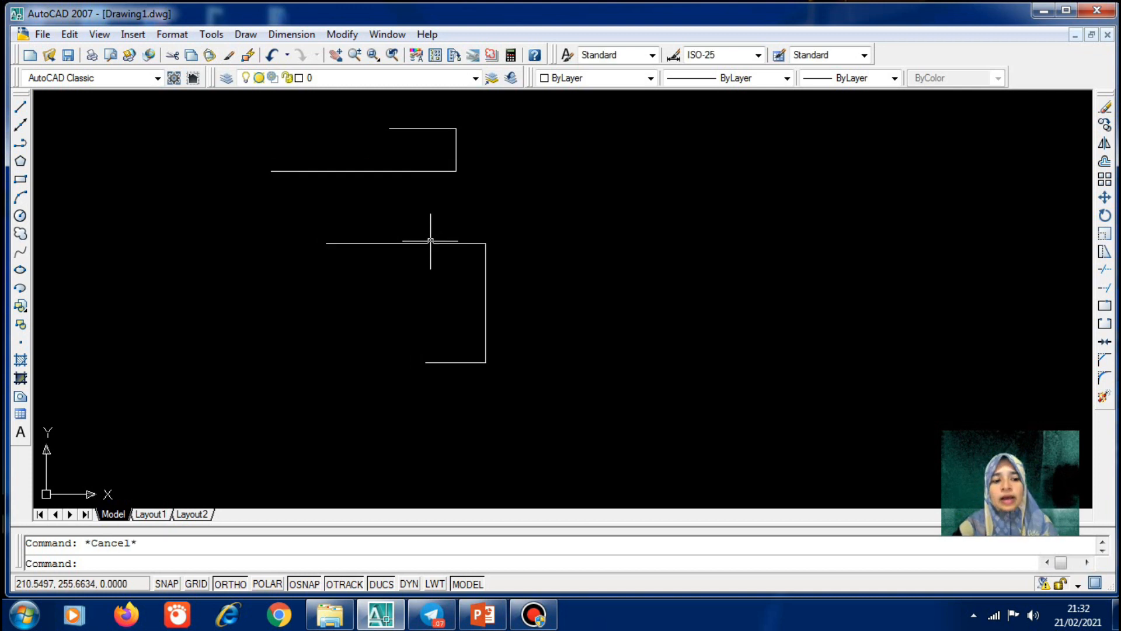
pyautogui.click(383, 171)
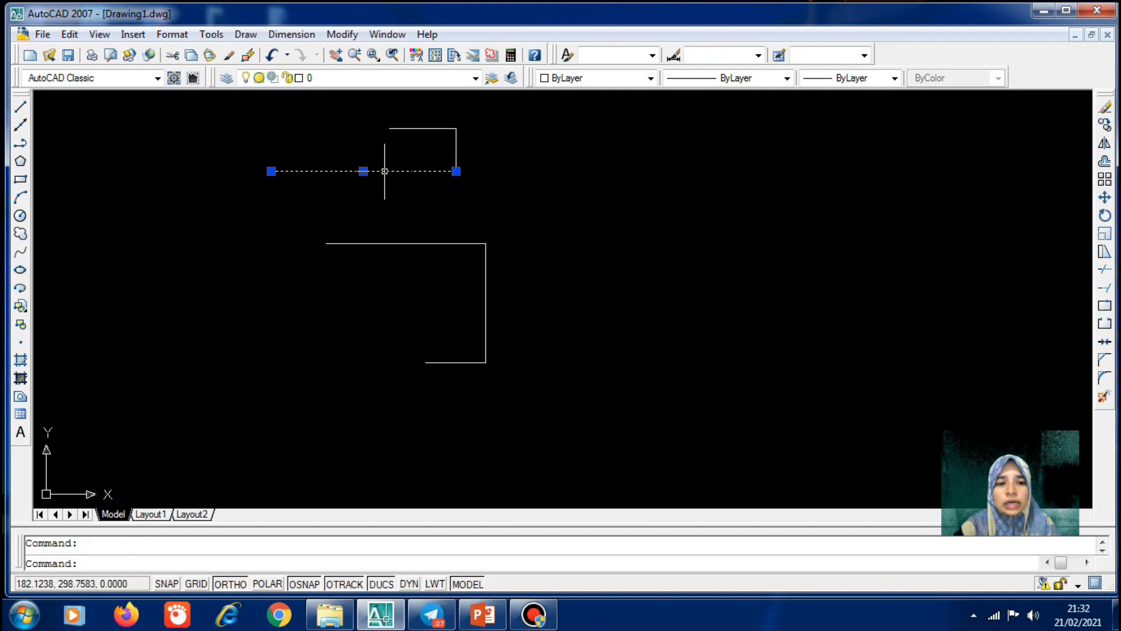
pyautogui.click(456, 150)
pyautogui.click(427, 128)
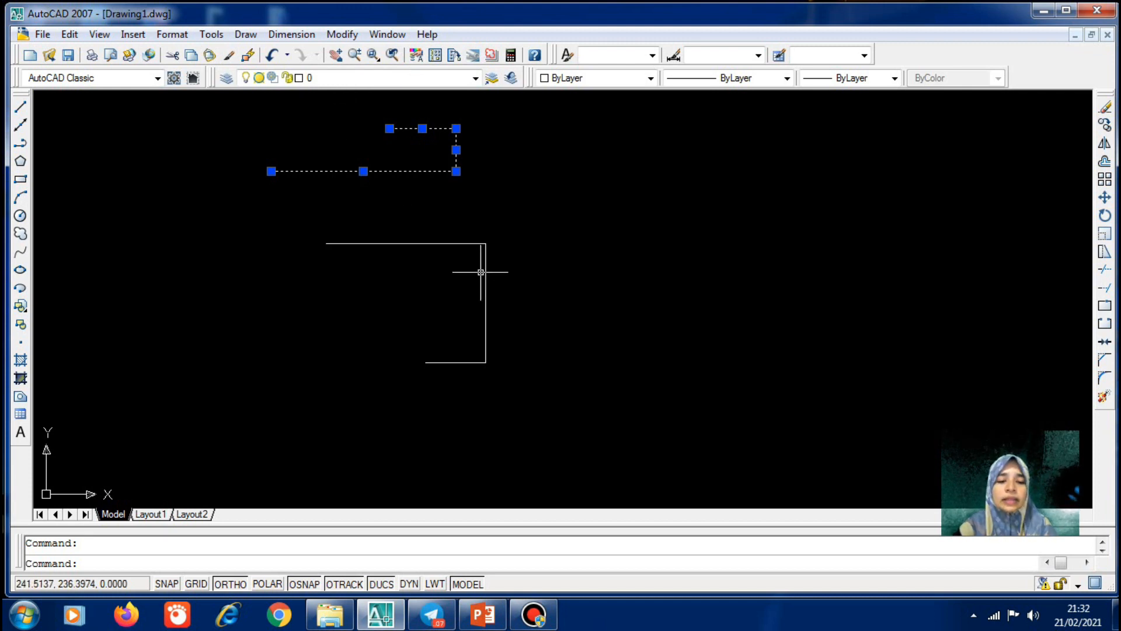
pyautogui.press('Escape')
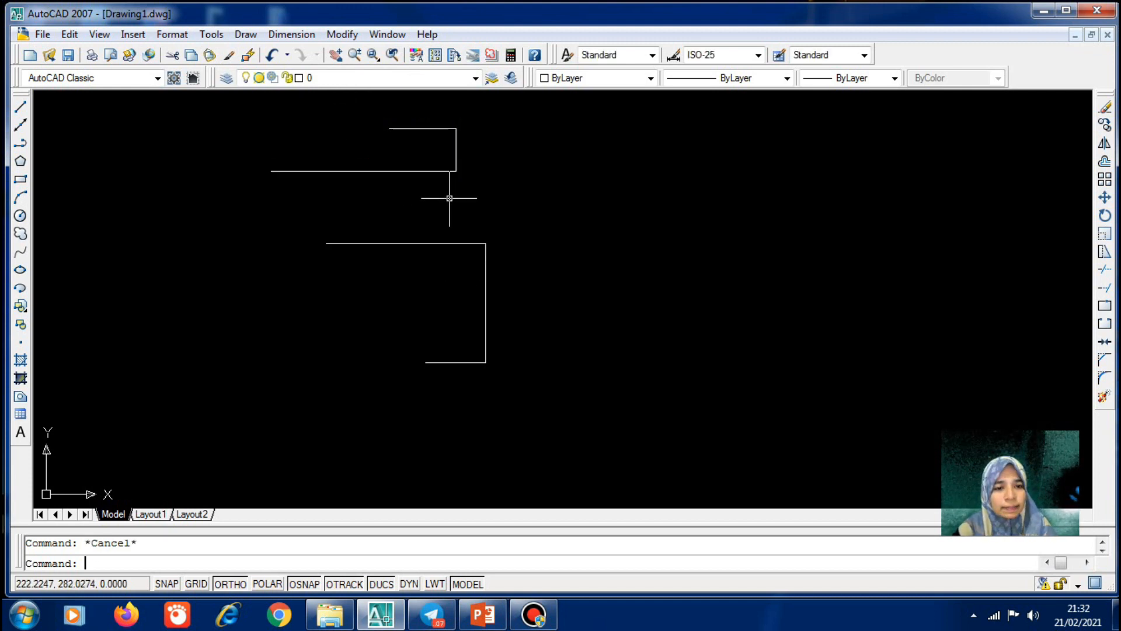
pyautogui.click(431, 245)
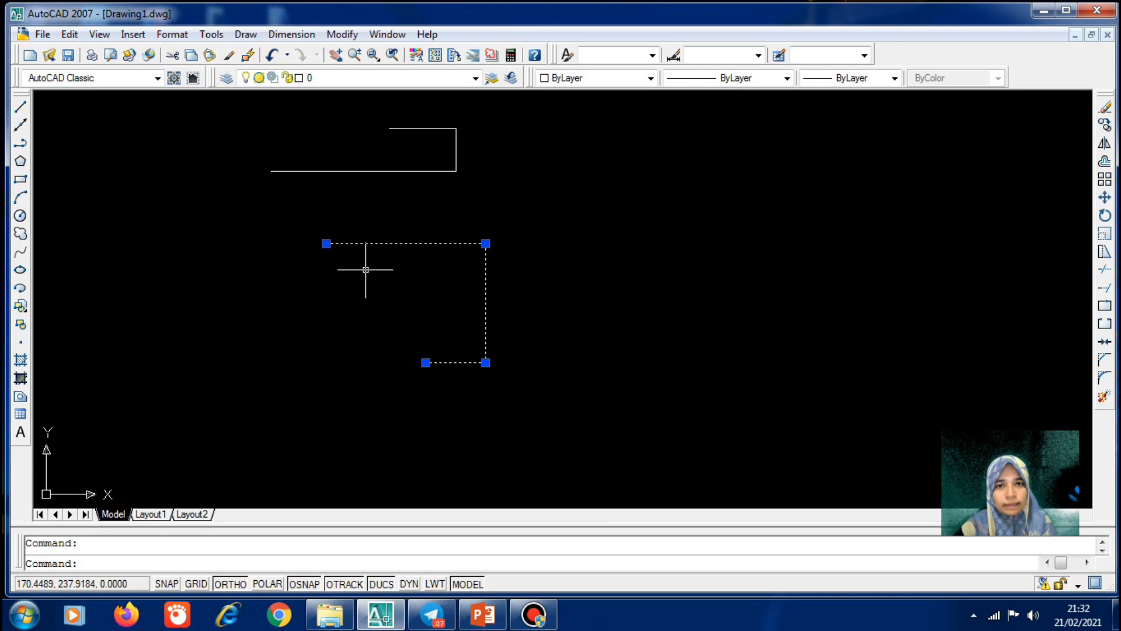
# Window-select both bracket shapes and delete all four objects
pyautogui.press('Escape')
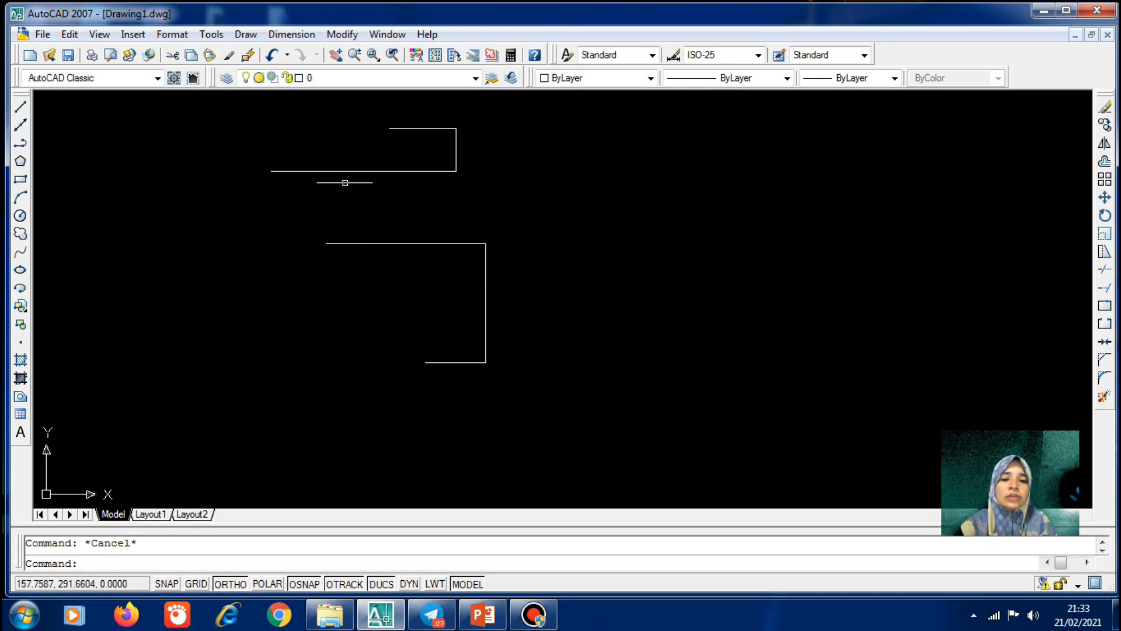
pyautogui.click(240, 107)
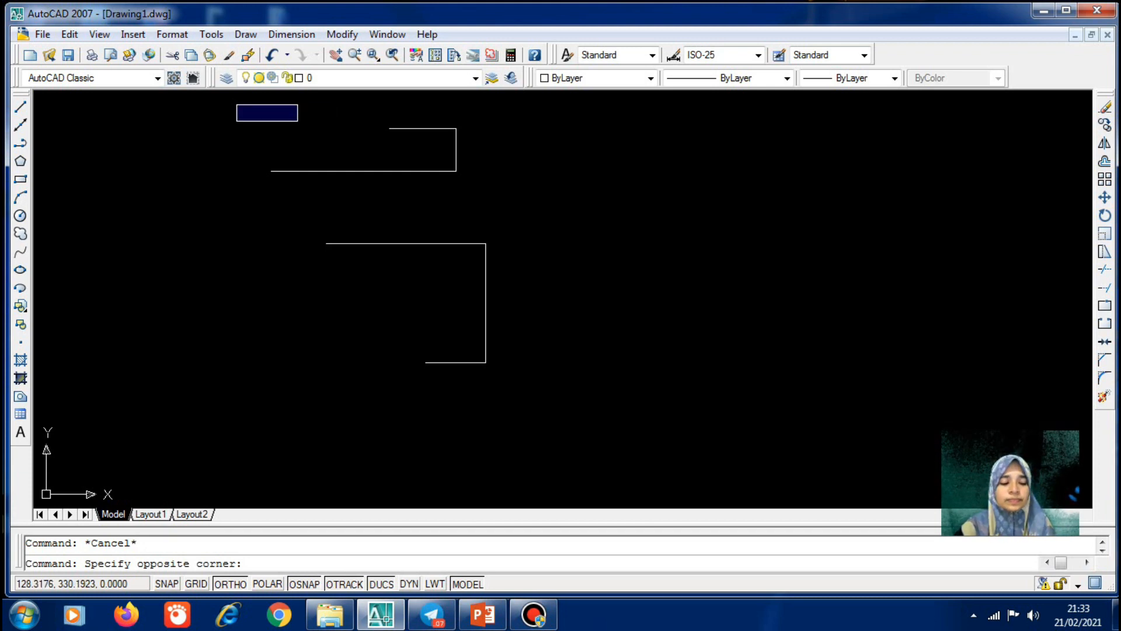
pyautogui.press('Escape')
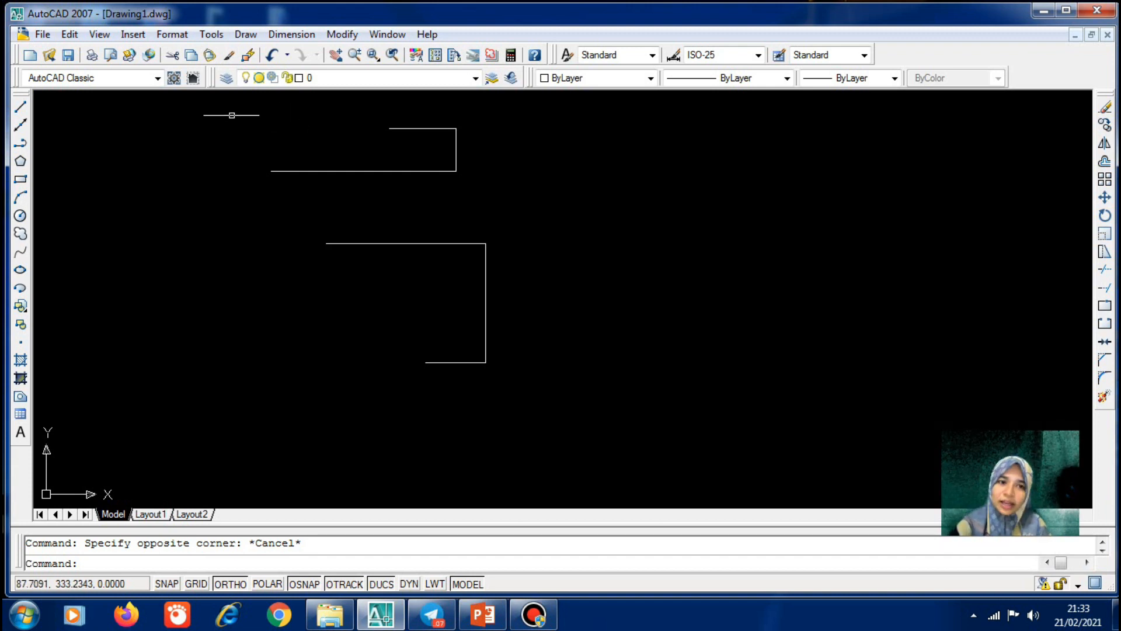
pyautogui.click(231, 107)
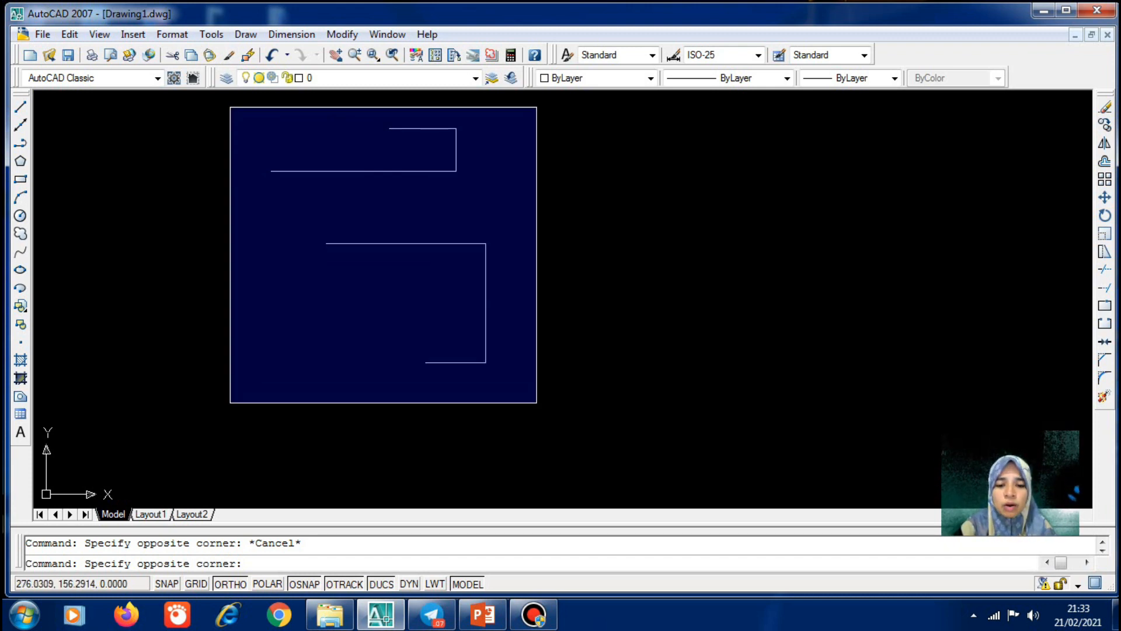
pyautogui.click(537, 403)
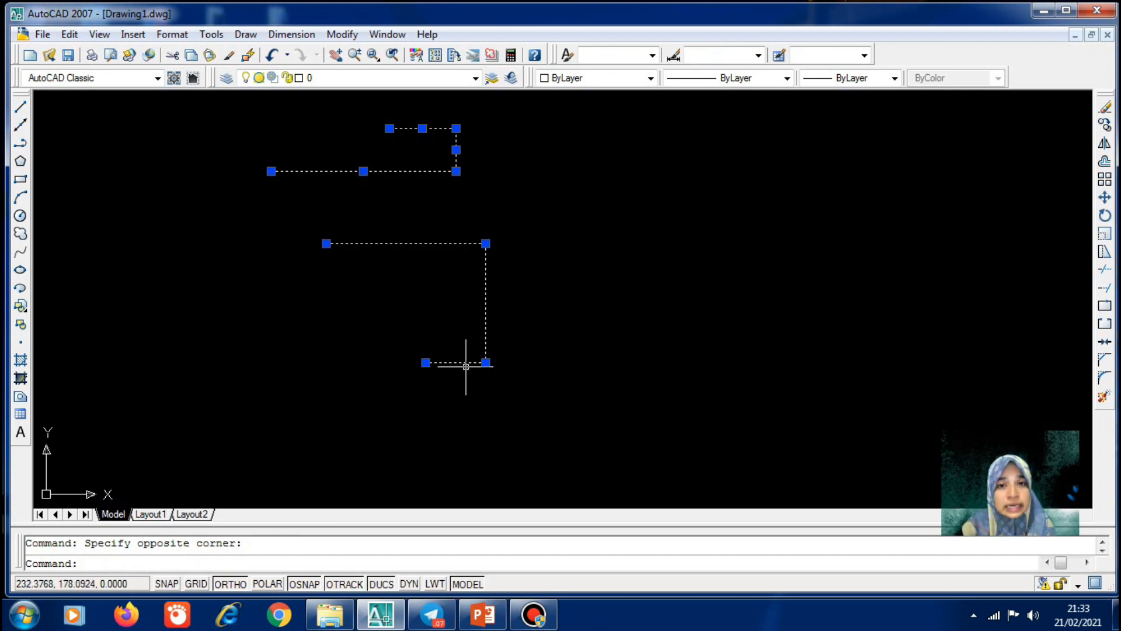
pyautogui.press('Delete')
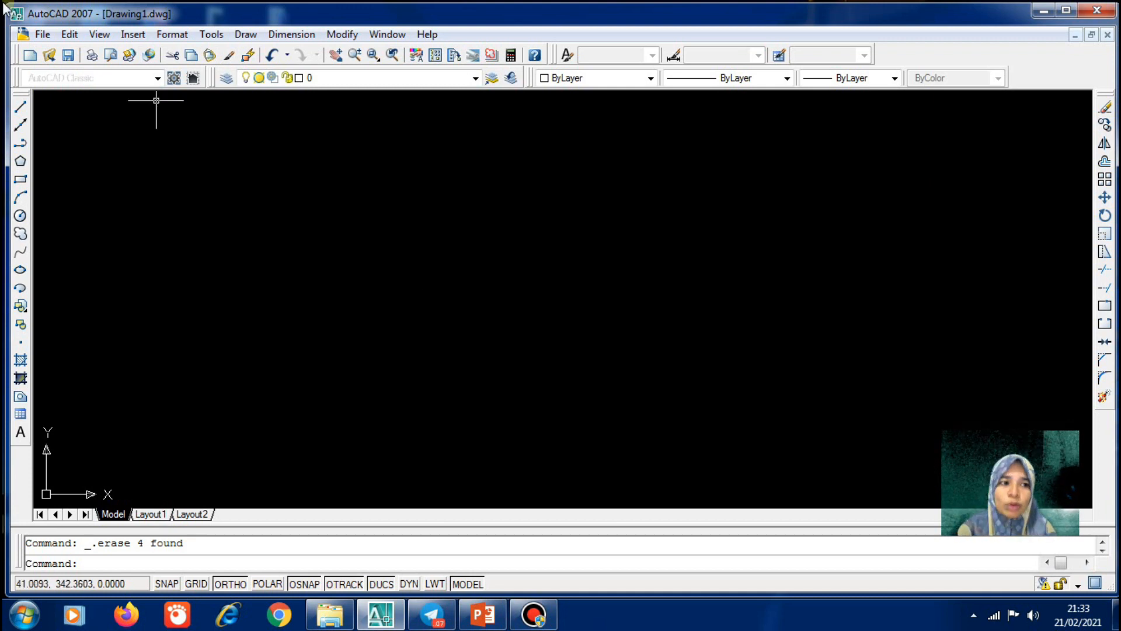
# Start a polyline with a horizontal top edge and an arc curving down on the right
pyautogui.click(19, 146)
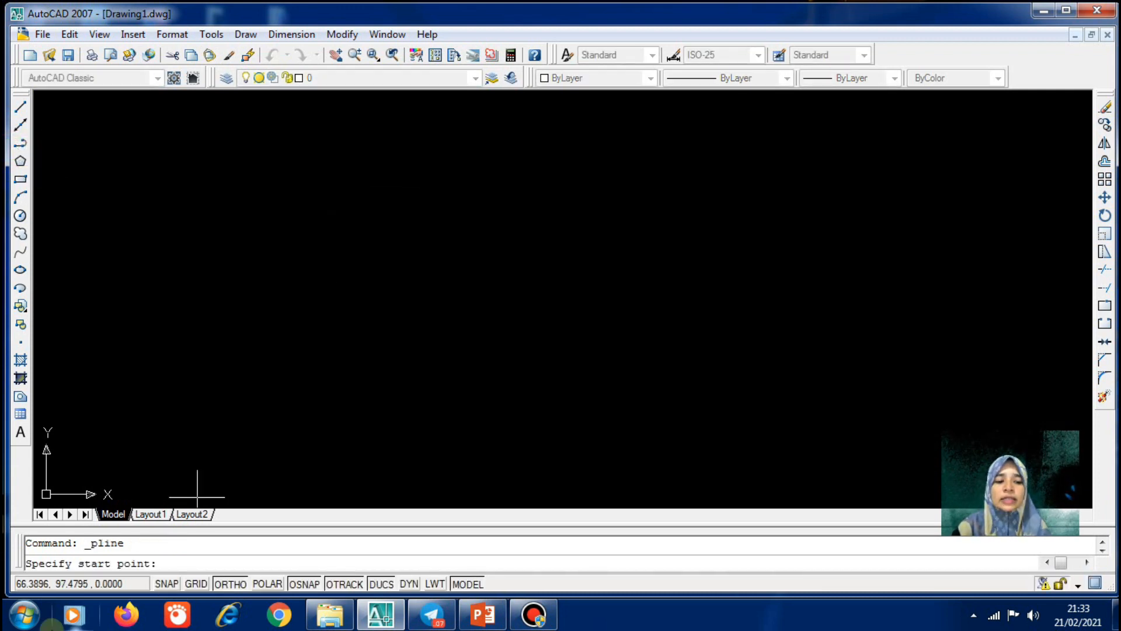
pyautogui.click(311, 278)
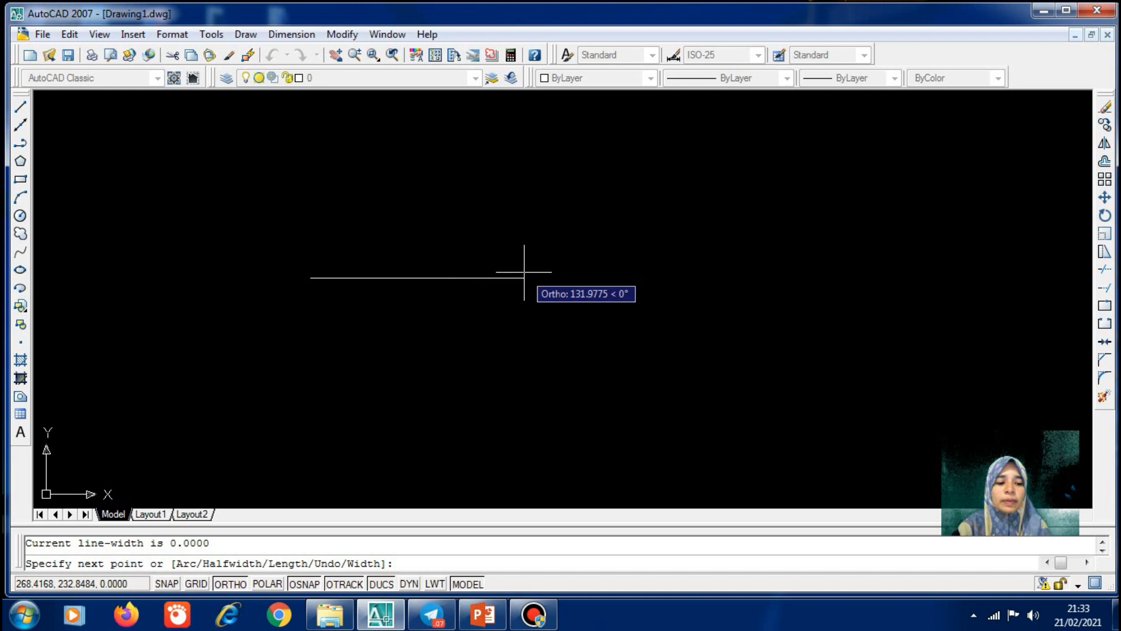
pyautogui.click(489, 278)
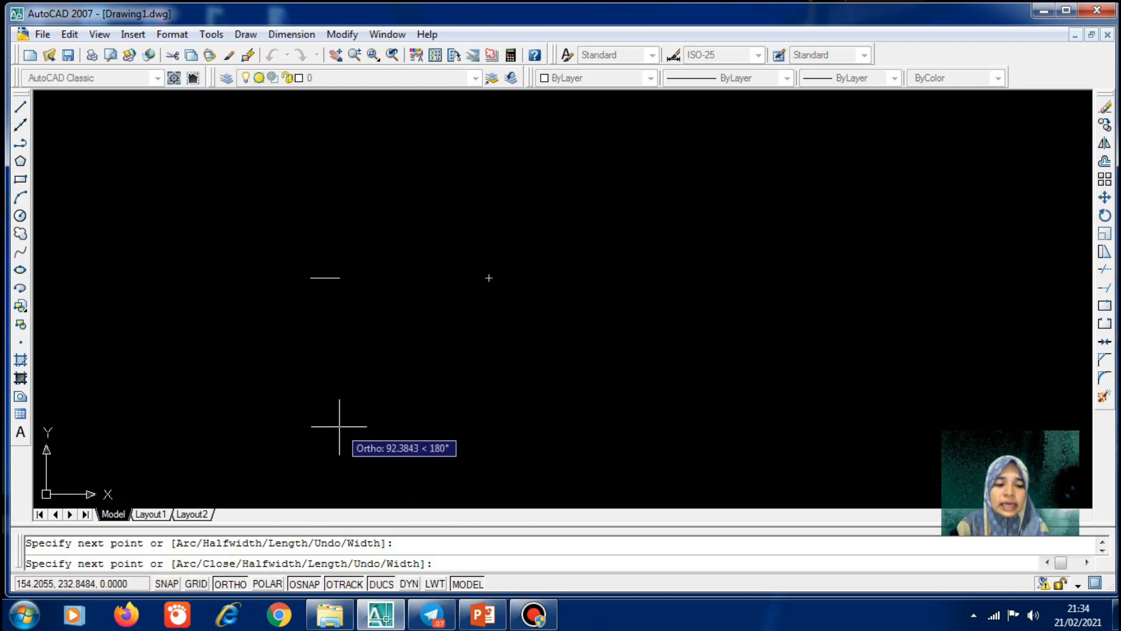
pyautogui.write('a')
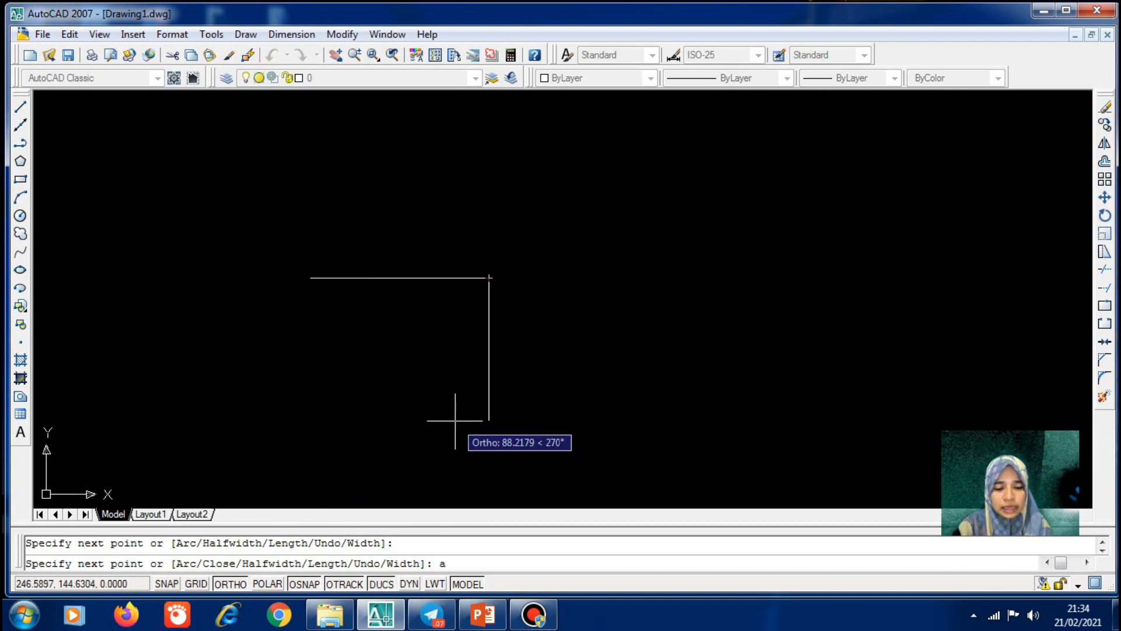
pyautogui.press('Return')
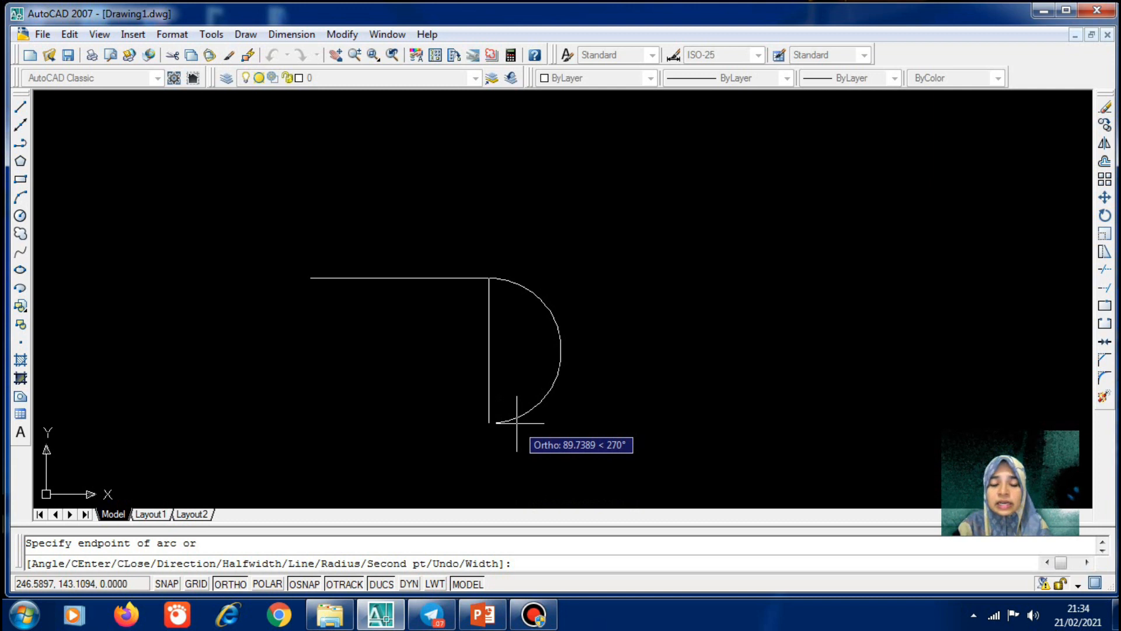
pyautogui.click(489, 423)
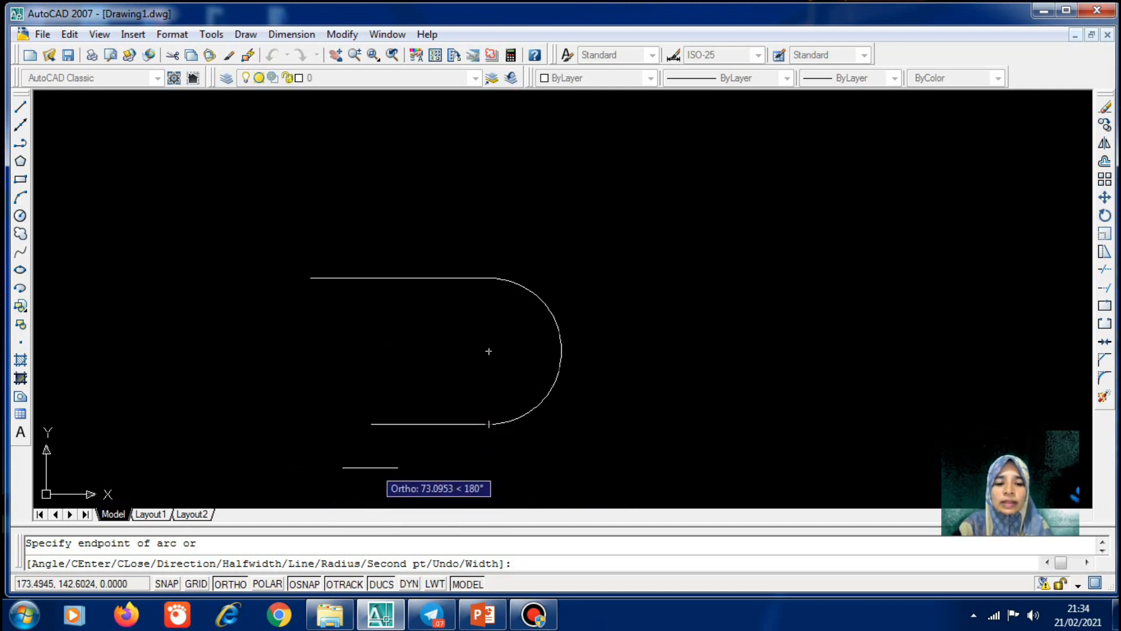
# Add a lower arc sweeping left, then a straight horizontal base line, and finish
pyautogui.scroll(-4, 345, 408)
pyautogui.scroll(5, 330, 430)
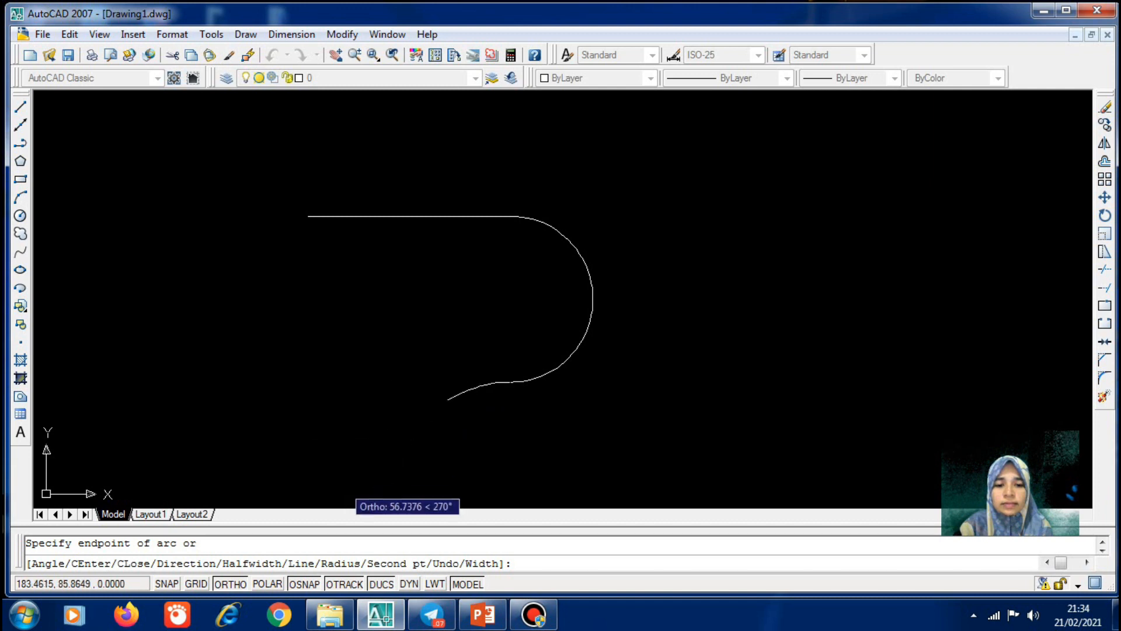
pyautogui.click(395, 478)
pyautogui.scroll(-2, 404, 434)
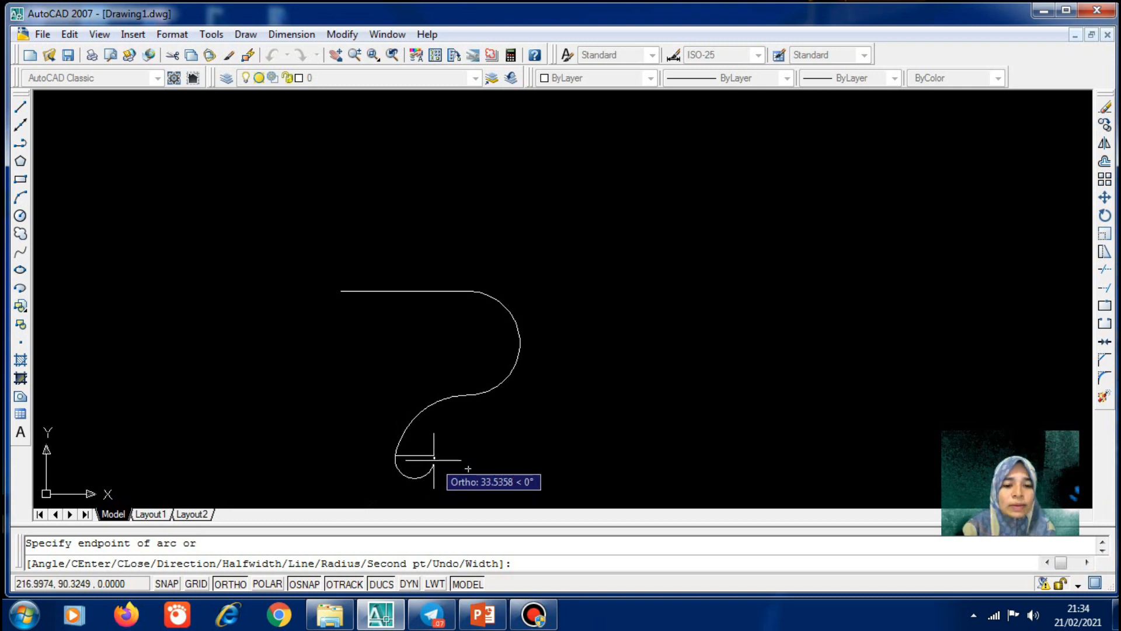
pyautogui.click(397, 454)
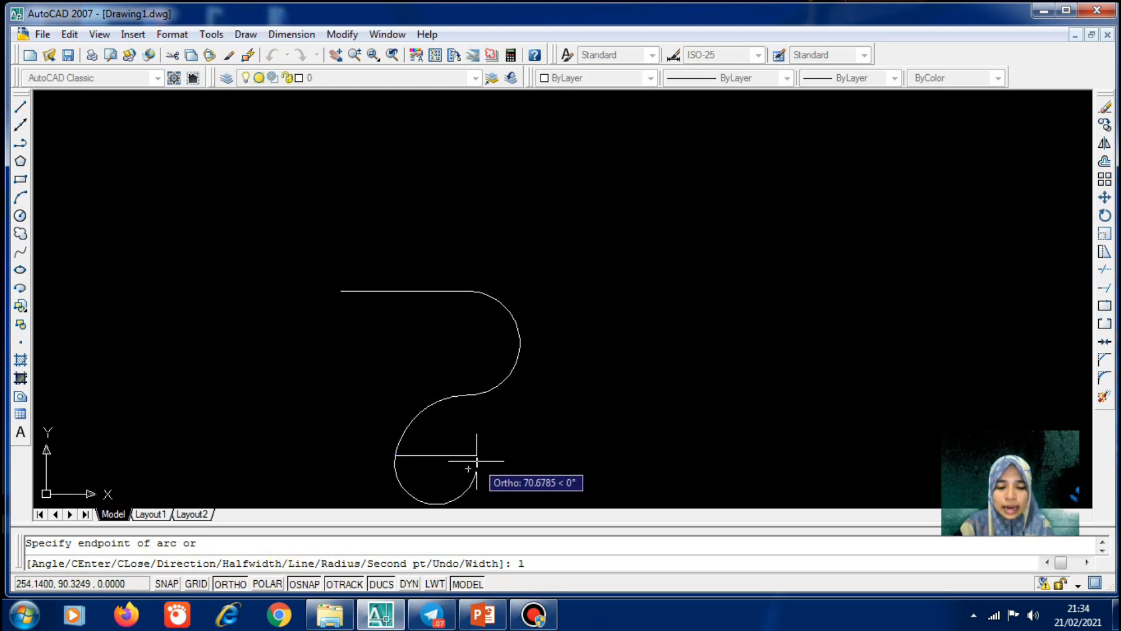
pyautogui.press('Return')
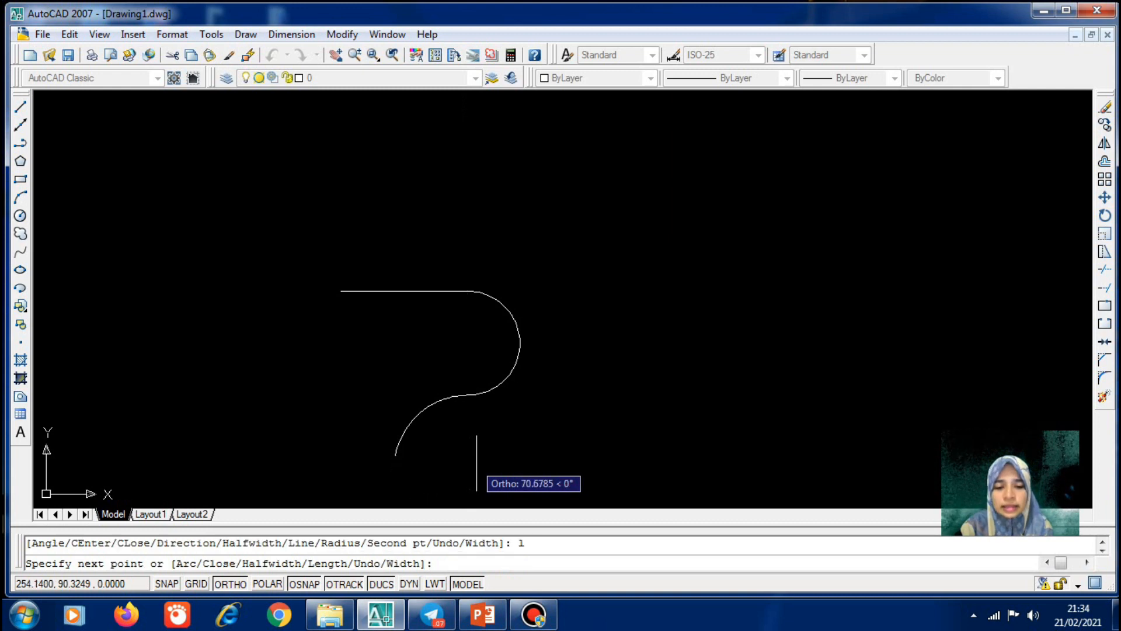
pyautogui.click(582, 452)
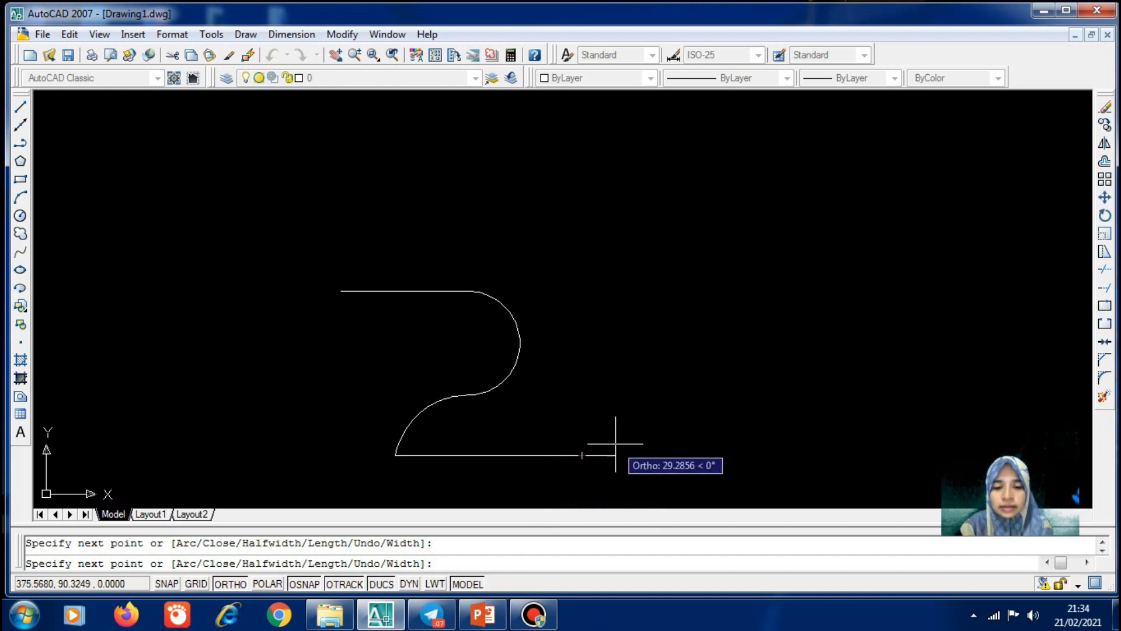
pyautogui.press('Return')
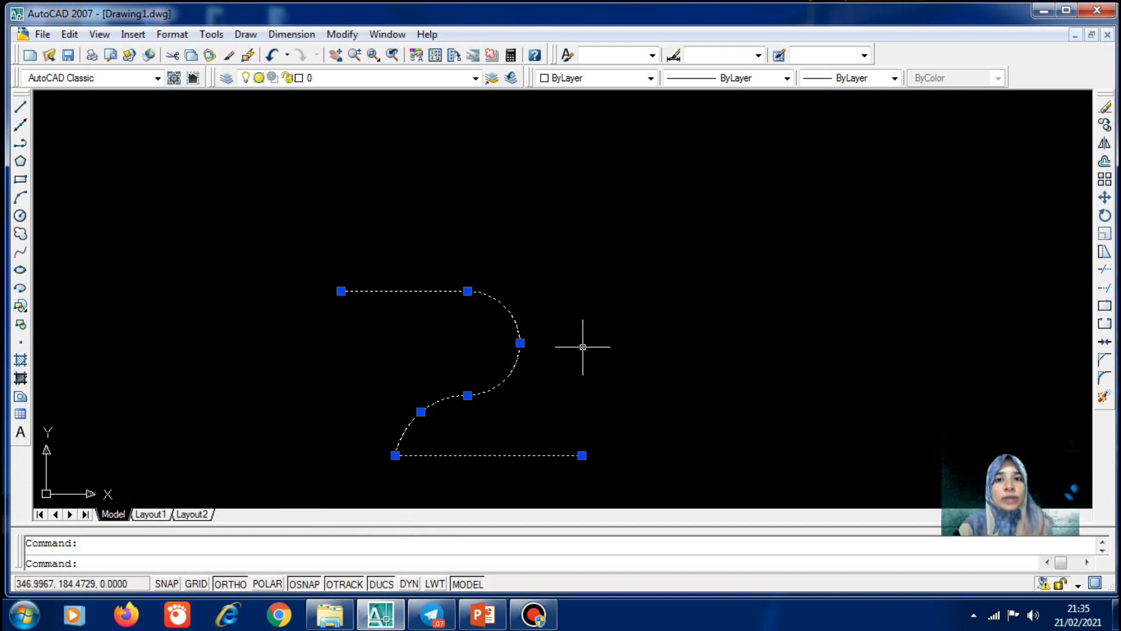
# Switch to the SE Isometric view with the SEISO preset
pyautogui.press('Escape')
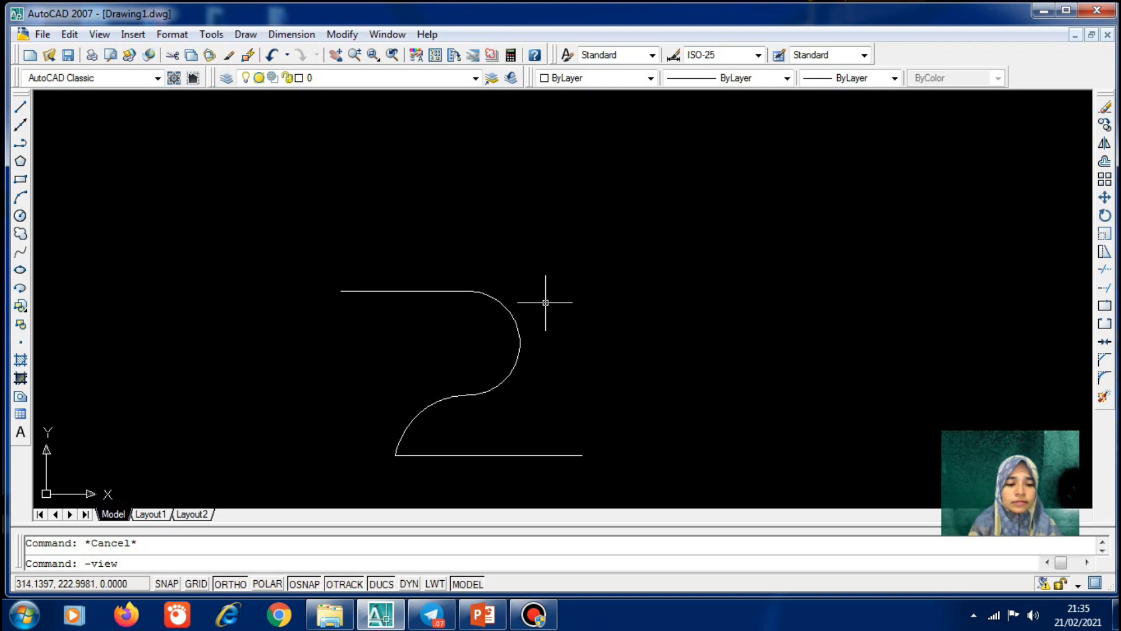
pyautogui.press('Return')
pyautogui.write('seiso')
pyautogui.press('Return')
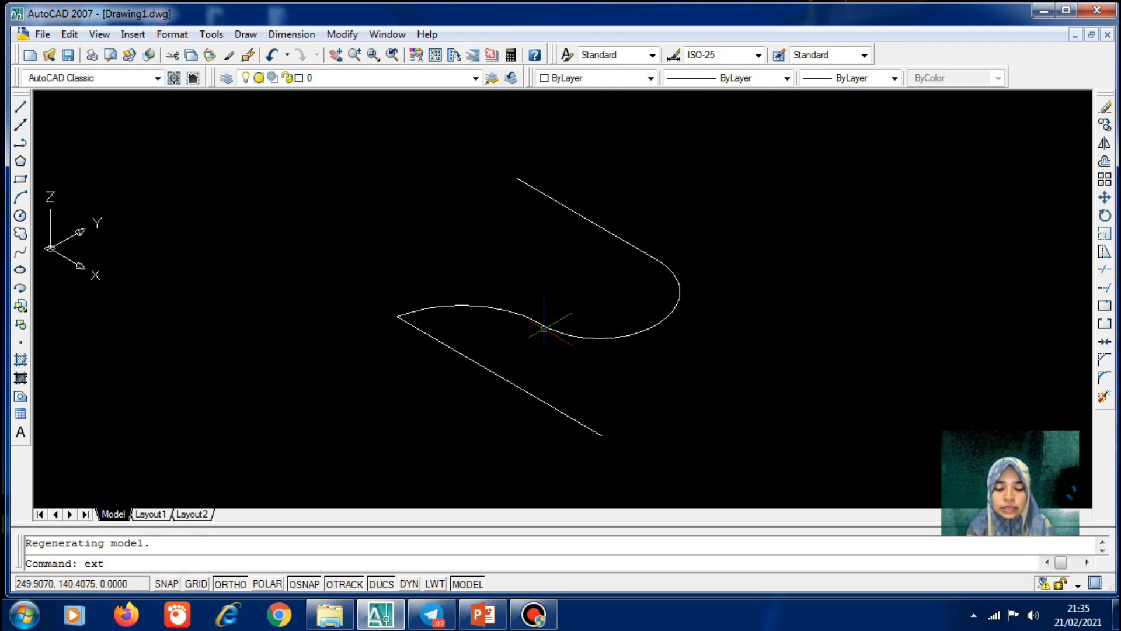
# Extrude the 2-shaped polyline to a height of 10 with EXT
pyautogui.write('ext')
pyautogui.press('Return')
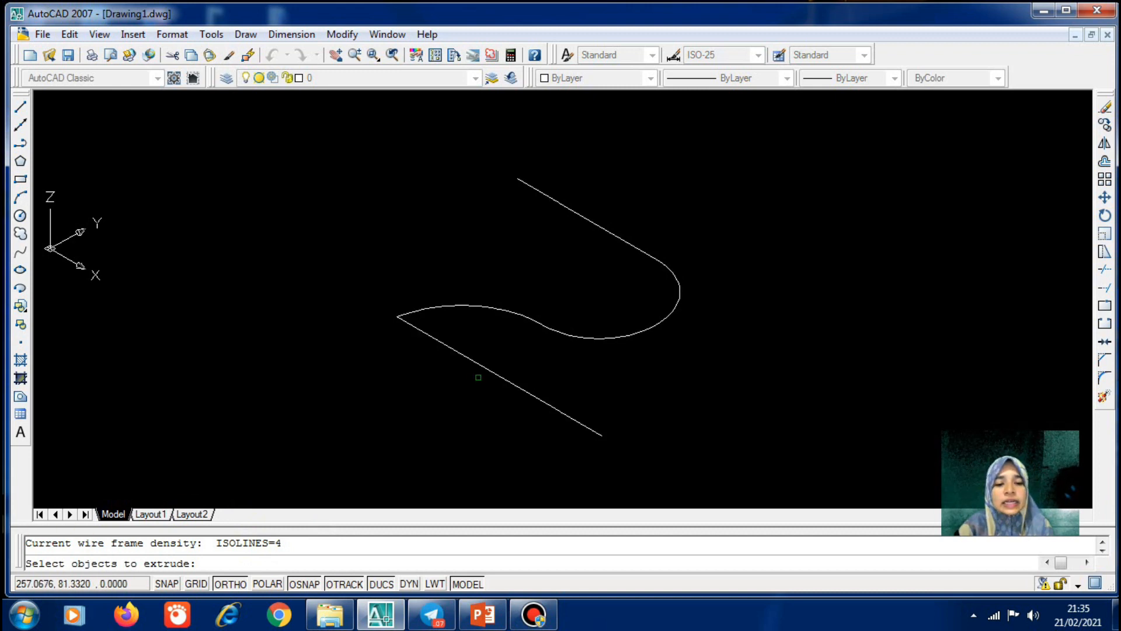
pyautogui.click(478, 366)
pyautogui.press('Return')
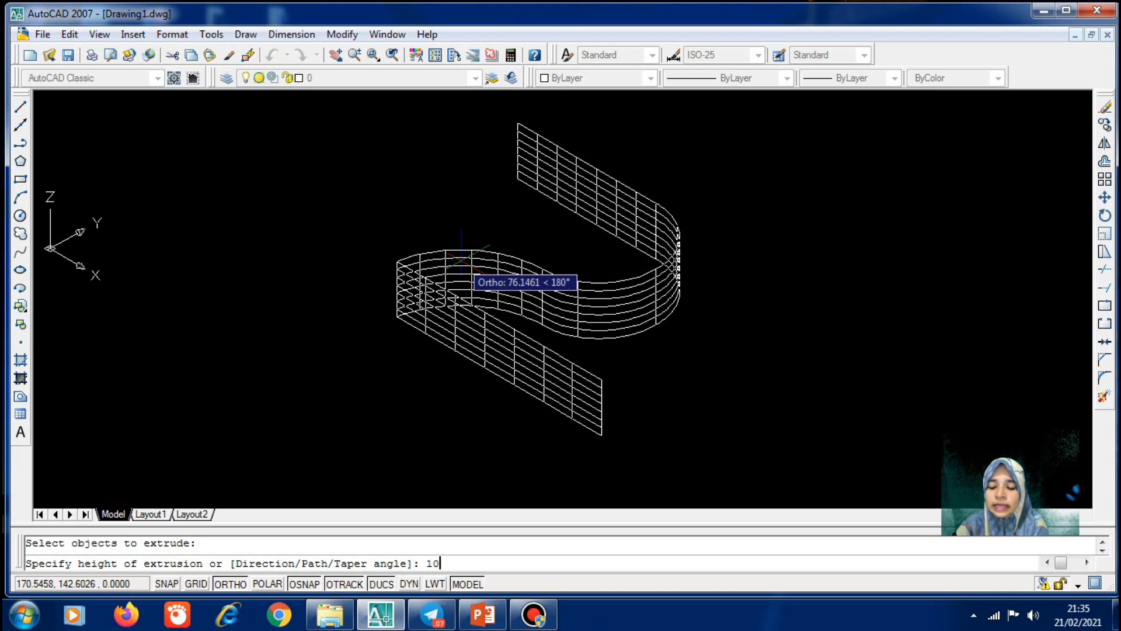
pyautogui.write('10')
pyautogui.press('Return')
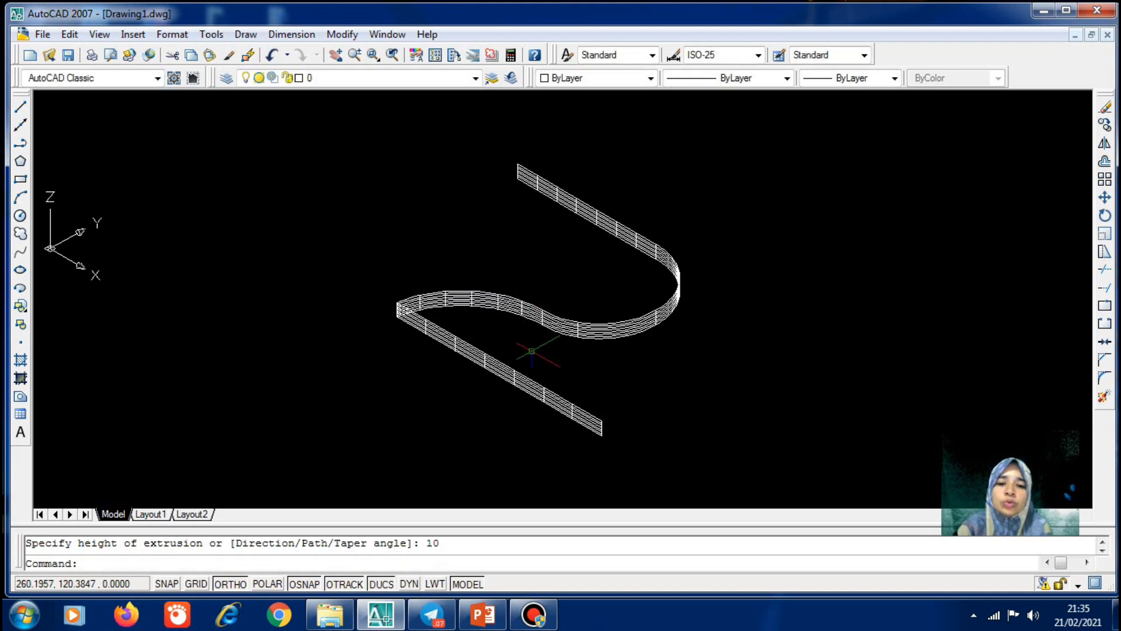
pyautogui.click(545, 318)
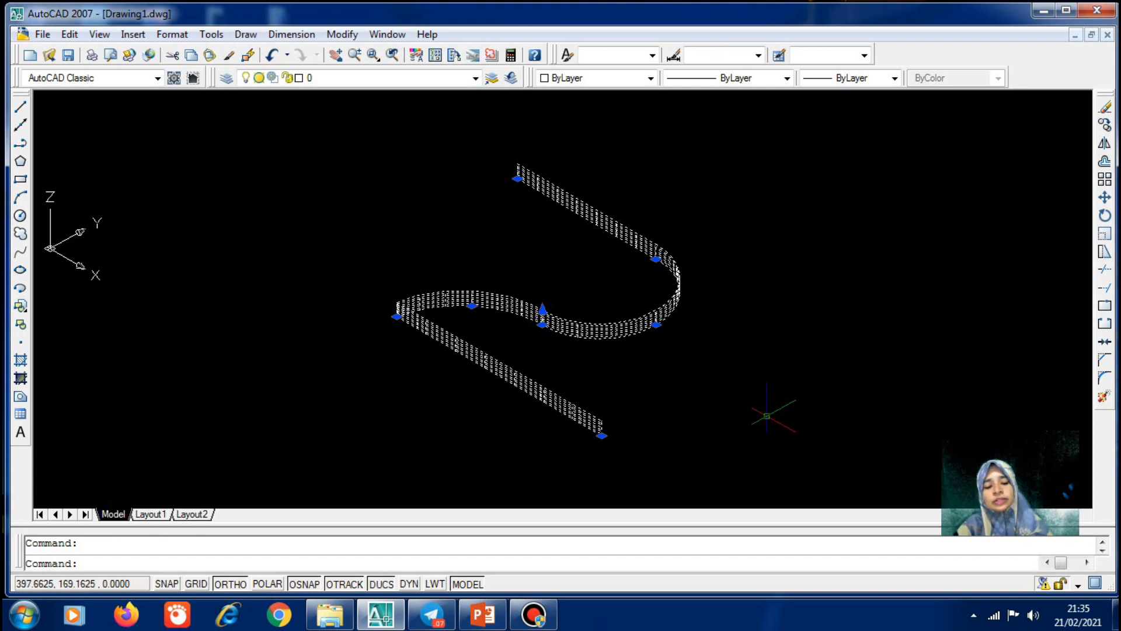
pyautogui.press('Escape')
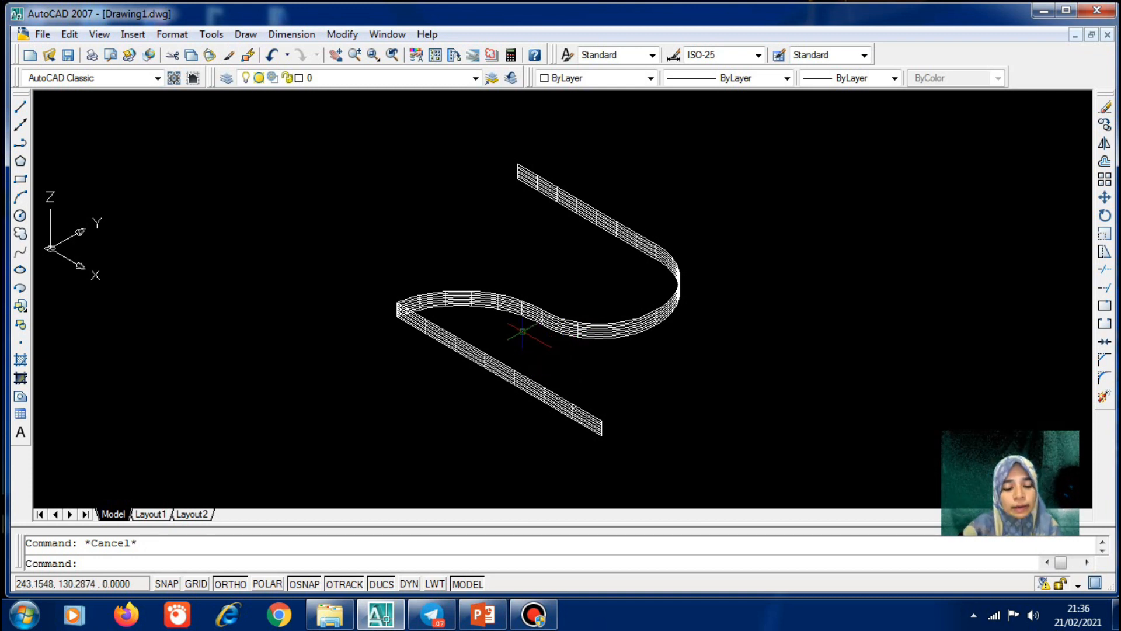
pyautogui.click(100, 37)
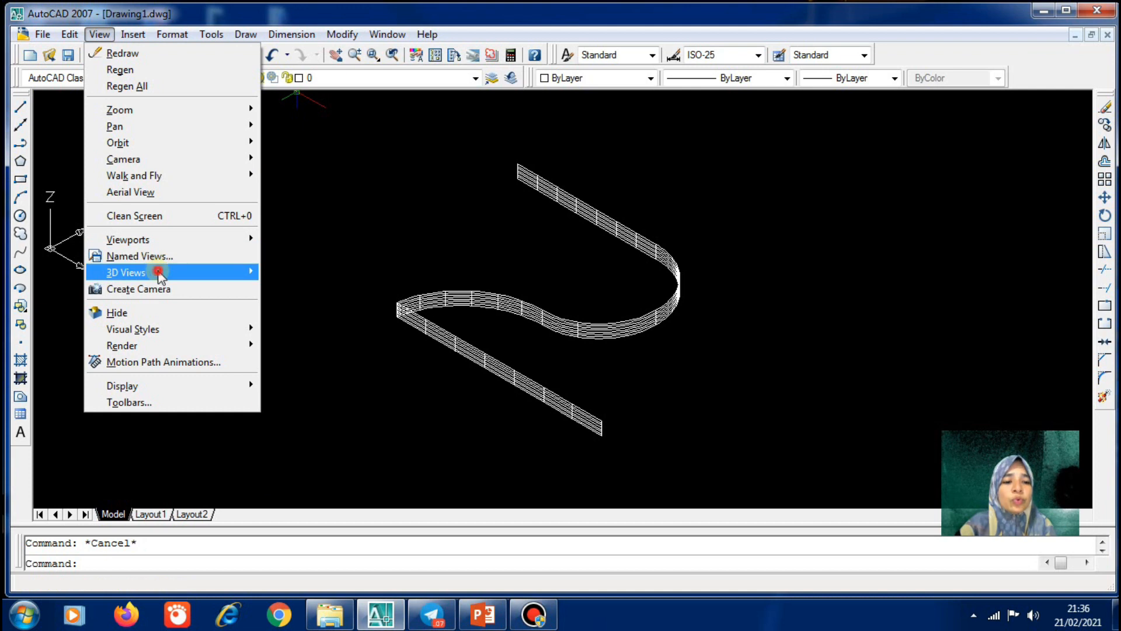
# Switch to the Current UCS plan view and delete the extruded 2-shaped wall
pyautogui.moveTo(159, 275)
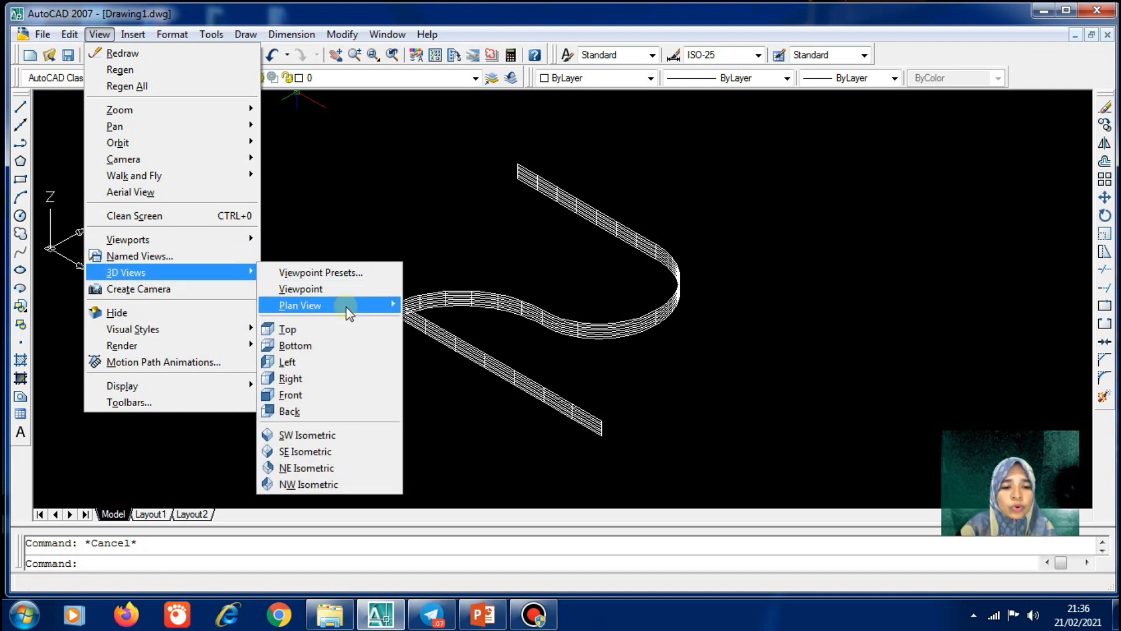
pyautogui.moveTo(348, 314)
pyautogui.click(458, 307)
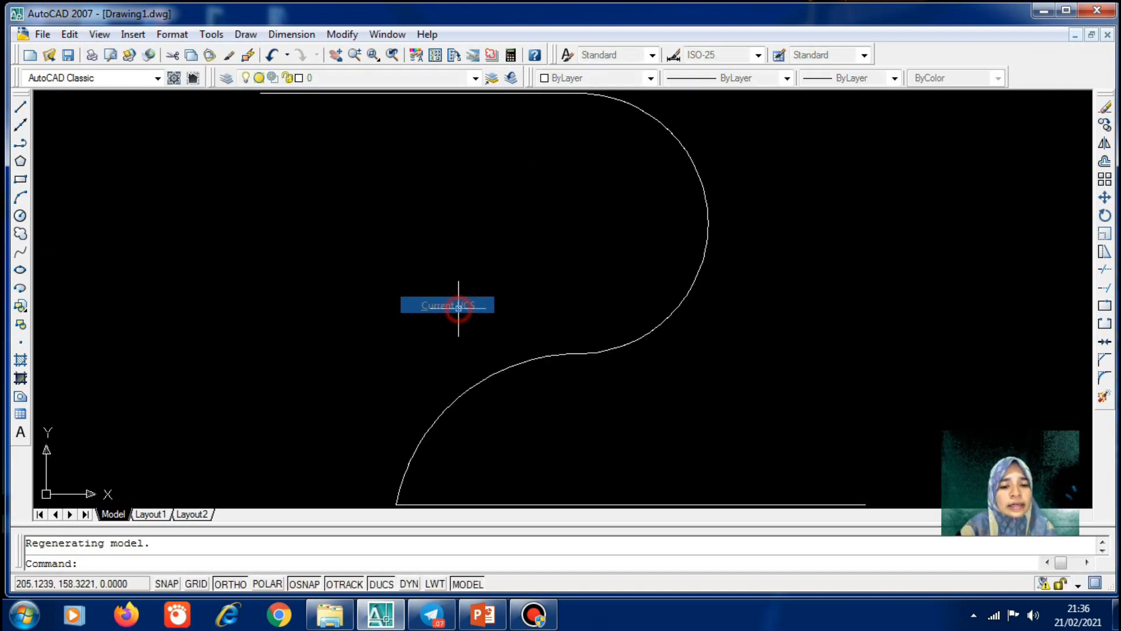
pyautogui.scroll(-4, 366, 398)
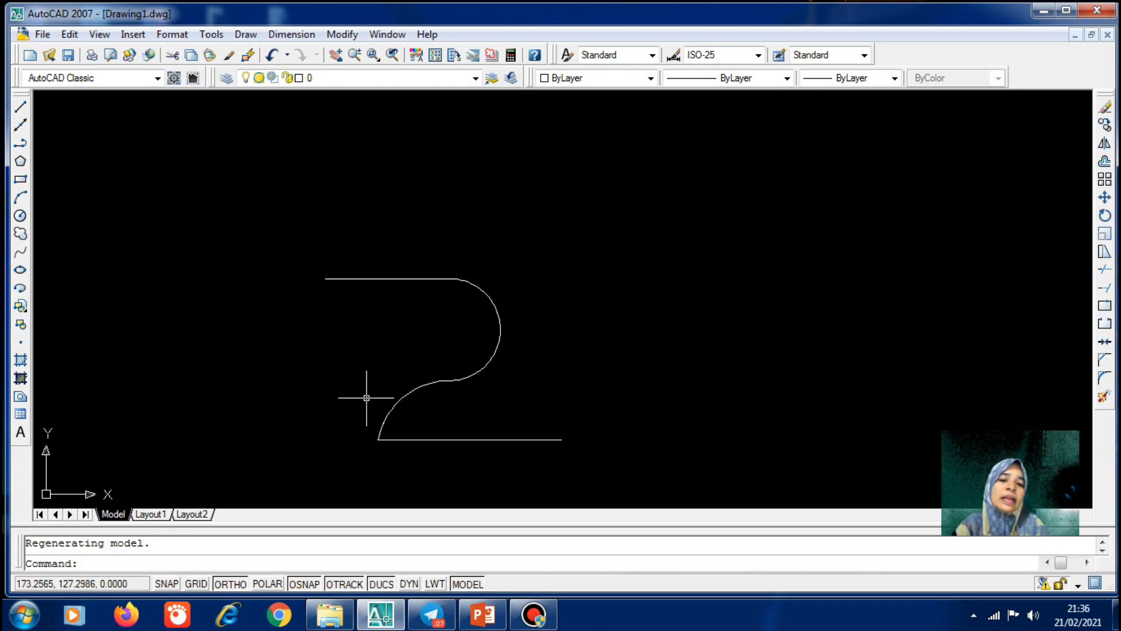
pyautogui.scroll(3, 366, 388)
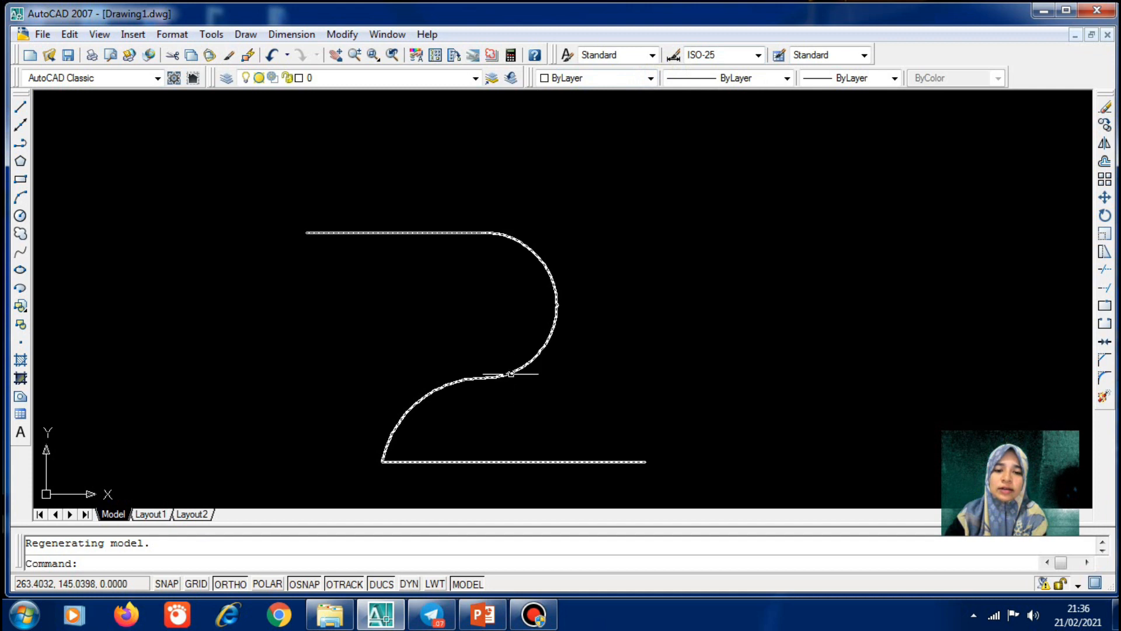
pyautogui.click(511, 374)
pyautogui.press('Delete')
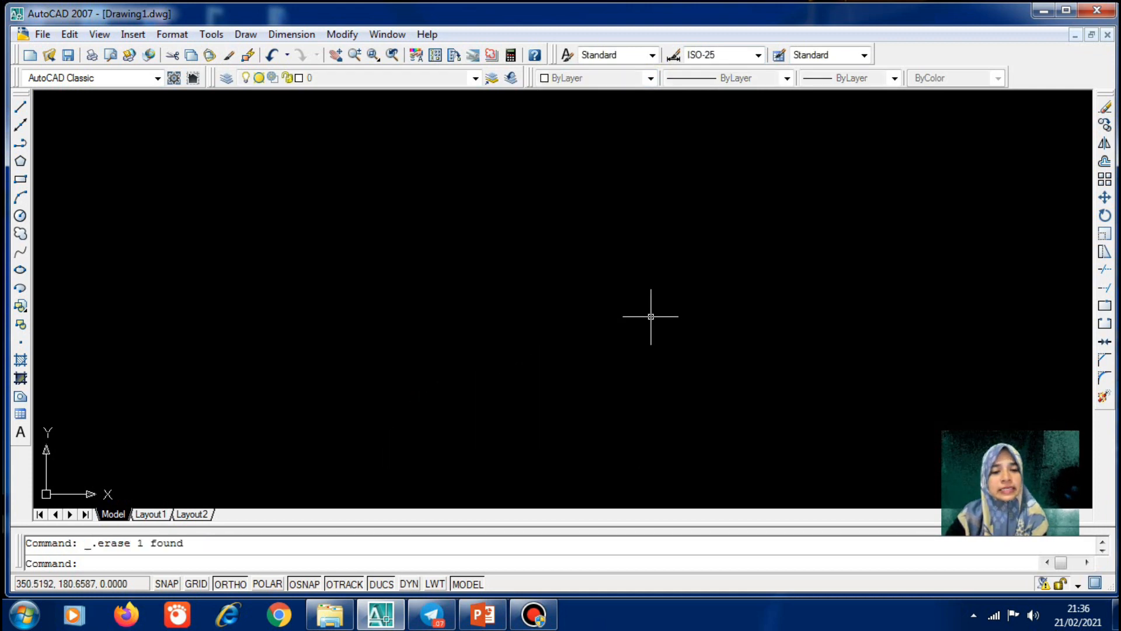
# Draw a Center, Radius circle with radius 50, then clear its selection
pyautogui.click(249, 33)
pyautogui.moveTo(323, 255)
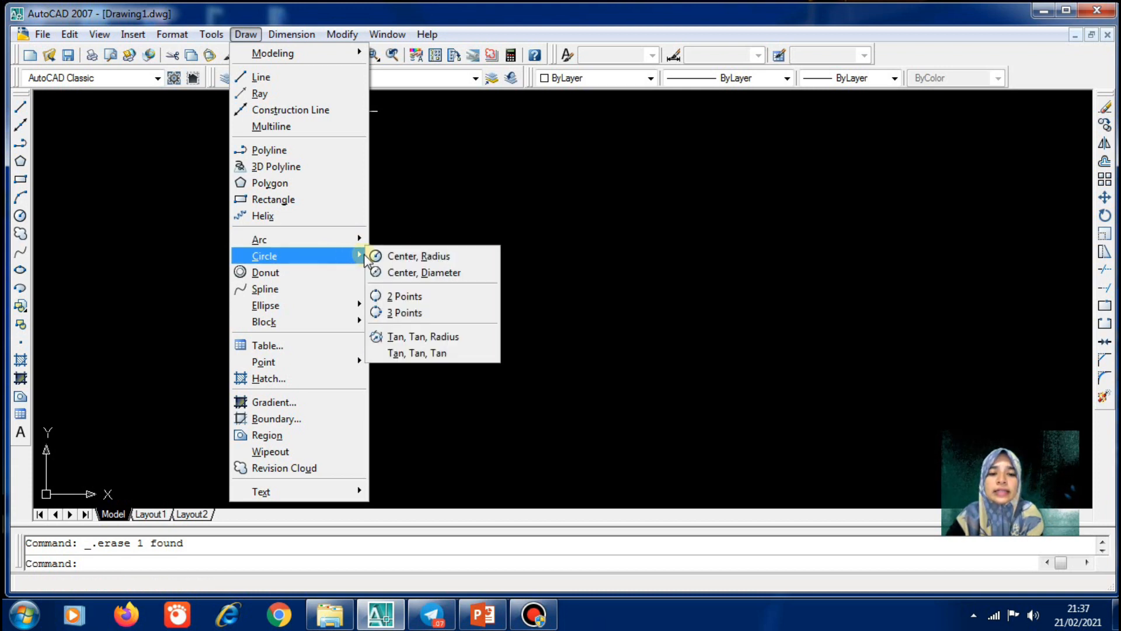
pyautogui.click(413, 257)
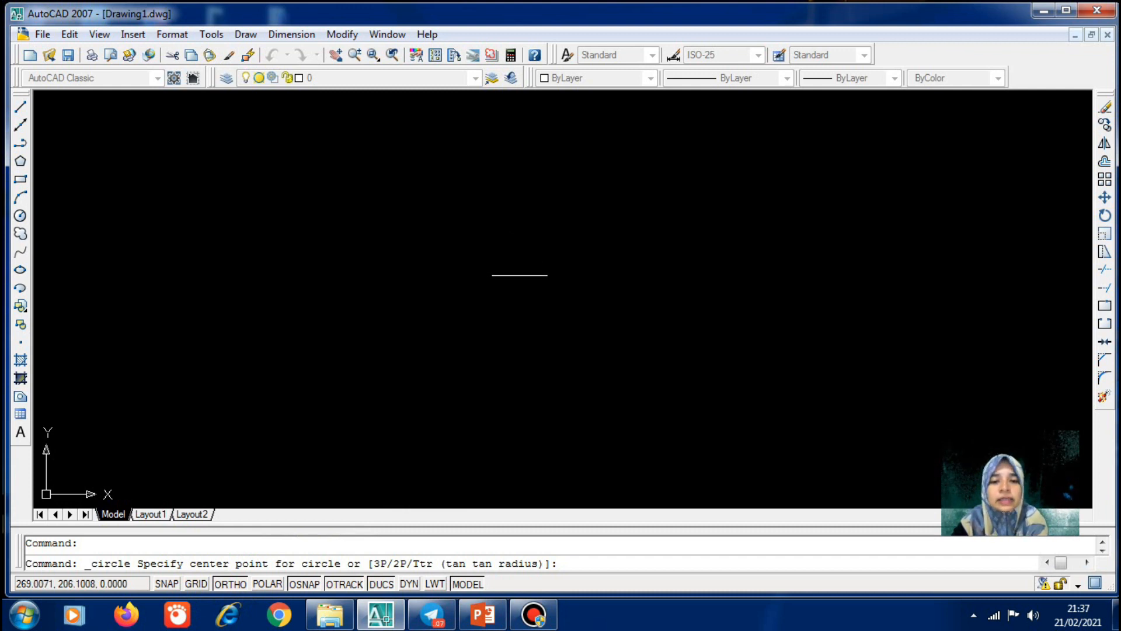
pyautogui.click(477, 268)
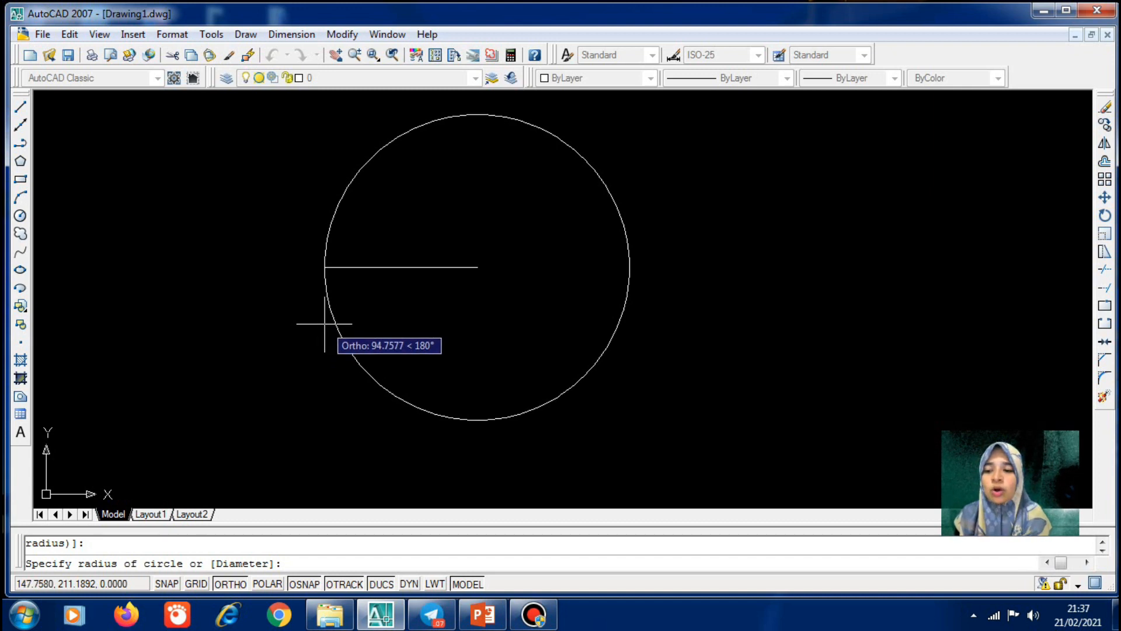
pyautogui.write('50')
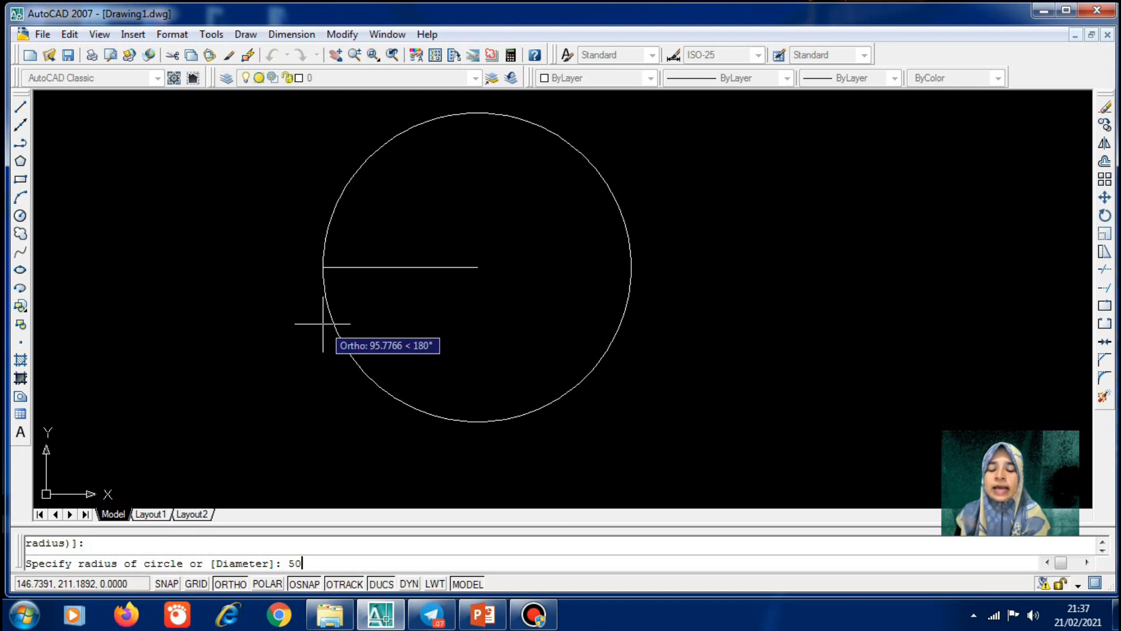
pyautogui.press('Return')
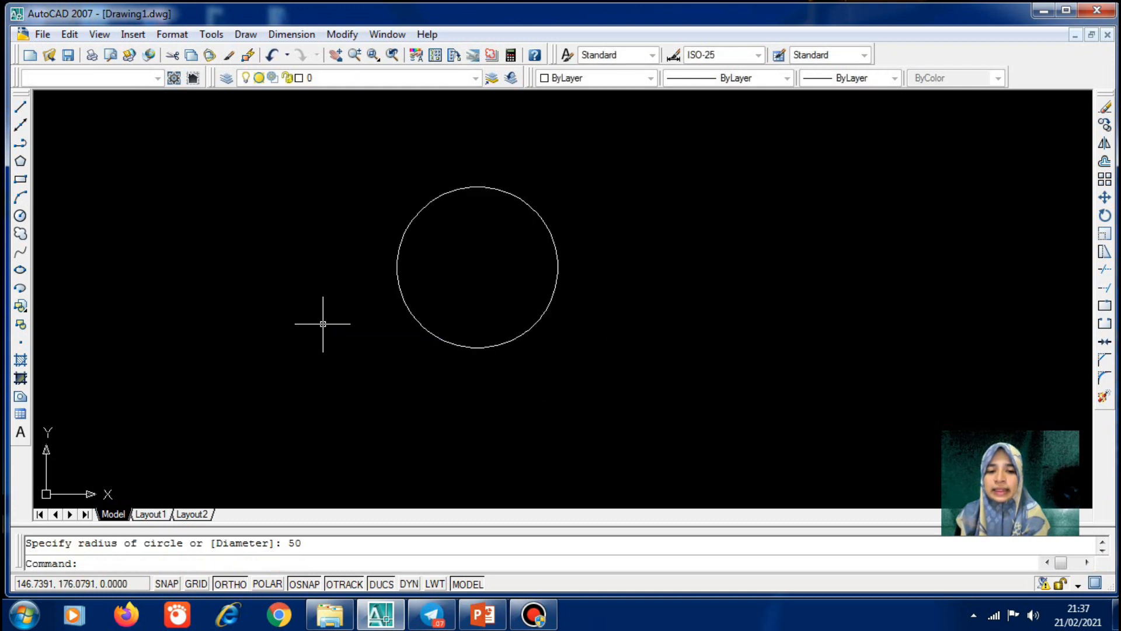
pyautogui.click(500, 345)
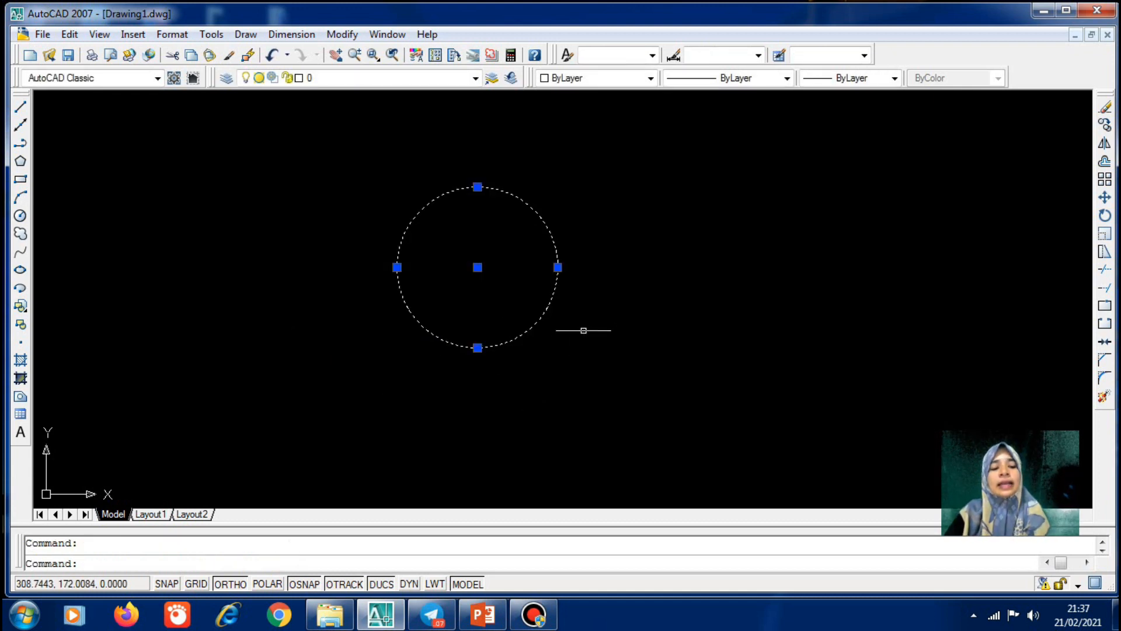
pyautogui.press('Escape')
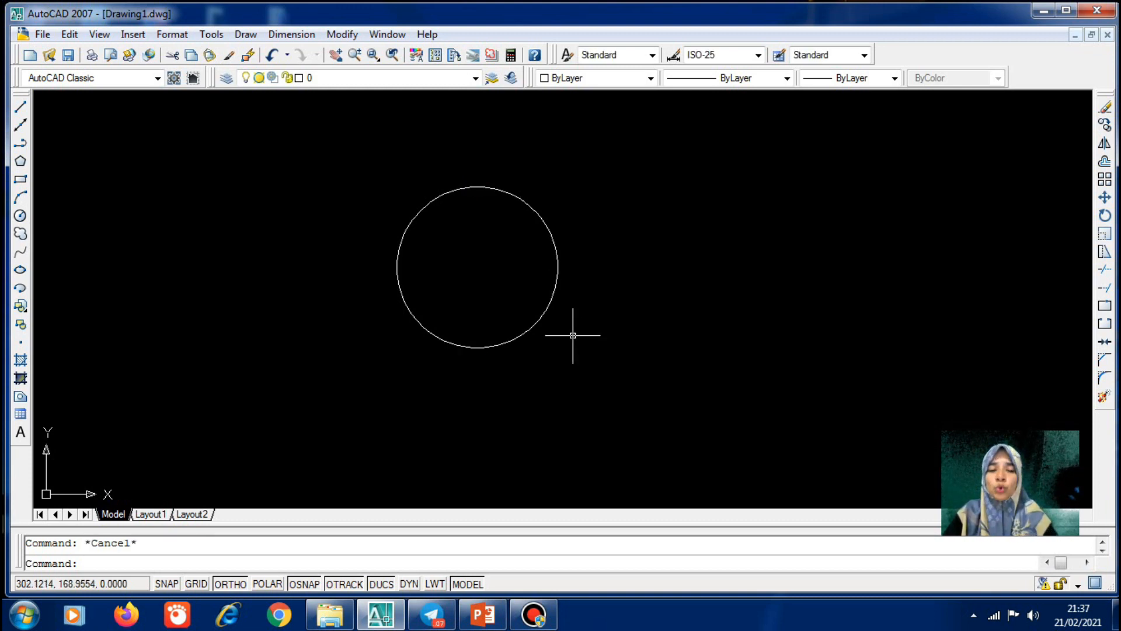
pyautogui.scroll(-3, 146, 278)
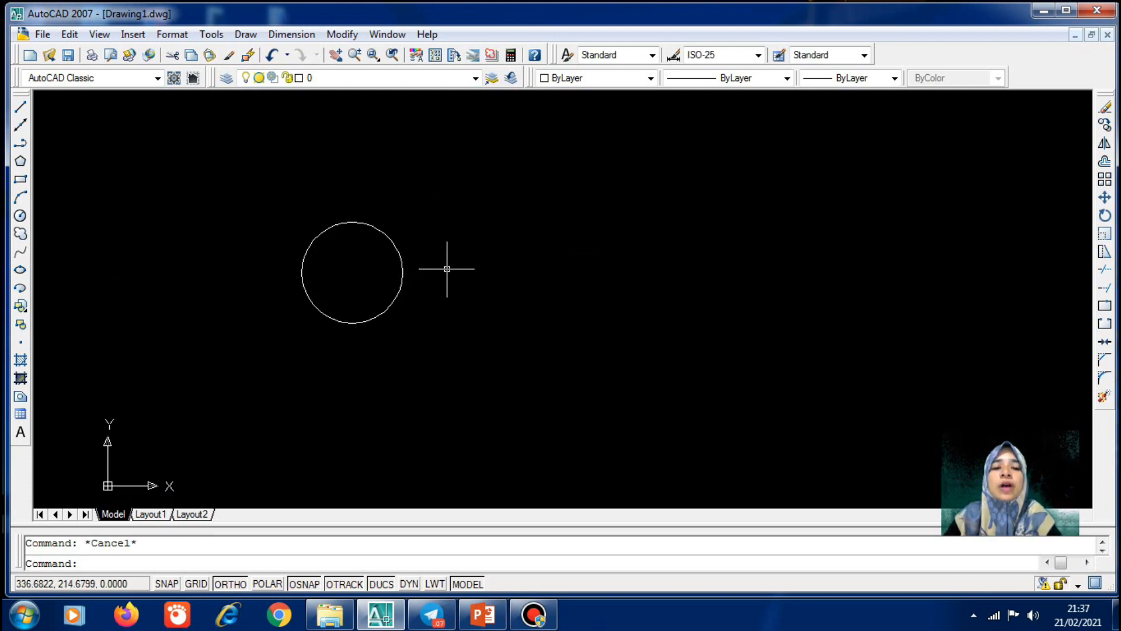
pyautogui.scroll(2, 445, 264)
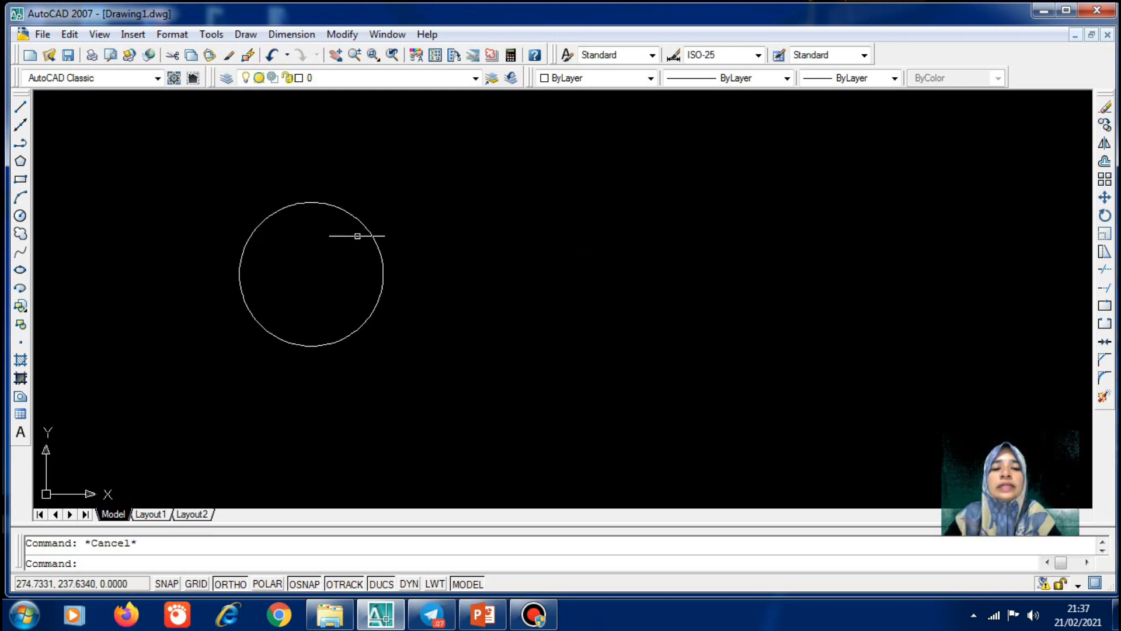
# Draw a second circle beside the first by Center, Diameter with diameter 100
pyautogui.click(246, 36)
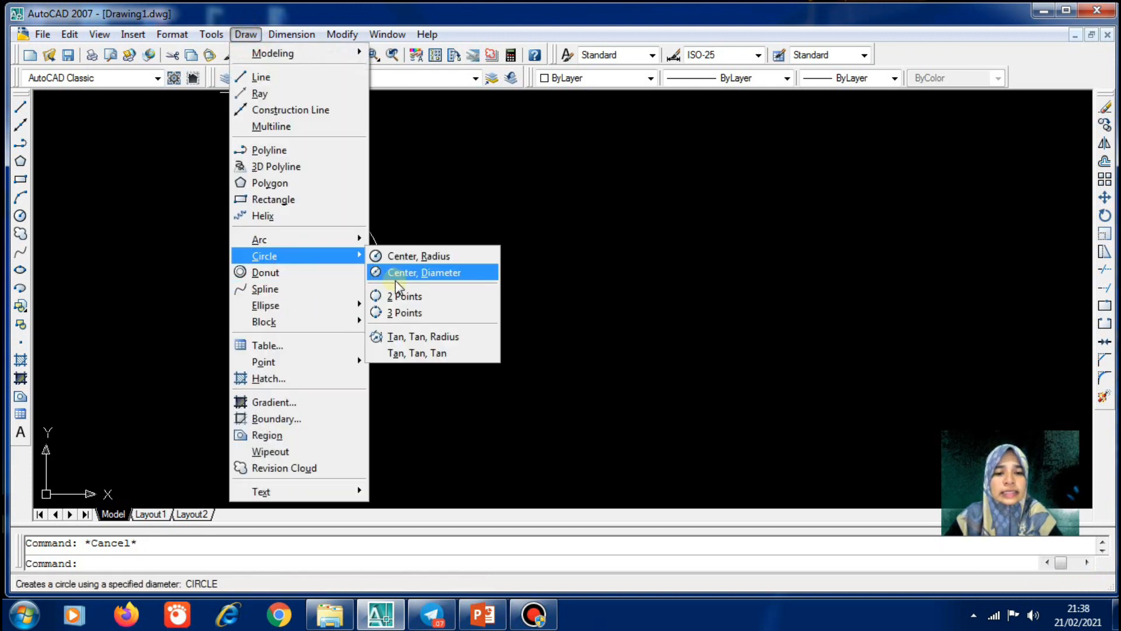
pyautogui.click(425, 272)
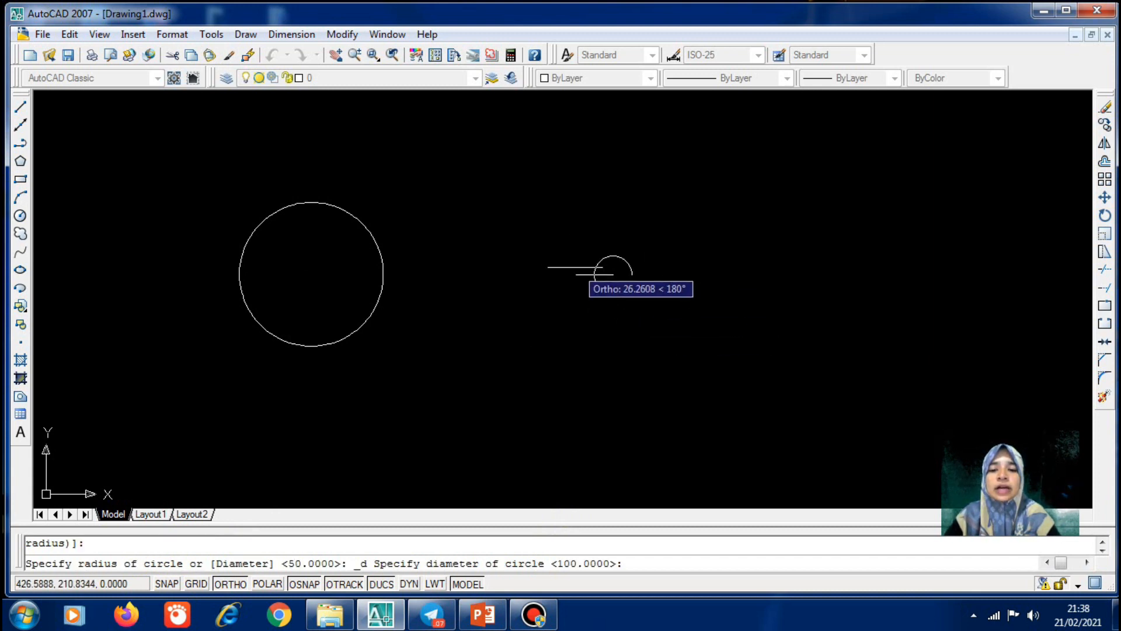
pyautogui.write('100')
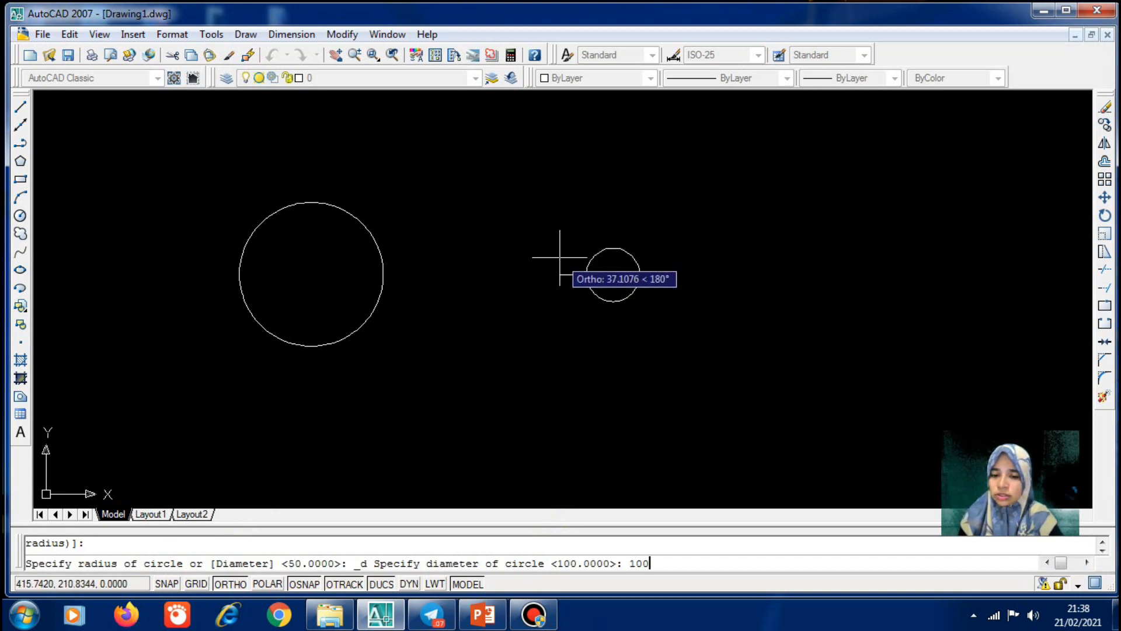
pyautogui.press('Return')
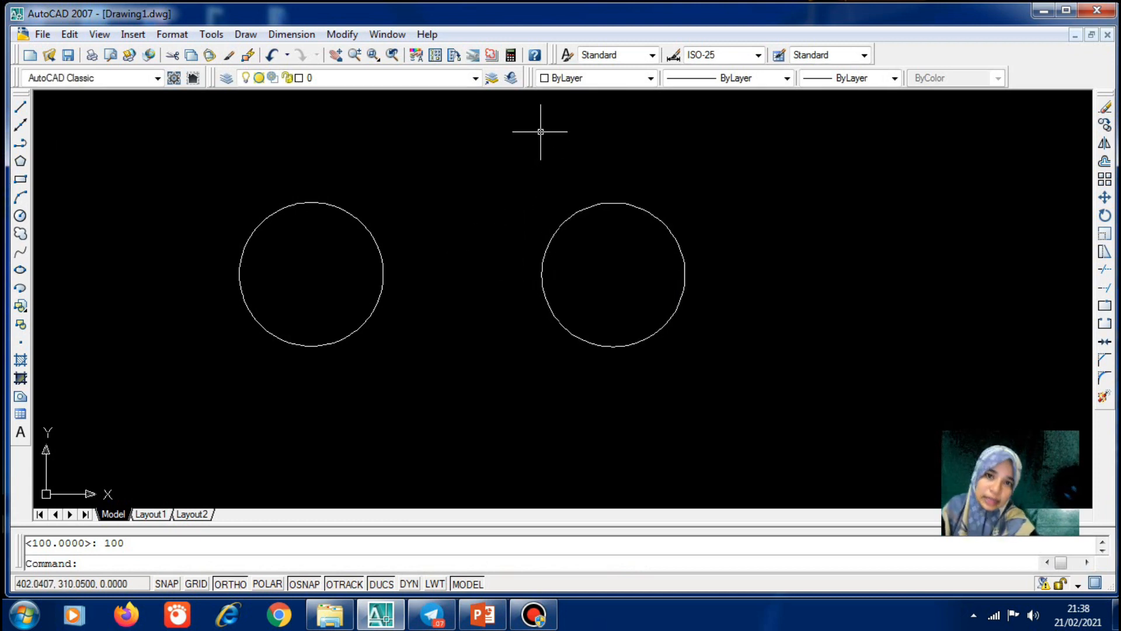
pyautogui.click(260, 38)
pyautogui.moveTo(326, 258)
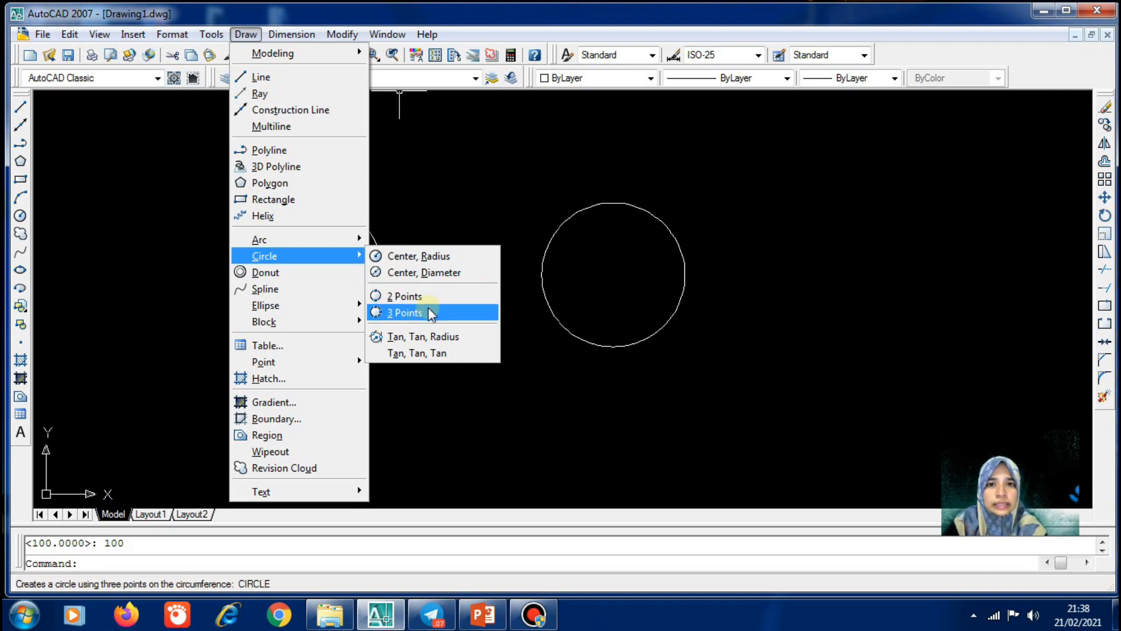
# Draw two collinear horizontal lines, one below each circle, with a gap between them
pyautogui.press('Escape')
pyautogui.press('Escape')
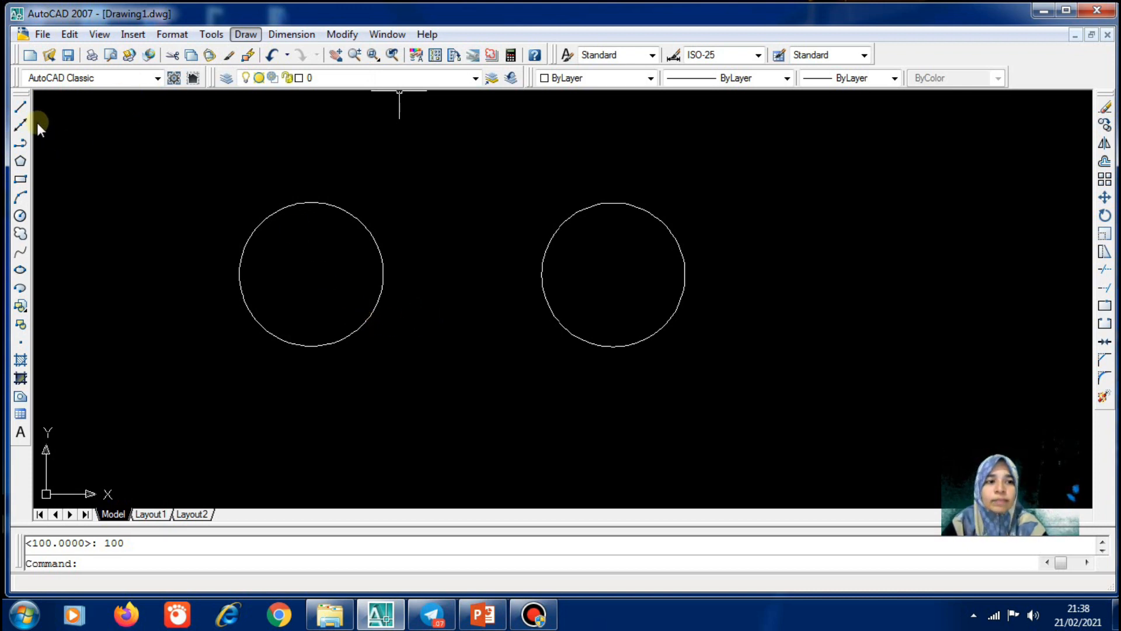
pyautogui.click(22, 107)
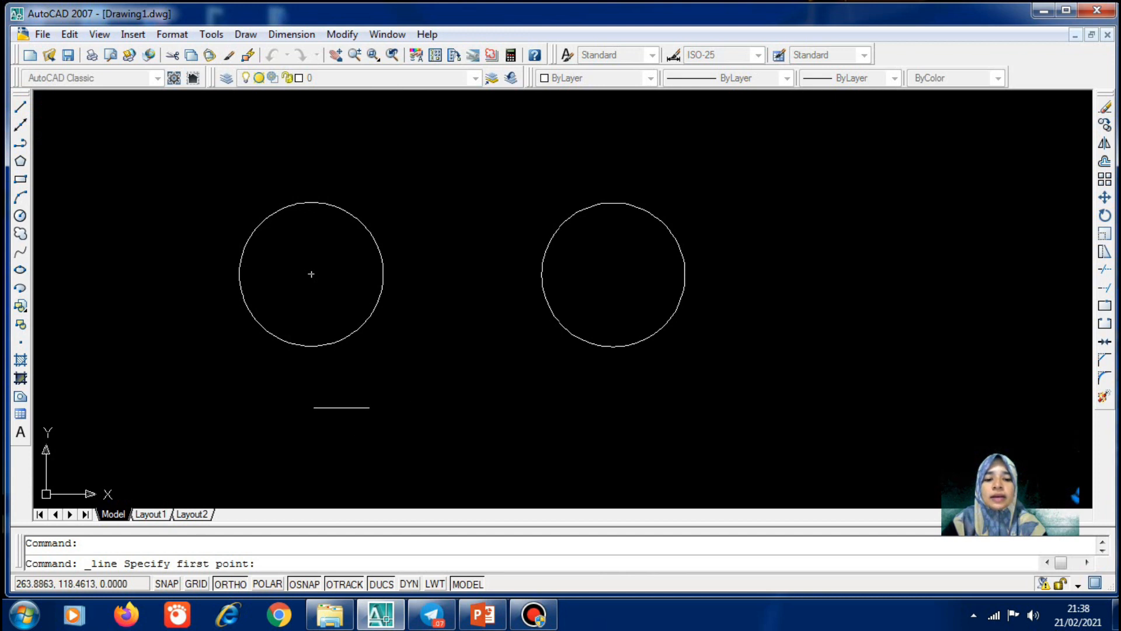
pyautogui.click(278, 427)
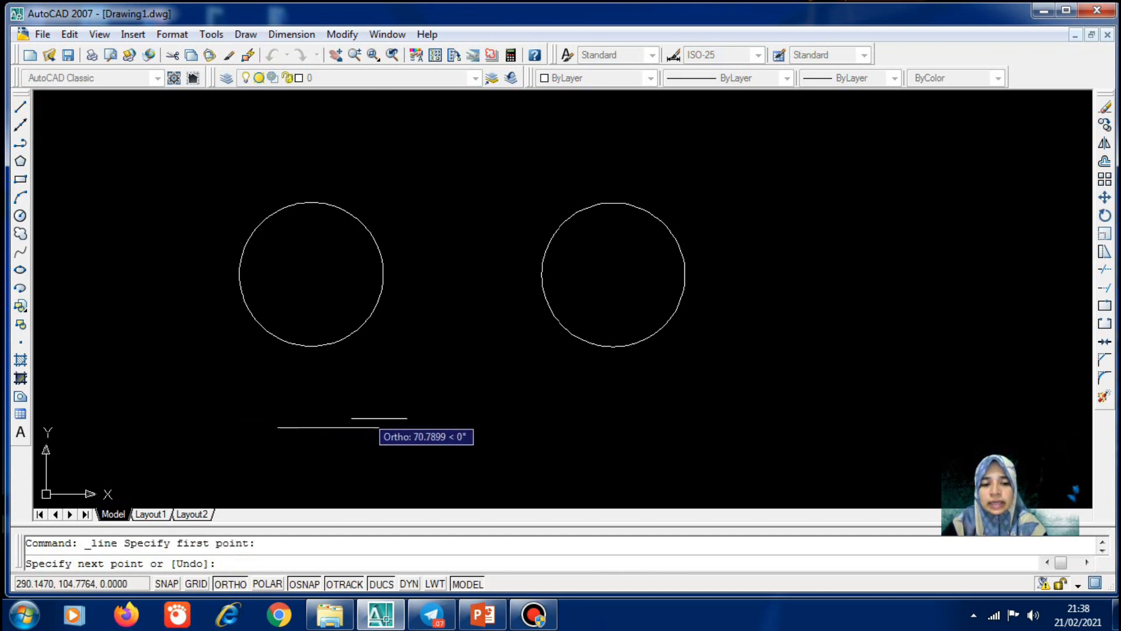
pyautogui.click(425, 417)
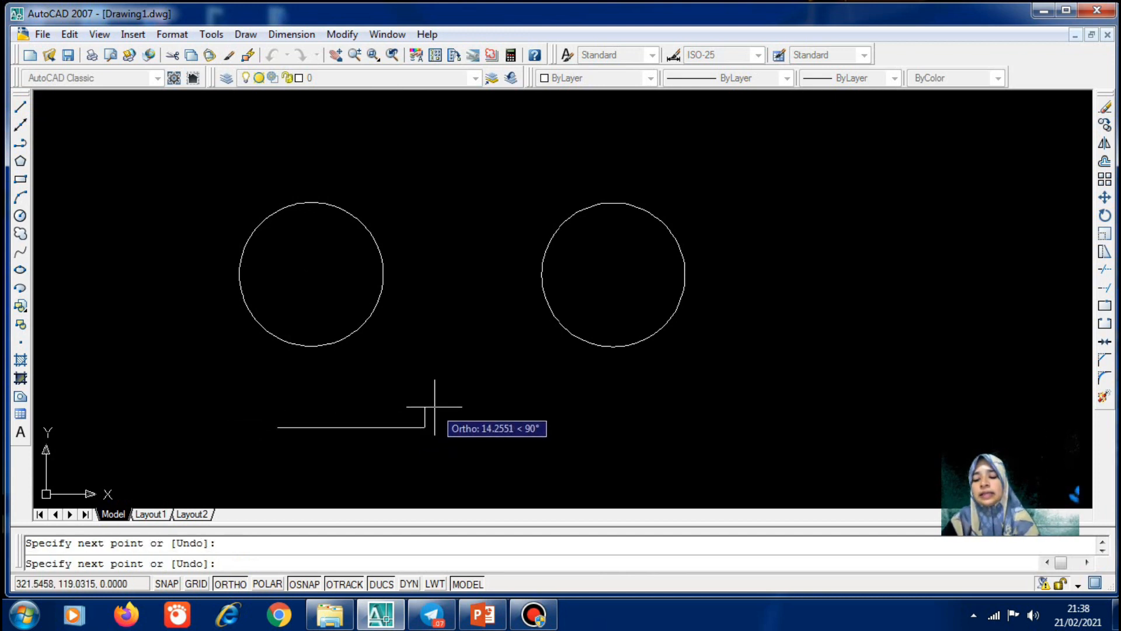
pyautogui.press('Return')
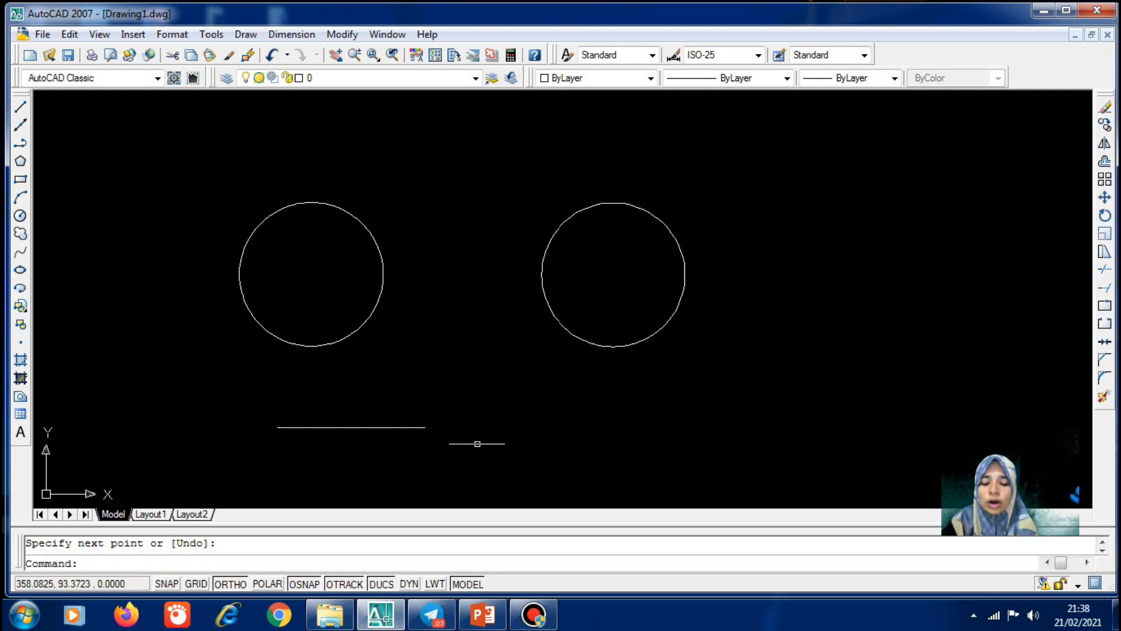
pyautogui.write('l')
pyautogui.press('Return')
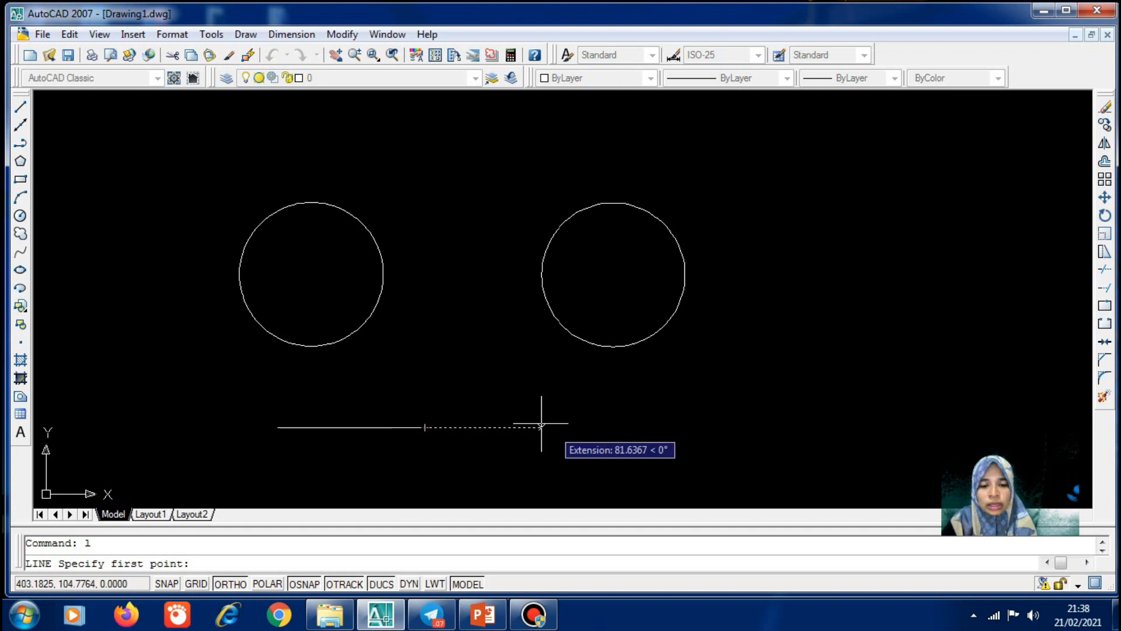
pyautogui.click(531, 427)
pyautogui.click(696, 411)
pyautogui.press('Return')
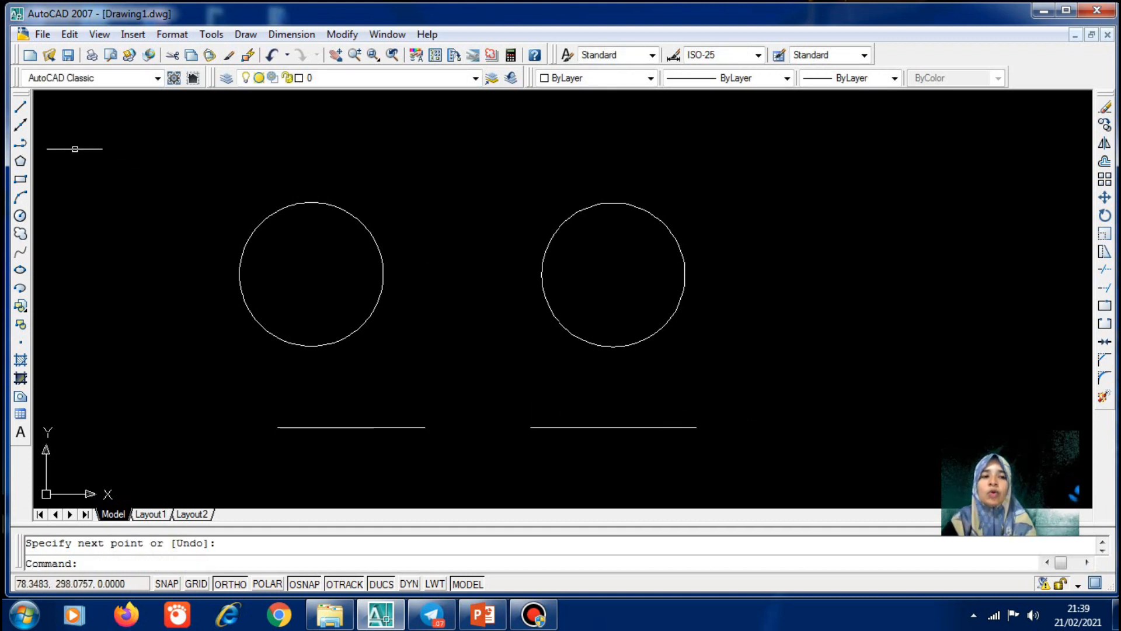
# Draw a 2-Point circle whose diameter spans the lines' inner endpoints
pyautogui.click(246, 34)
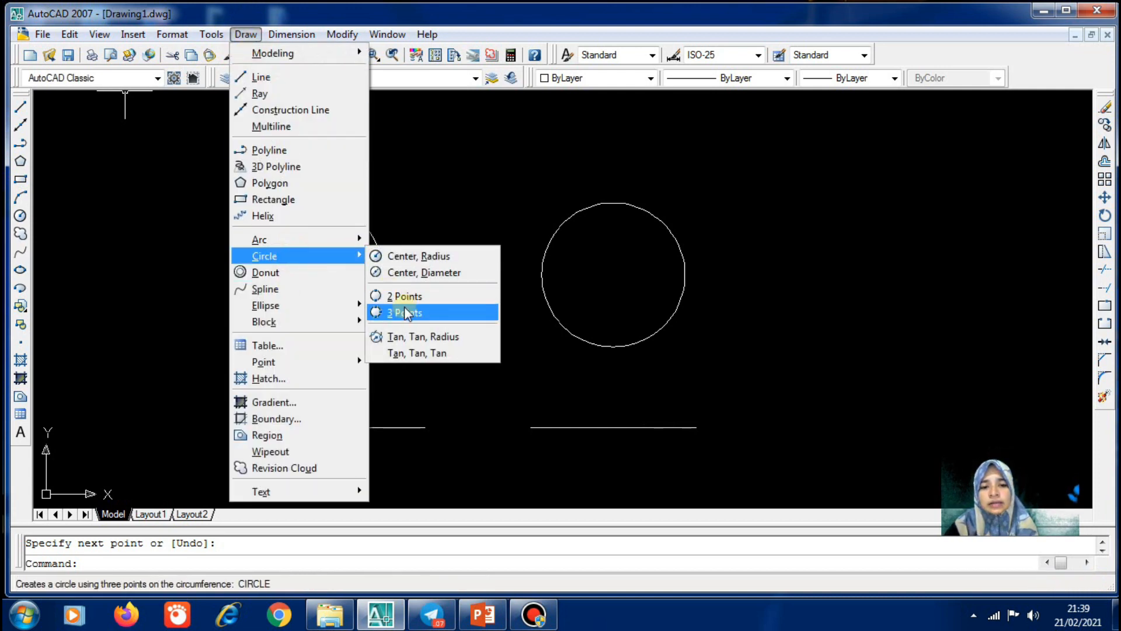
pyautogui.click(404, 297)
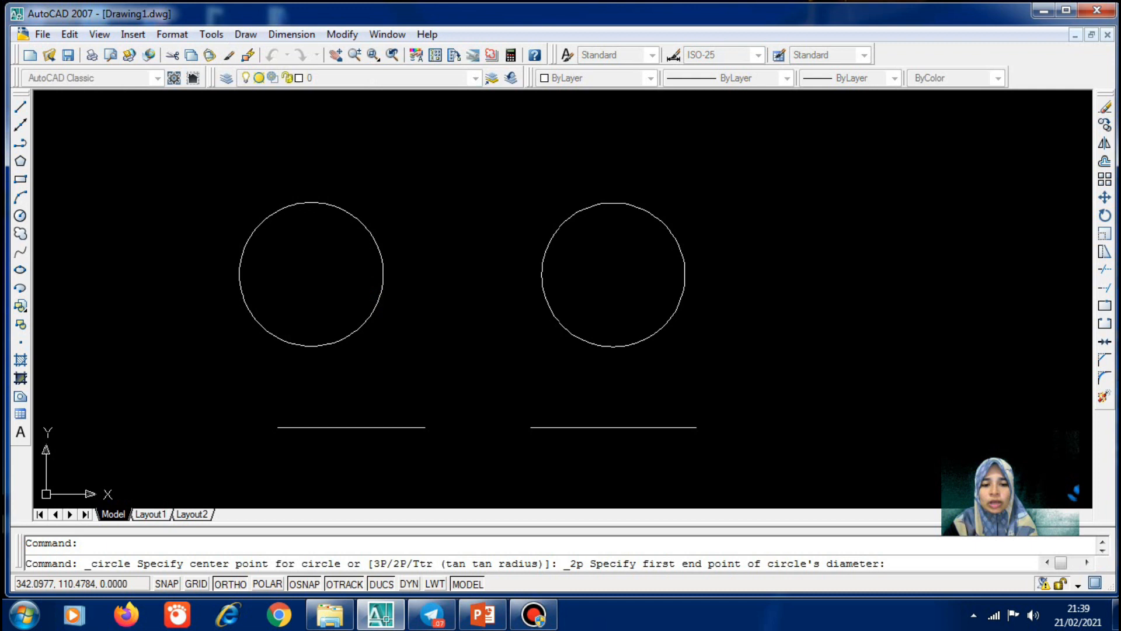
pyautogui.click(424, 427)
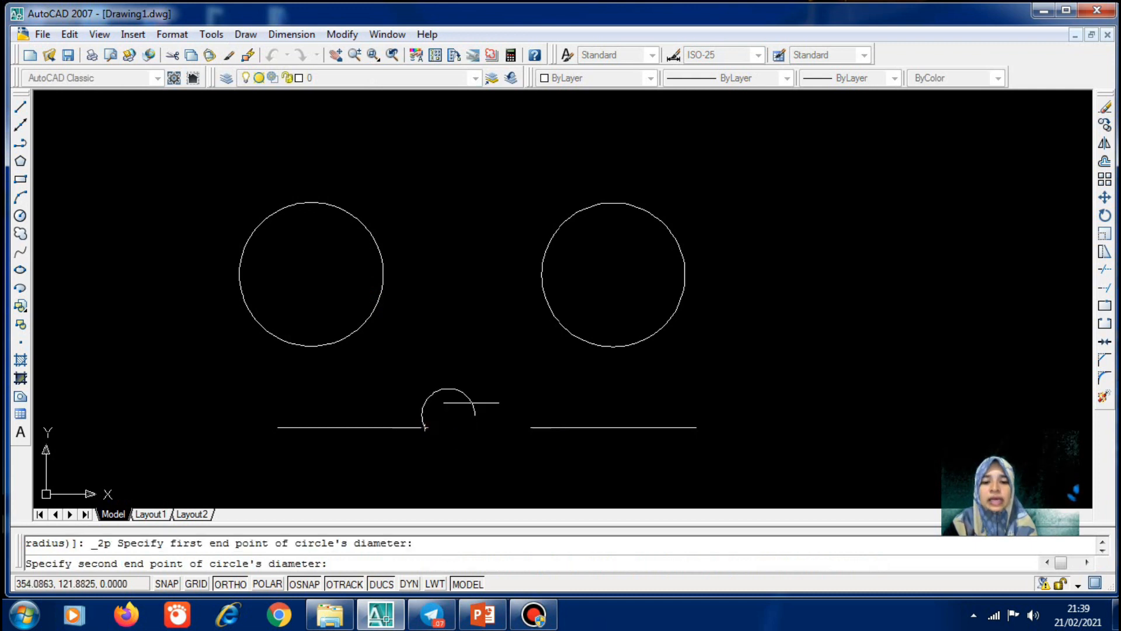
pyautogui.click(529, 428)
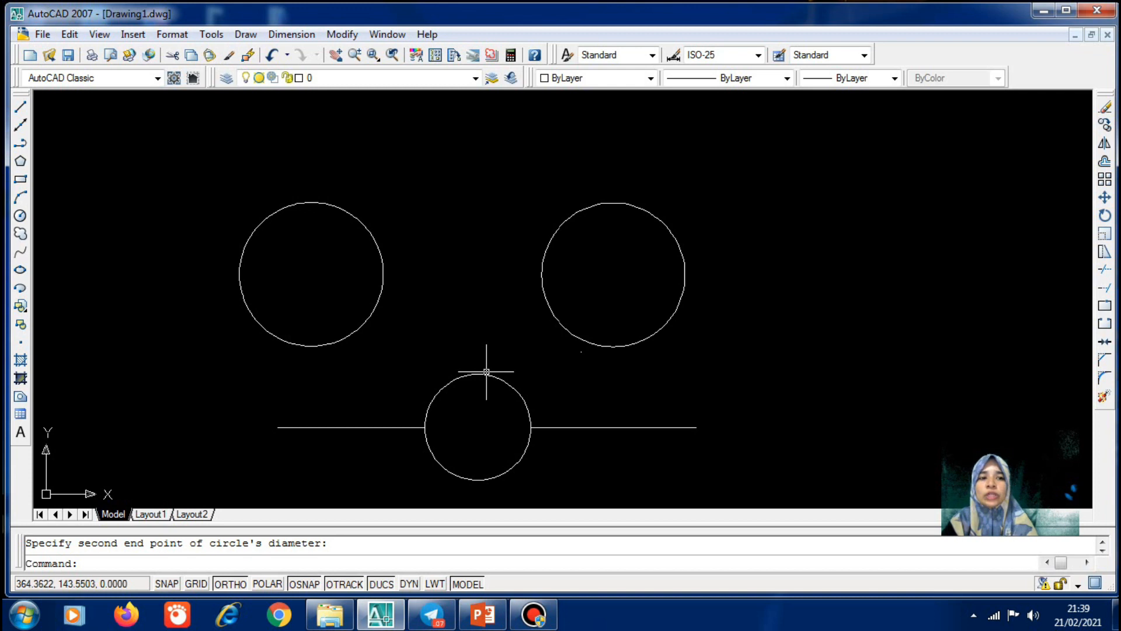
# Draw a Tan, Tan, Radius circle of radius 40 touching the bottom and upper-right circles
pyautogui.click(245, 34)
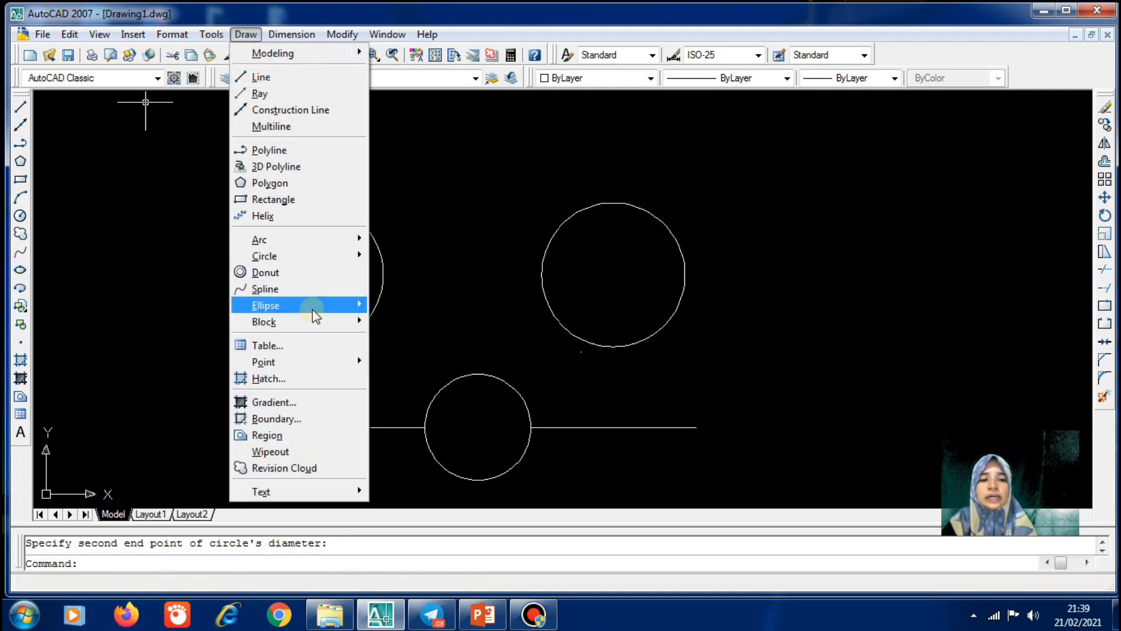
pyautogui.moveTo(273, 39)
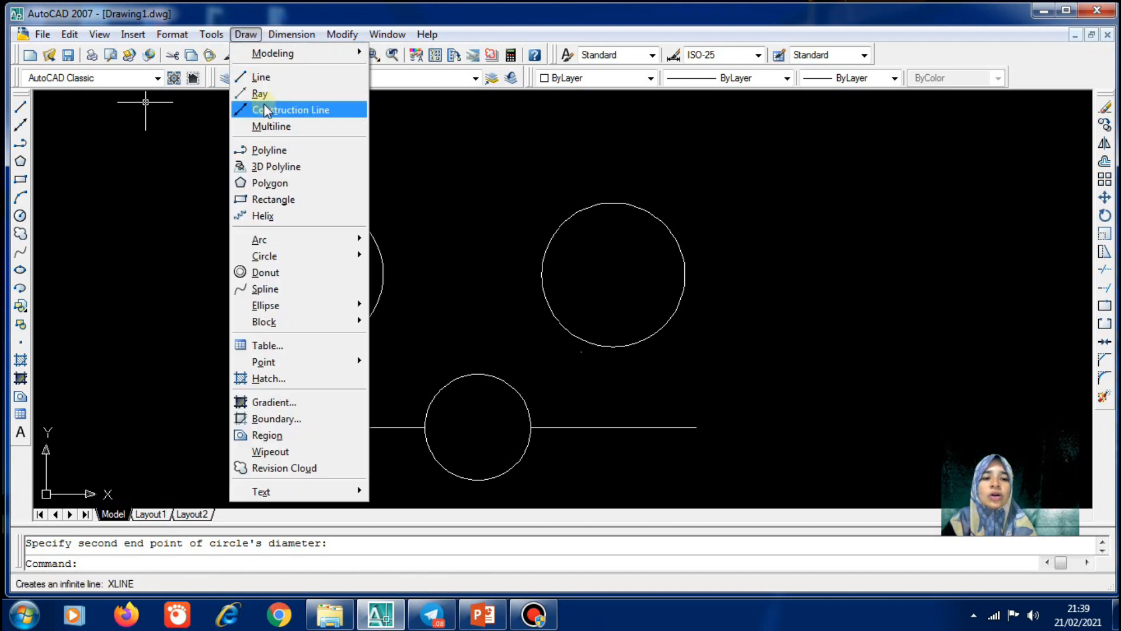
pyautogui.moveTo(283, 257)
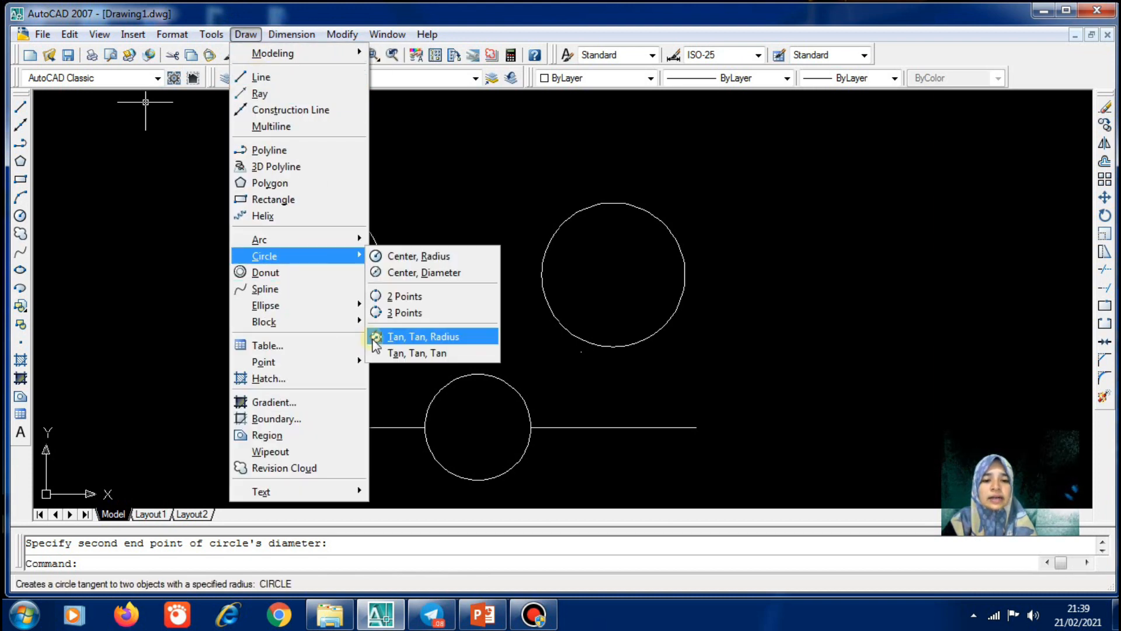
pyautogui.click(408, 335)
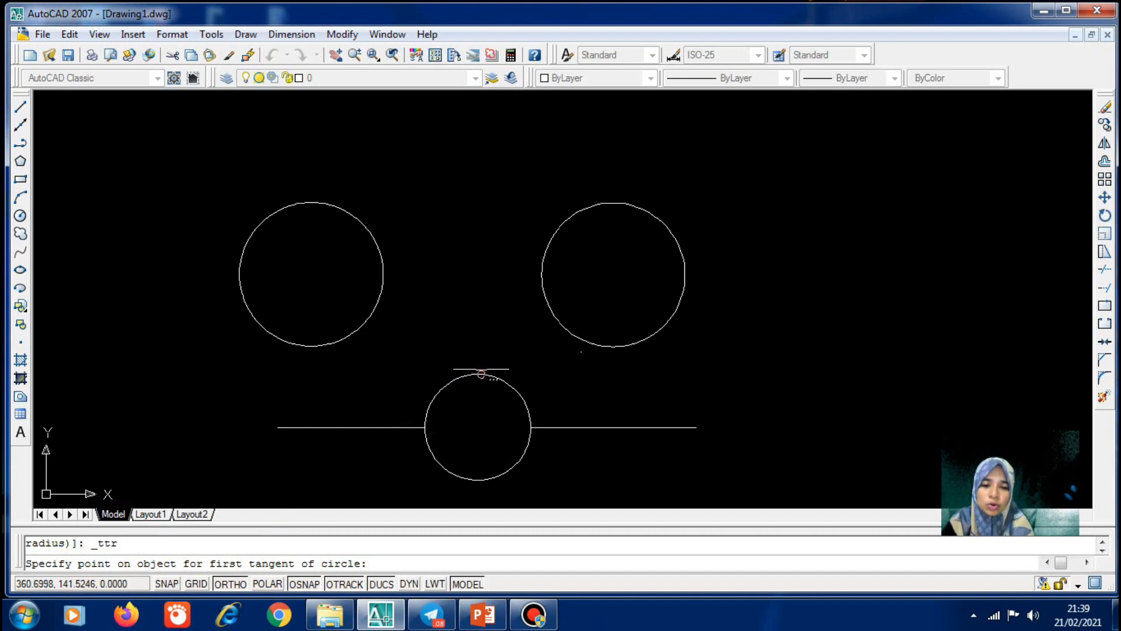
pyautogui.click(480, 374)
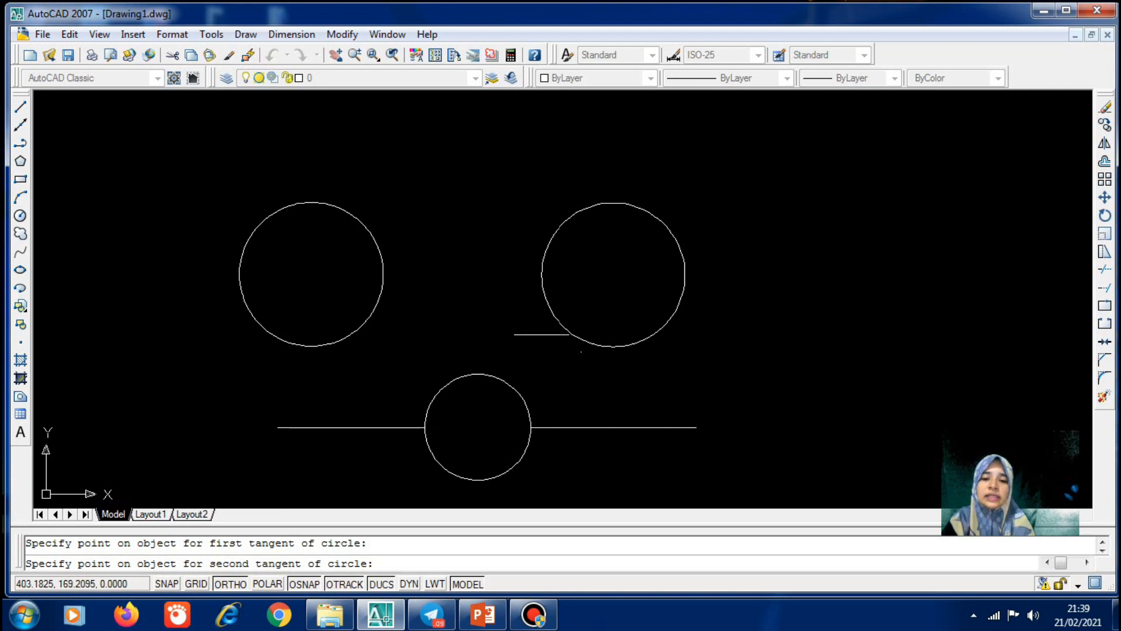
pyautogui.click(551, 318)
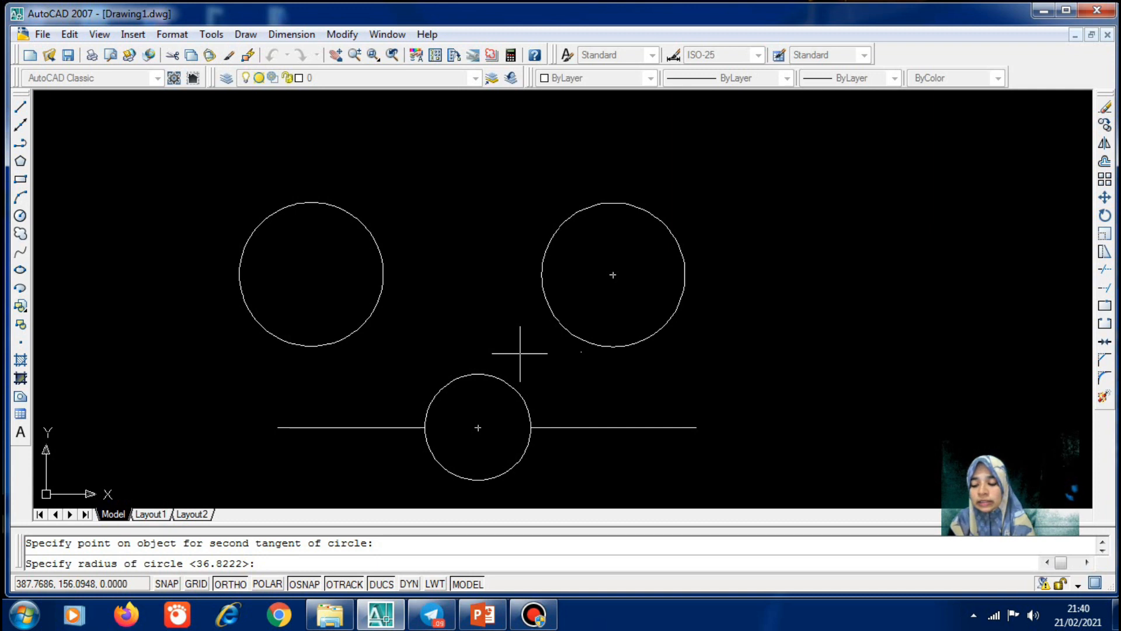
pyautogui.press('Return')
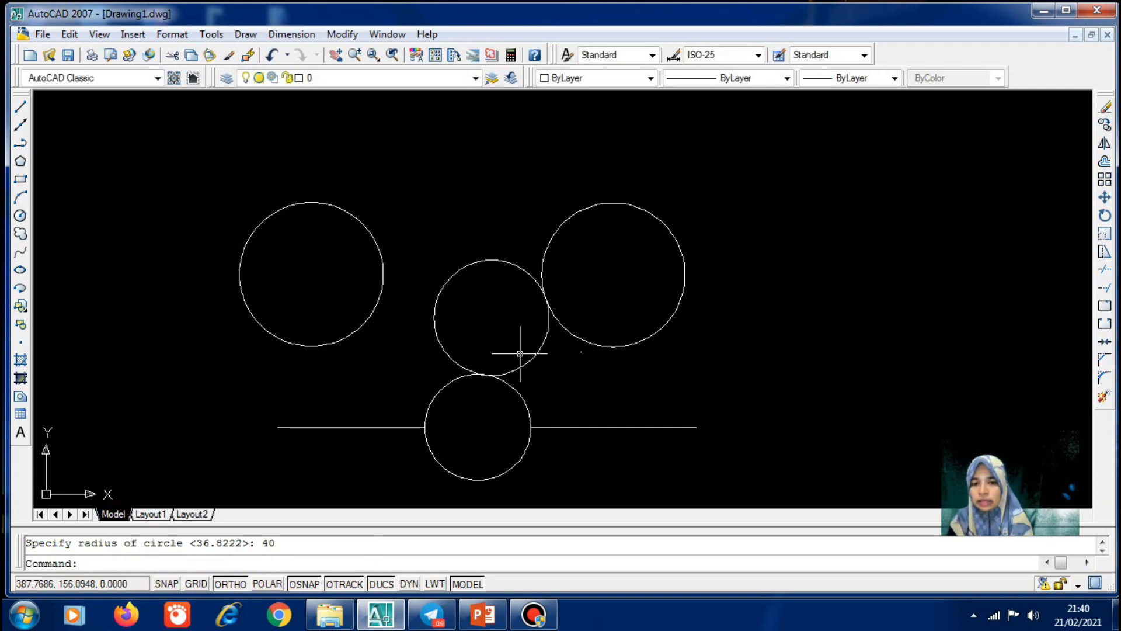
pyautogui.click(524, 363)
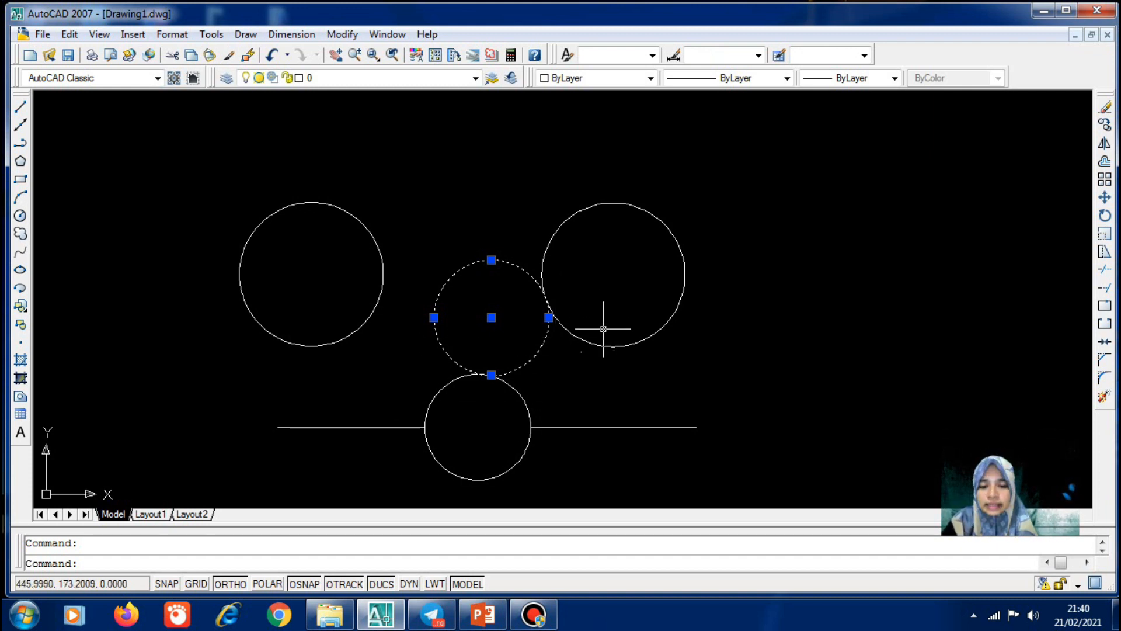
# Cancel the repeated circle command and turn Ortho mode on with F8
pyautogui.press('Return')
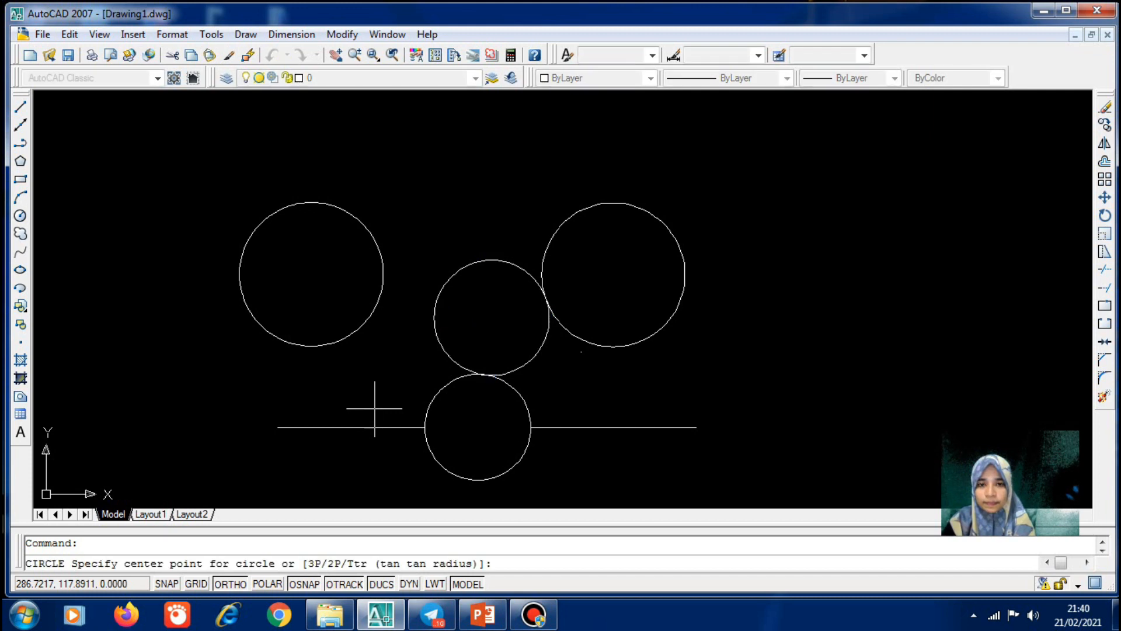
pyautogui.press('Escape')
pyautogui.press('F8')
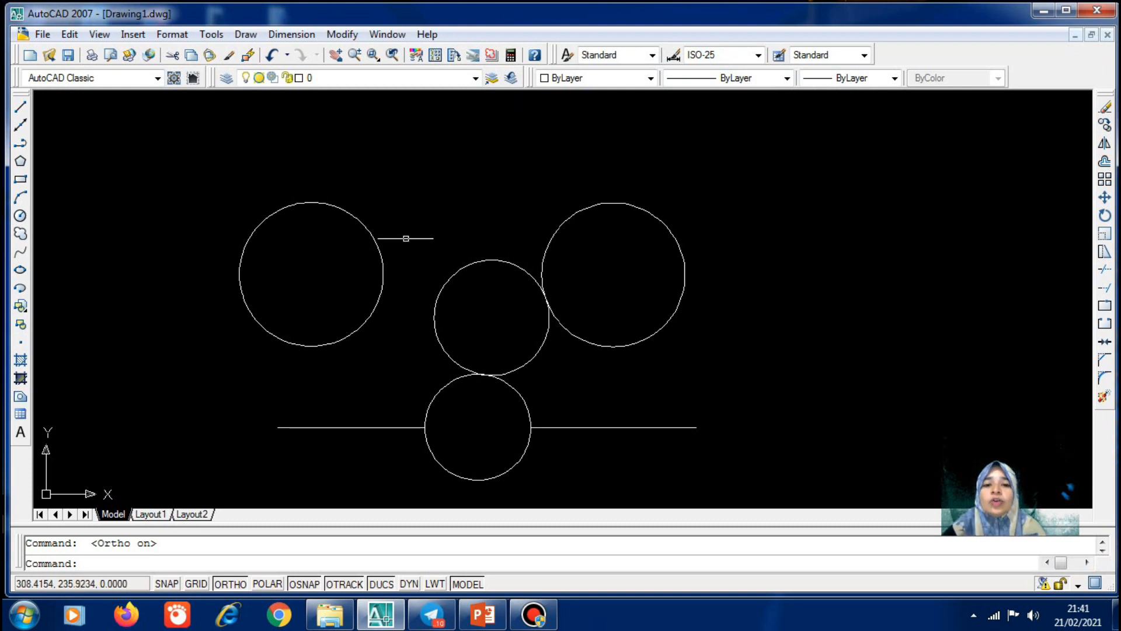
# Window-select all four circles and both lines and erase them
pyautogui.click(210, 161)
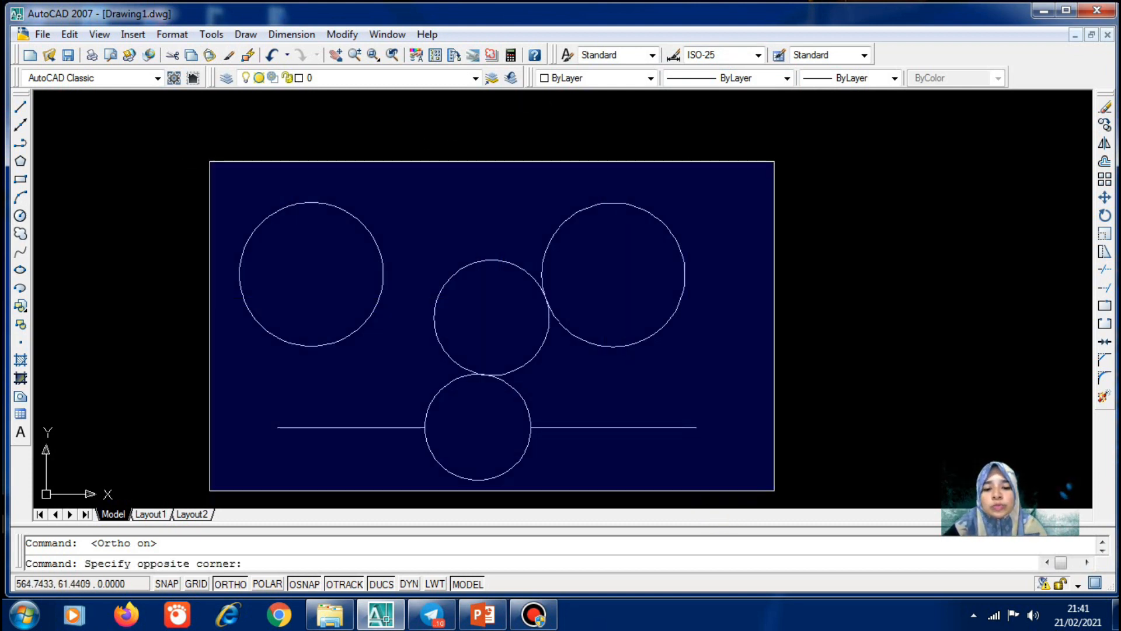
pyautogui.click(774, 491)
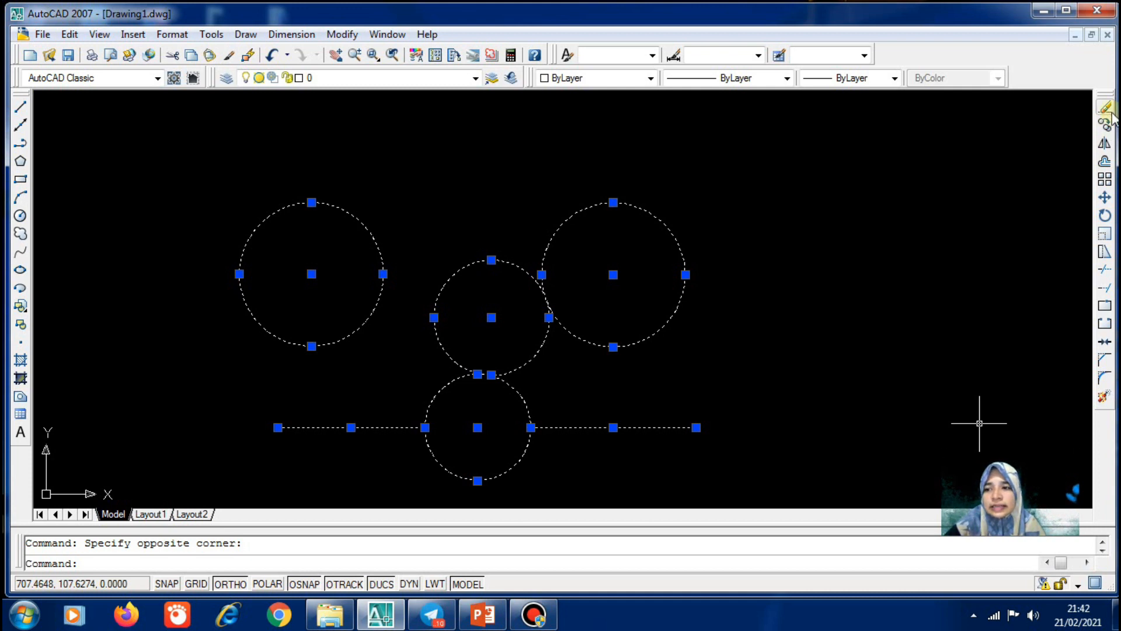
pyautogui.click(1109, 111)
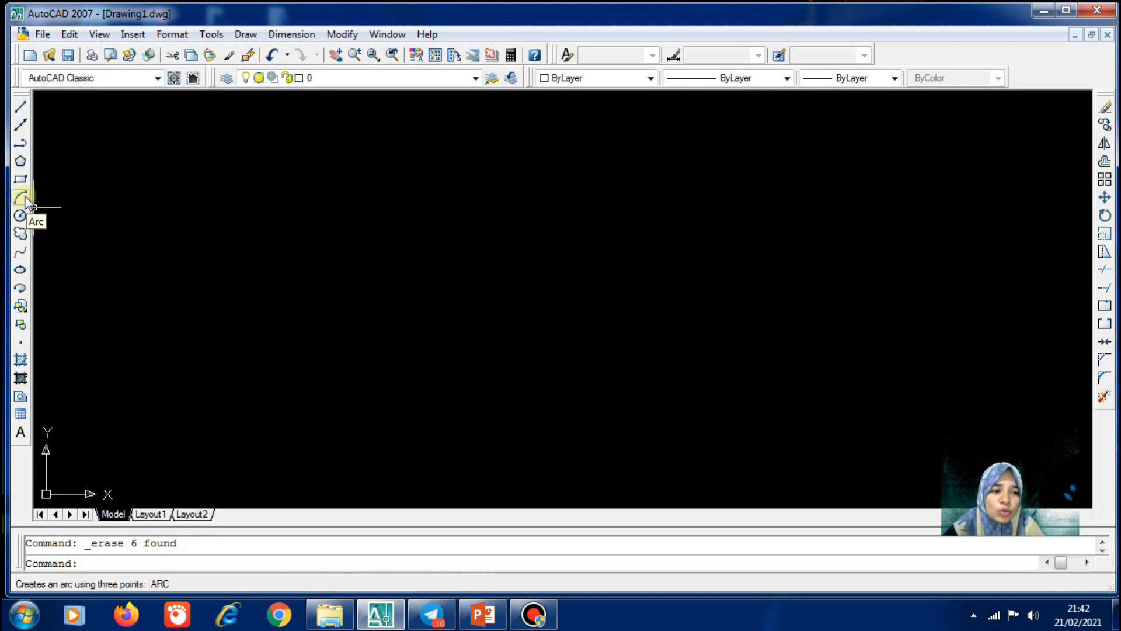
pyautogui.click(246, 34)
pyautogui.moveTo(342, 240)
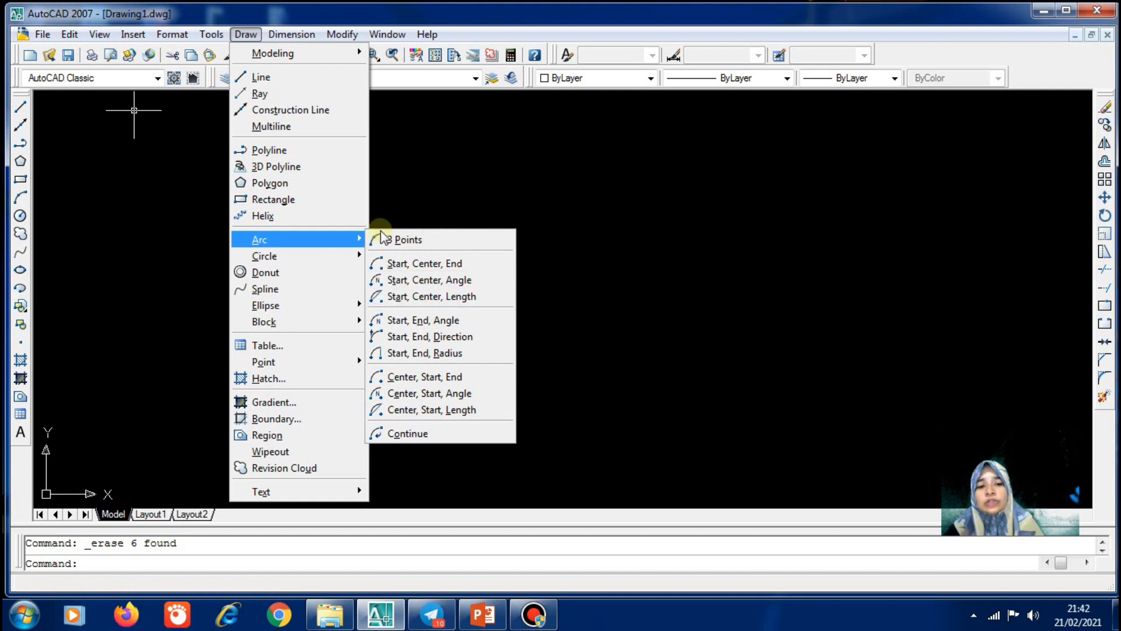
# Draw a 3-point quarter-circle arc sweeping from lower left up to the right
pyautogui.click(426, 240)
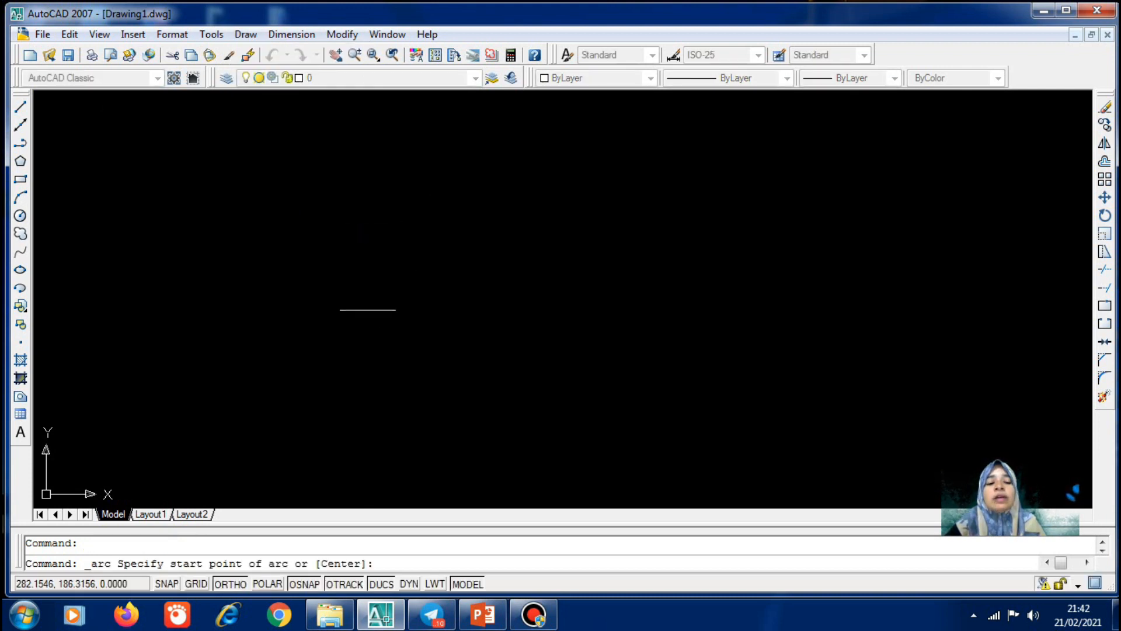
pyautogui.click(343, 381)
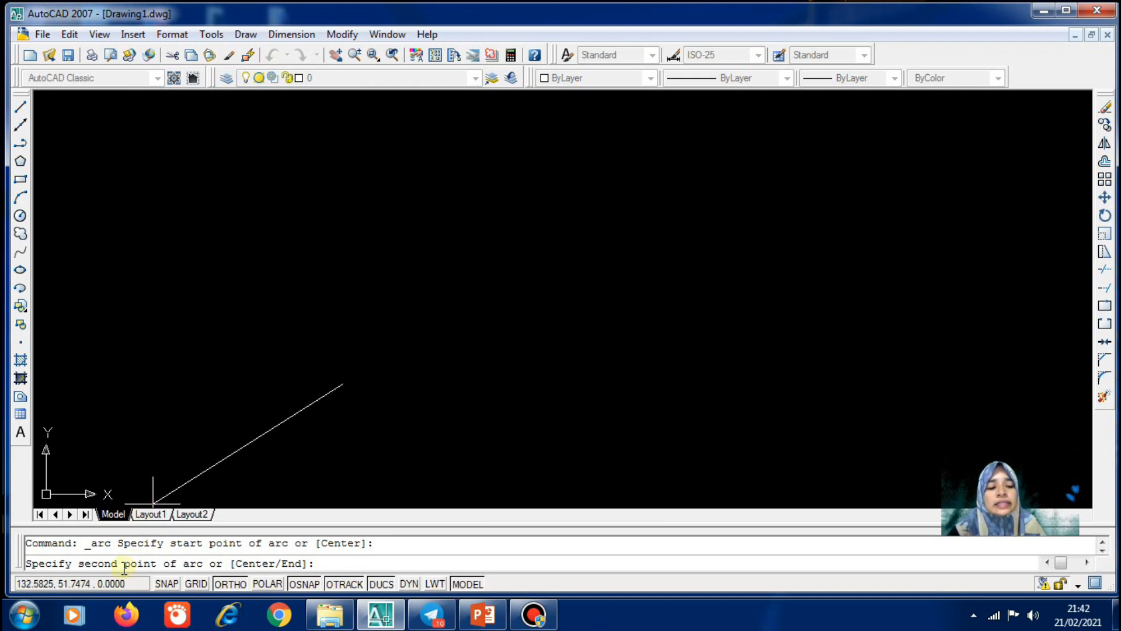
pyautogui.click(409, 245)
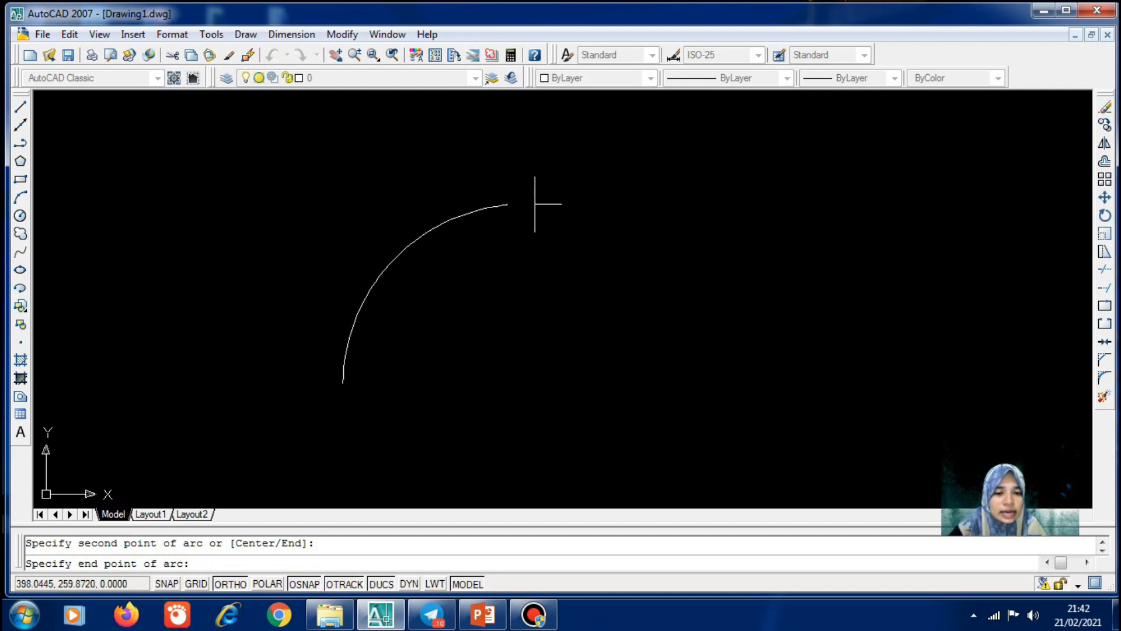
pyautogui.click(534, 203)
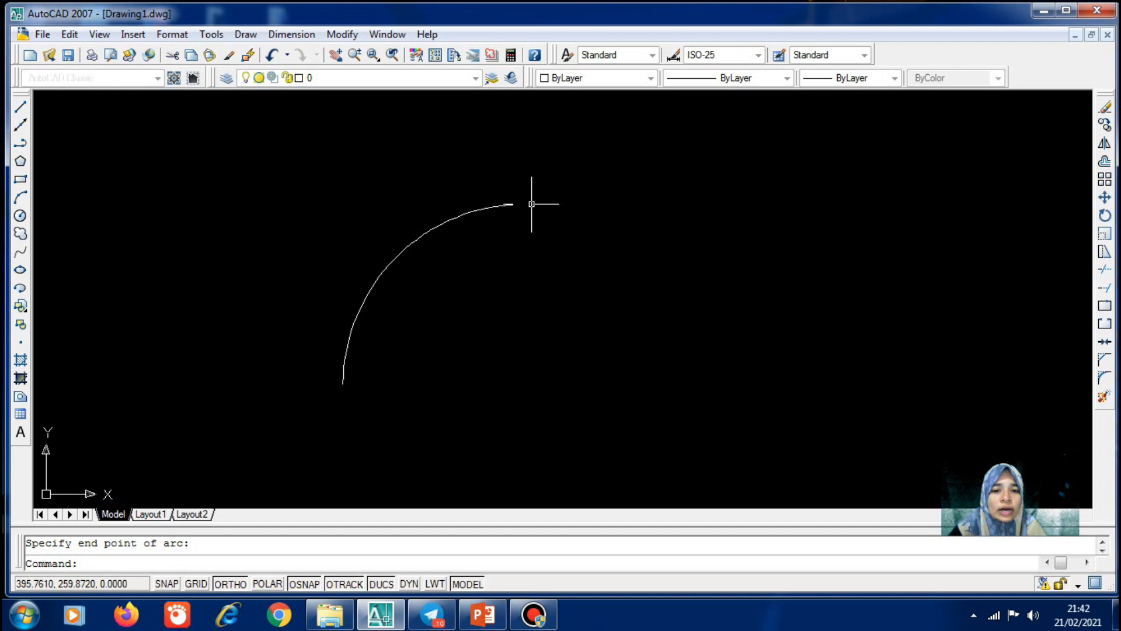
pyautogui.click(393, 258)
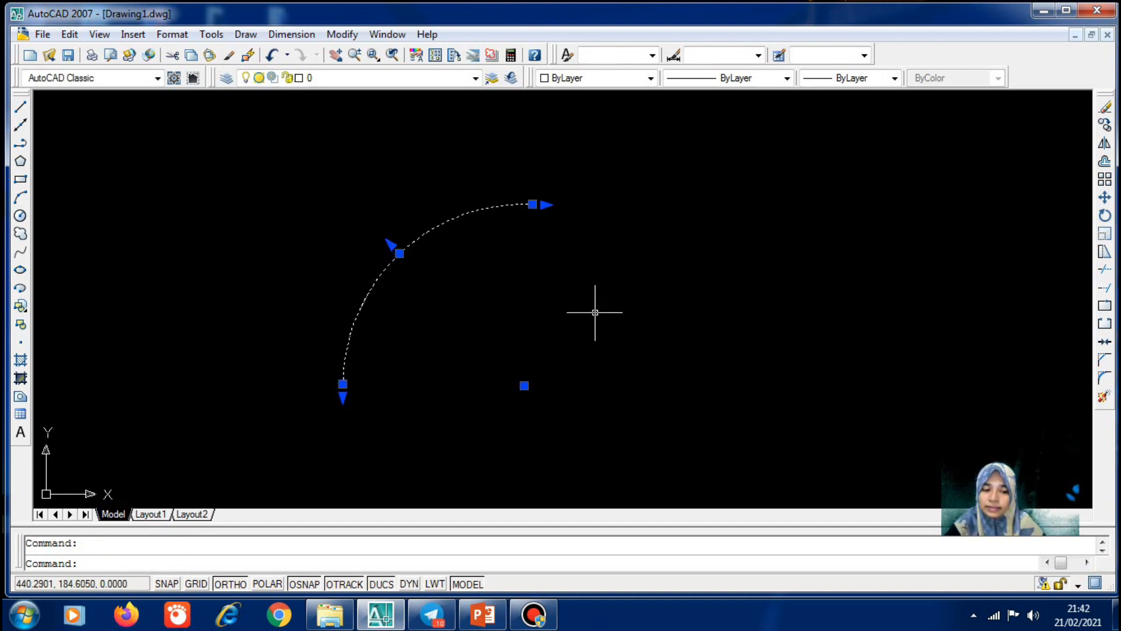
pyautogui.press('Escape')
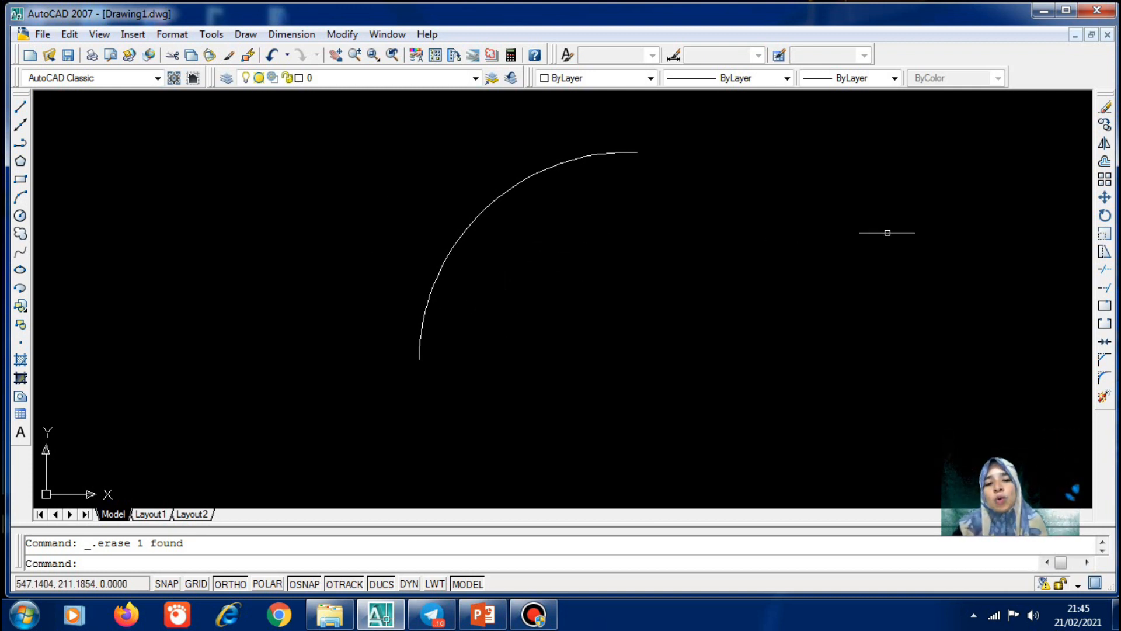
# Erase the quarter-circle arc with the Erase tool
pyautogui.click(1105, 108)
pyautogui.click(443, 248)
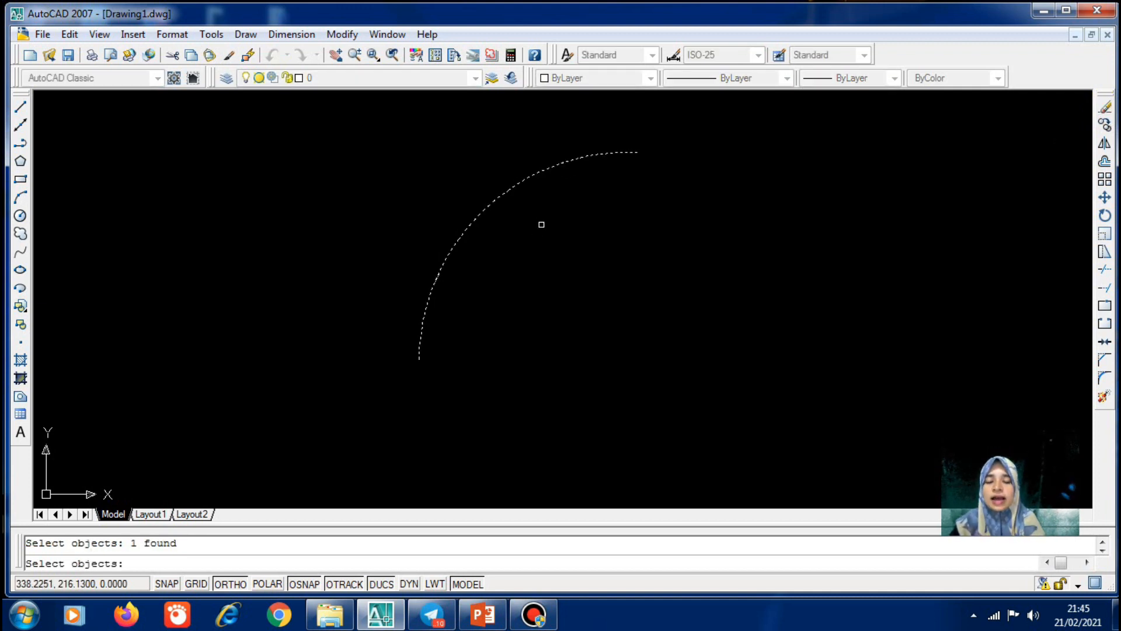
pyautogui.press('Return')
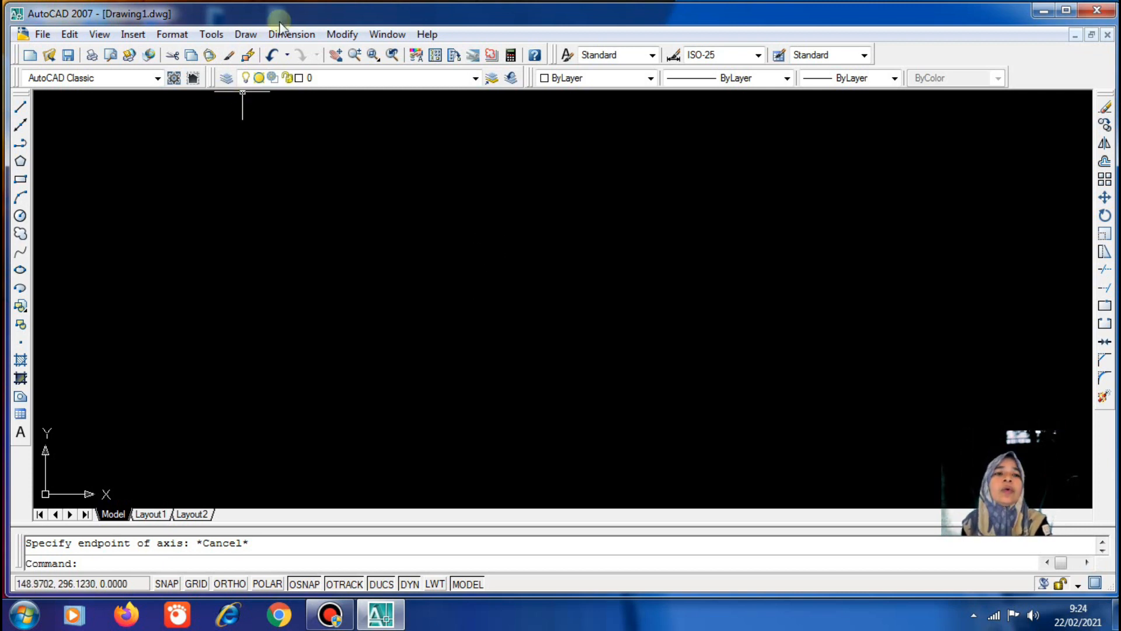
# With Ortho on, draw a 200-unit horizontal line
pyautogui.click(20, 106)
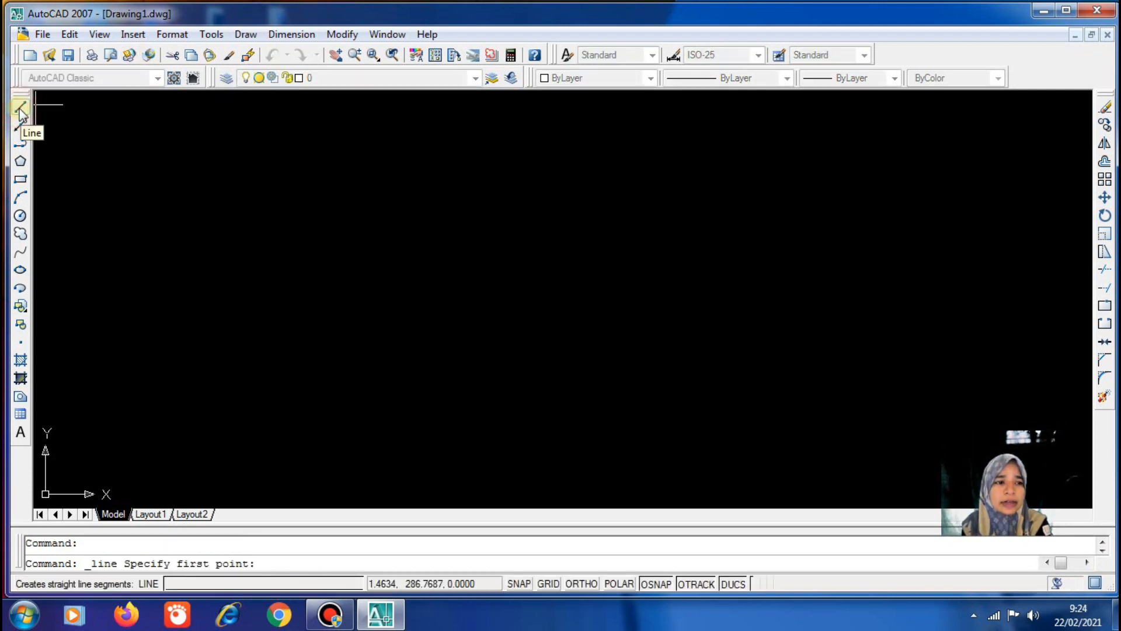
pyautogui.click(227, 584)
pyautogui.click(287, 299)
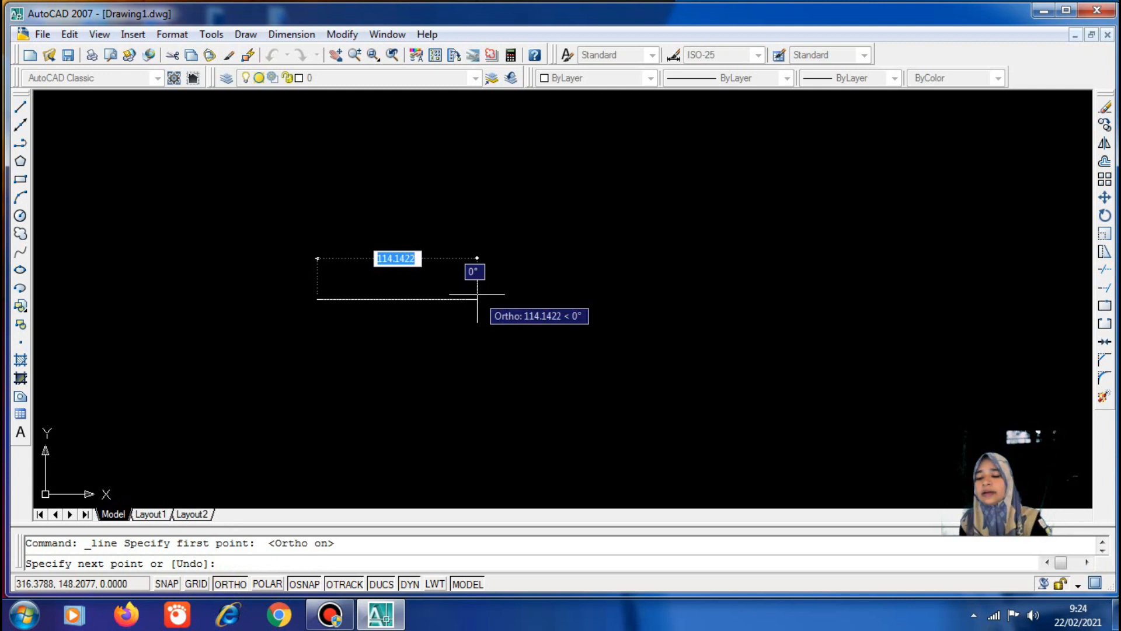
pyautogui.write('200')
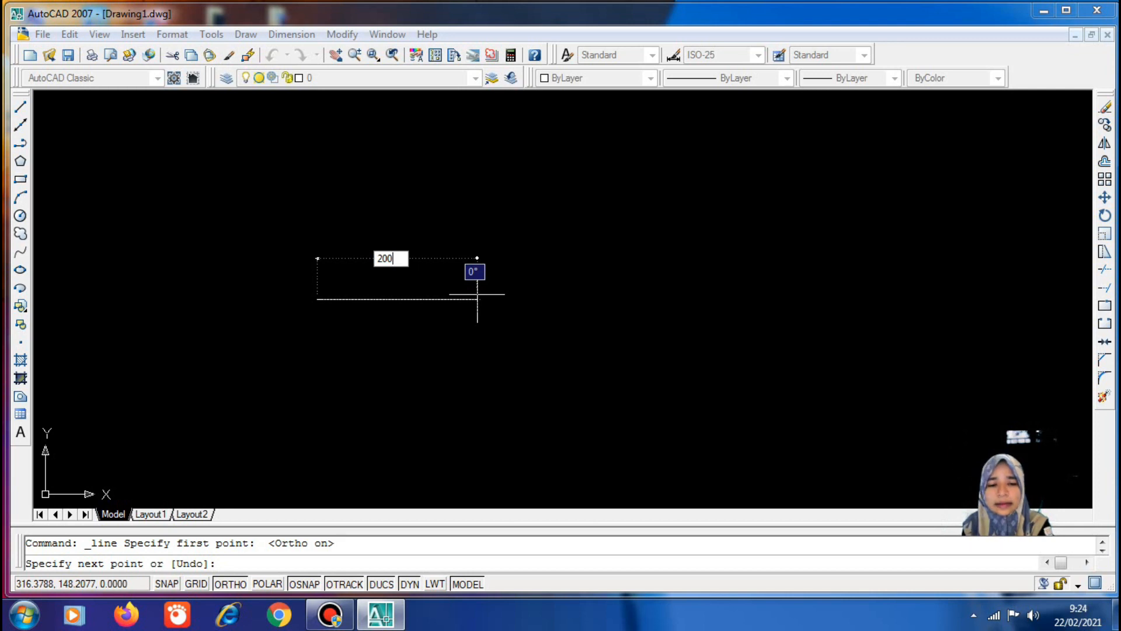
pyautogui.press('Return')
pyautogui.press('Return')
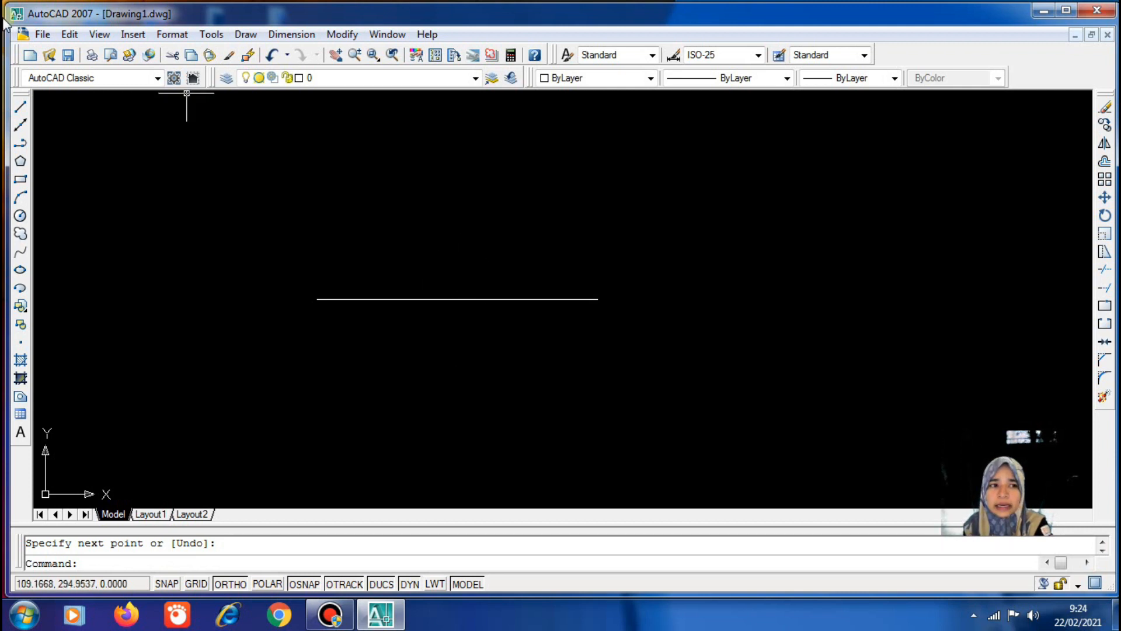
# Draw a 30-unit vertical line straight down from the horizontal line's midpoint
pyautogui.click(22, 107)
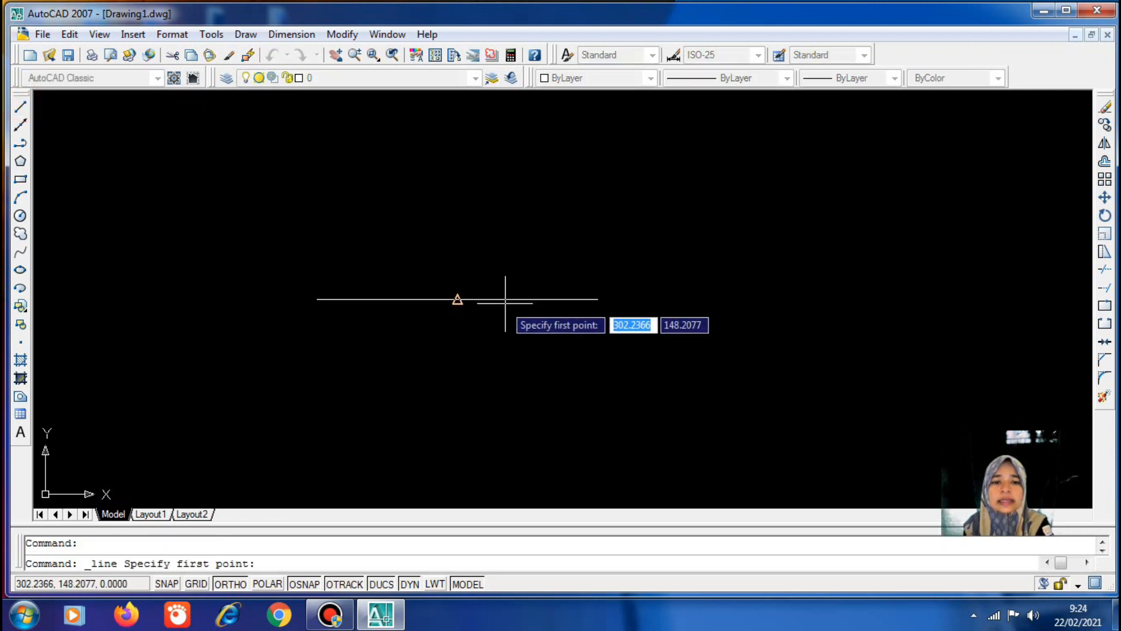
pyautogui.click(457, 300)
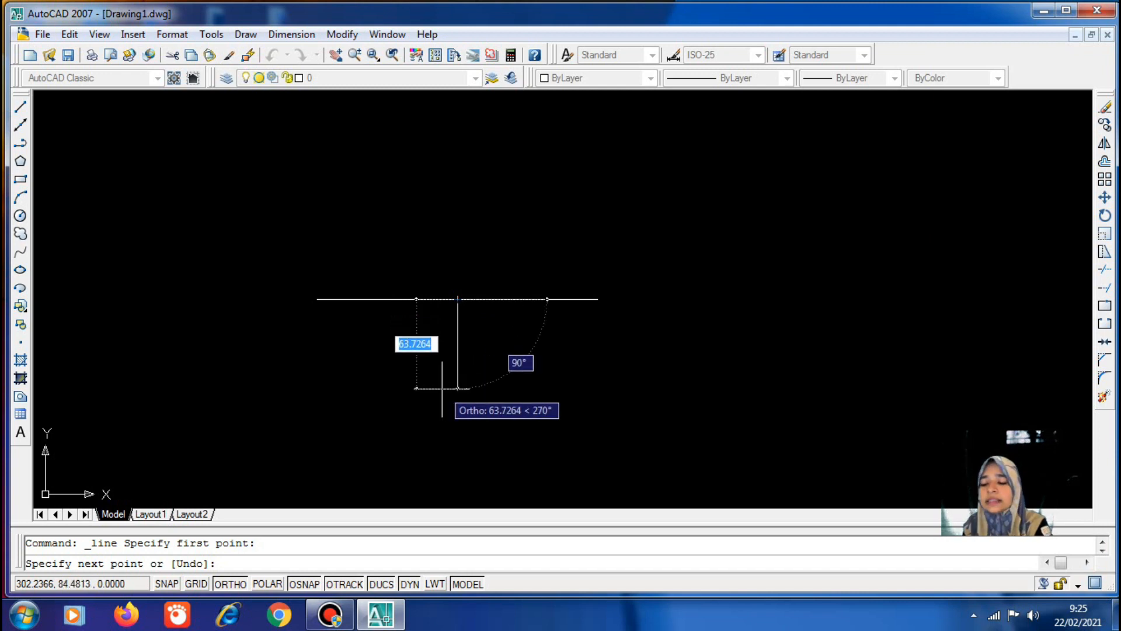
pyautogui.write('30')
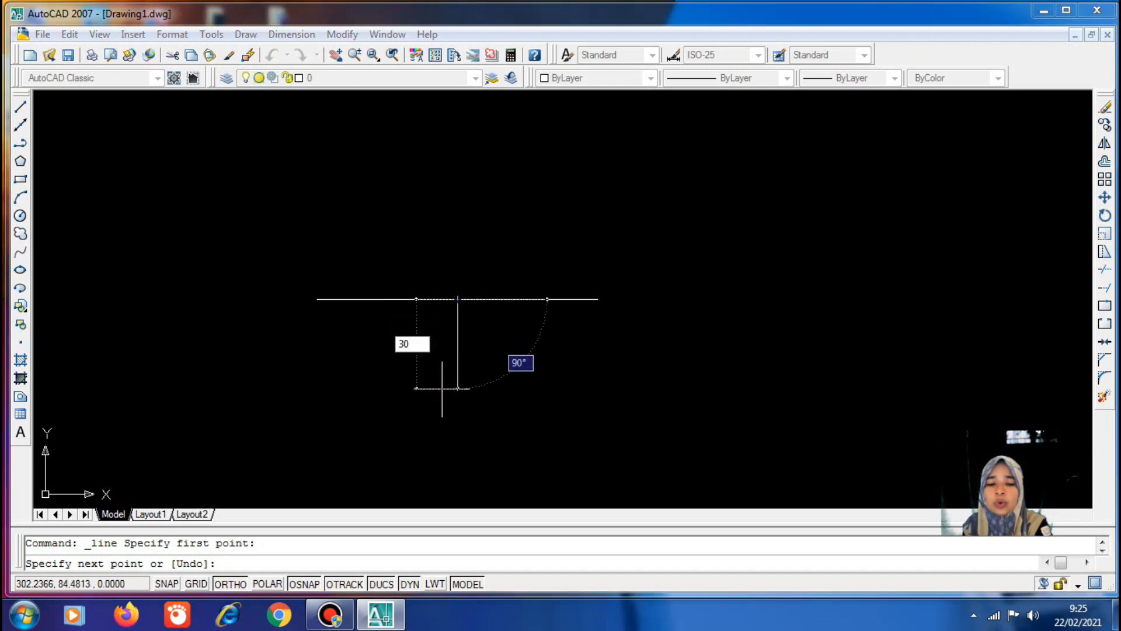
pyautogui.press('Return')
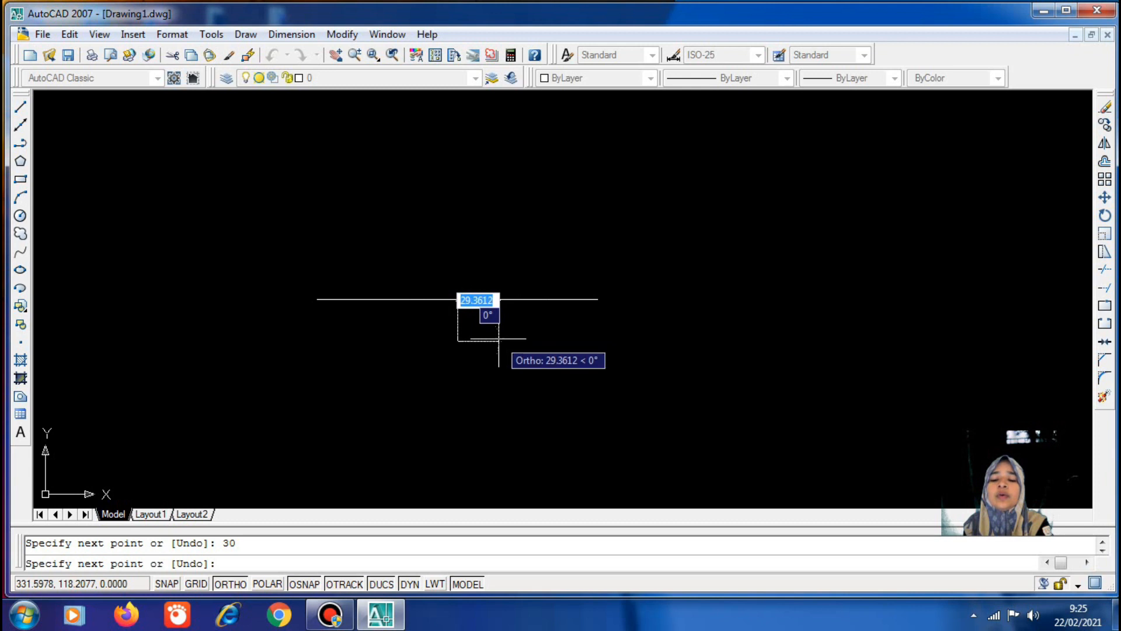
pyautogui.press('Return')
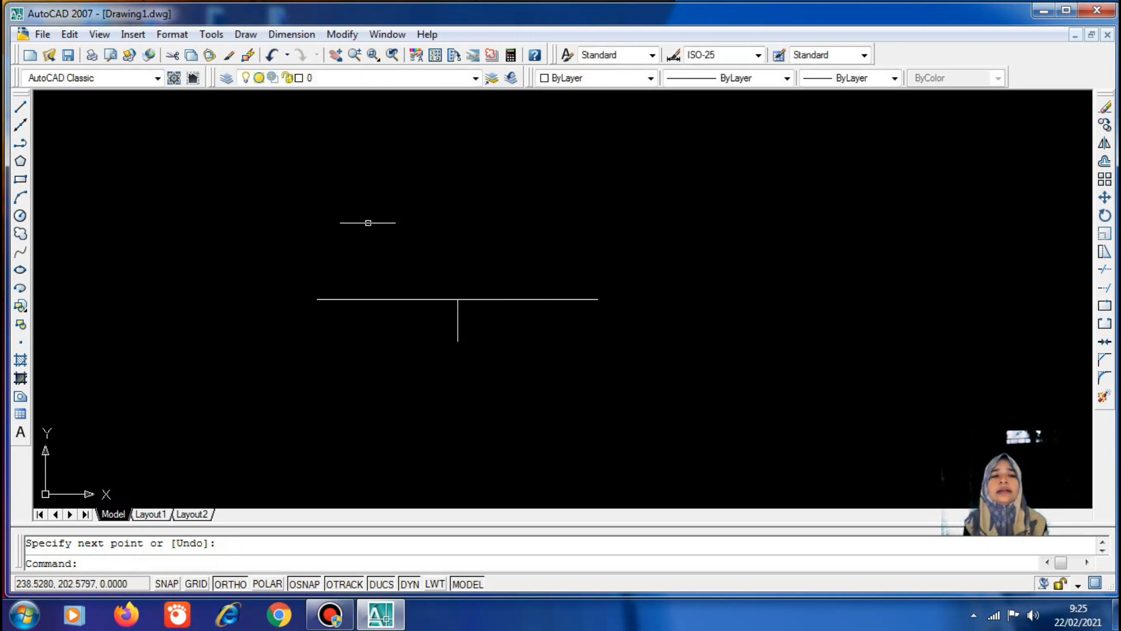
pyautogui.click(246, 33)
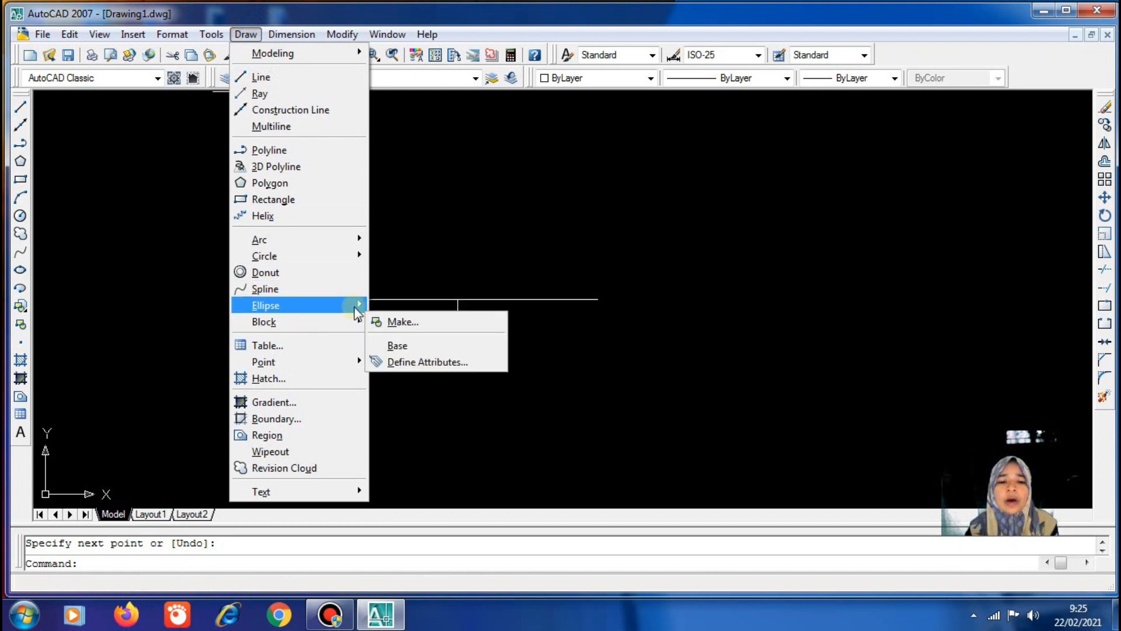
# Draw a Center ellipse from the midpoint to the line's right end and the vertical line's bottom
pyautogui.moveTo(356, 301)
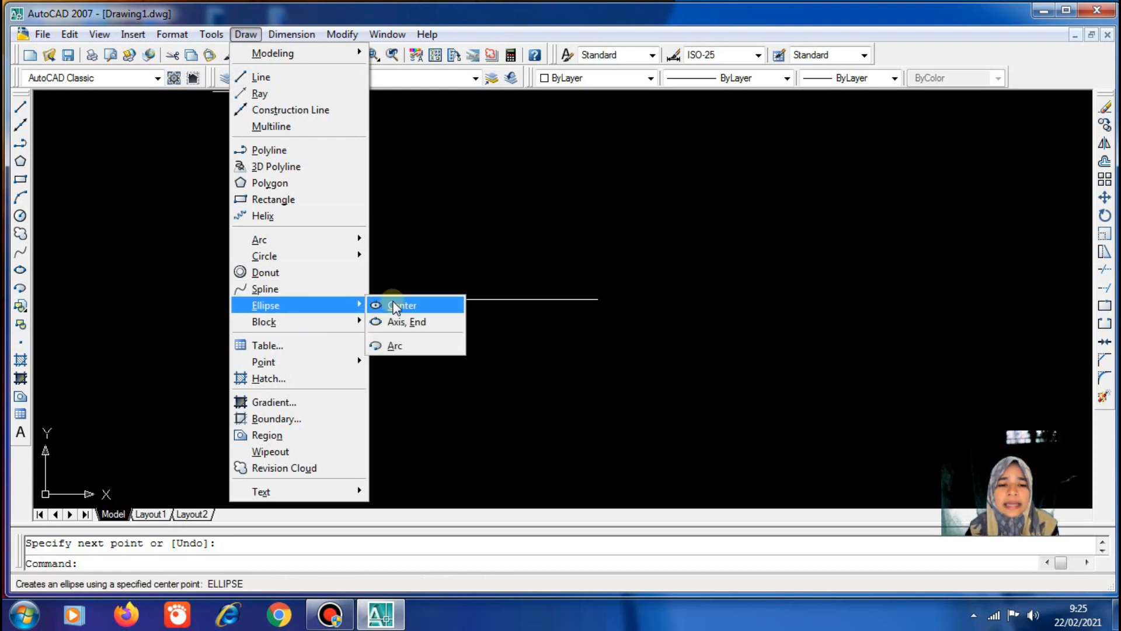
pyautogui.click(395, 306)
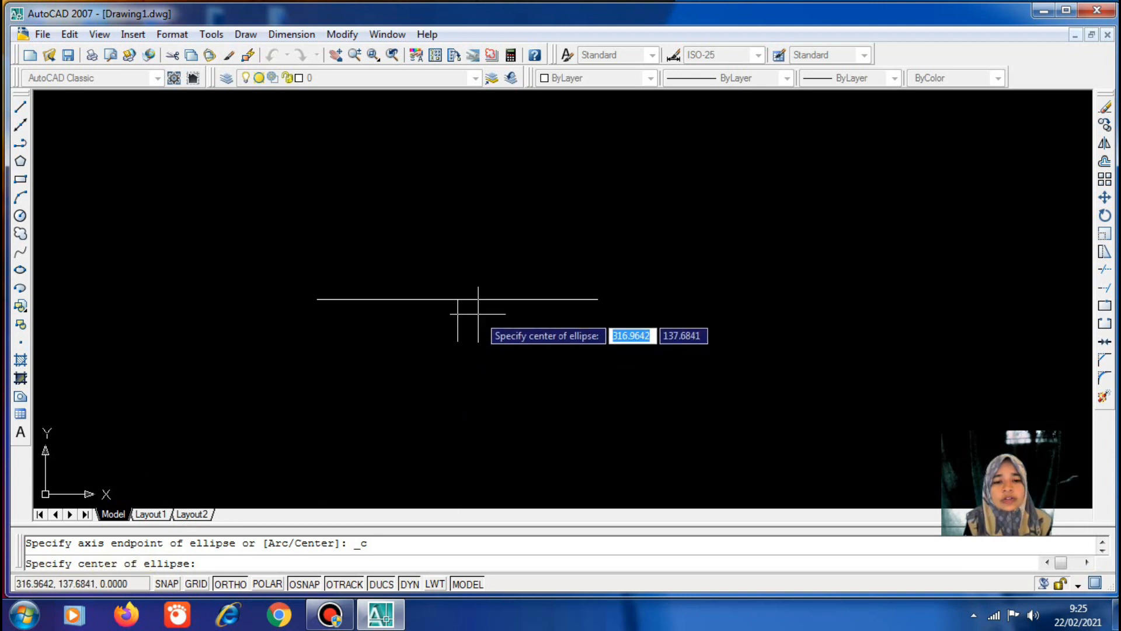
pyautogui.click(458, 299)
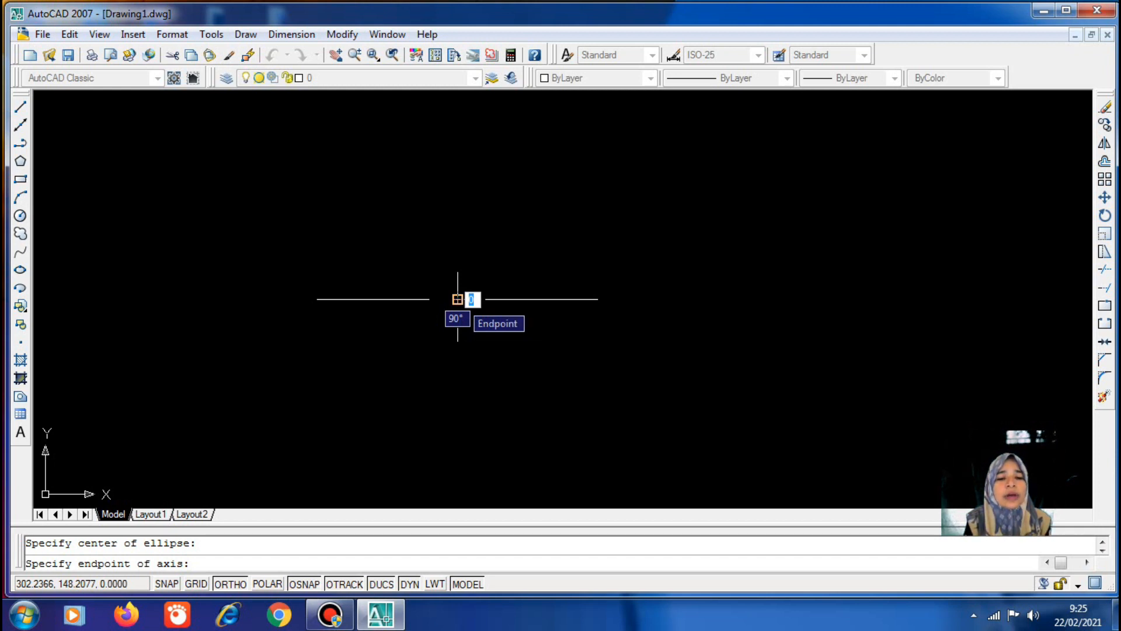
pyautogui.click(598, 299)
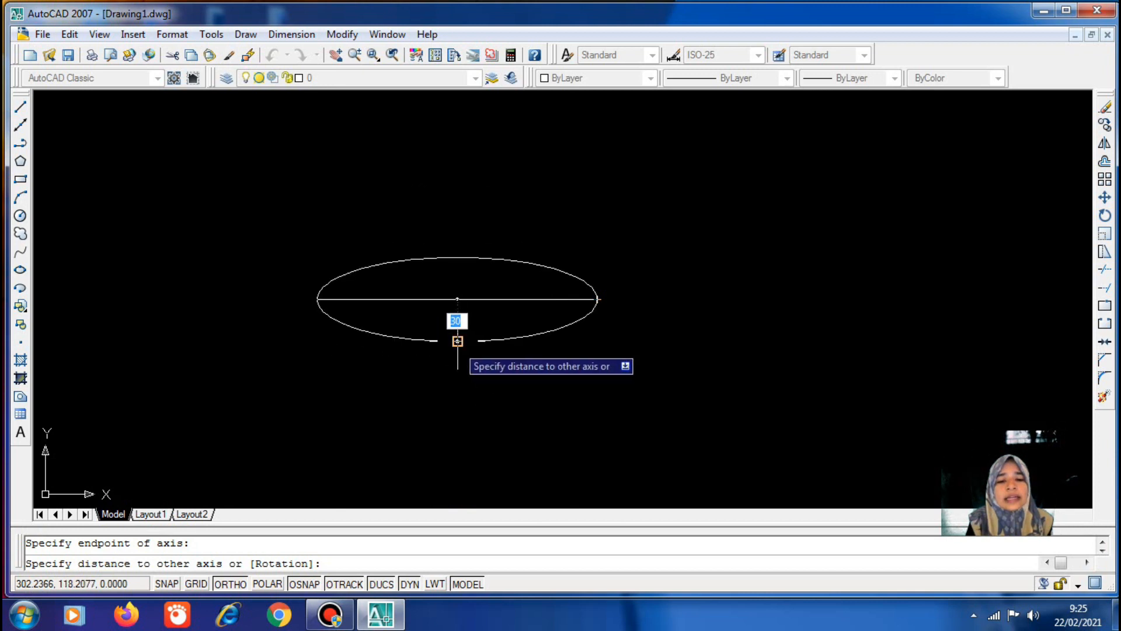
pyautogui.click(457, 341)
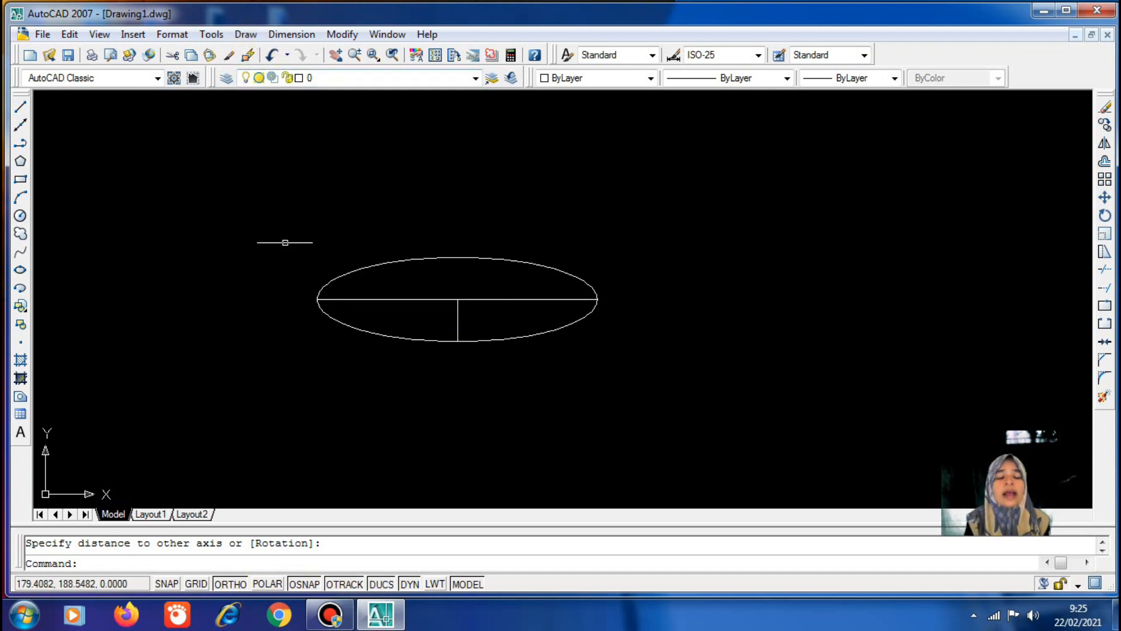
# Look over the Draw menu's ellipse options again, then dismiss the menu
pyautogui.click(248, 35)
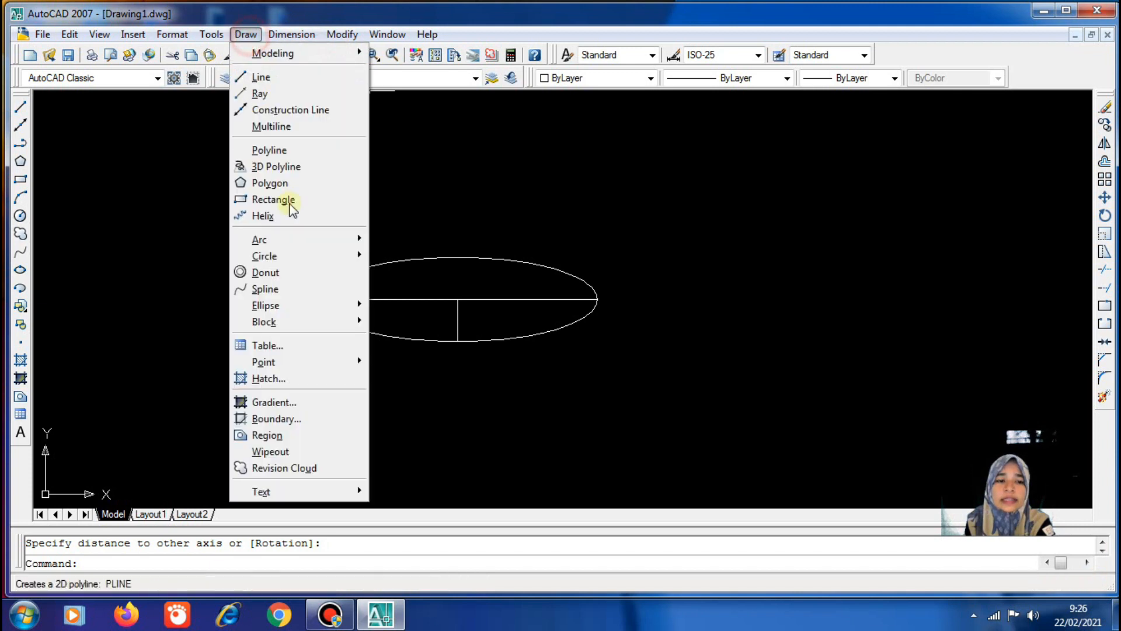
pyautogui.click(307, 309)
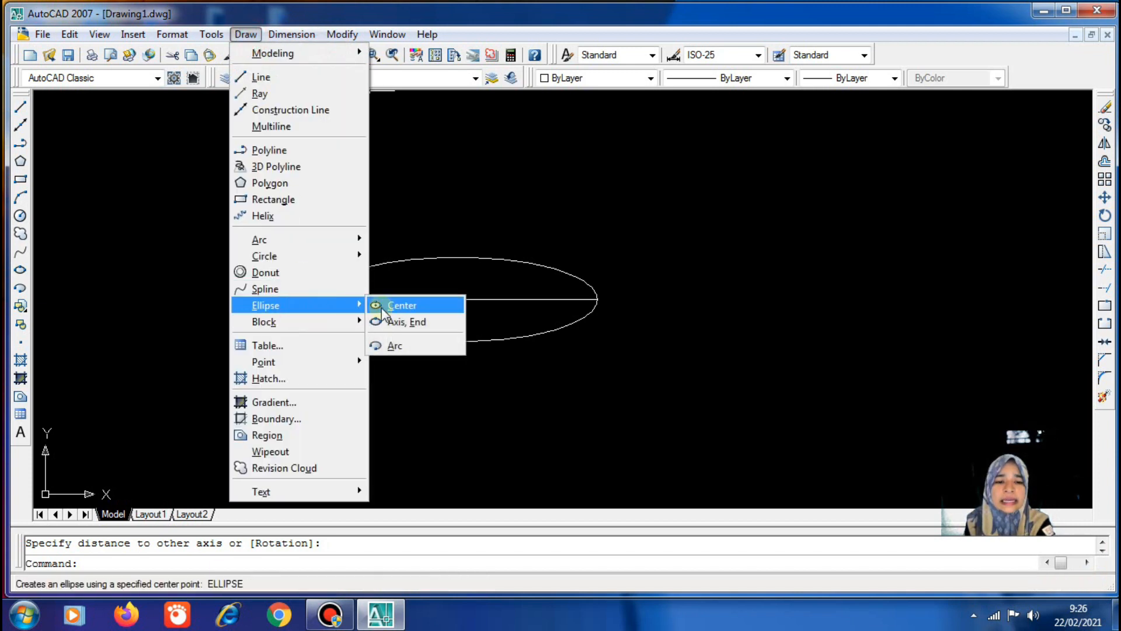
pyautogui.click(378, 184)
pyautogui.click(316, 140)
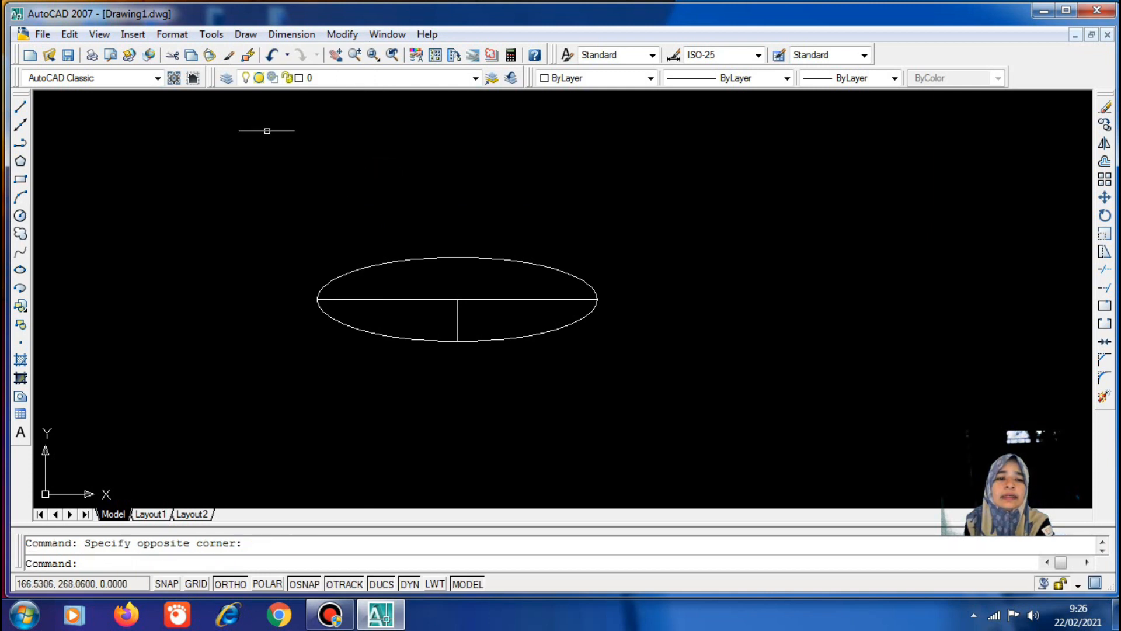
# Draw a 200-unit horizontal line above the ellipse
pyautogui.click(20, 106)
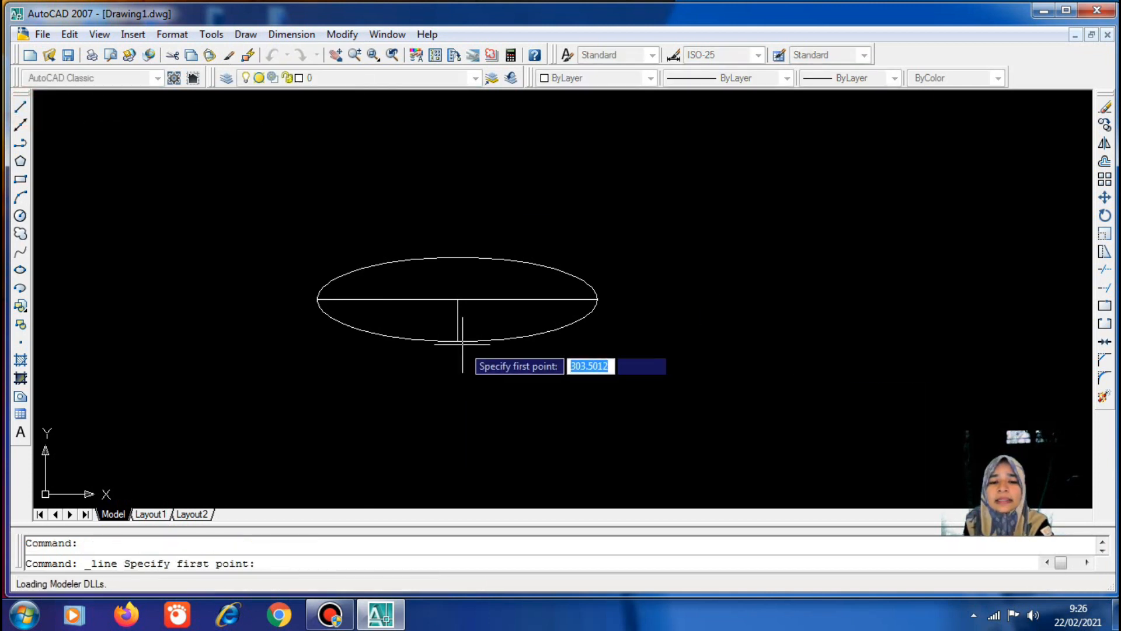
pyautogui.scroll(-2, 607, 494)
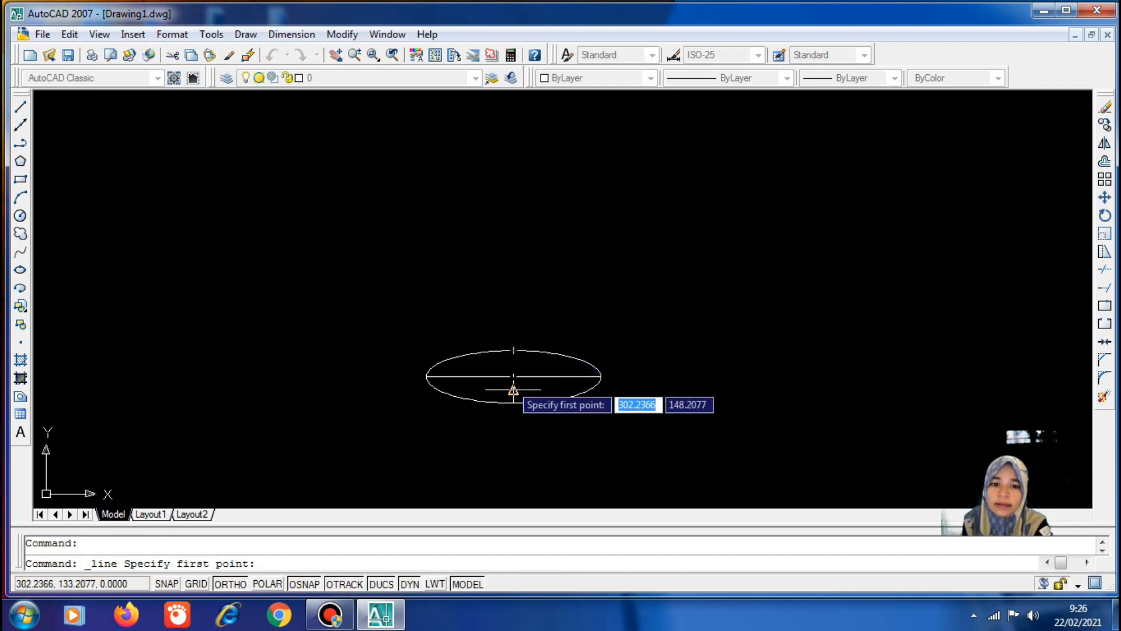
pyautogui.scroll(2, 517, 388)
pyautogui.scroll(2, 521, 385)
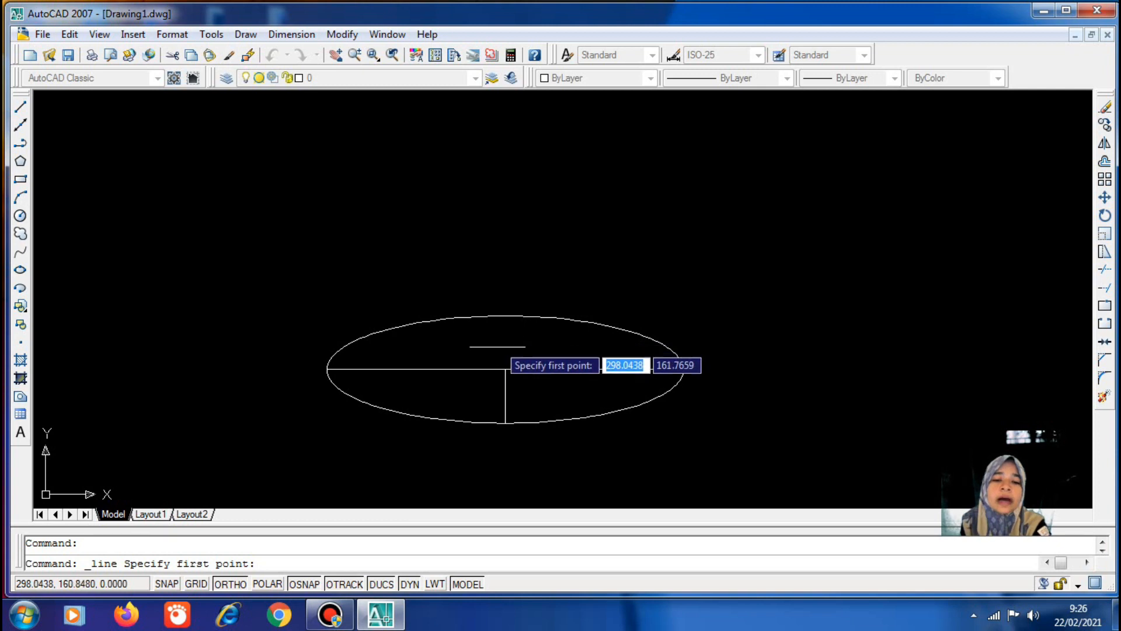
pyautogui.scroll(-2, 493, 359)
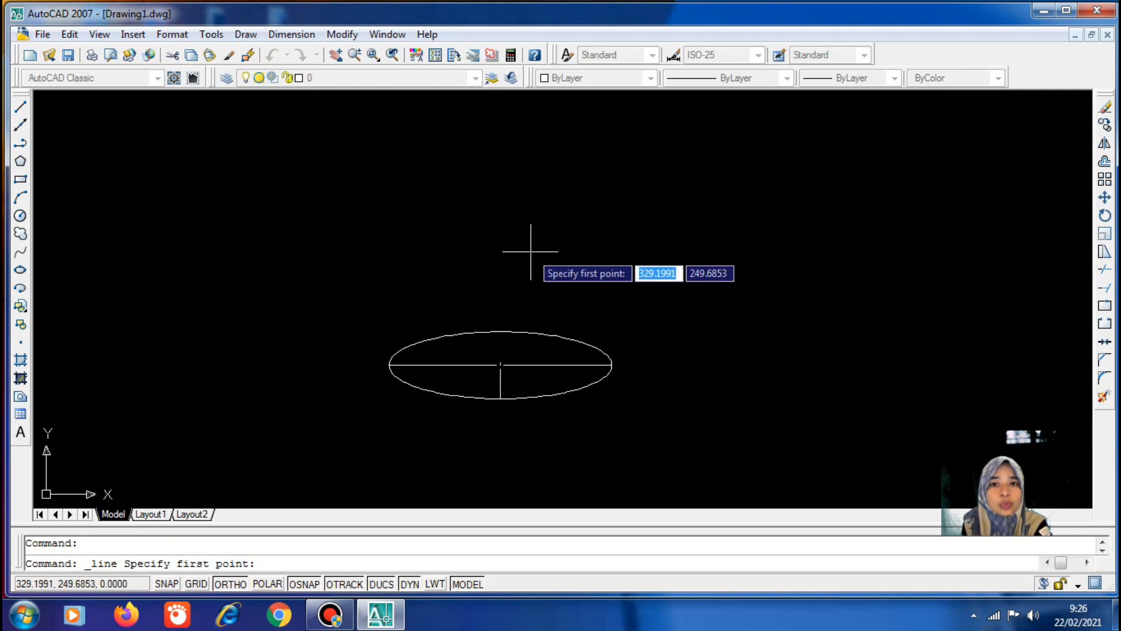
pyautogui.scroll(2, 586, 336)
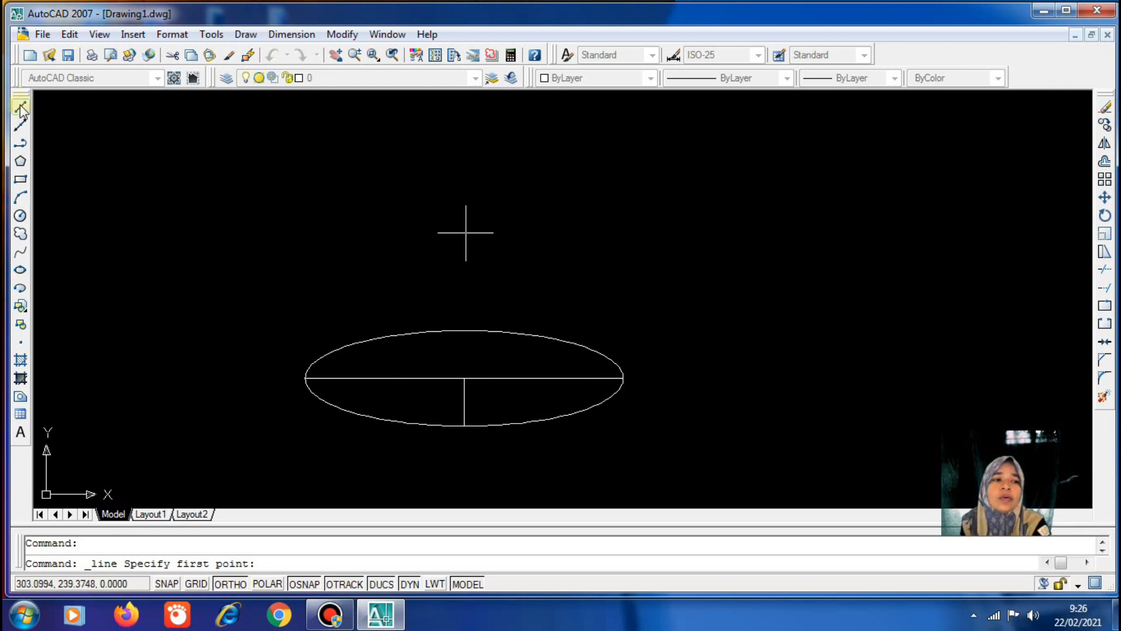
pyautogui.click(310, 183)
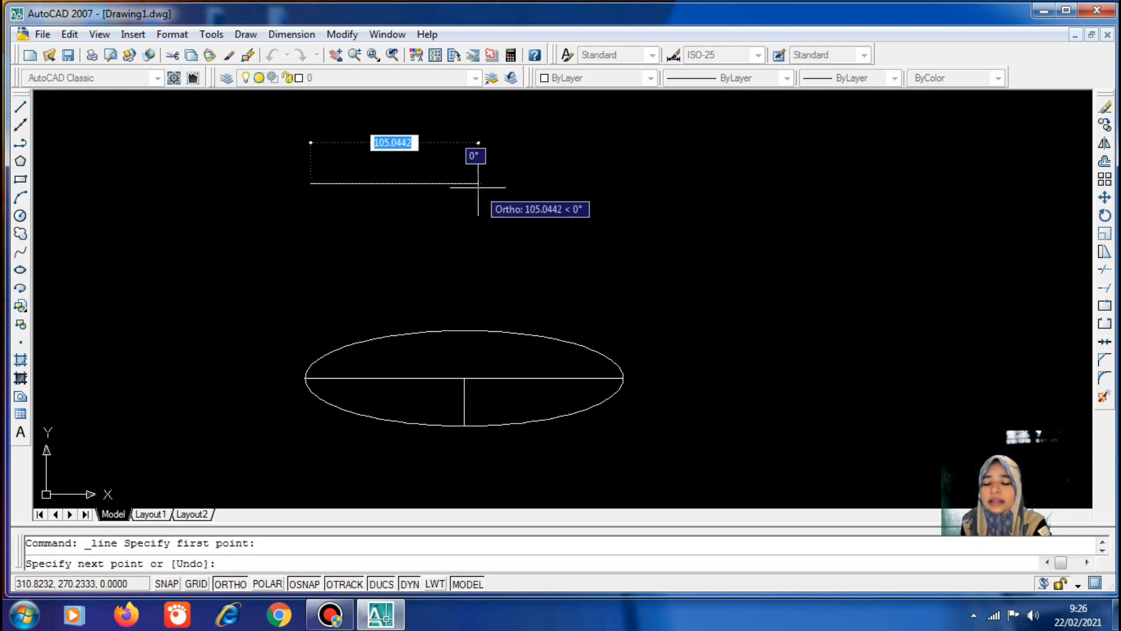
pyautogui.write('200')
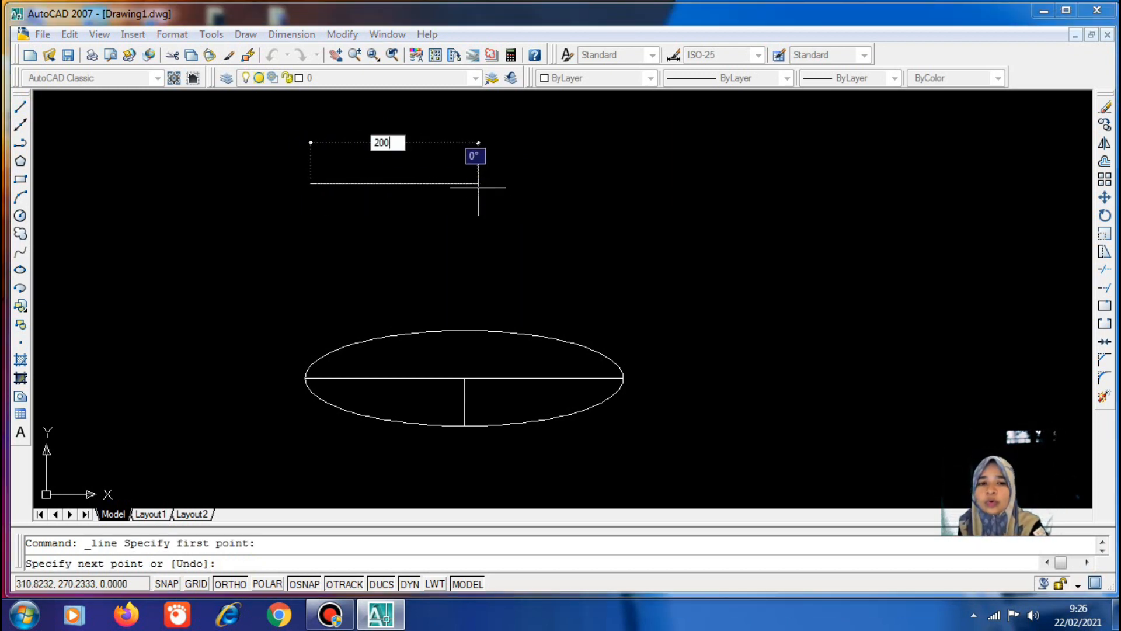
pyautogui.press('Return')
pyautogui.press('Return')
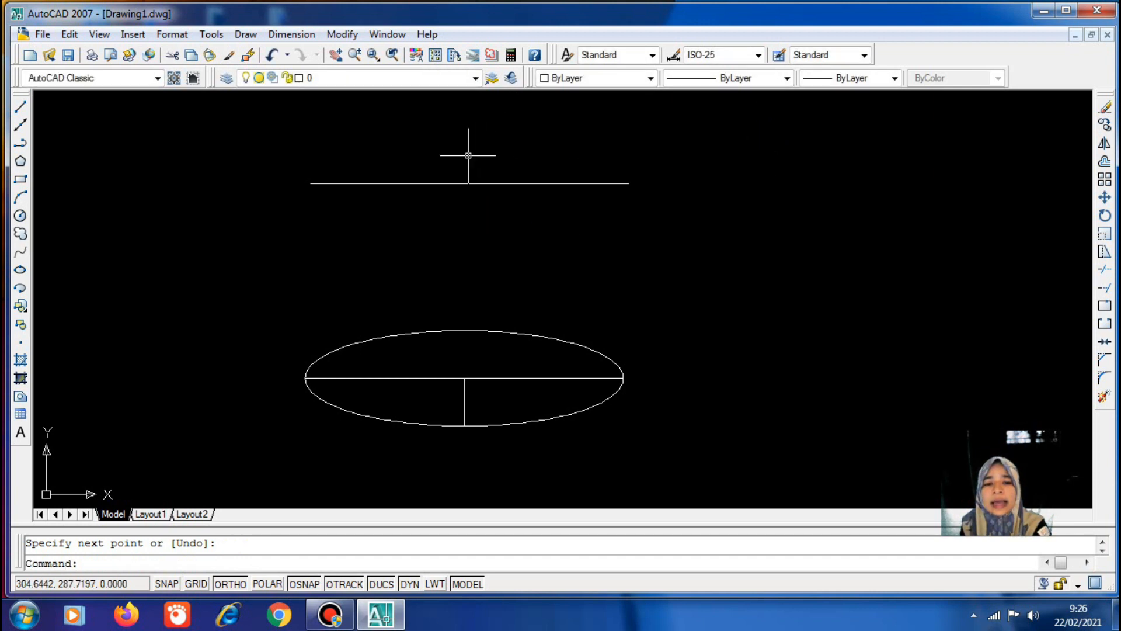
# Drop a 40-unit vertical line down from that line's midpoint
pyautogui.click(19, 106)
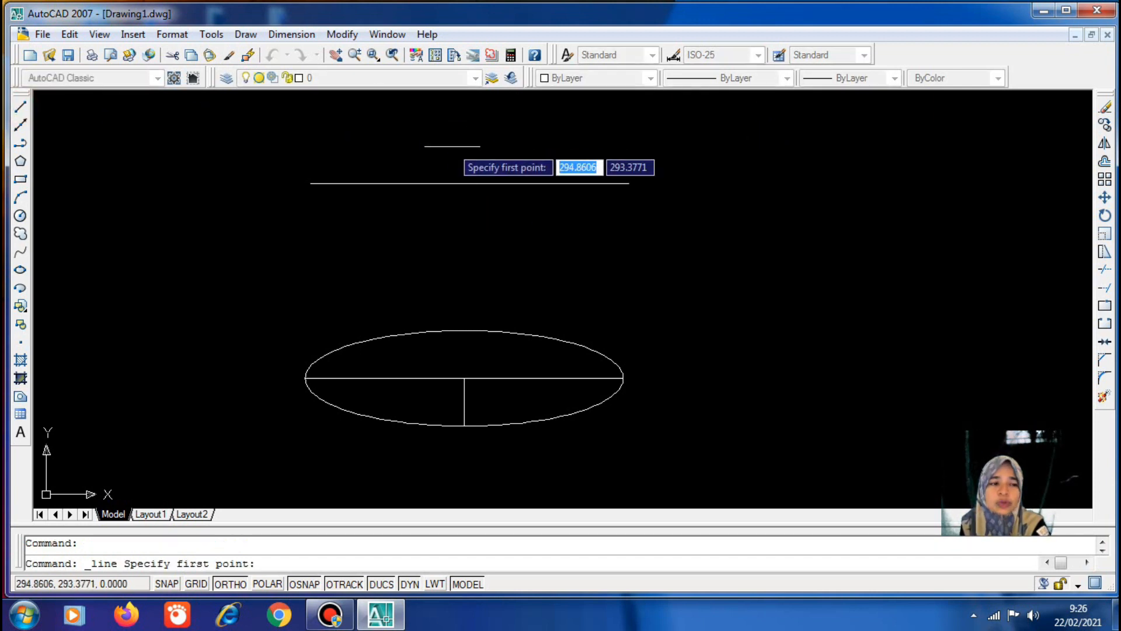
pyautogui.click(471, 184)
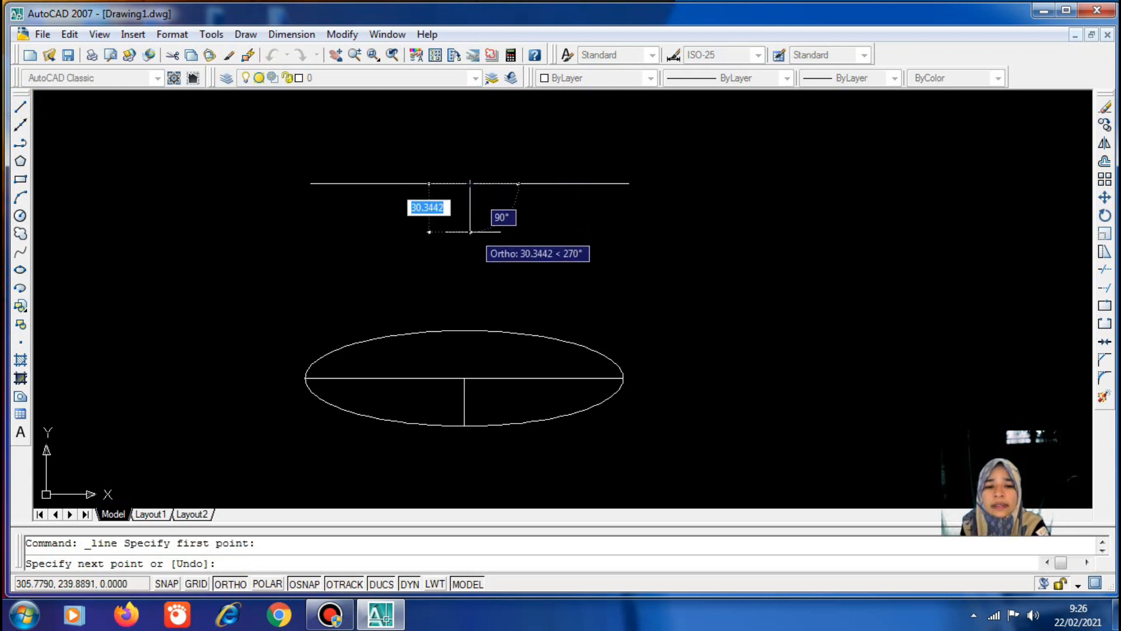
pyautogui.write('40')
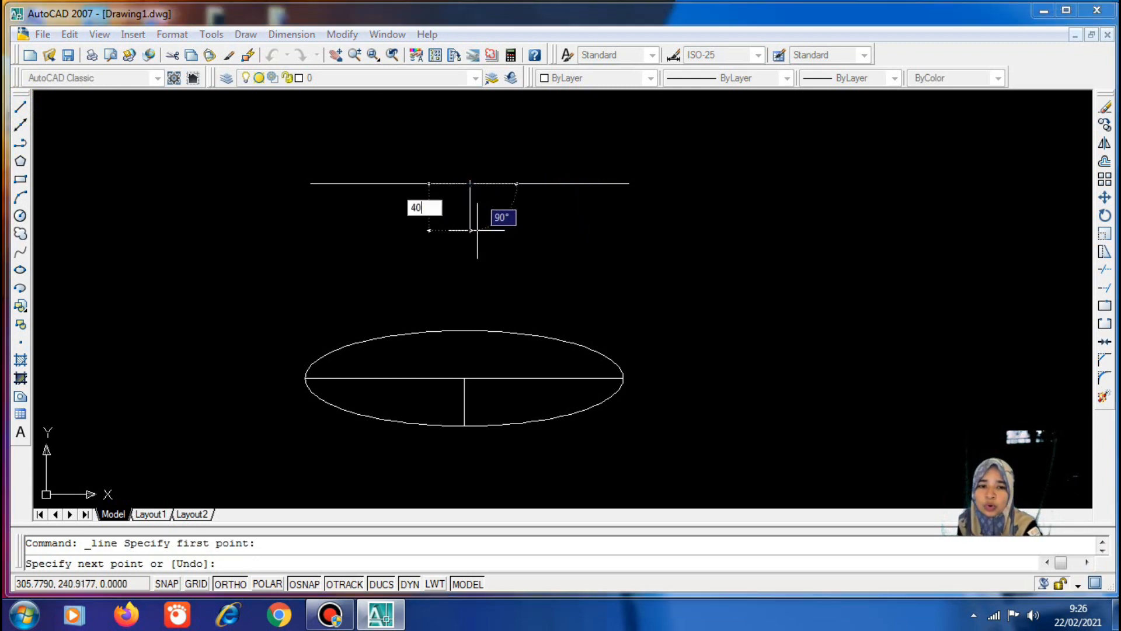
pyautogui.press('Return')
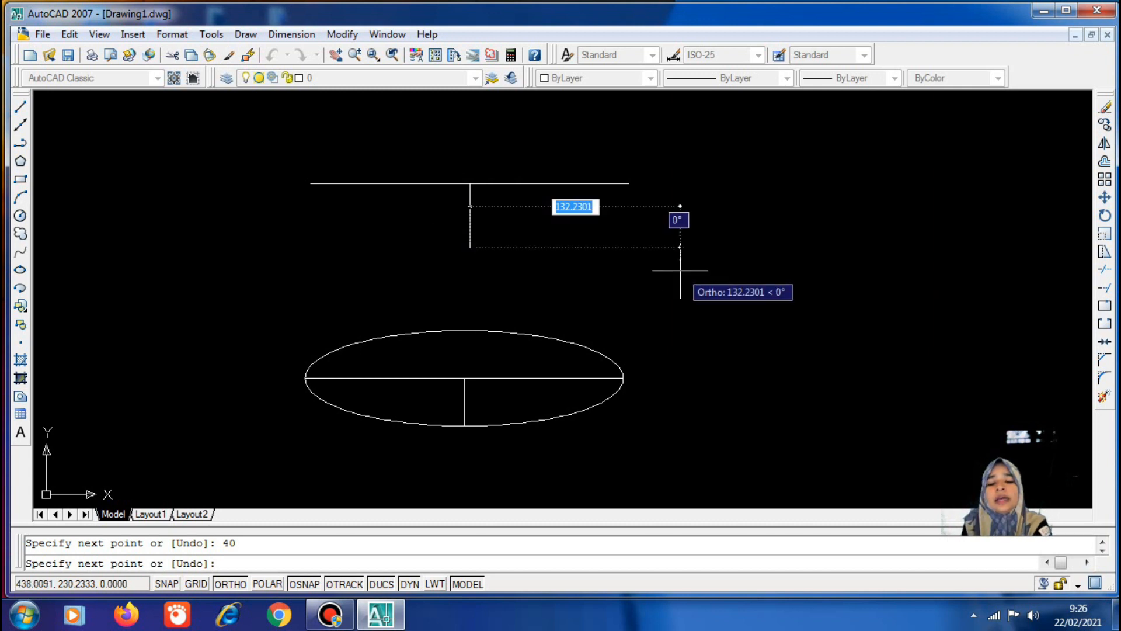
pyautogui.press('Return')
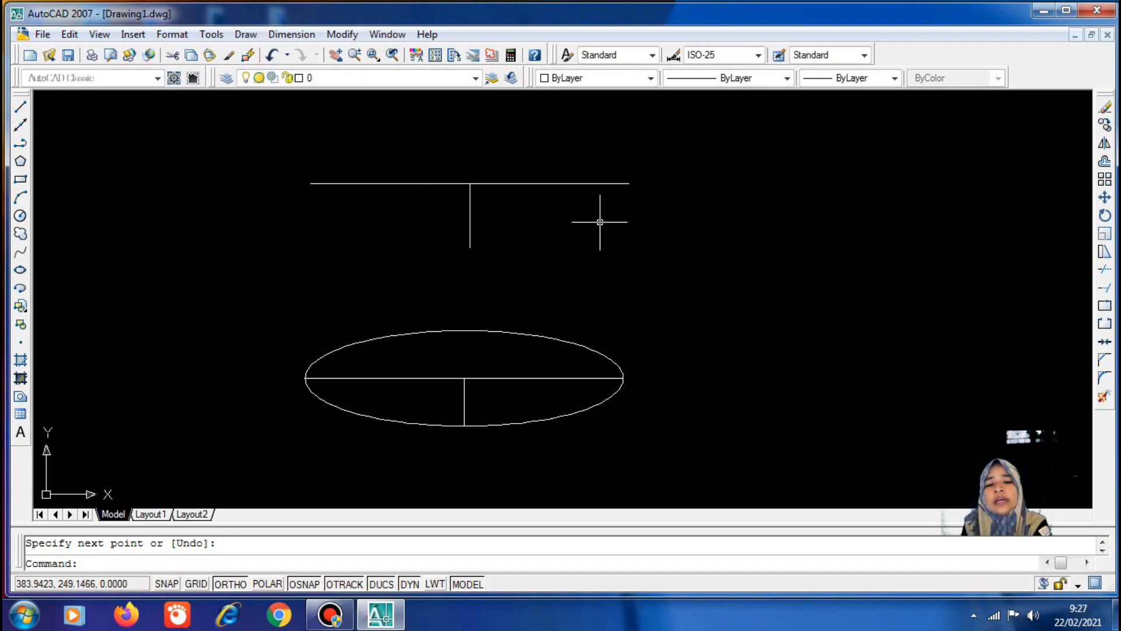
# Draw an Axis, End ellipse spanning the 200-unit line with 40 to the other axis, then check slide 17
pyautogui.click(246, 37)
pyautogui.moveTo(297, 304)
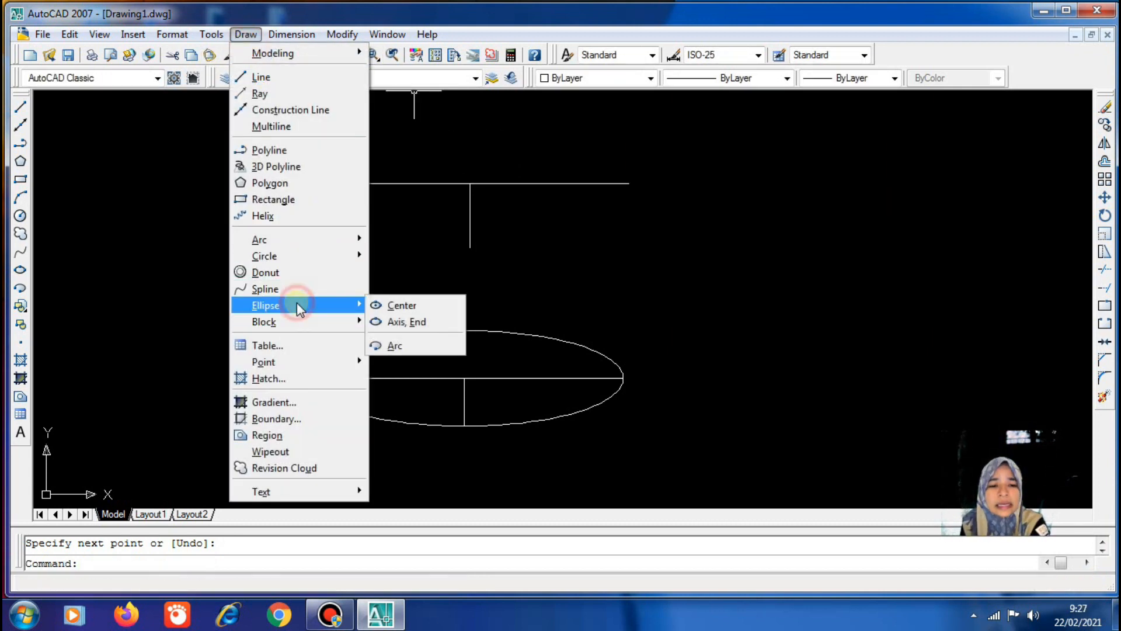
pyautogui.click(418, 326)
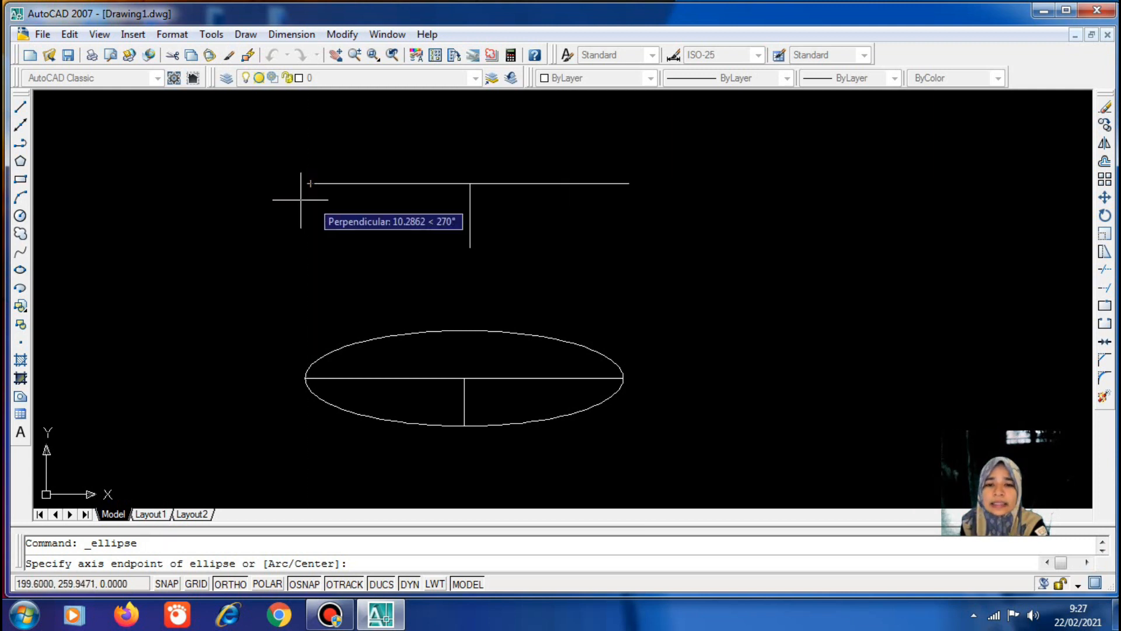
pyautogui.click(310, 184)
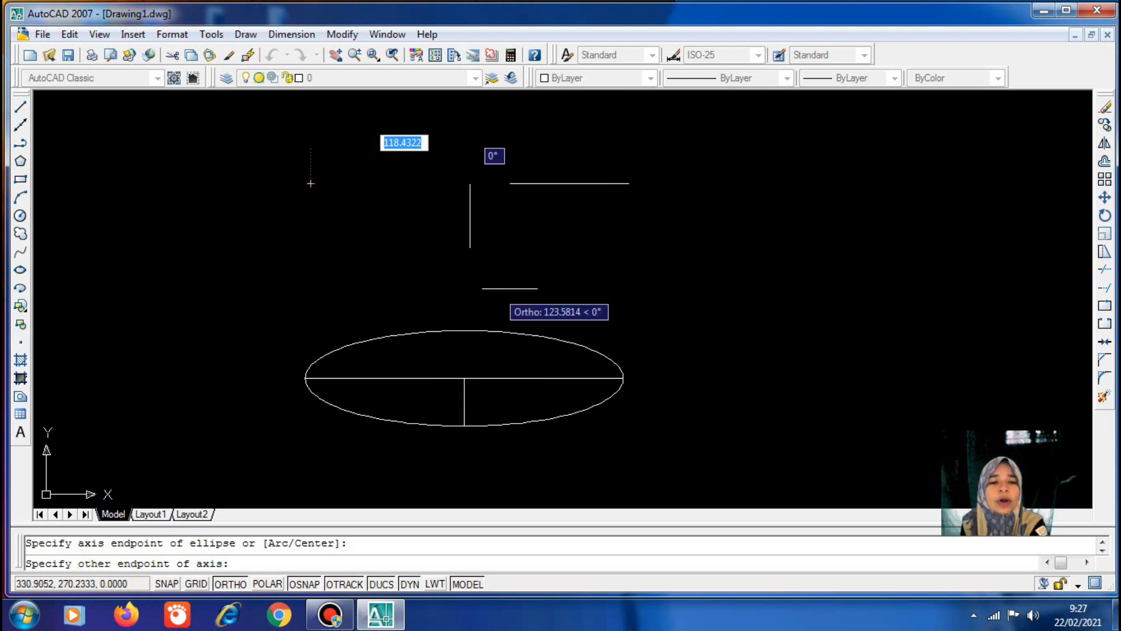
pyautogui.click(628, 184)
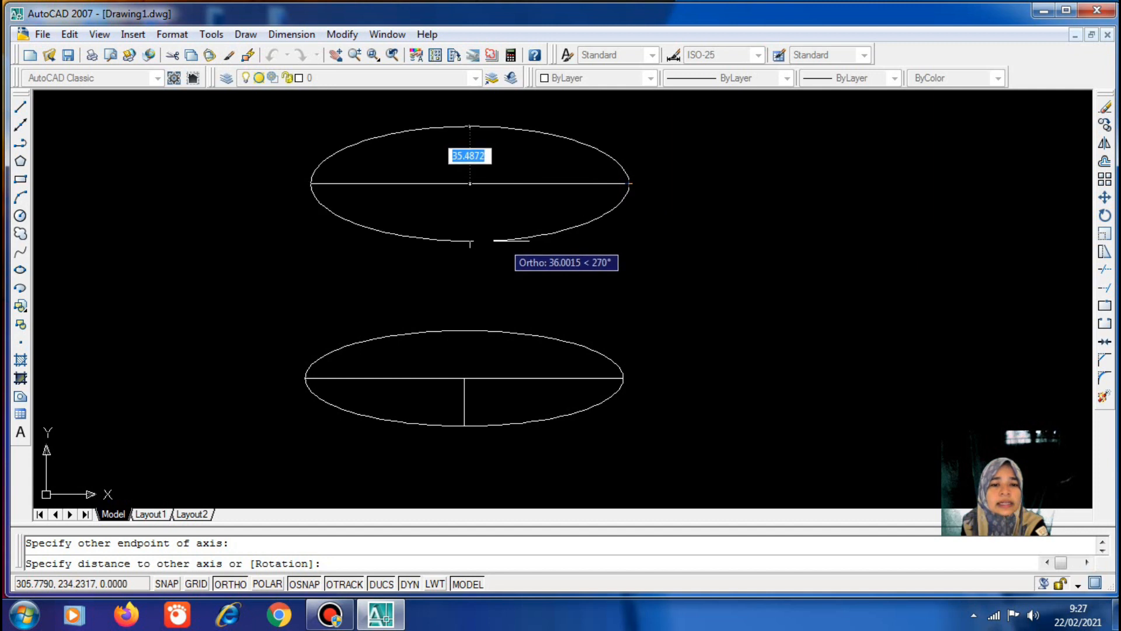
pyautogui.write('40')
pyautogui.press('Return')
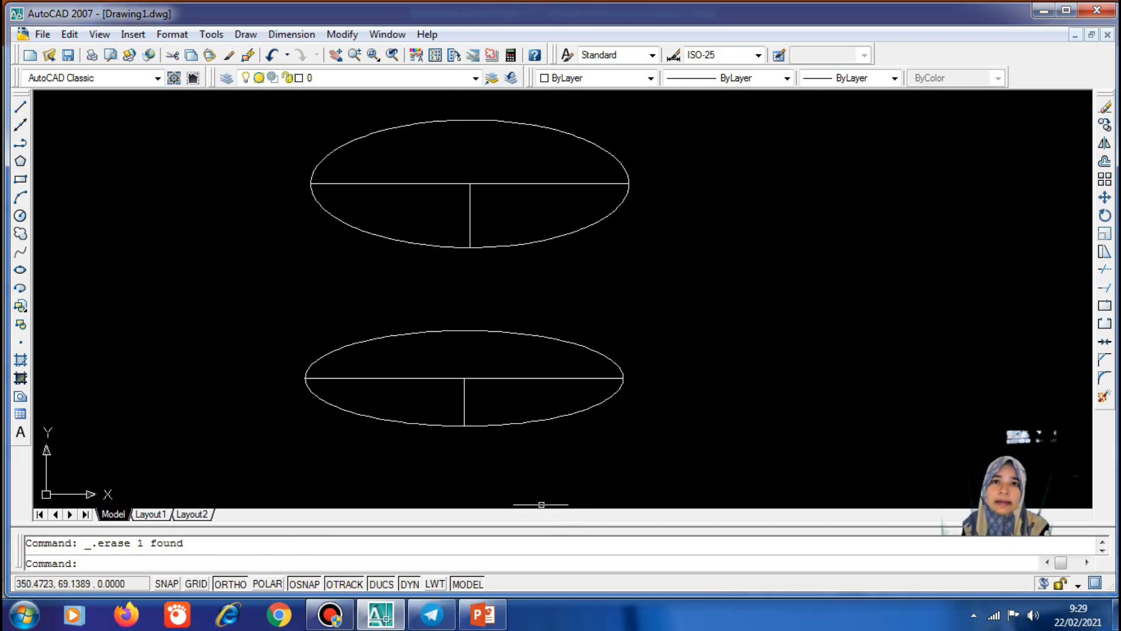
pyautogui.click(482, 614)
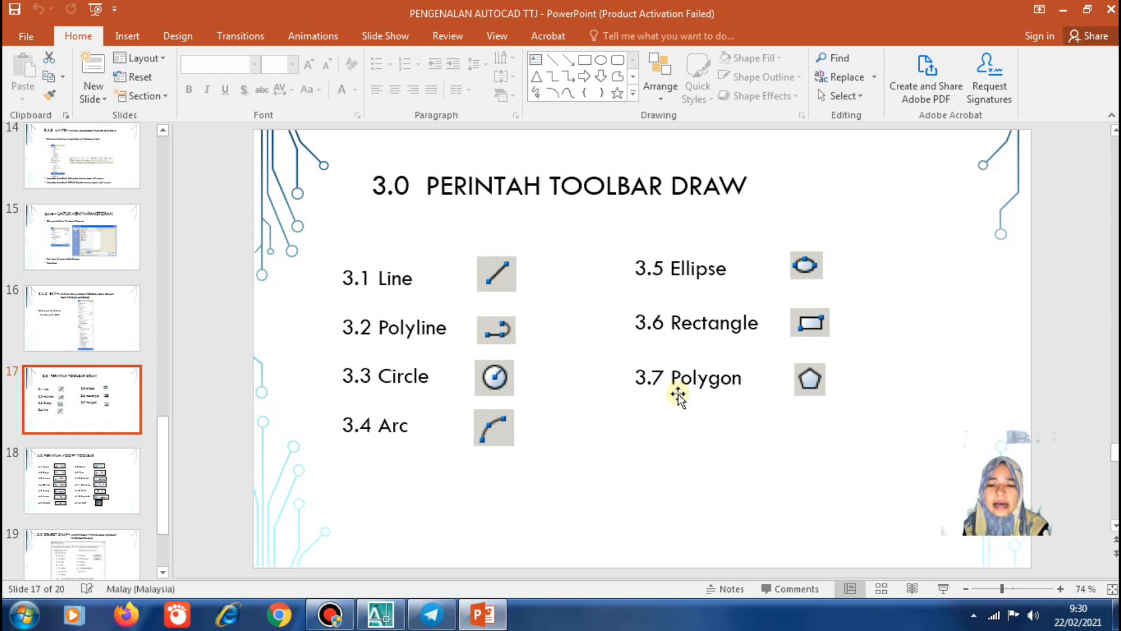
pyautogui.click(396, 613)
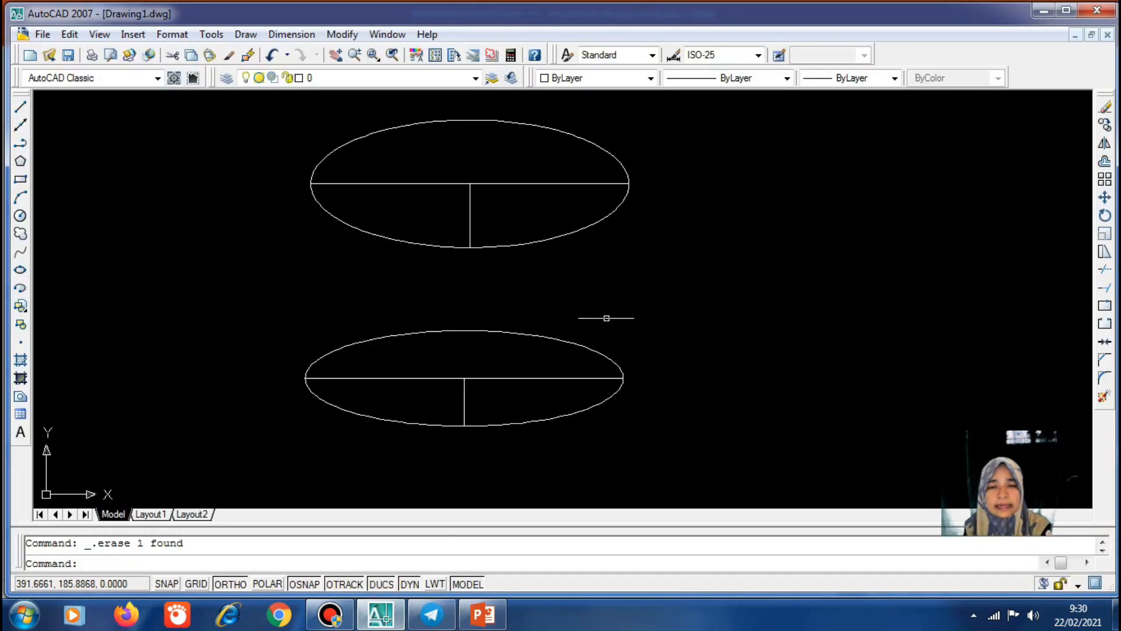
# Erase both ellipses and their four lines, six objects in all
pyautogui.click(256, 102)
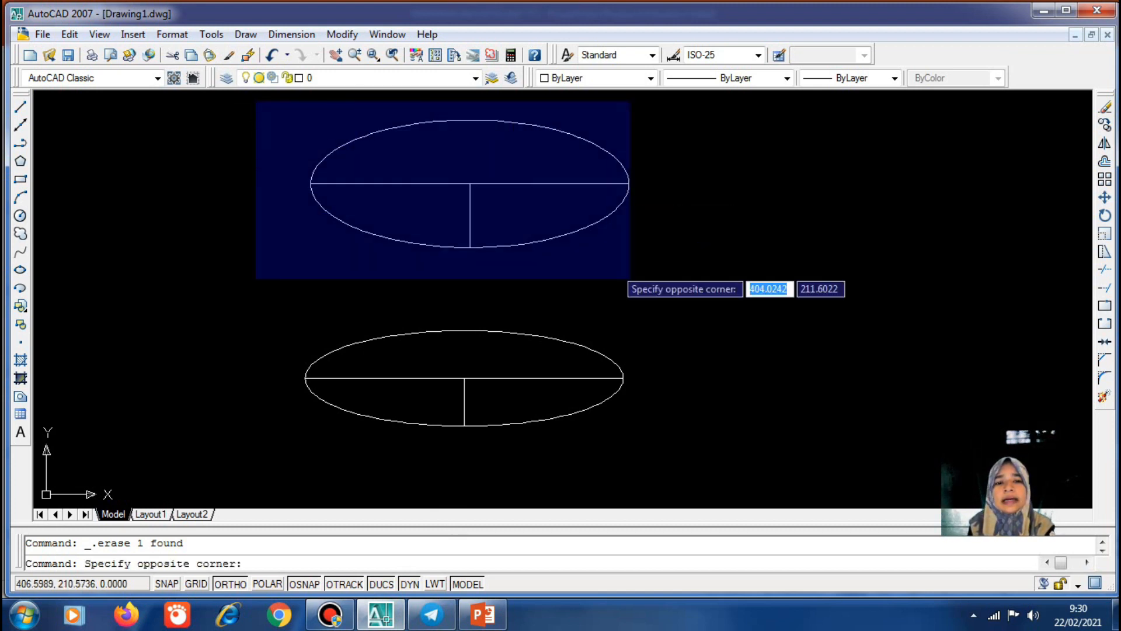
pyautogui.click(678, 461)
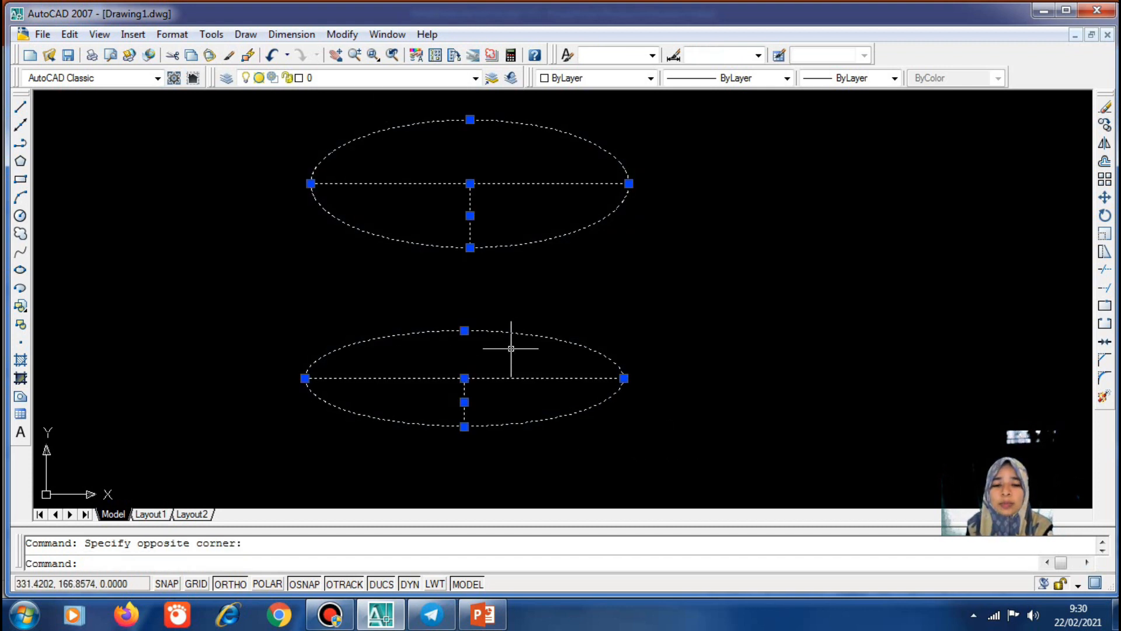
pyautogui.click(1105, 107)
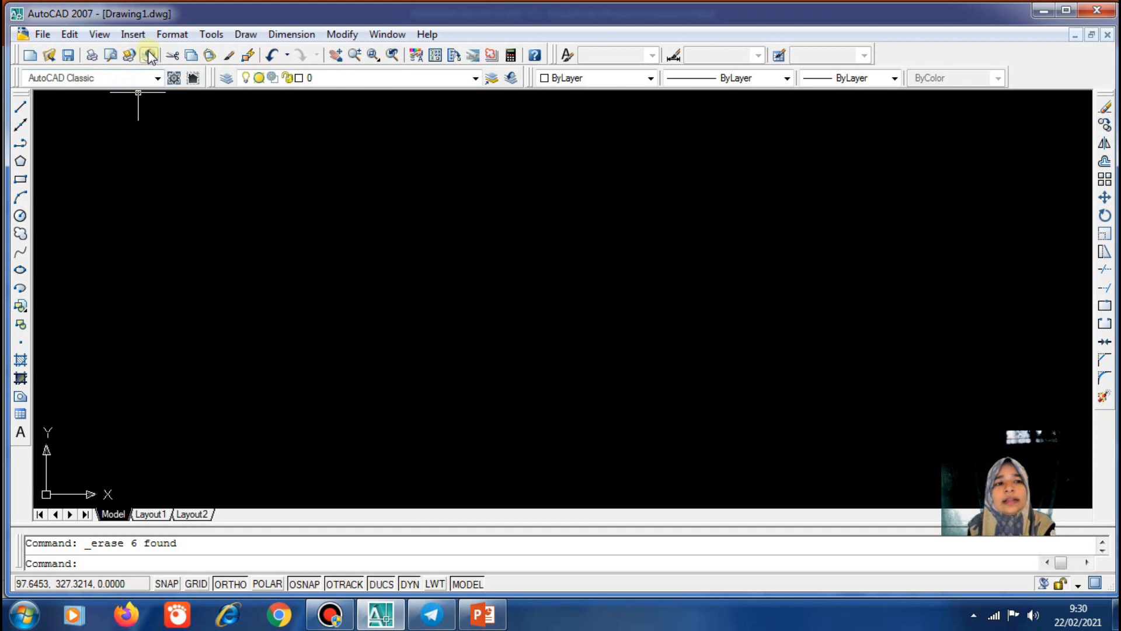
# Draw a rectangle by two opposite corners in the upper-left of the drawing
pyautogui.click(21, 181)
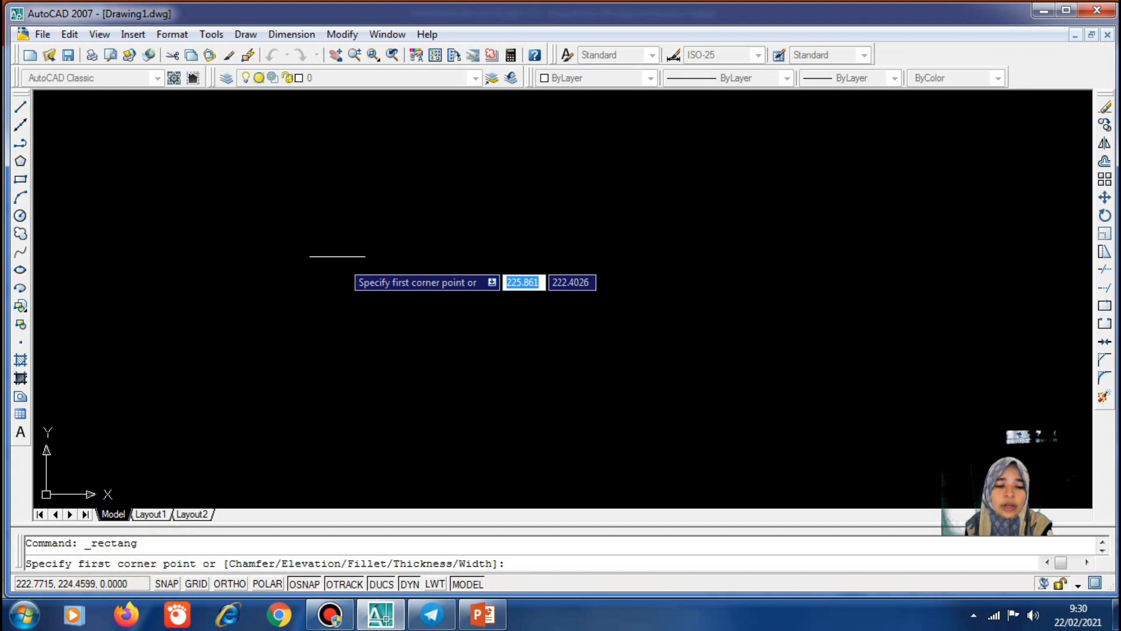
pyautogui.click(288, 196)
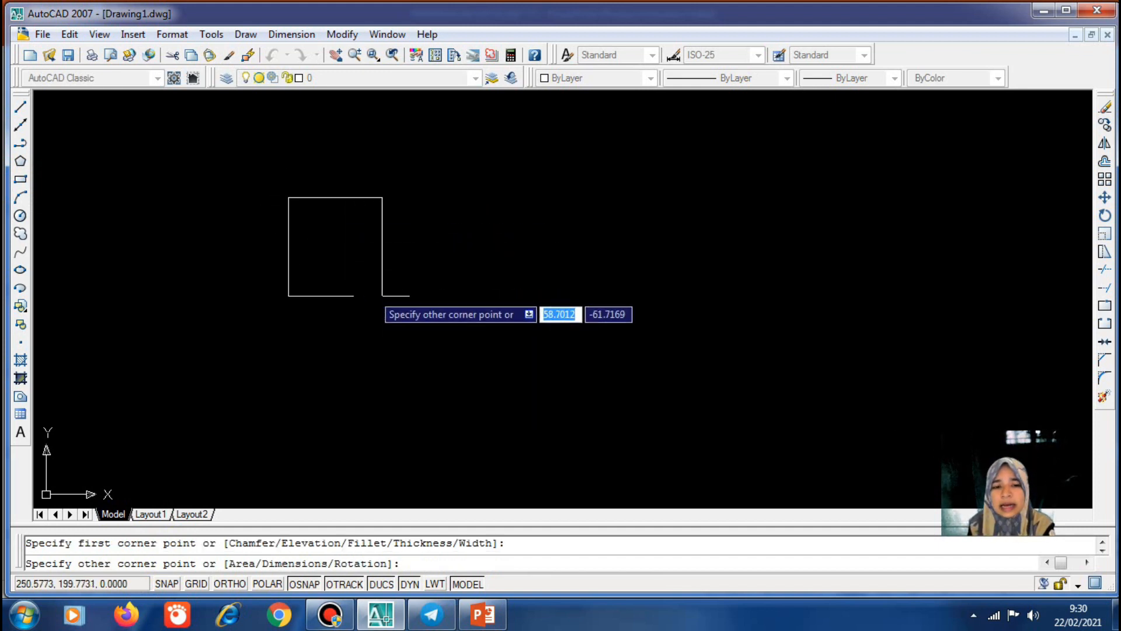
pyautogui.click(529, 348)
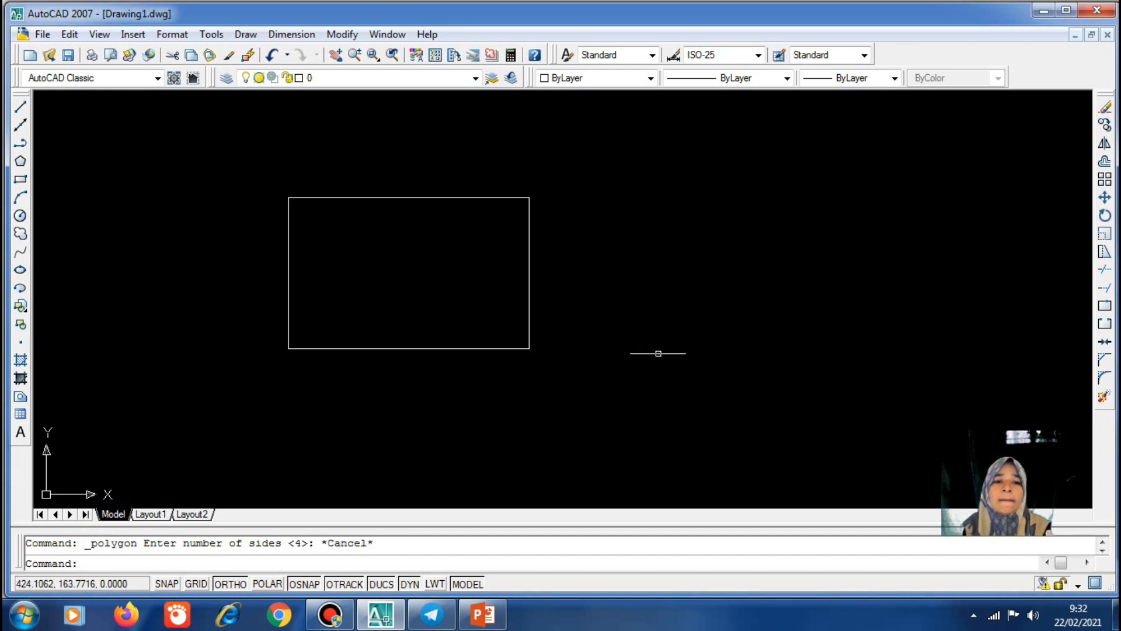
# Window-select the rectangle and delete it
pyautogui.click(276, 174)
pyautogui.click(524, 371)
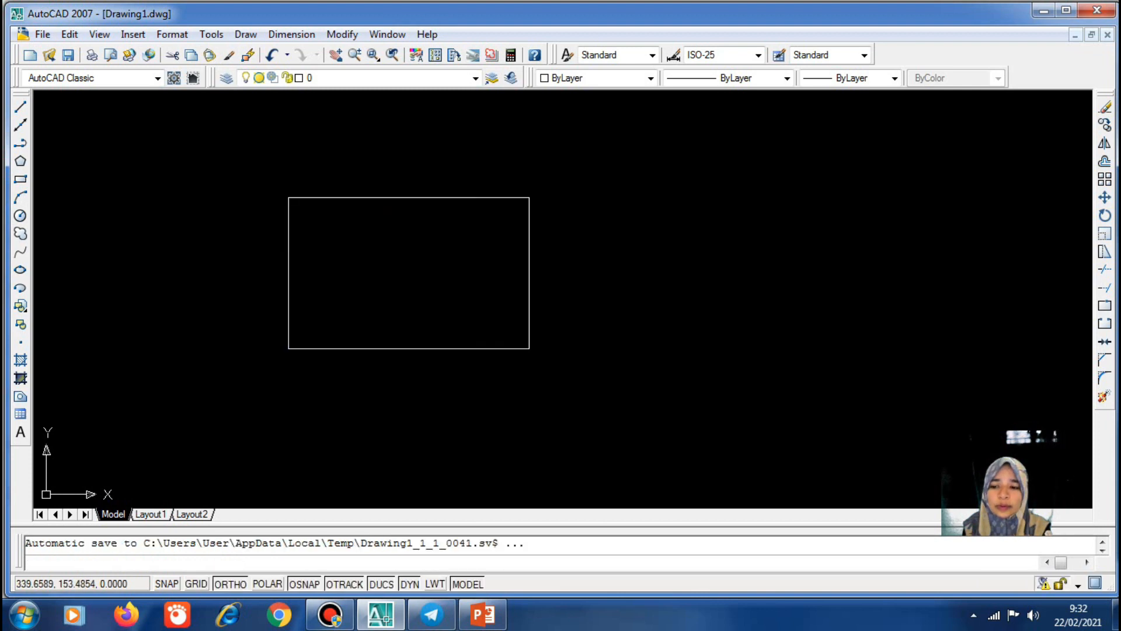
pyautogui.click(247, 181)
pyautogui.click(604, 420)
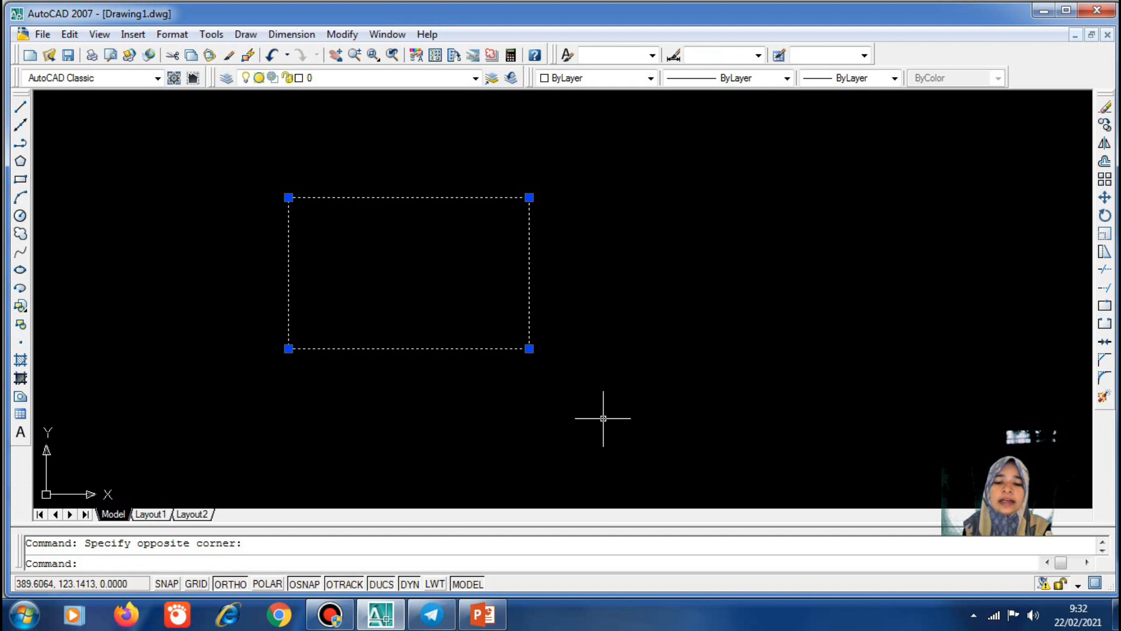
pyautogui.press('Delete')
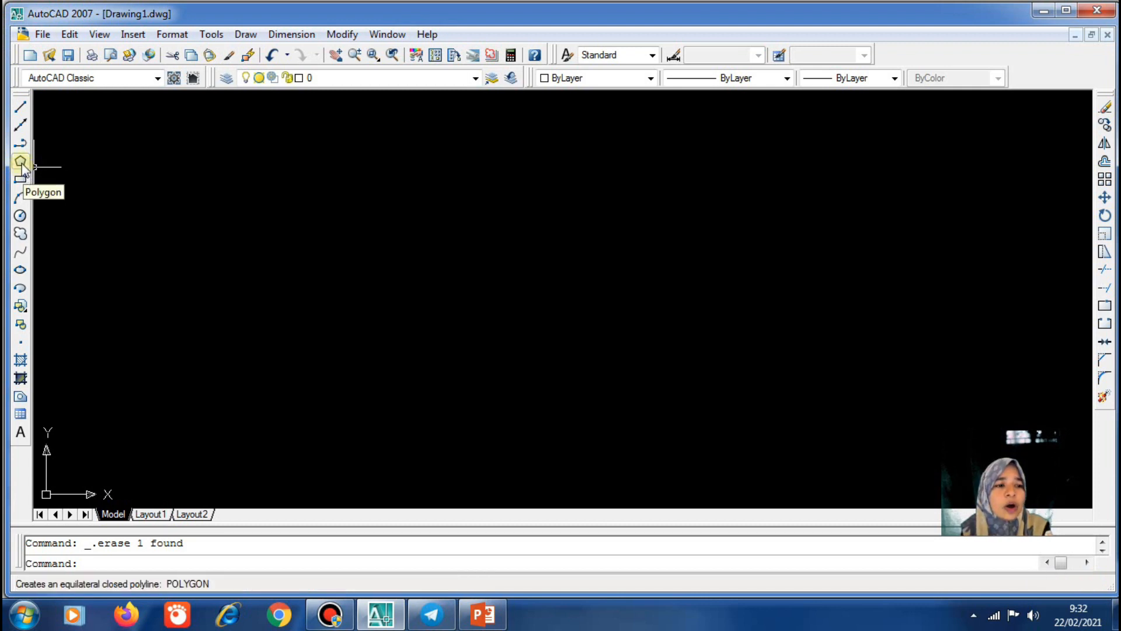
# Draw a 5-sided polygon inscribed in a circle of radius 100
pyautogui.click(252, 36)
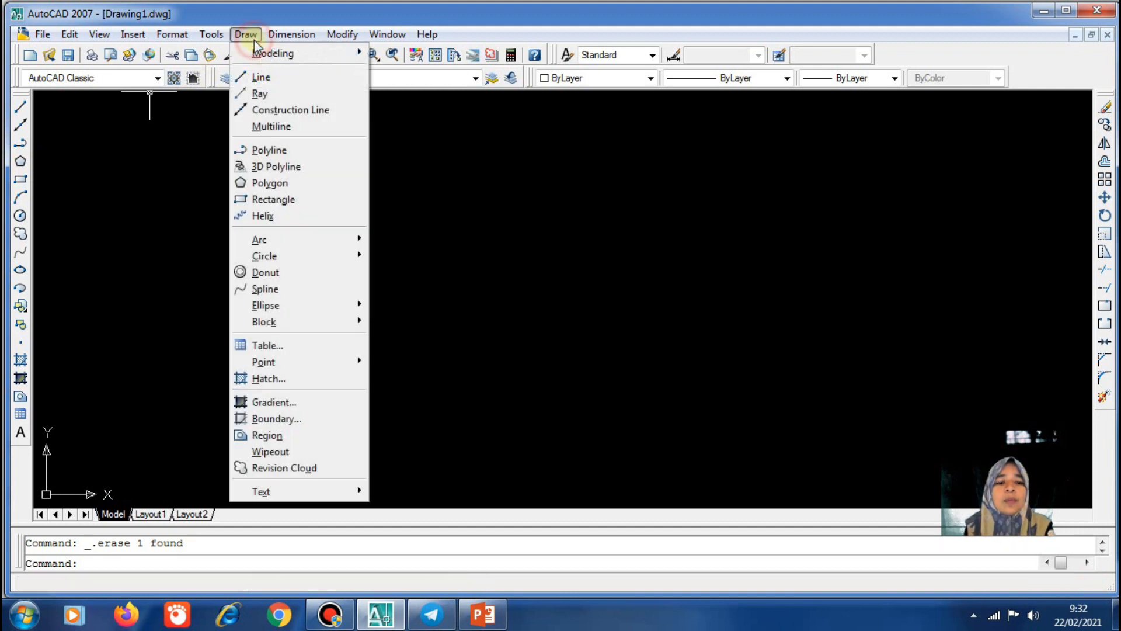
pyautogui.click(270, 183)
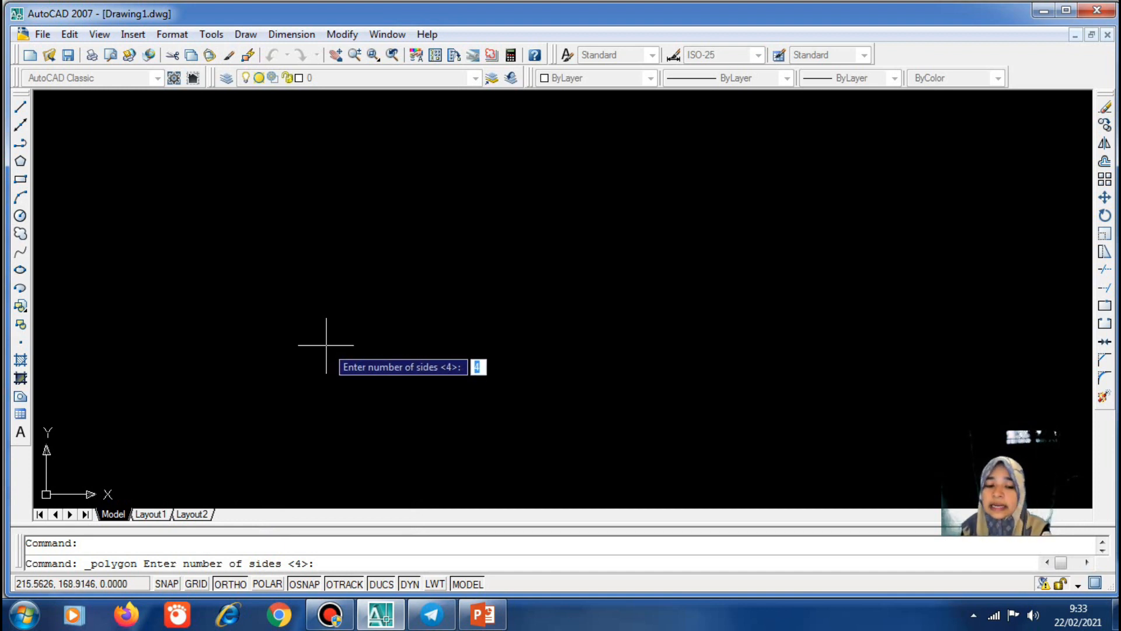
pyautogui.write('5')
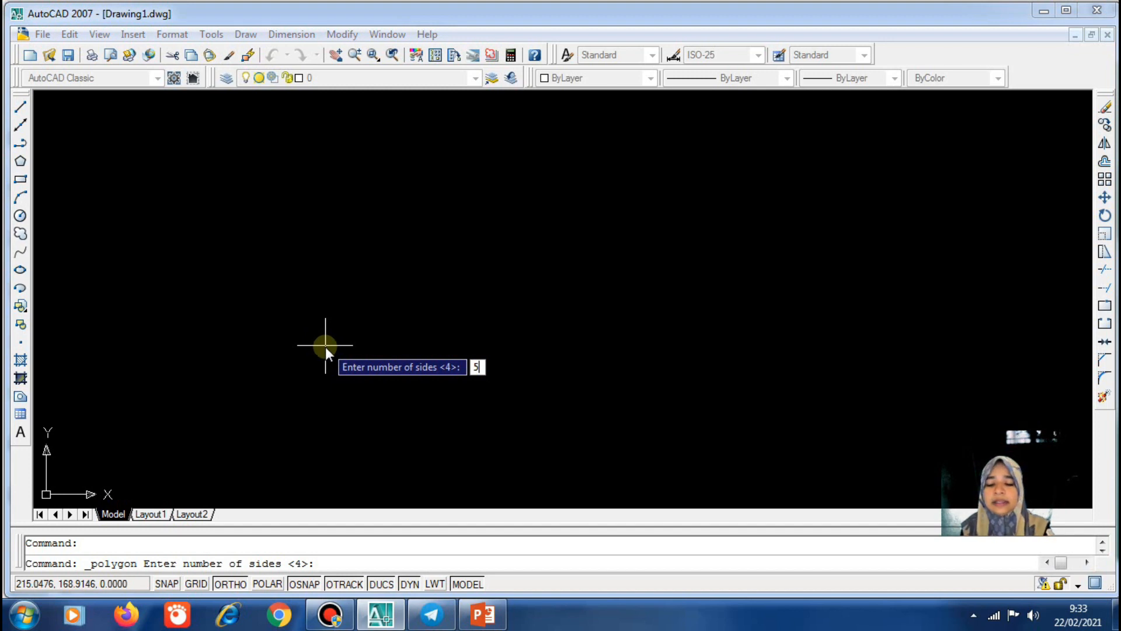
pyautogui.press('Return')
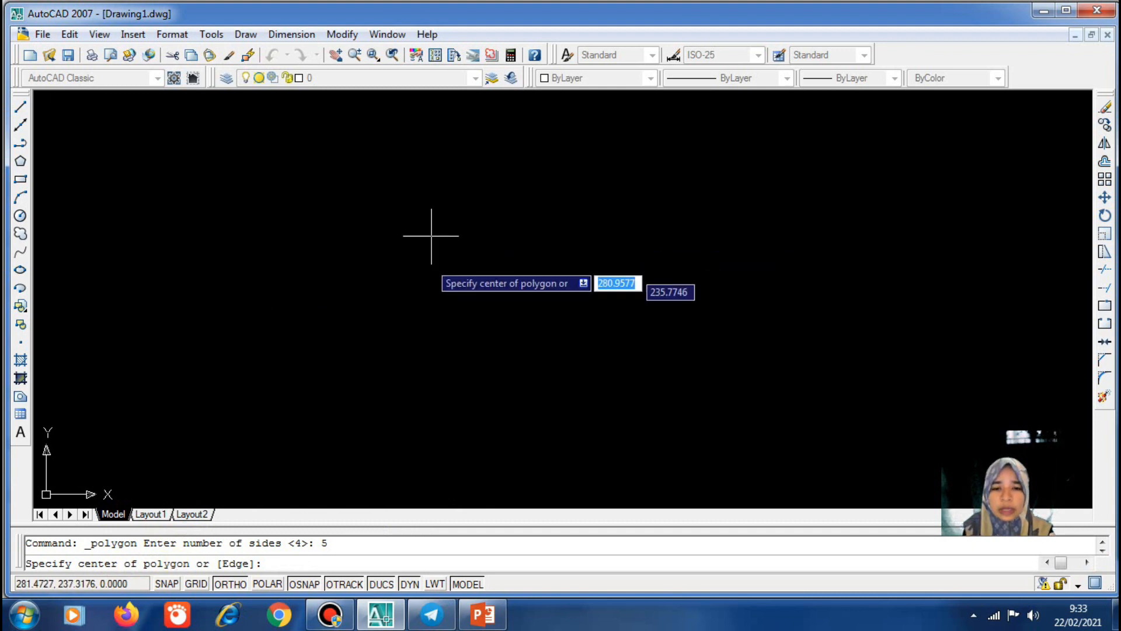
pyautogui.click(497, 300)
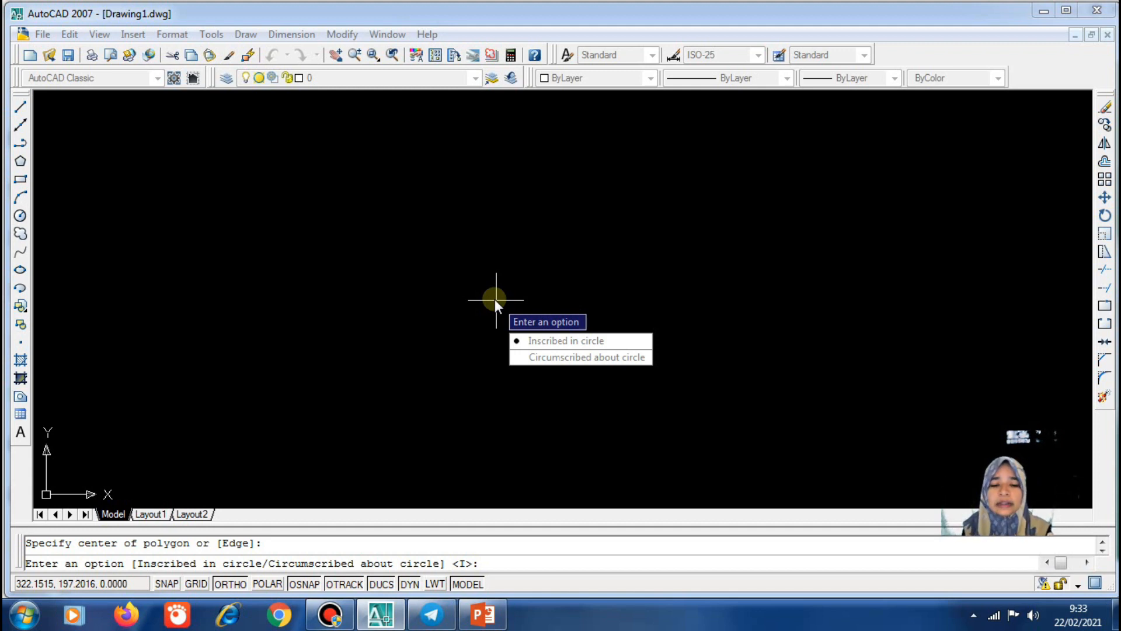
pyautogui.write('i')
pyautogui.press('Return')
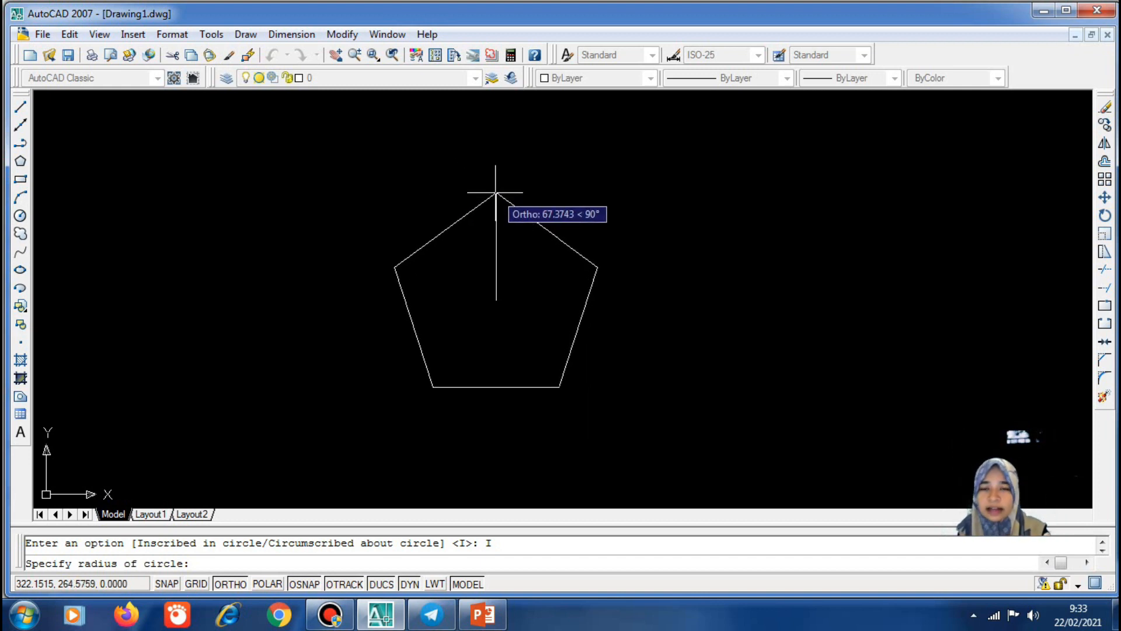
pyautogui.write('100')
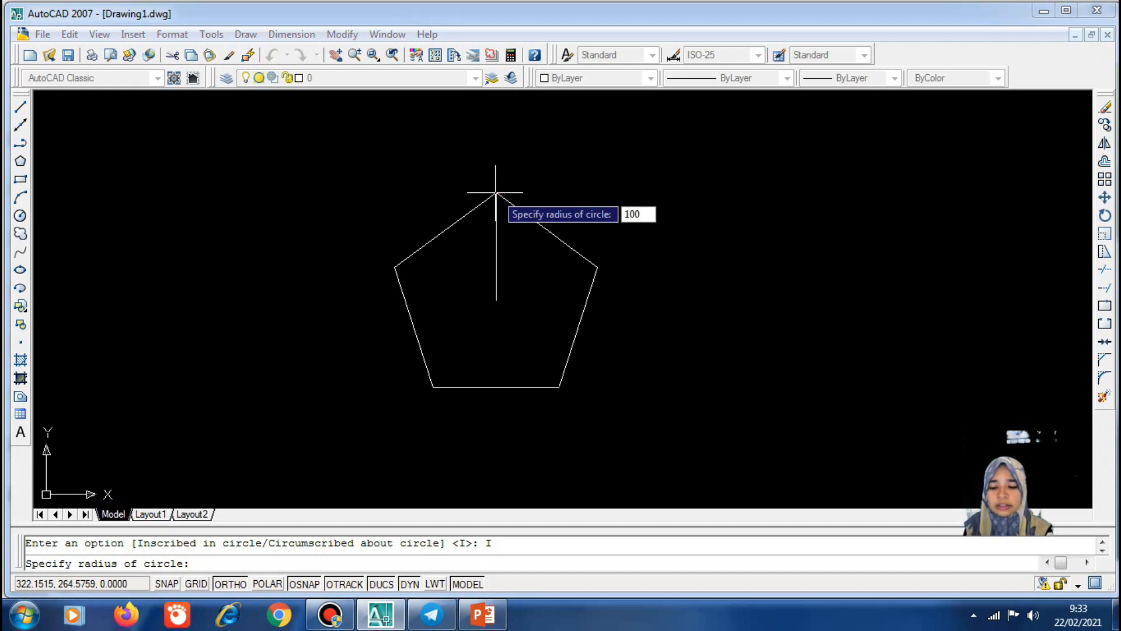
pyautogui.press('Return')
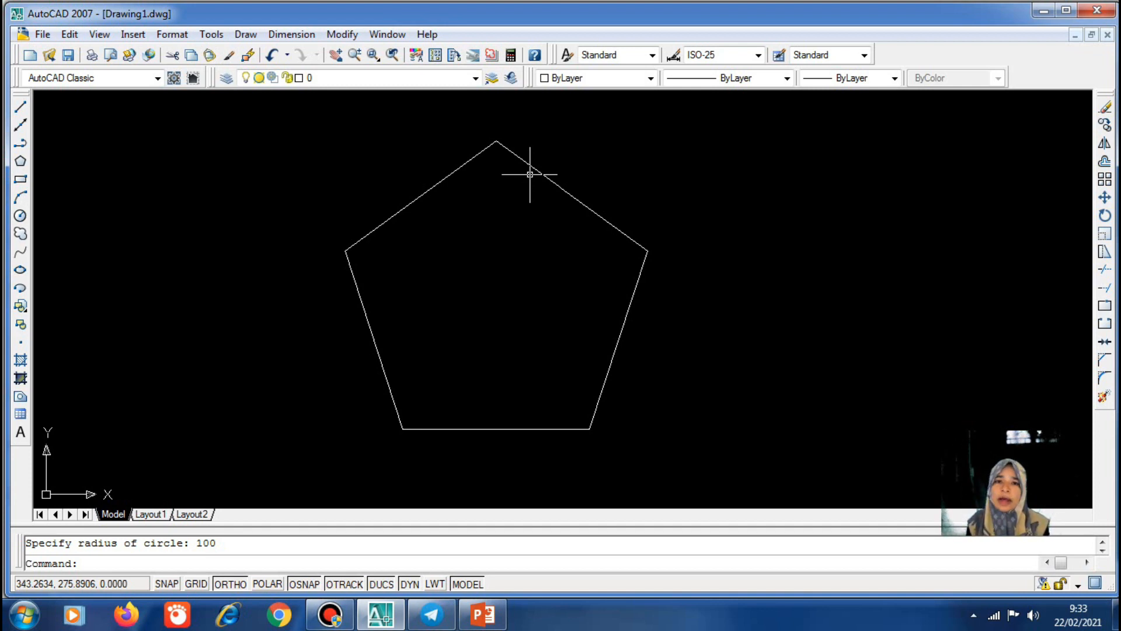
pyautogui.scroll(-2, 149, 240)
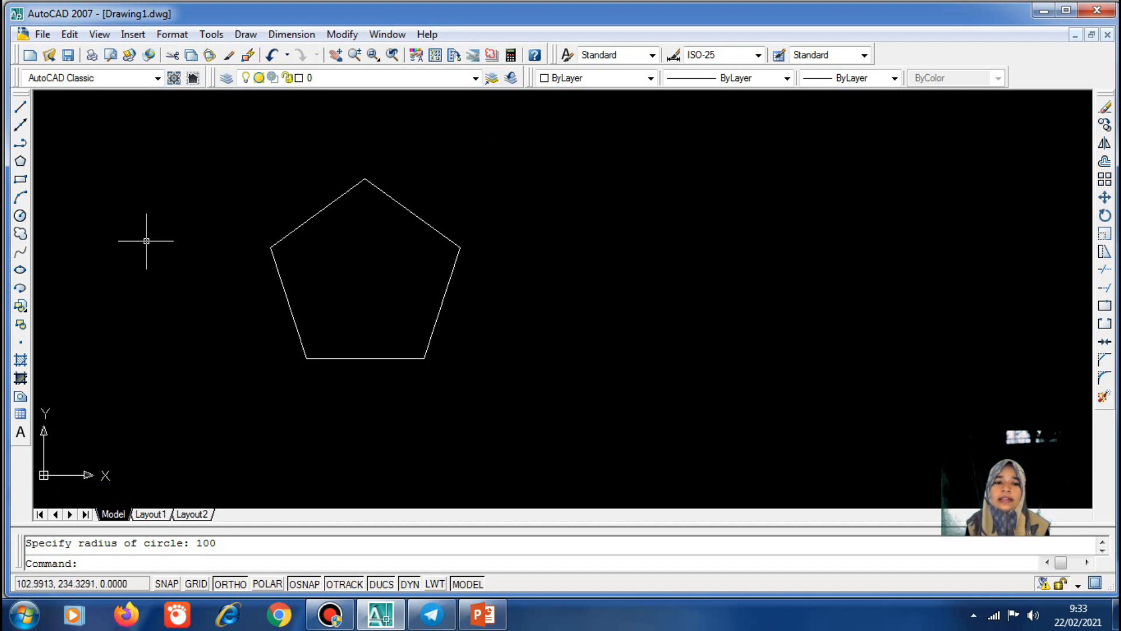
# Draw a 6-sided polygon inscribed in a radius-100 circle right of the pentagon
pyautogui.click(21, 162)
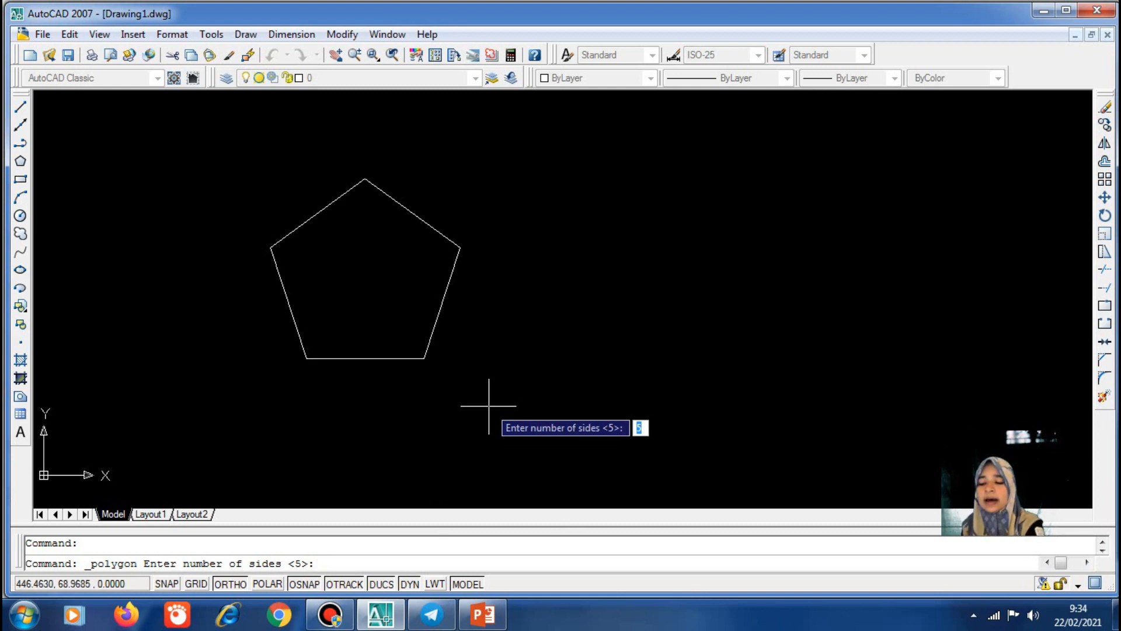
pyautogui.write('6')
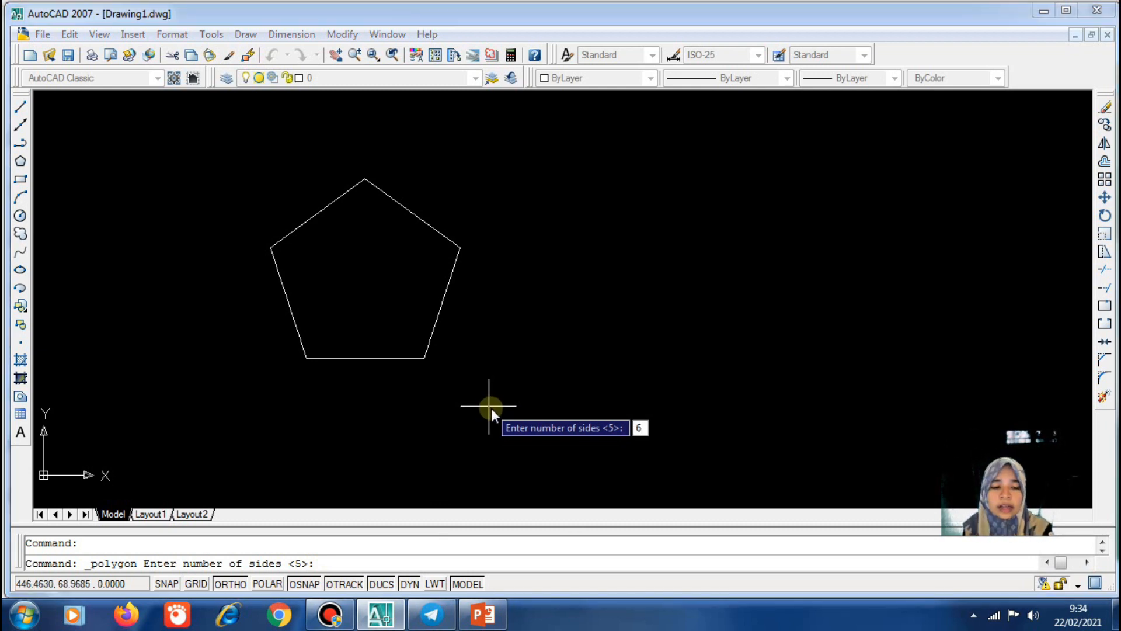
pyautogui.press('Return')
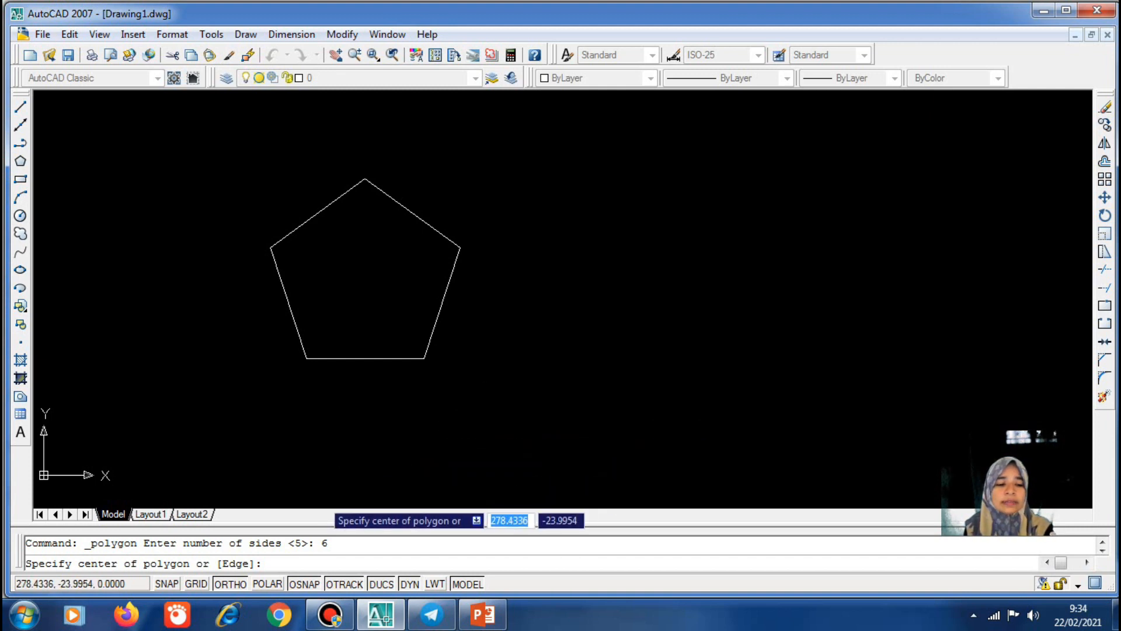
pyautogui.click(678, 271)
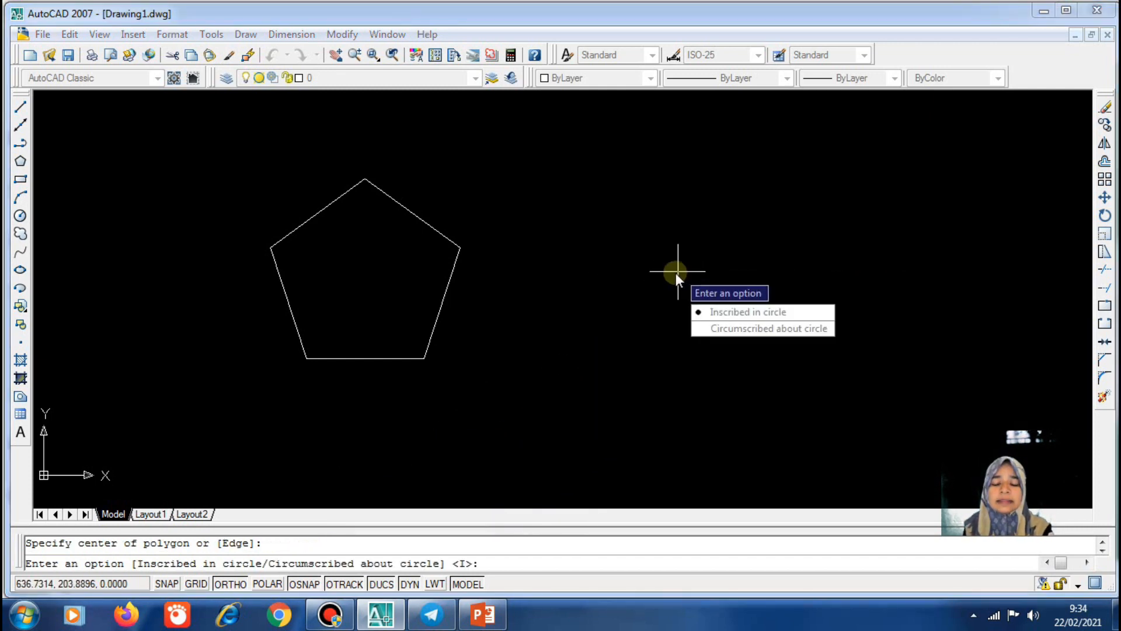
pyautogui.press('Return')
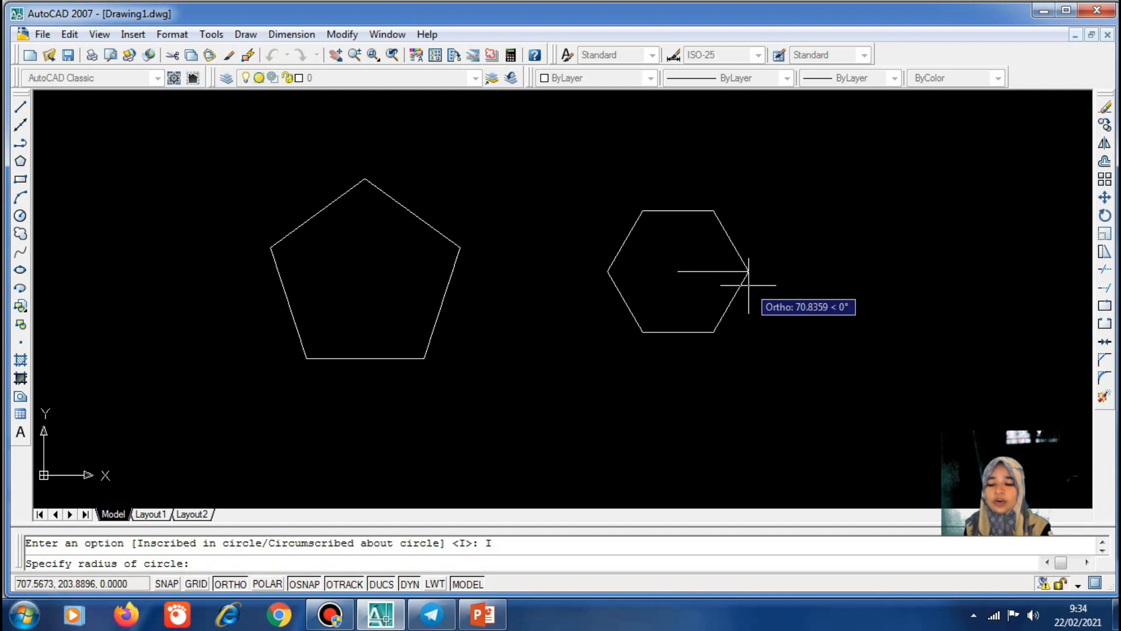
pyautogui.write('100')
pyautogui.press('Return')
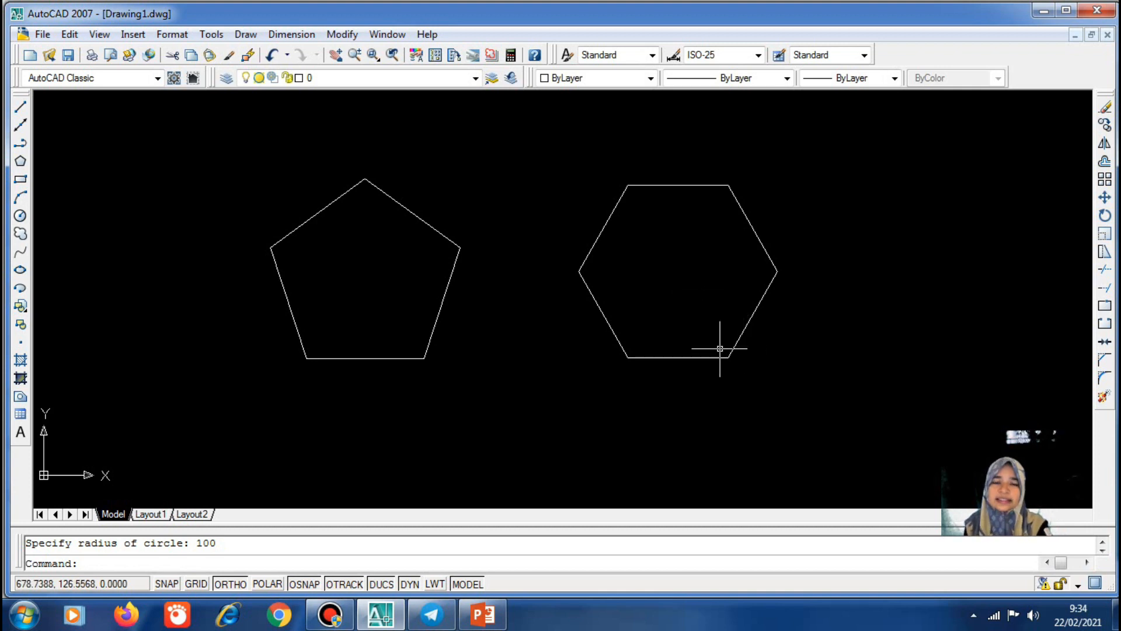
pyautogui.press('Return')
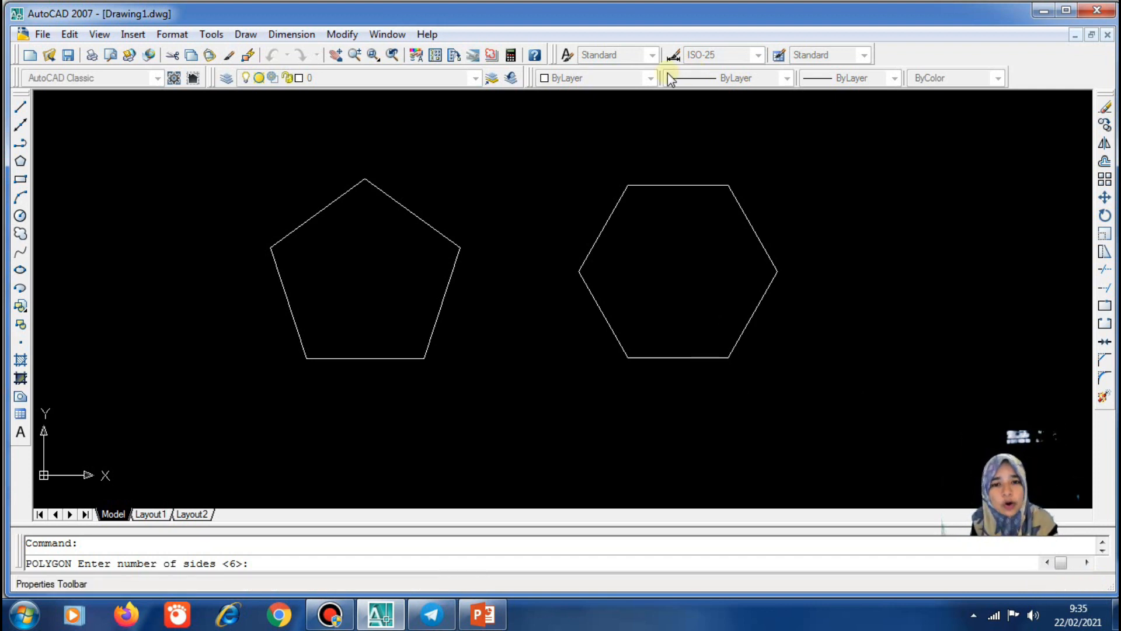
# Look at slide 18's Modify toolbar commands in PowerPoint, then return to AutoCAD
pyautogui.click(485, 614)
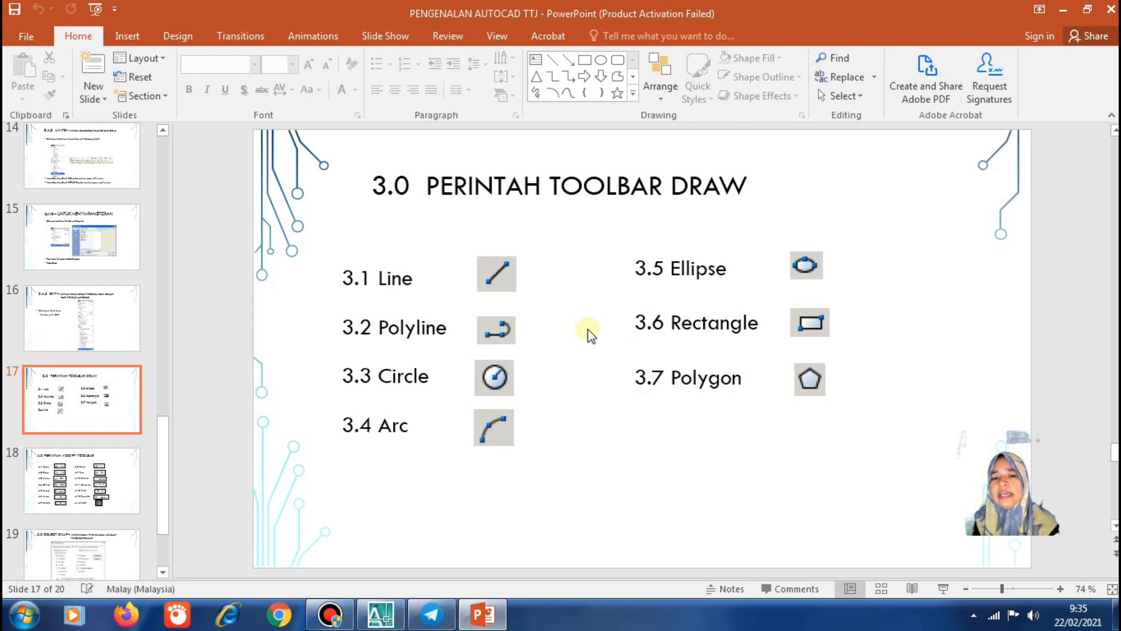
pyautogui.scroll(-1, 589, 330)
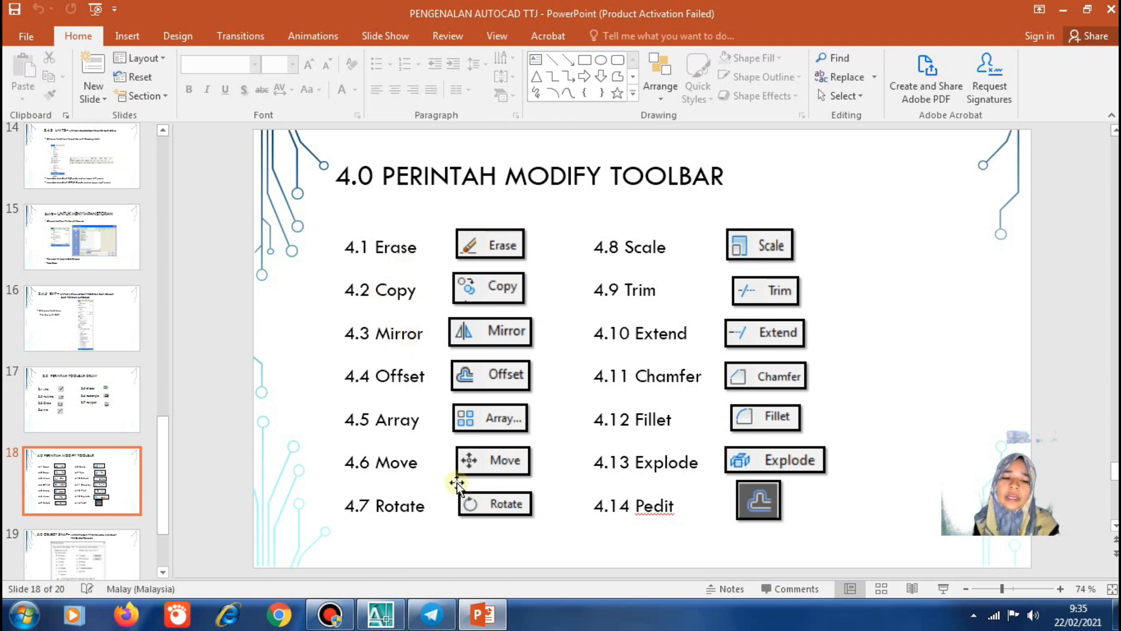
pyautogui.click(380, 614)
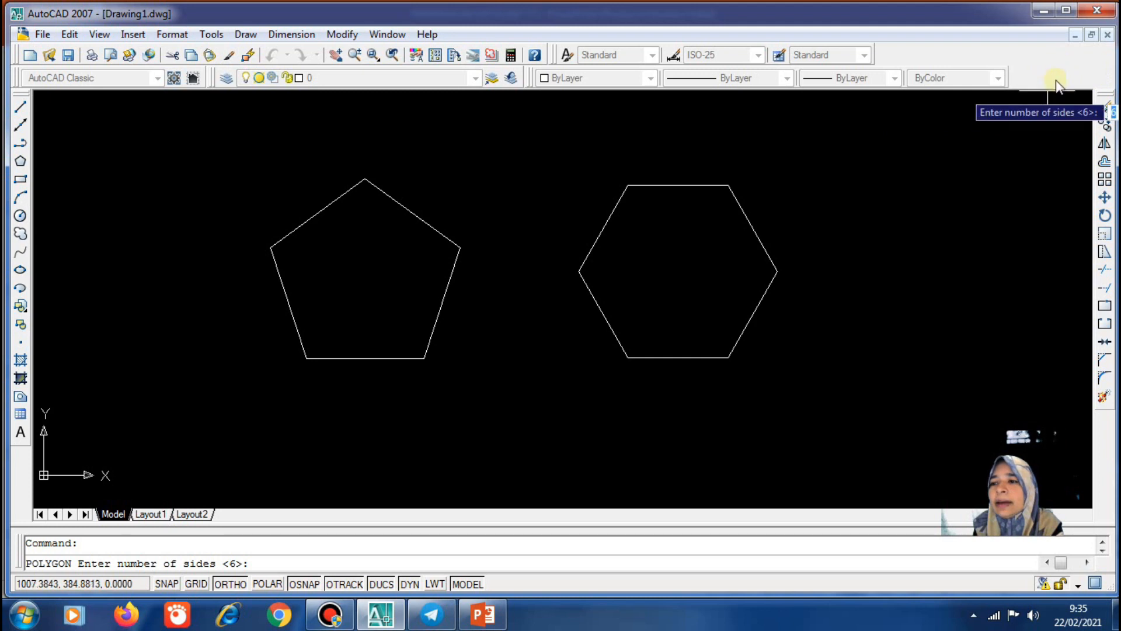
# Check the toolbar list, then open the Modify menu containing Copy
pyautogui.rightClick(1032, 54)
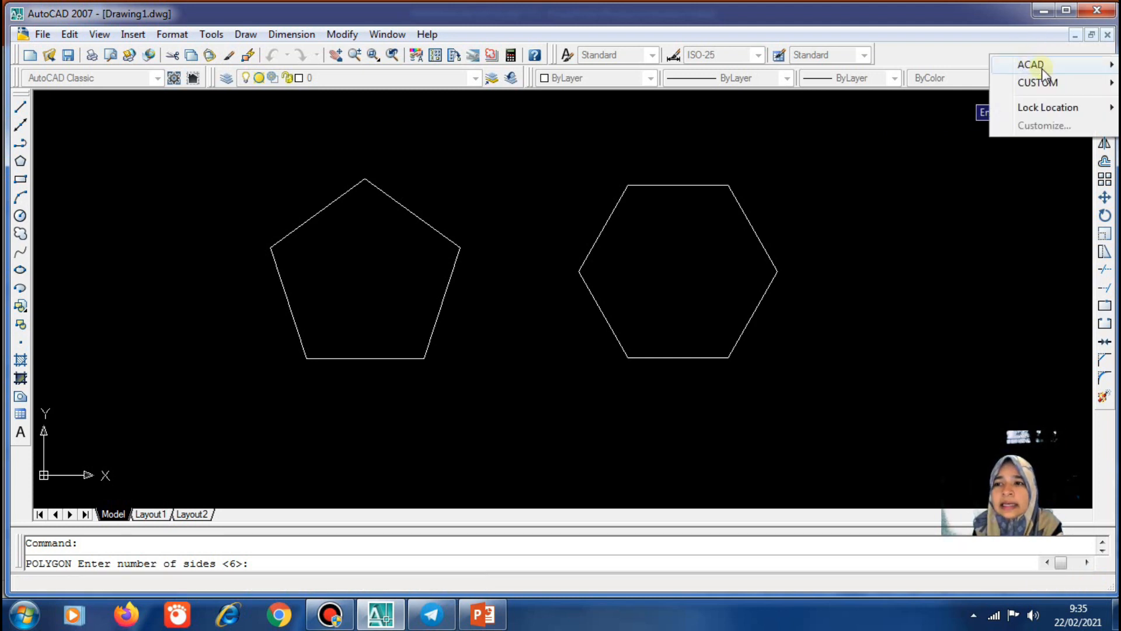
pyautogui.moveTo(1043, 69)
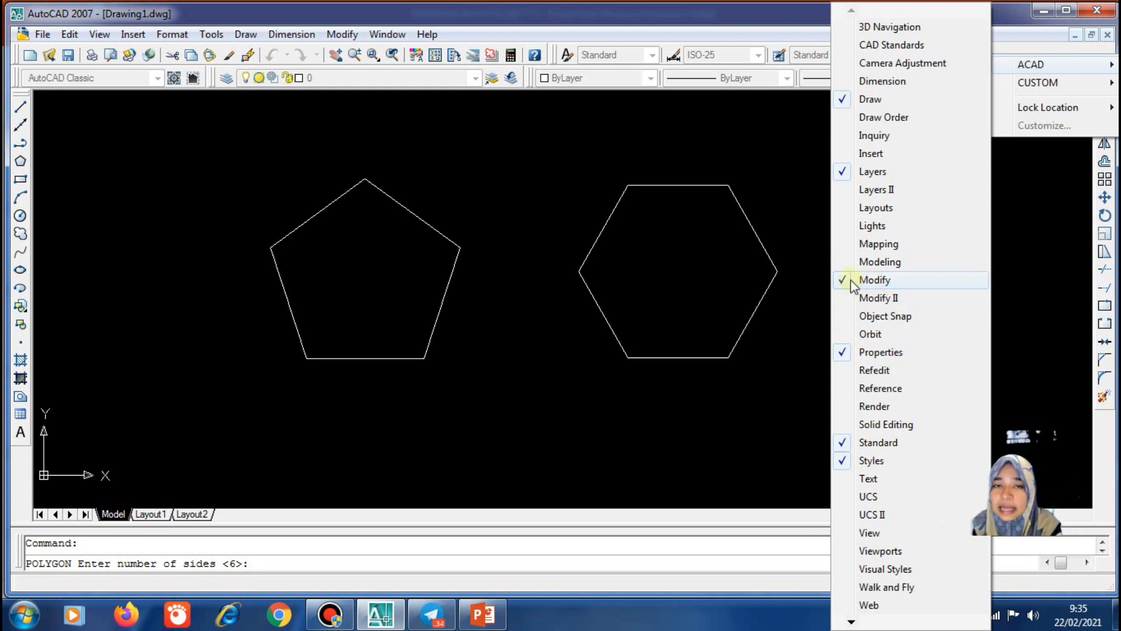
pyautogui.click(779, 188)
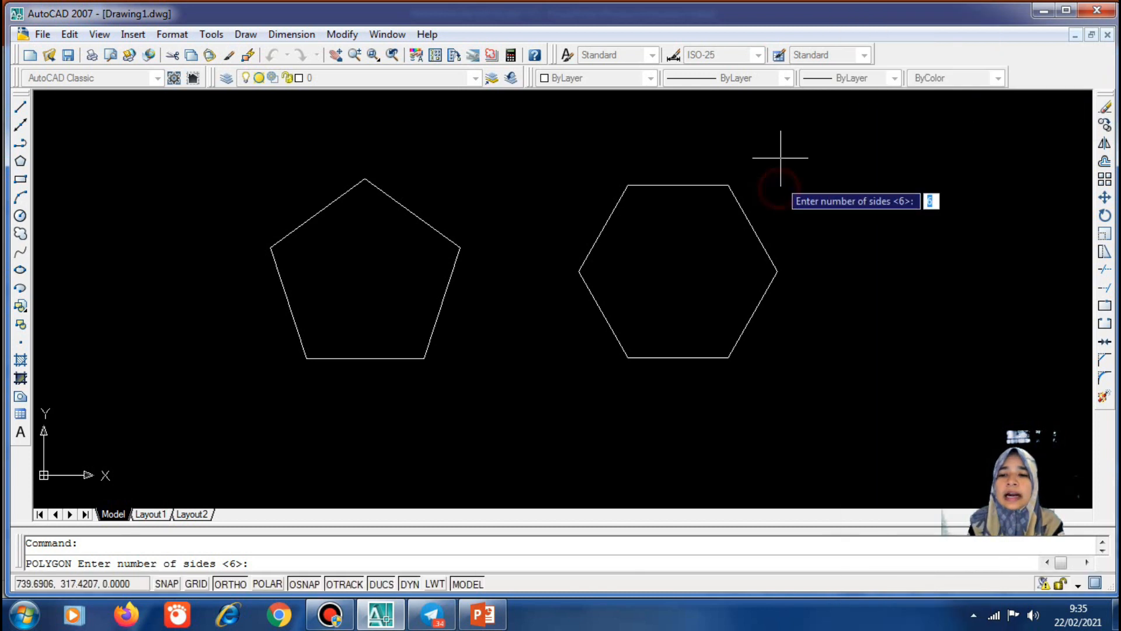
pyautogui.click(343, 35)
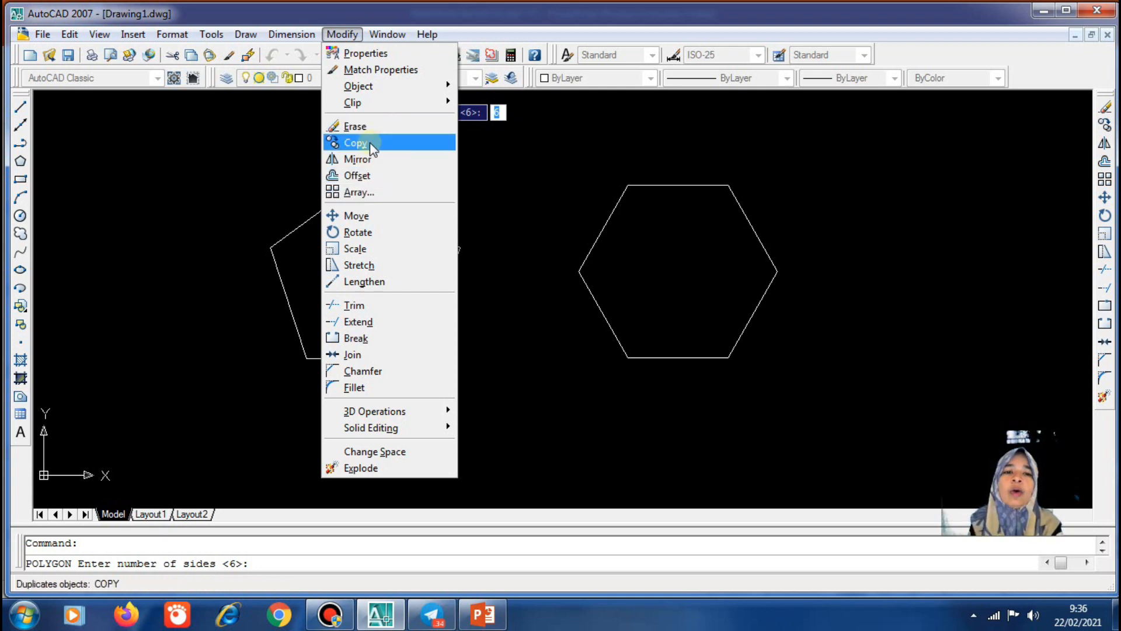
pyautogui.click(551, 106)
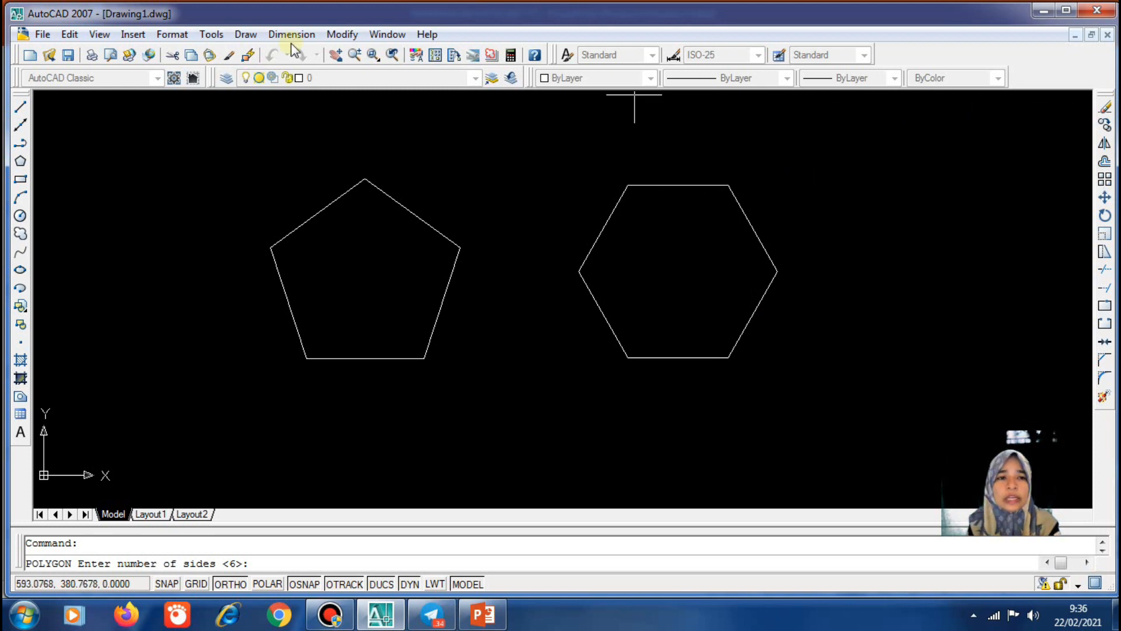
pyautogui.click(342, 33)
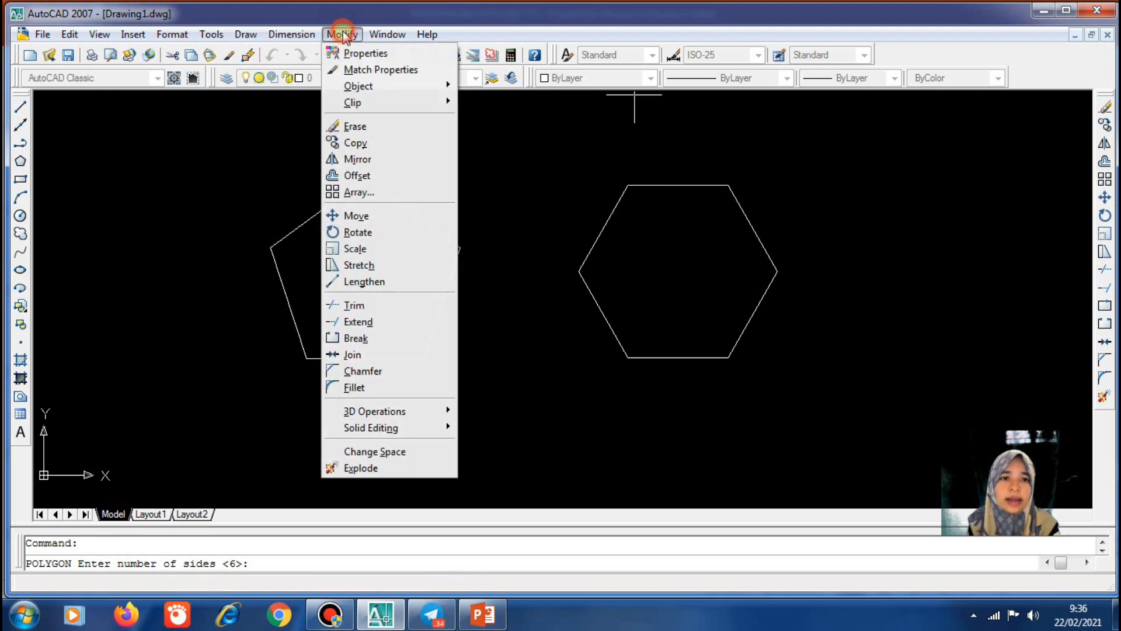
# Copy the hexagon from its lower-left vertex to a point just right of it, Ortho off
pyautogui.click(392, 142)
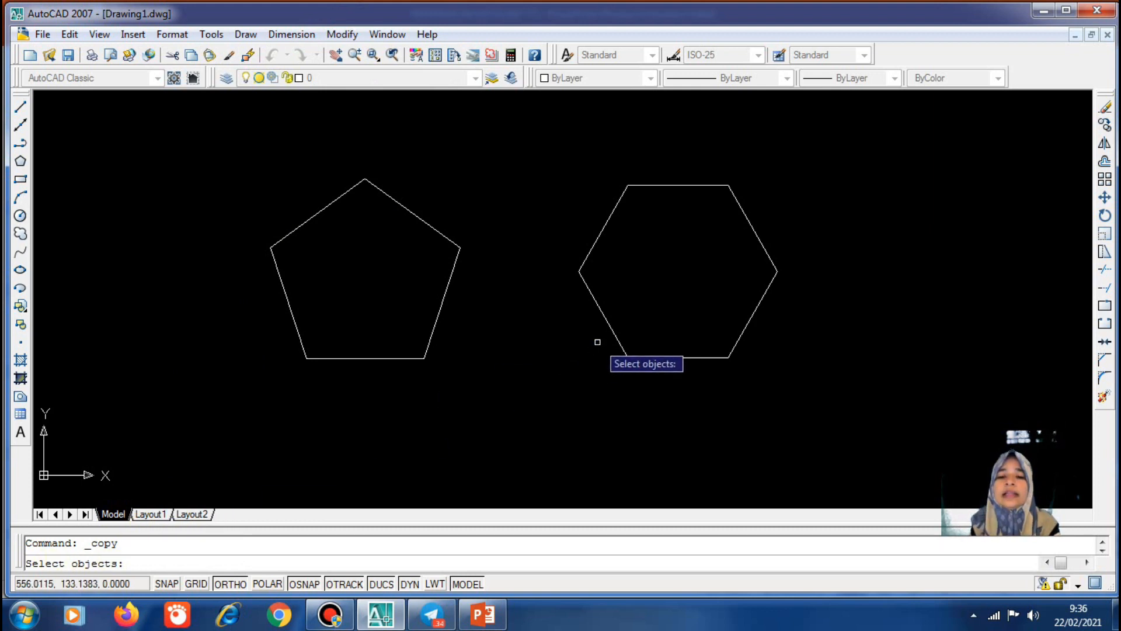
pyautogui.click(609, 324)
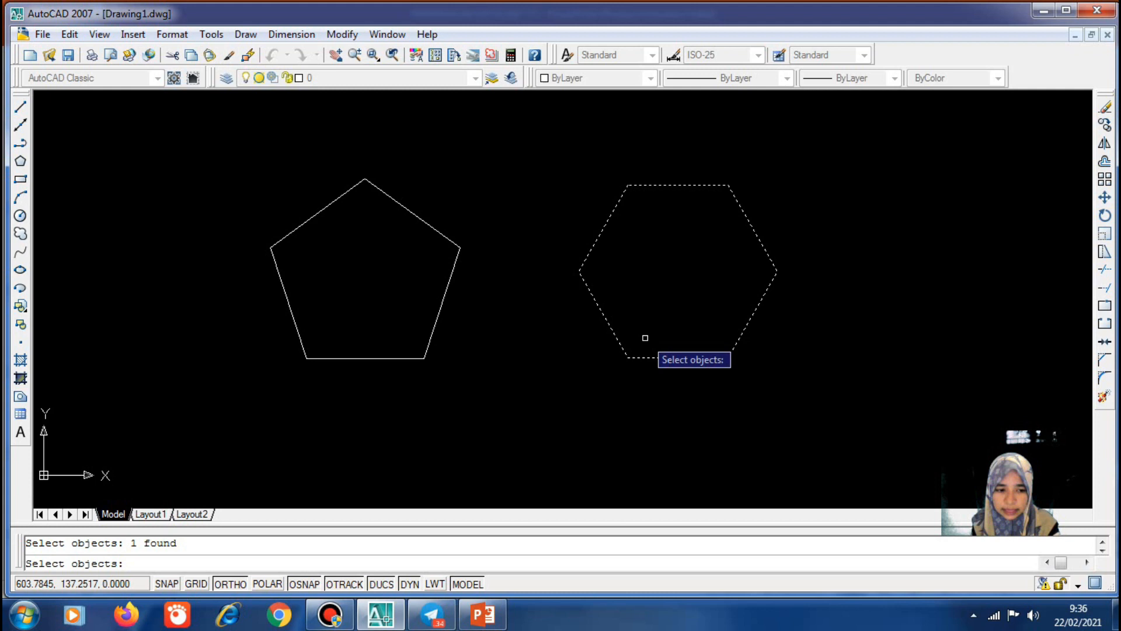
pyautogui.press('Return')
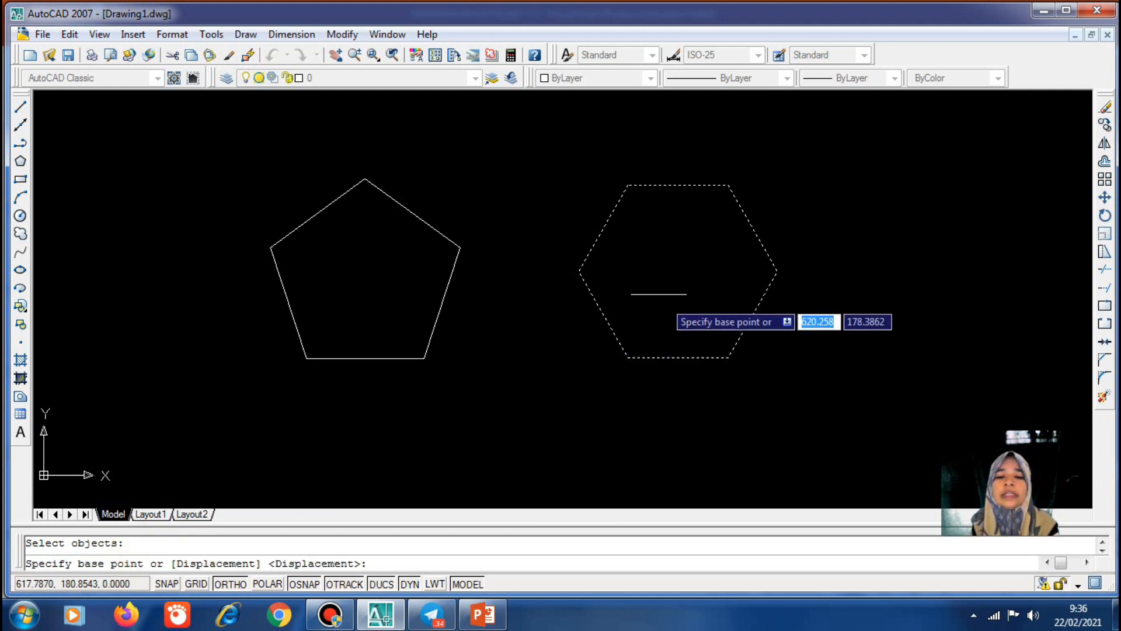
pyautogui.click(627, 357)
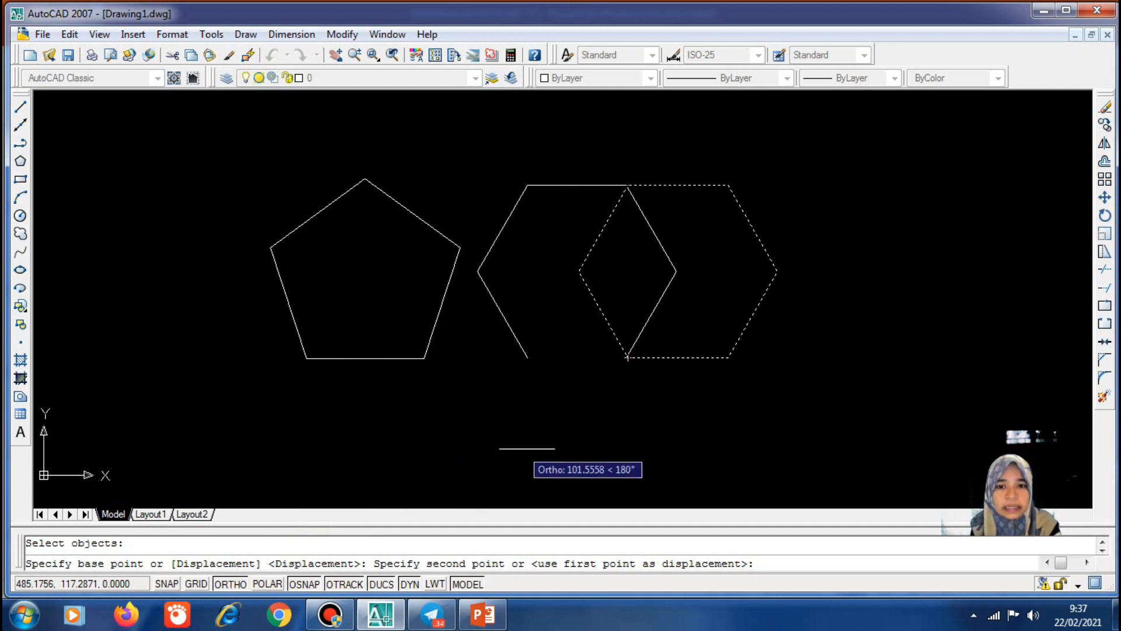
pyautogui.press('F8')
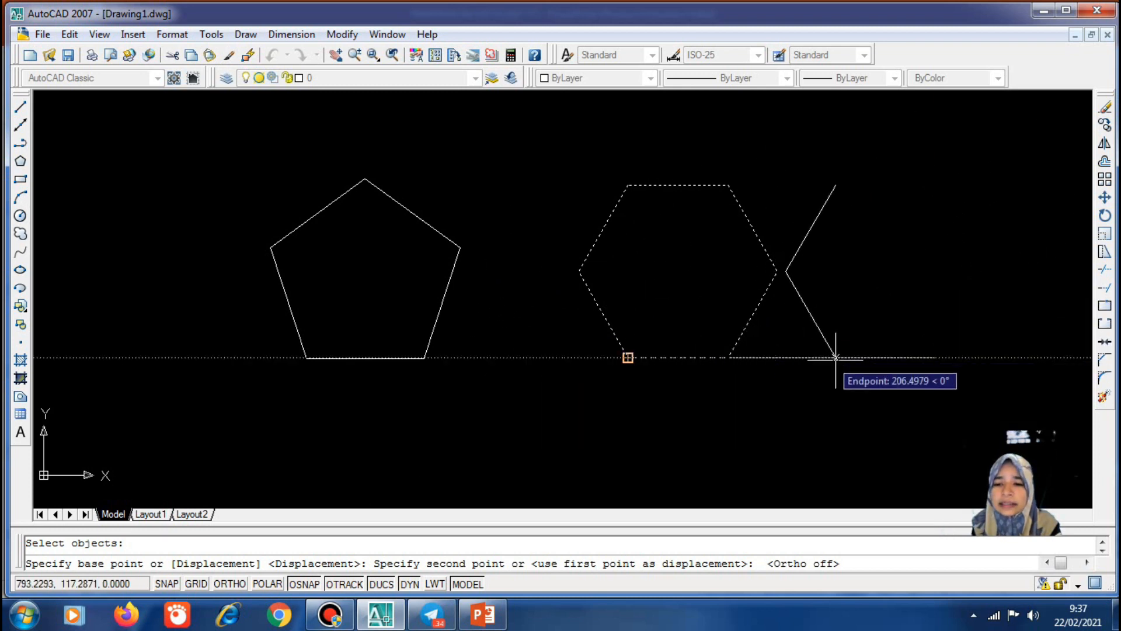
pyautogui.click(840, 357)
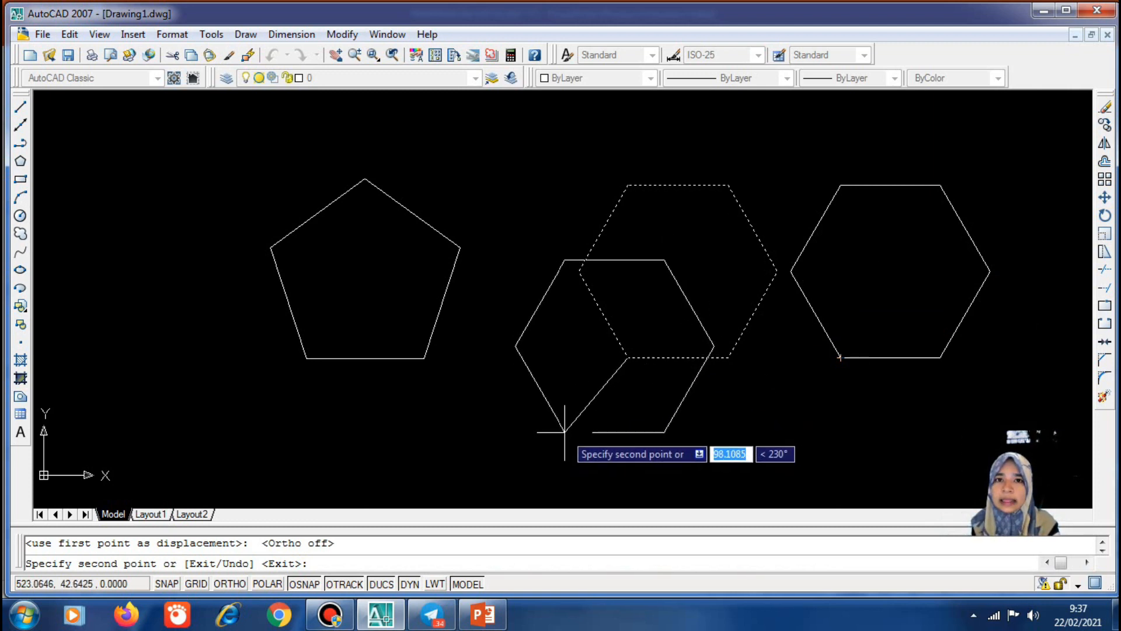
pyautogui.press('Return')
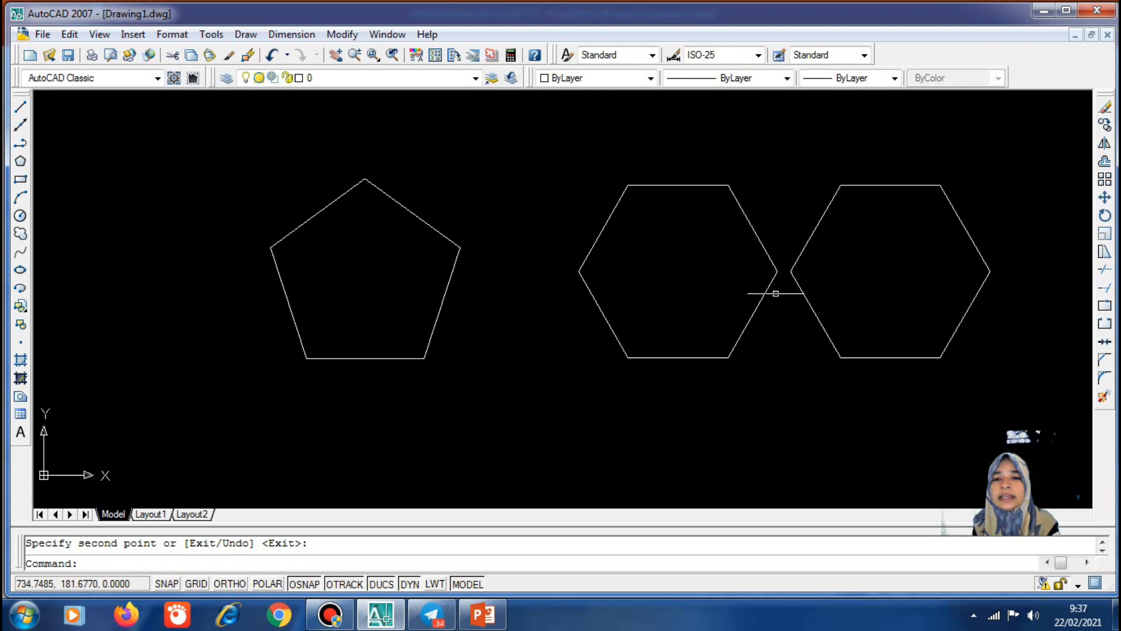
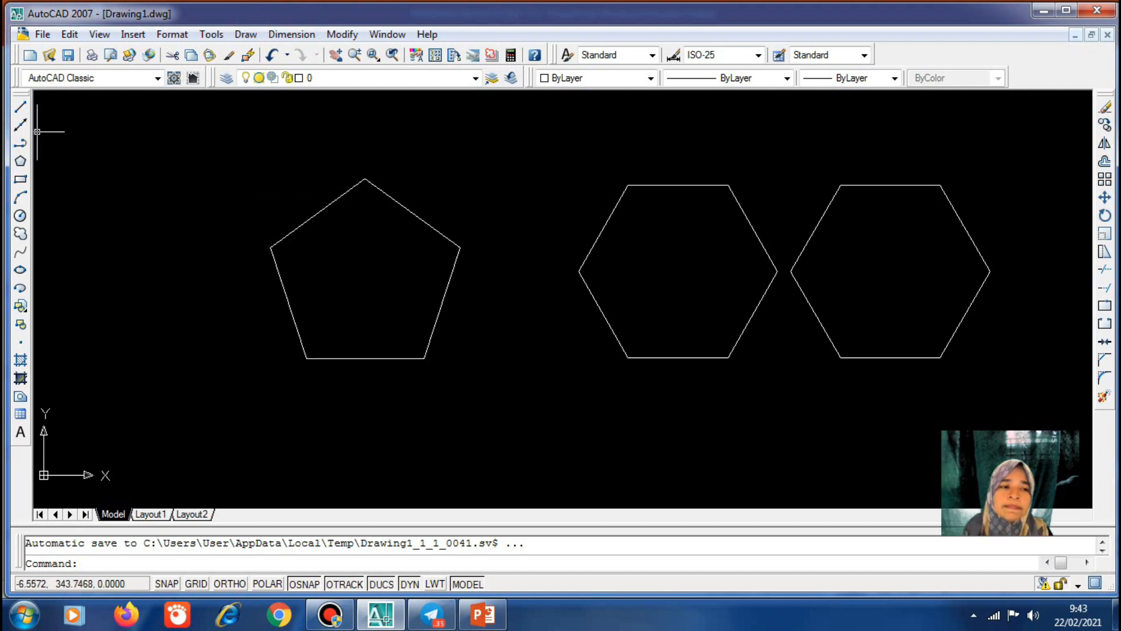
# Draw a line from the pentagon's top vertex perpendicular down to its bottom edge
pyautogui.click(20, 108)
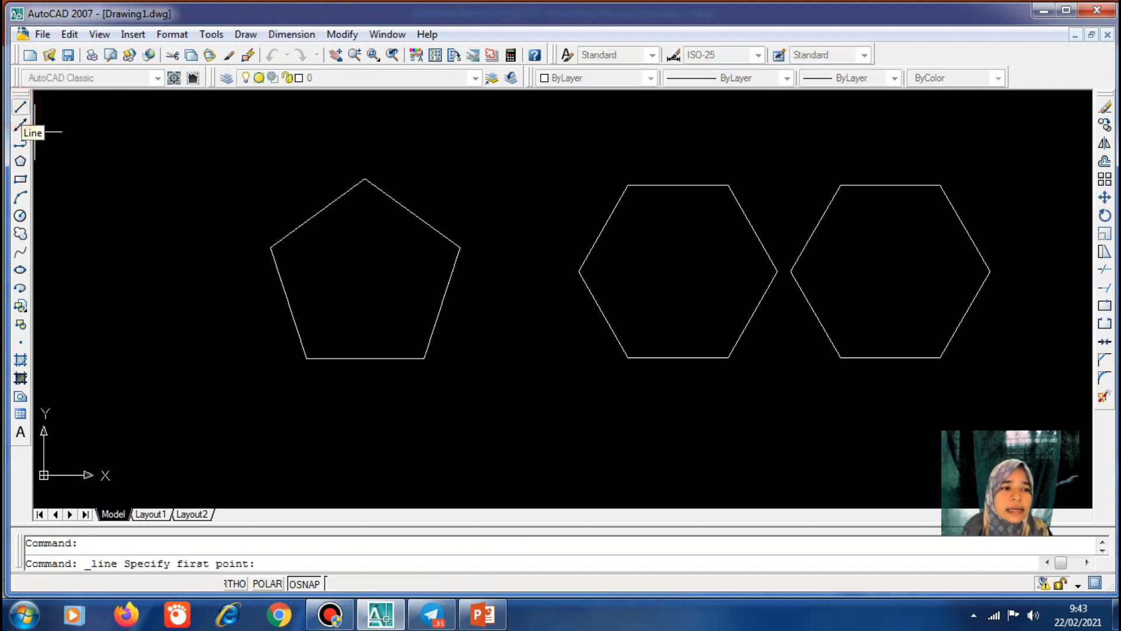
pyautogui.click(364, 178)
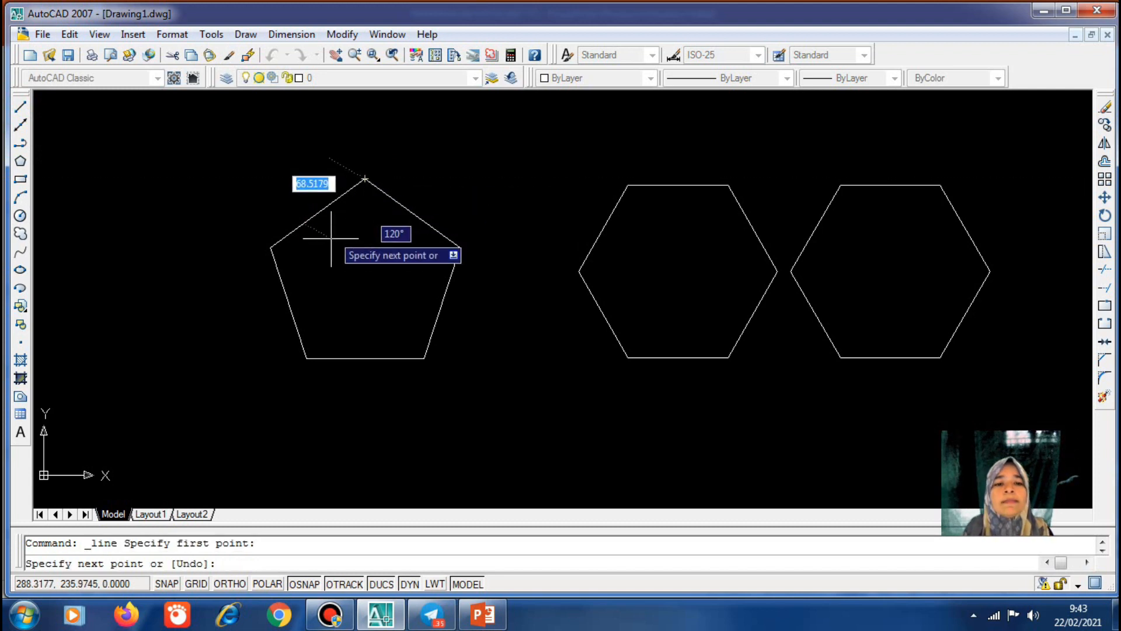
pyautogui.click(365, 358)
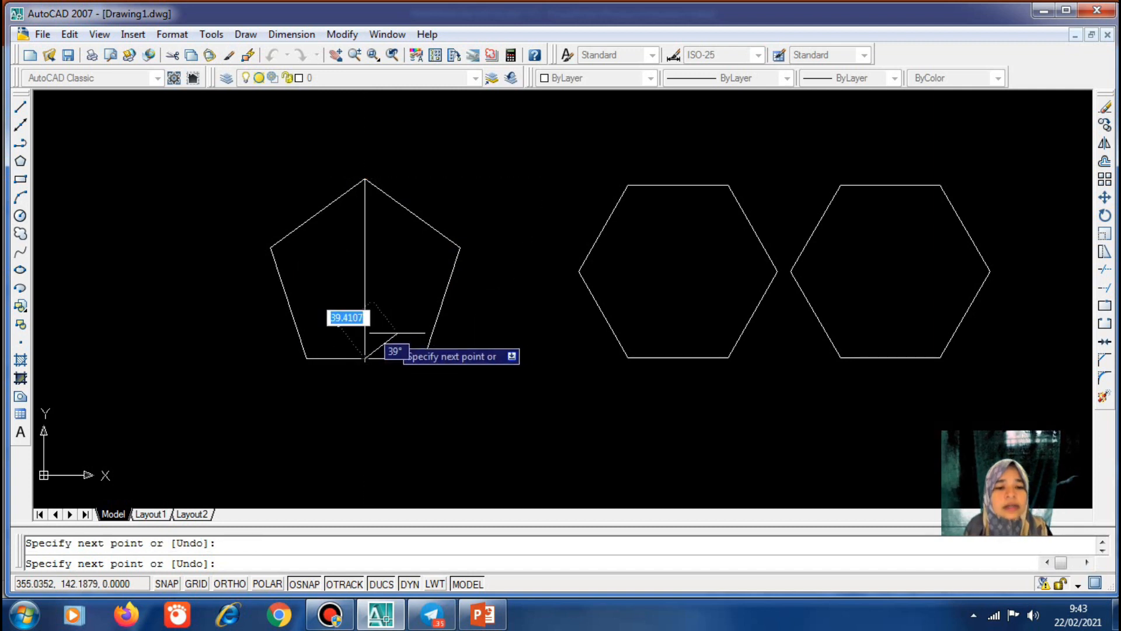
pyautogui.press('Return')
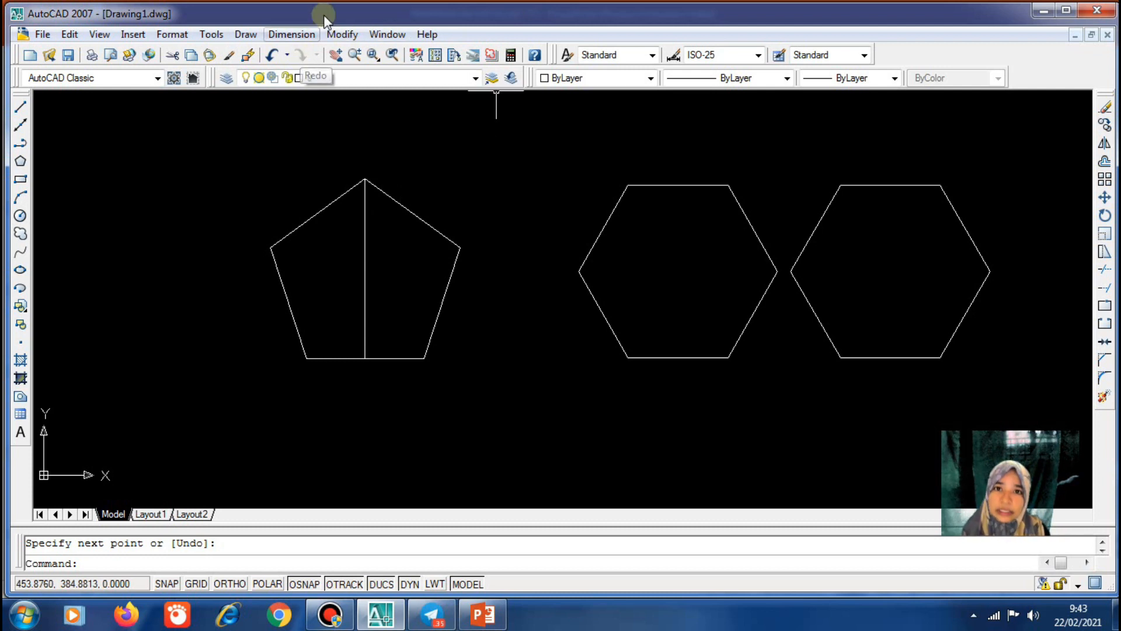
pyautogui.click(342, 34)
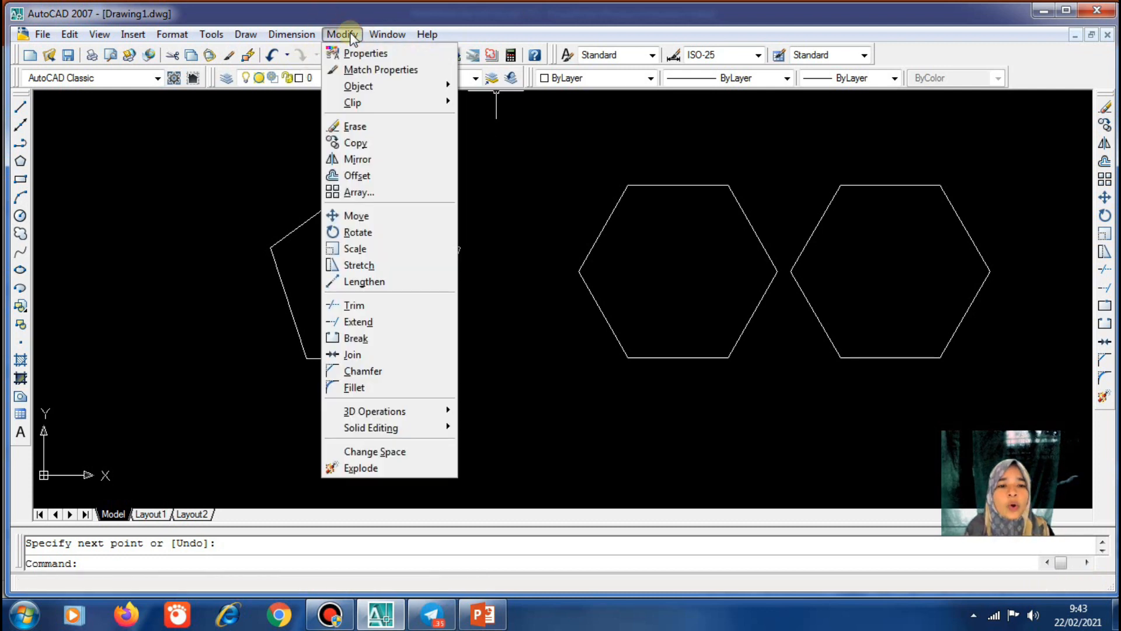
pyautogui.click(365, 306)
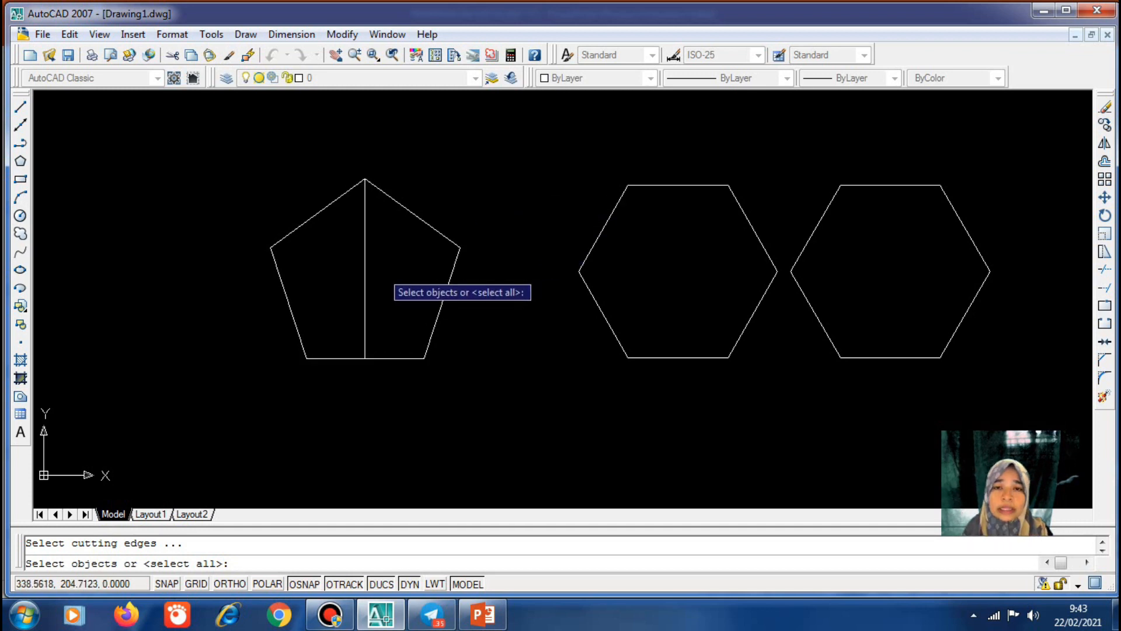
pyautogui.click(365, 248)
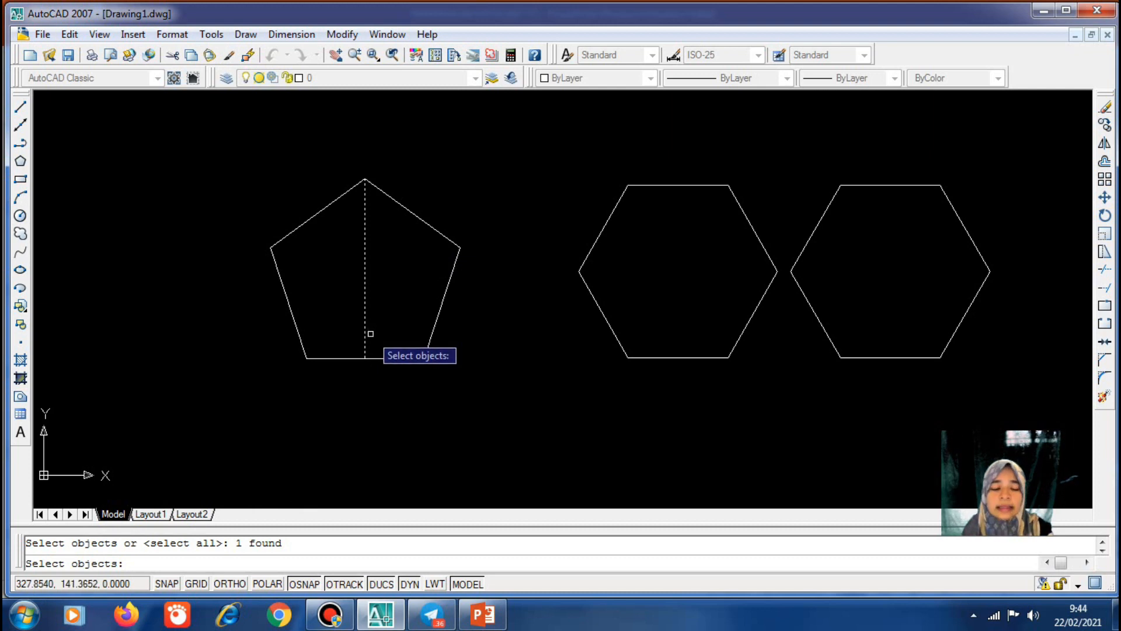
pyautogui.press('Return')
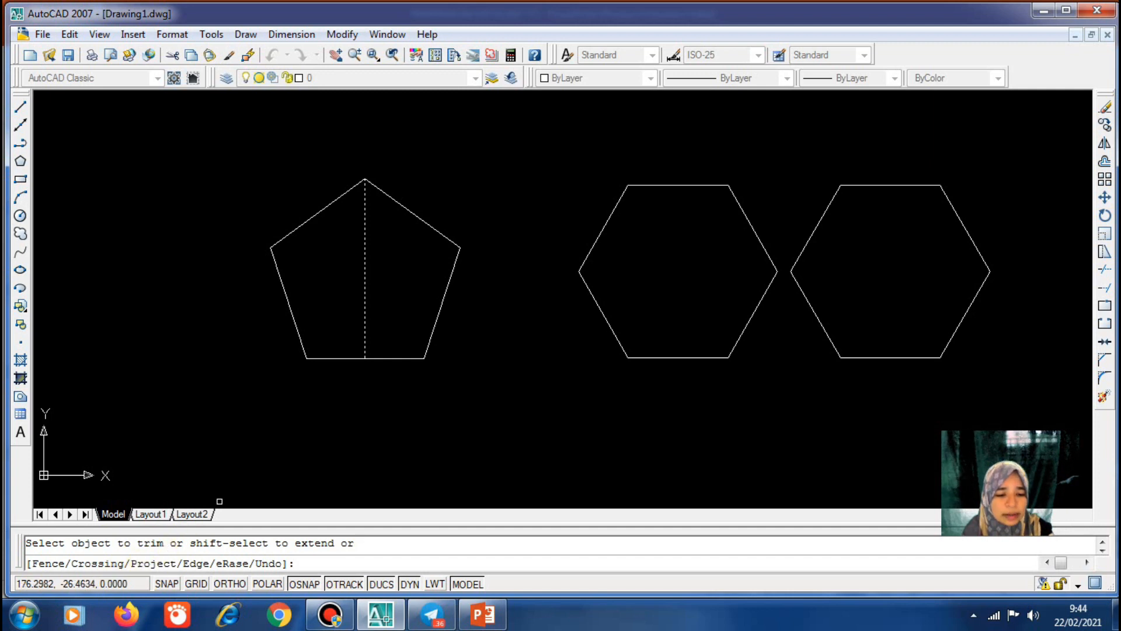
pyautogui.click(428, 224)
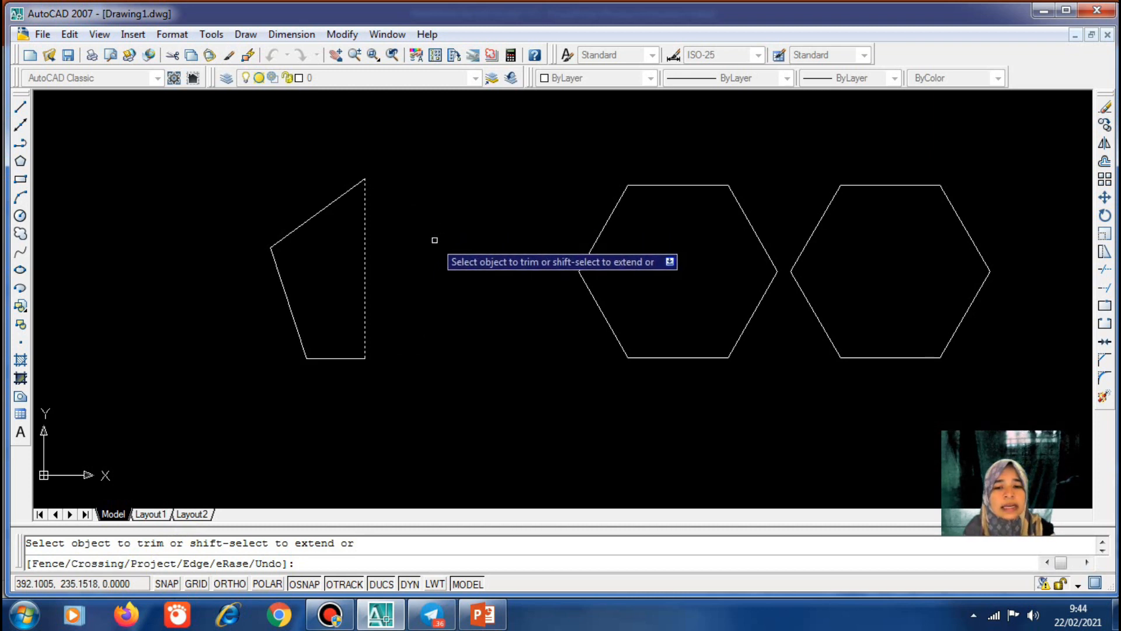
pyautogui.press('Return')
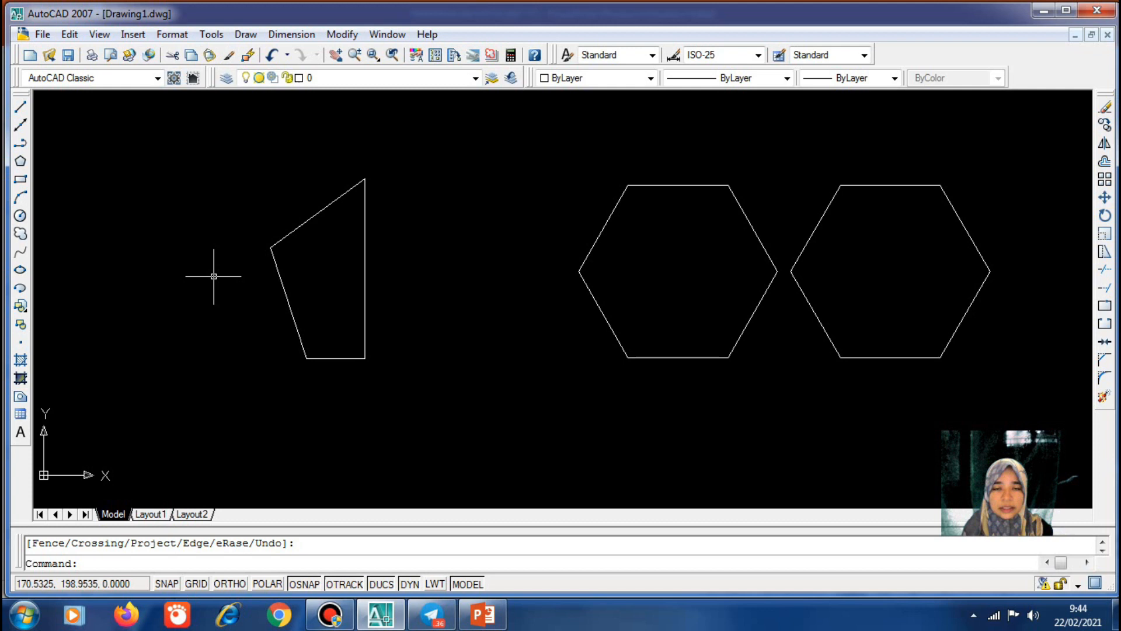
pyautogui.write('u')
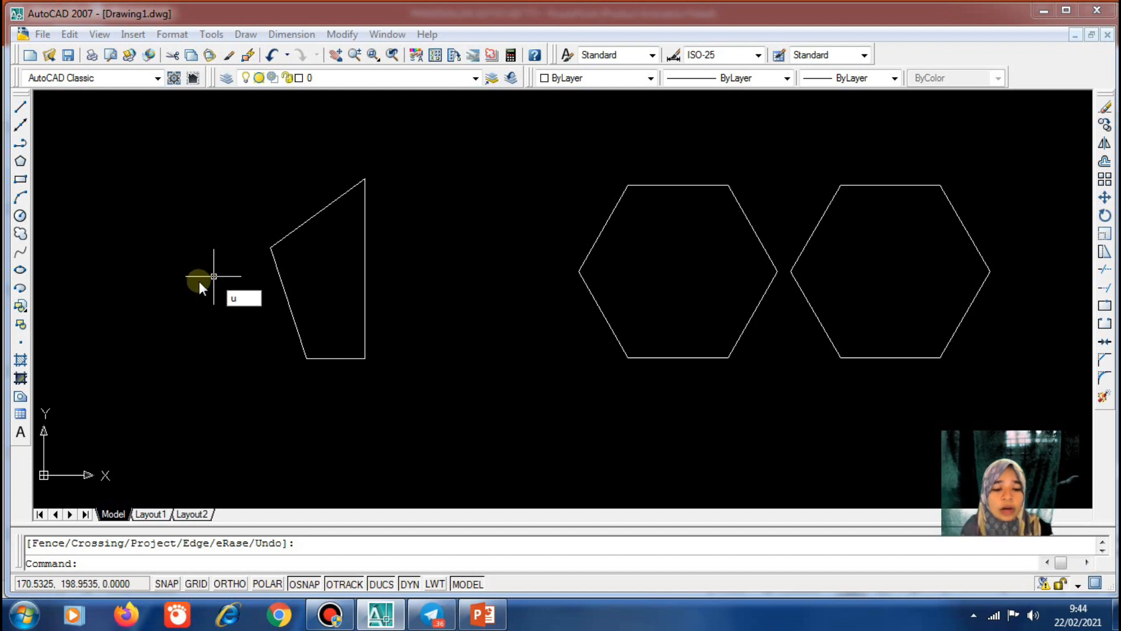
pyautogui.press('Return')
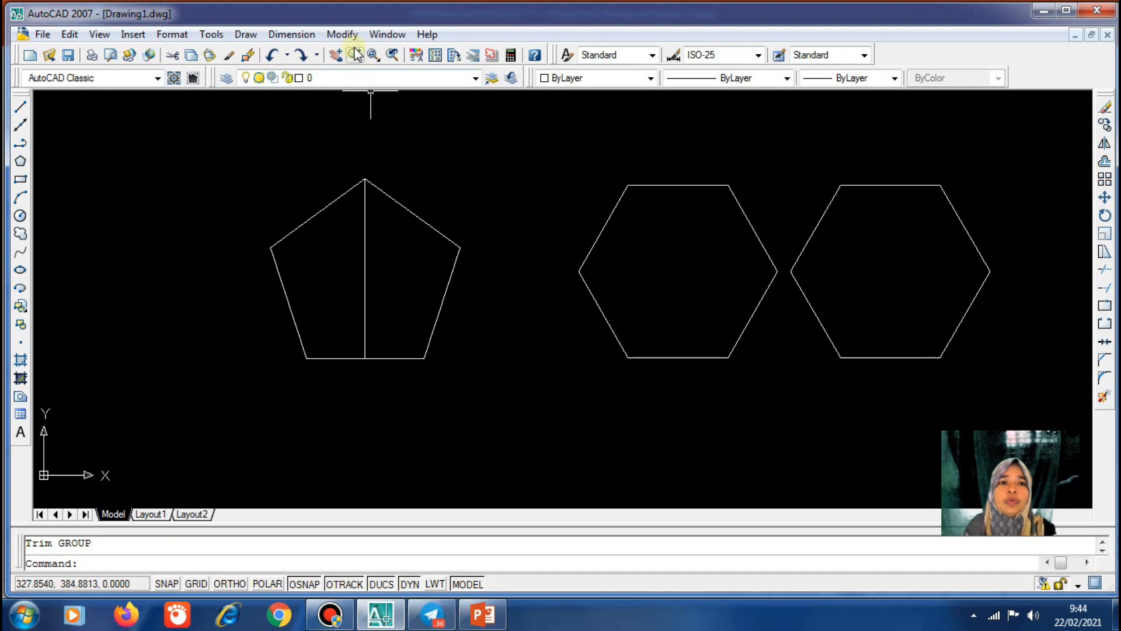
# Trim off the pentagon's right half, using the vertical centre line as the cutting edge
pyautogui.click(345, 34)
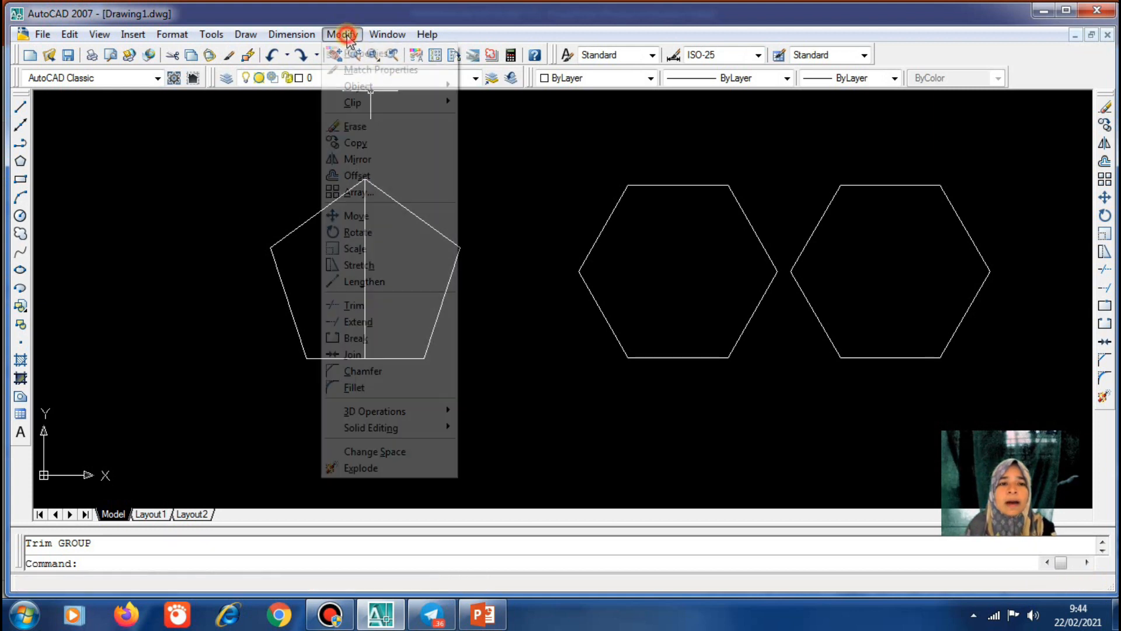
pyautogui.click(399, 308)
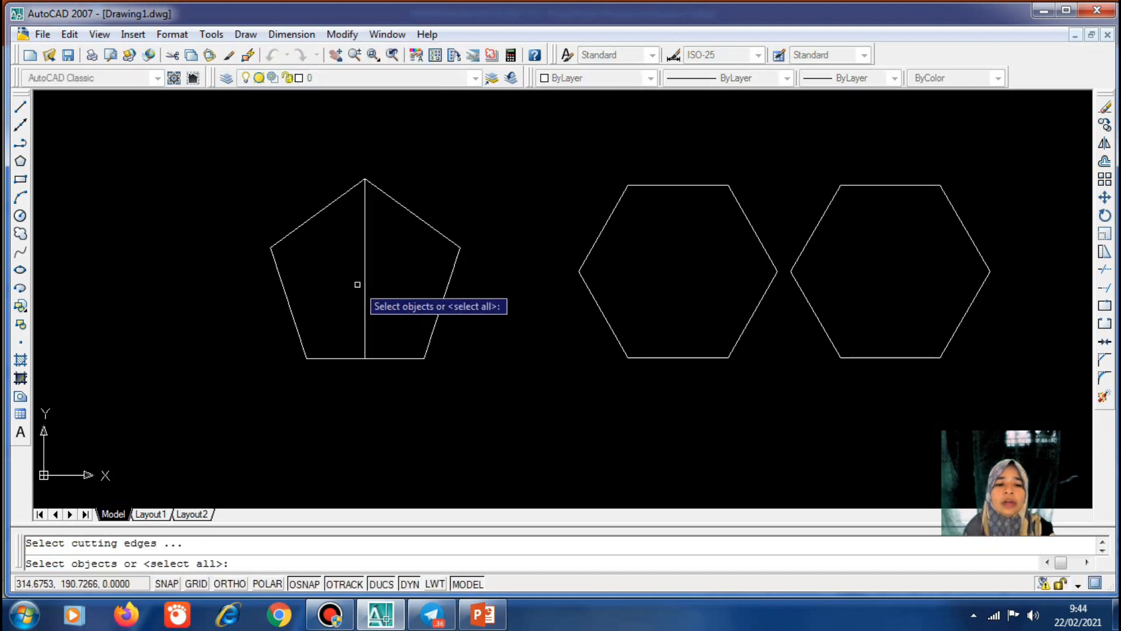
pyautogui.click(365, 299)
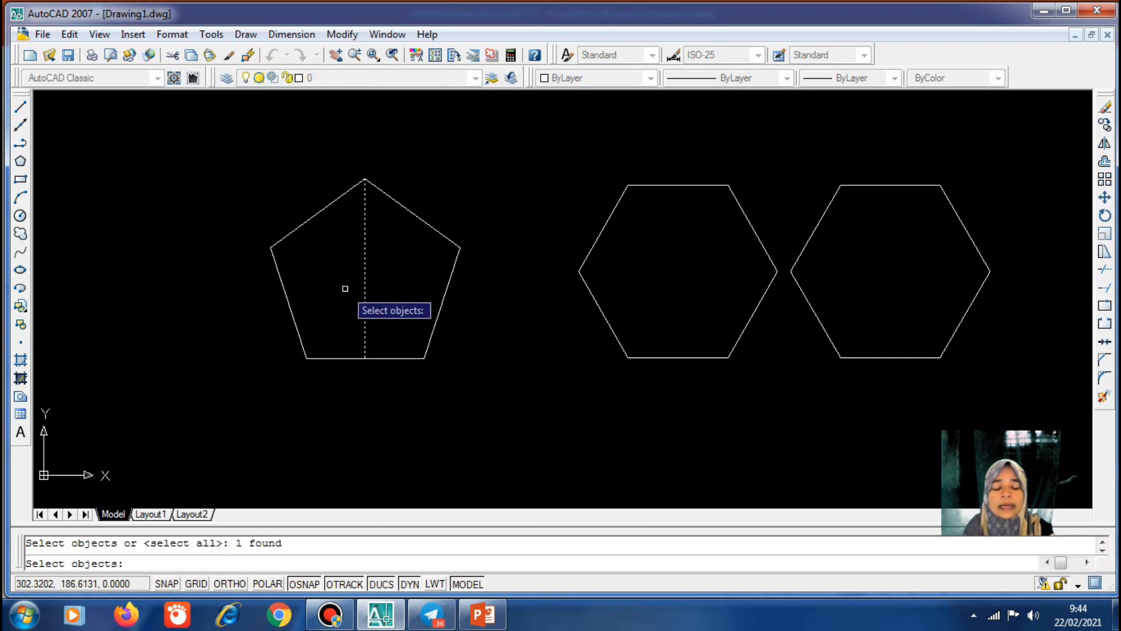
pyautogui.press('Return')
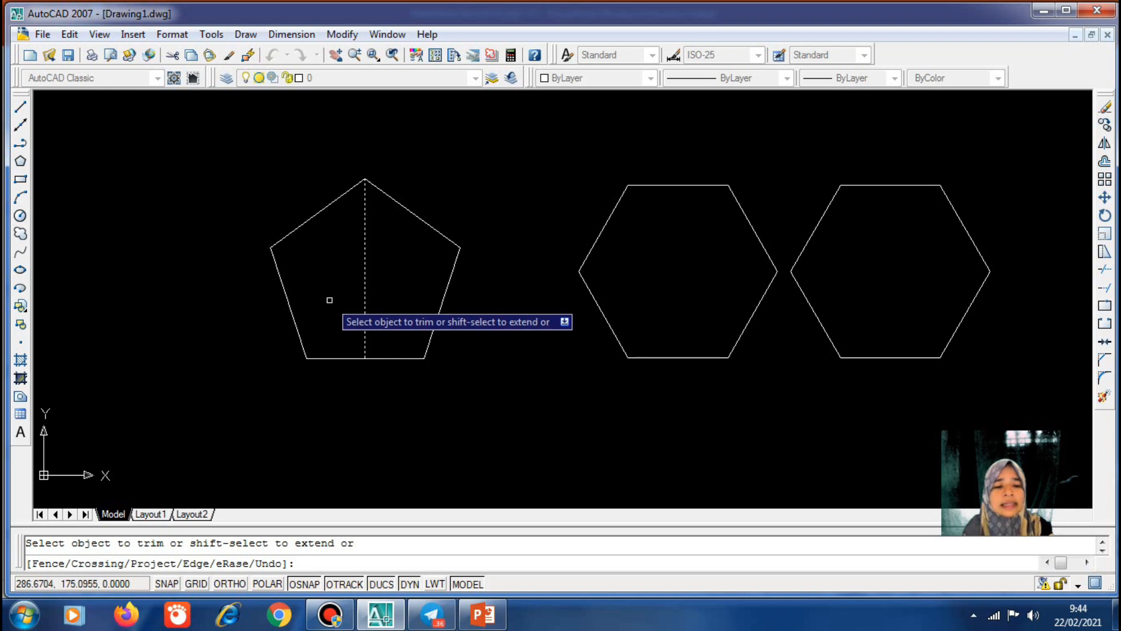
pyautogui.click(410, 208)
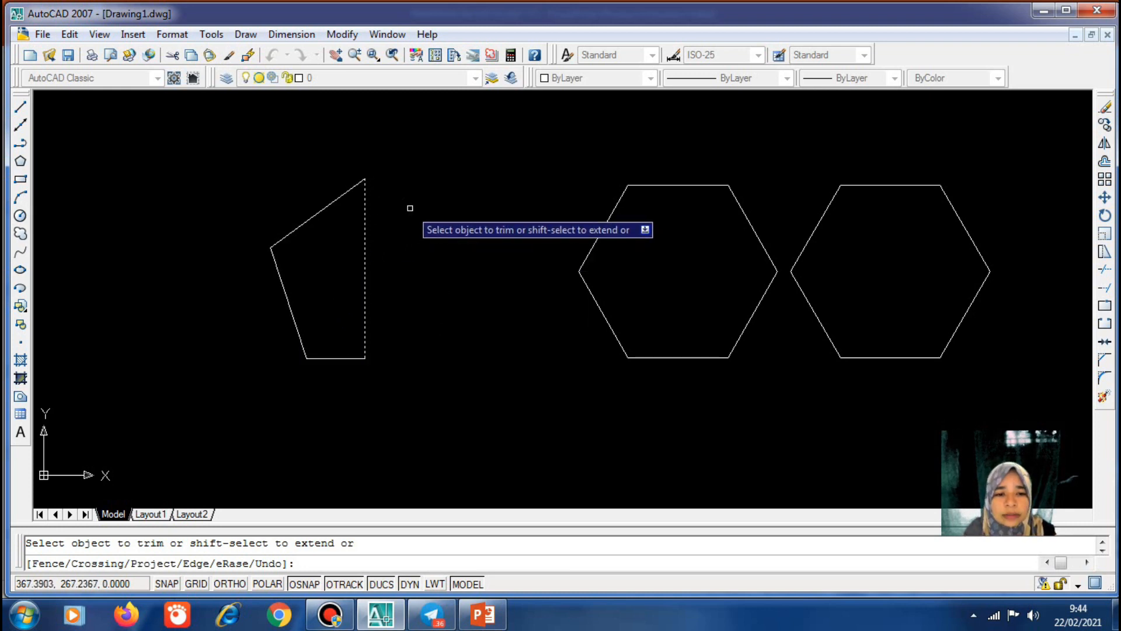
pyautogui.press('Return')
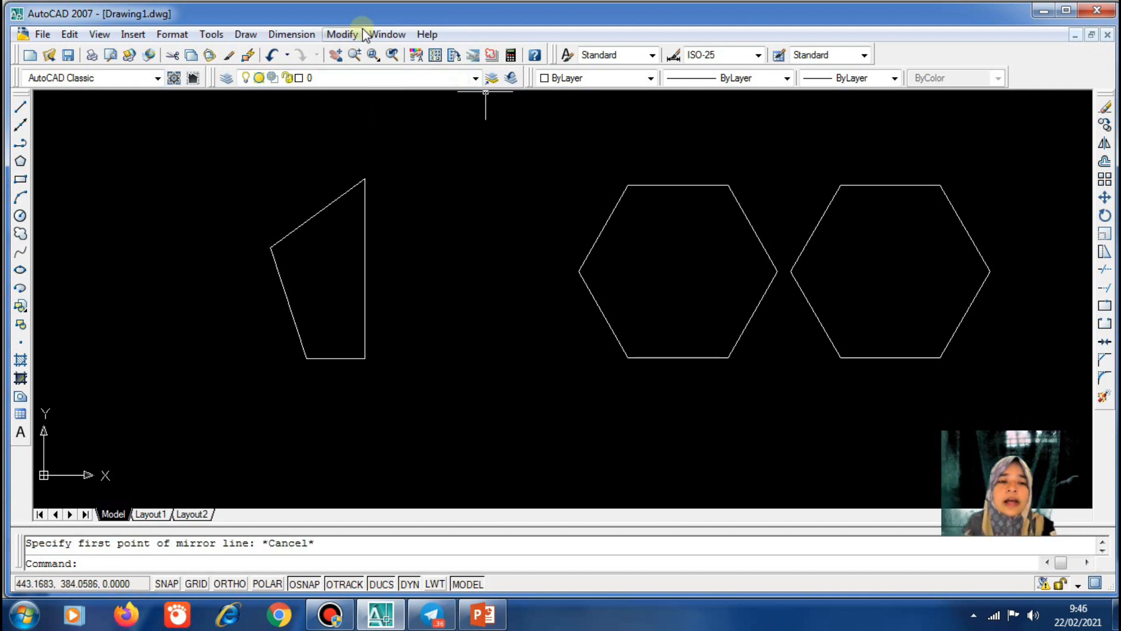
# Mirror the left half across the vertical centre line, keeping the original half
pyautogui.click(343, 34)
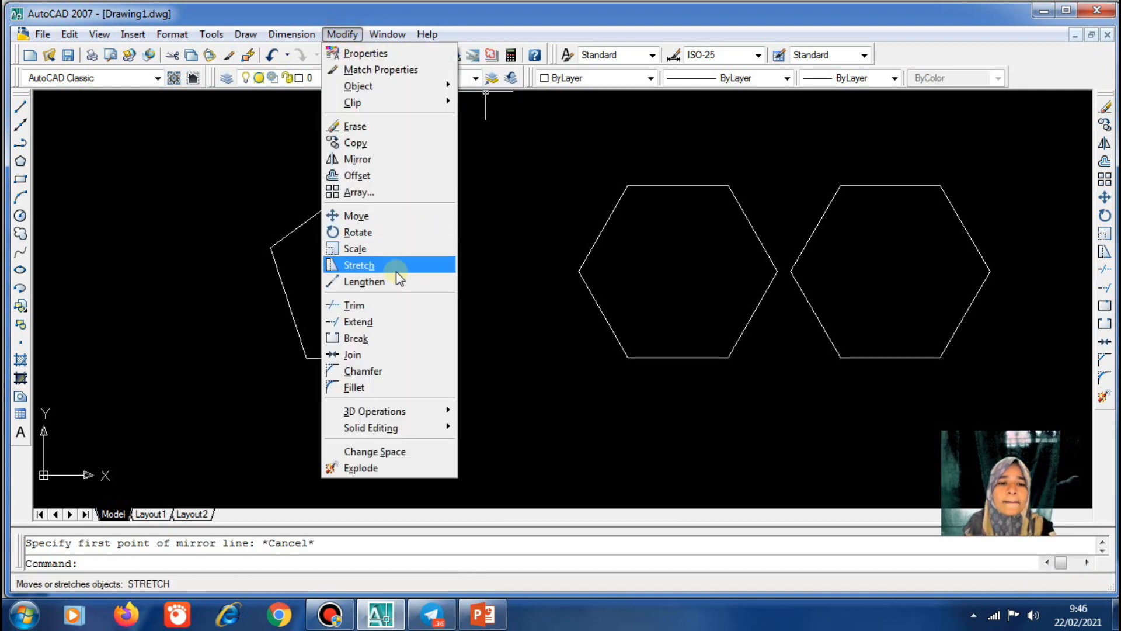
pyautogui.click(381, 164)
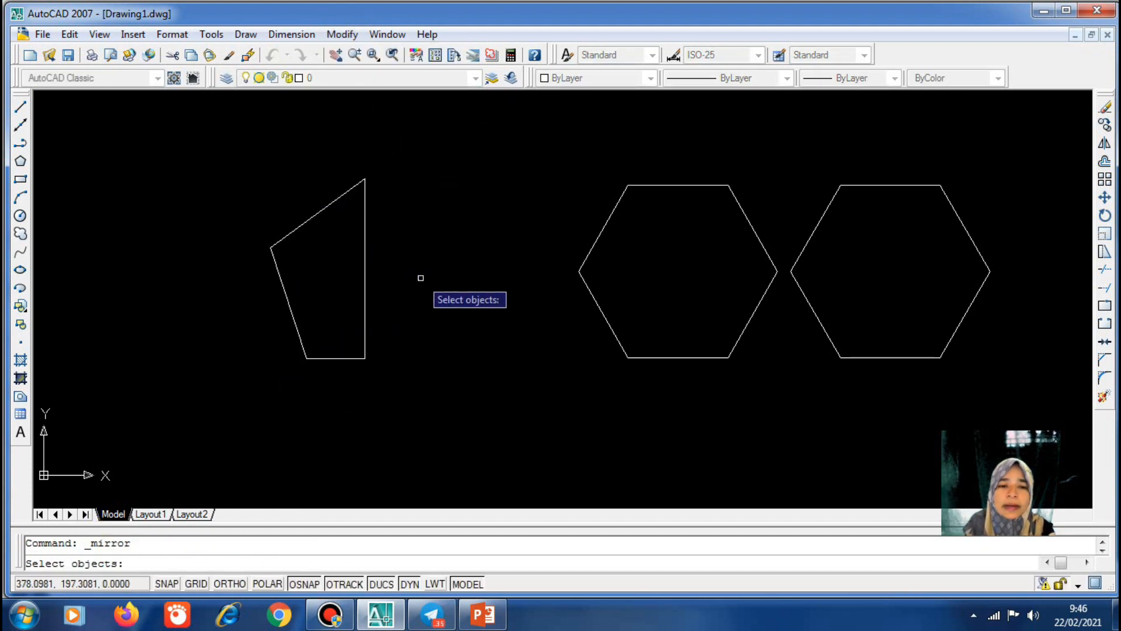
pyautogui.click(315, 214)
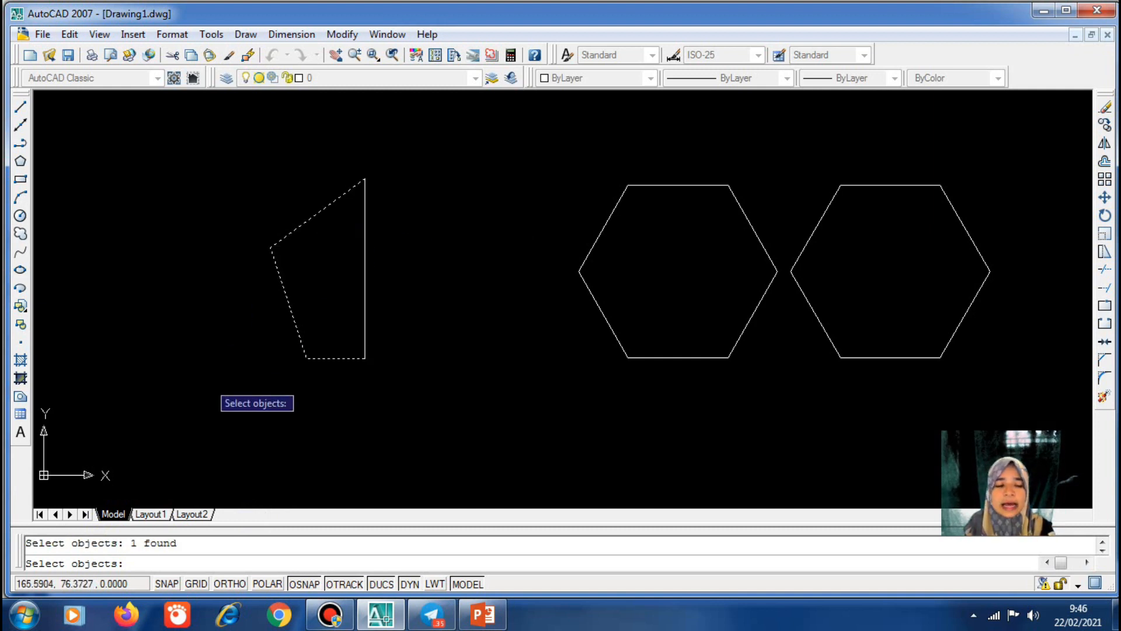
pyautogui.press('Return')
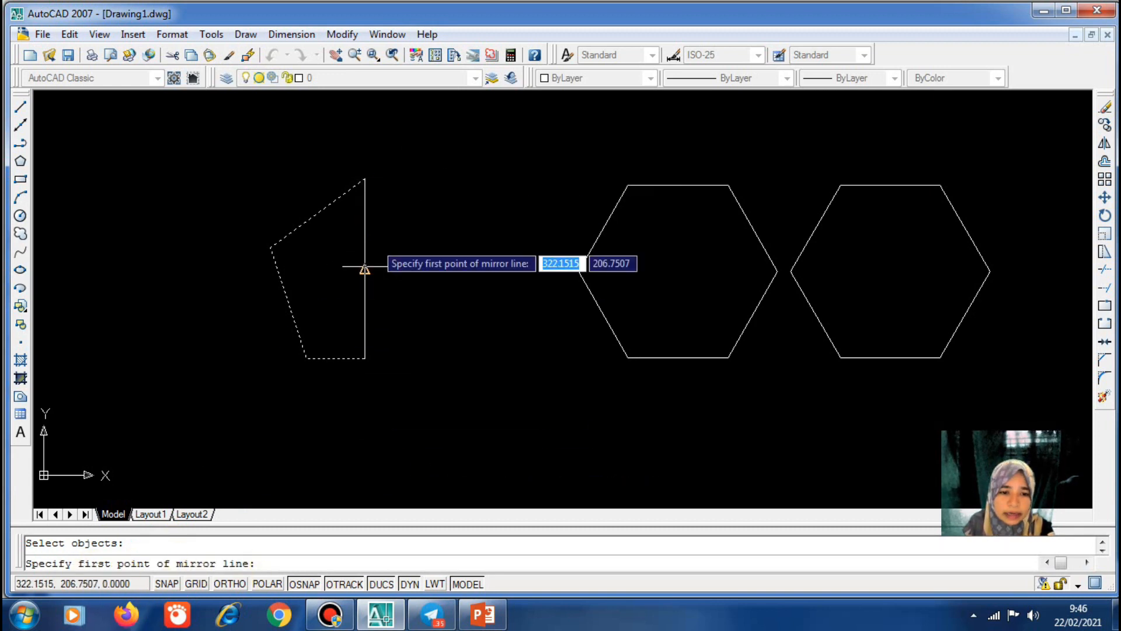
pyautogui.click(365, 178)
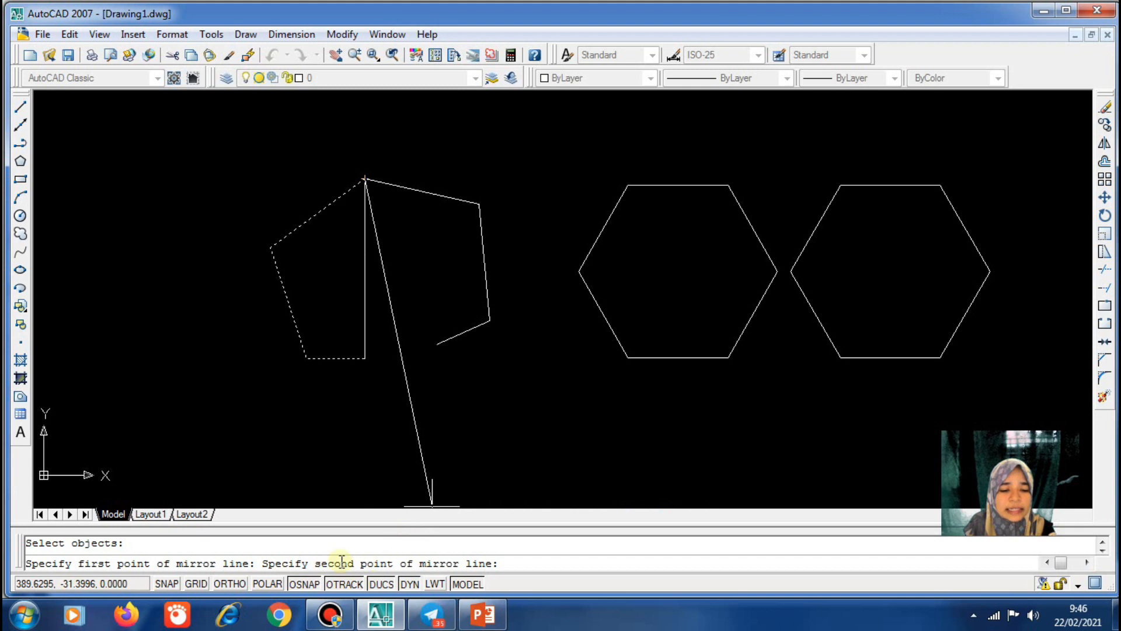
pyautogui.click(365, 358)
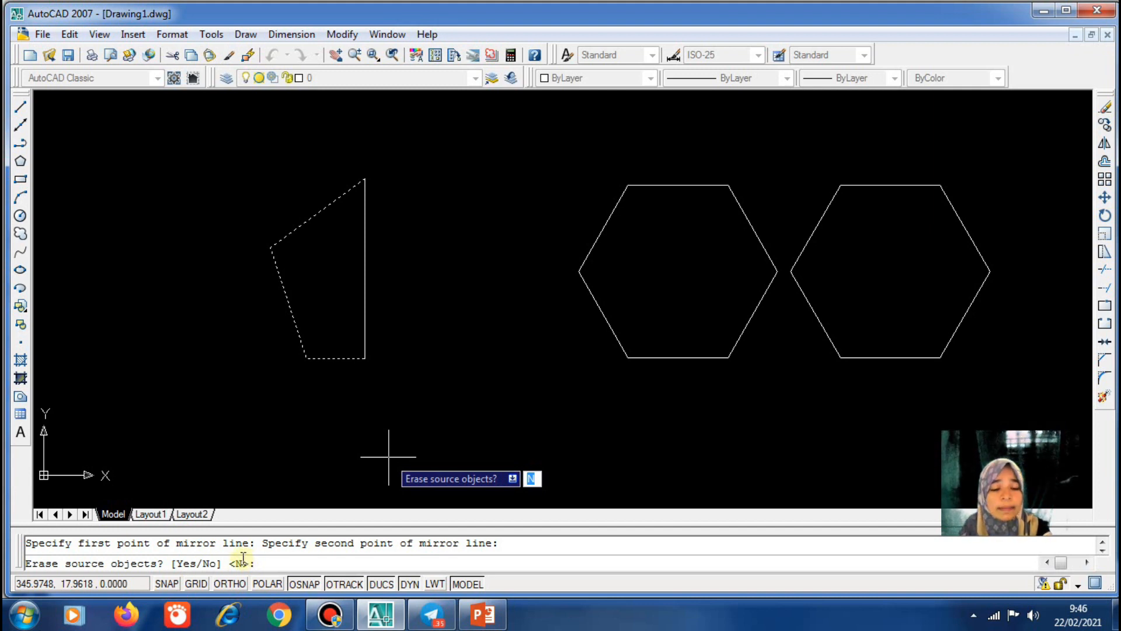
pyautogui.press('Return')
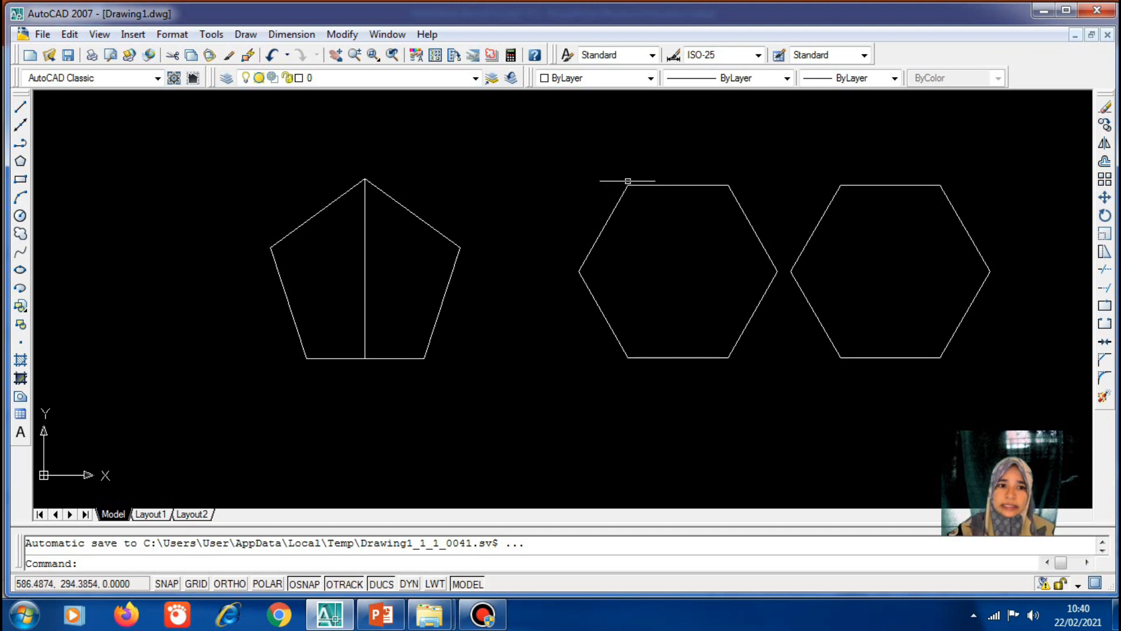
# Window-select the pentagon, its centre line and both hexagons, then erase them
pyautogui.click(212, 127)
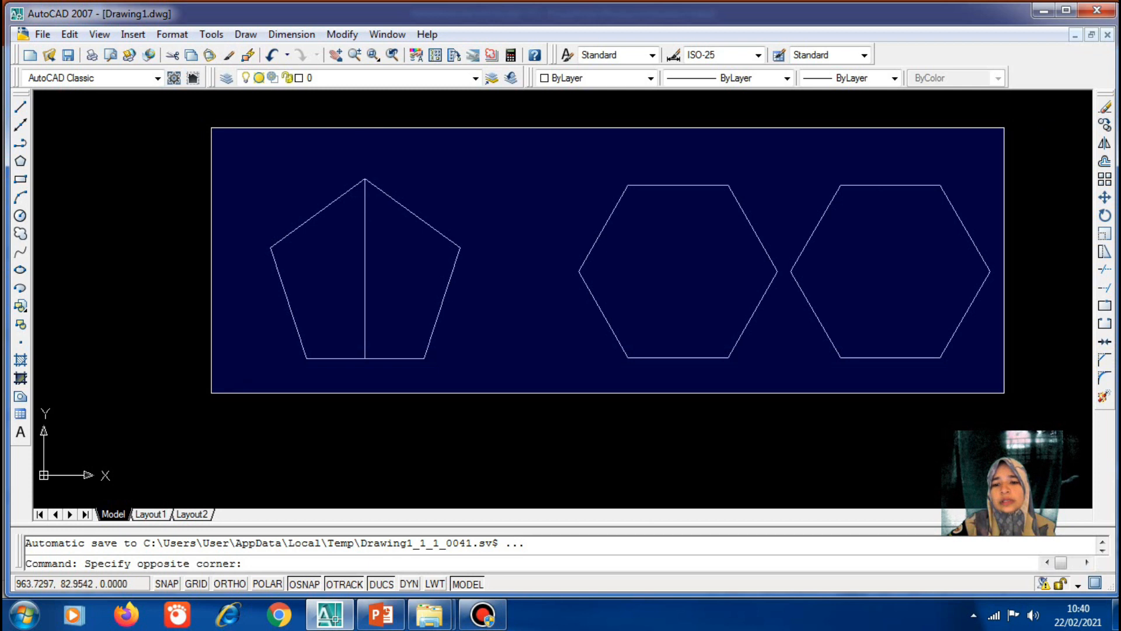
pyautogui.click(1012, 395)
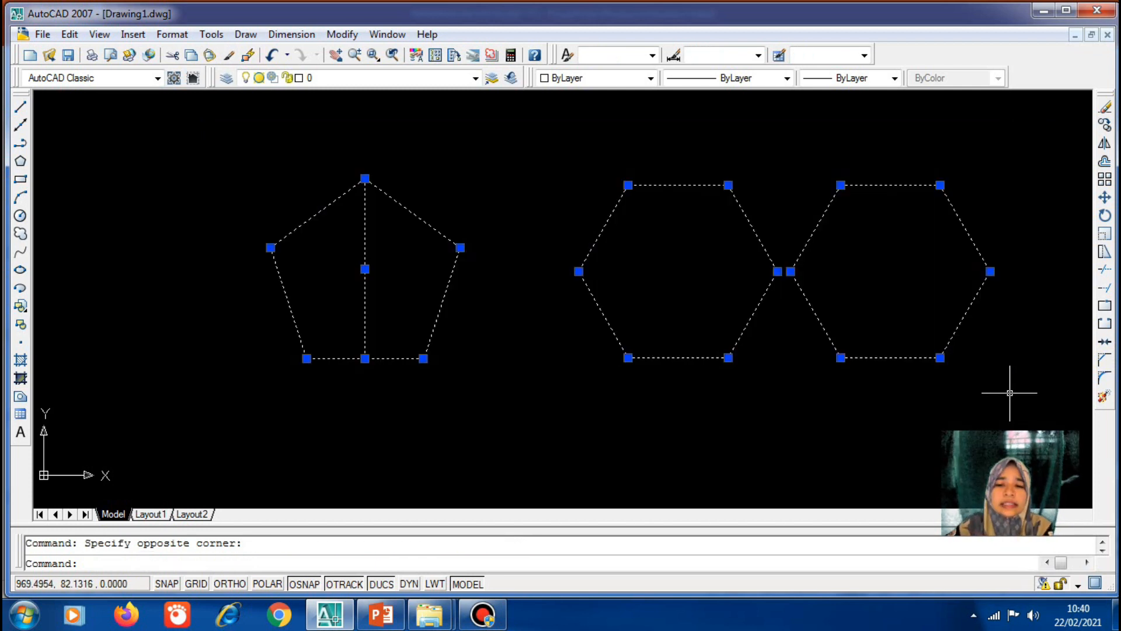
pyautogui.click(1105, 110)
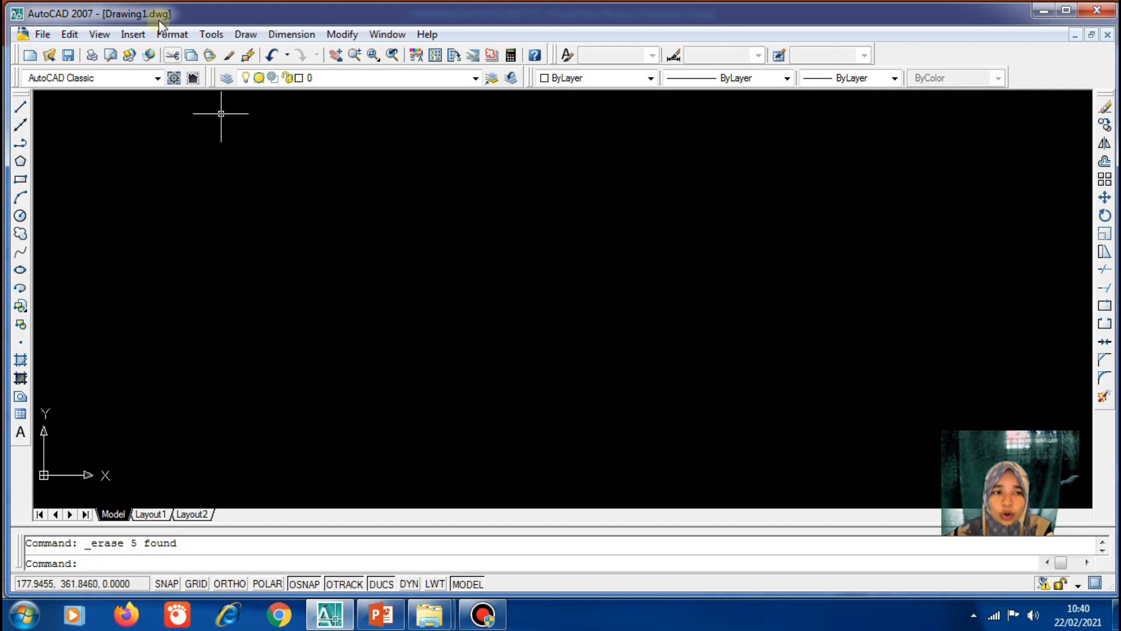
# Draw a 200-unit horizontal line with Ortho turned on
pyautogui.click(20, 108)
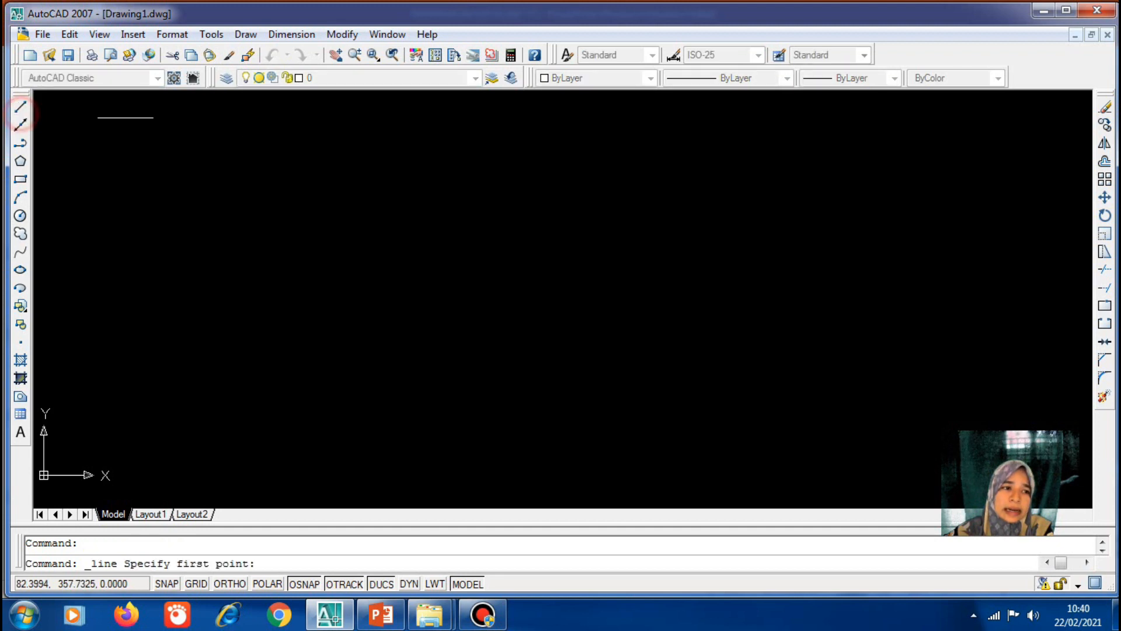
pyautogui.click(329, 249)
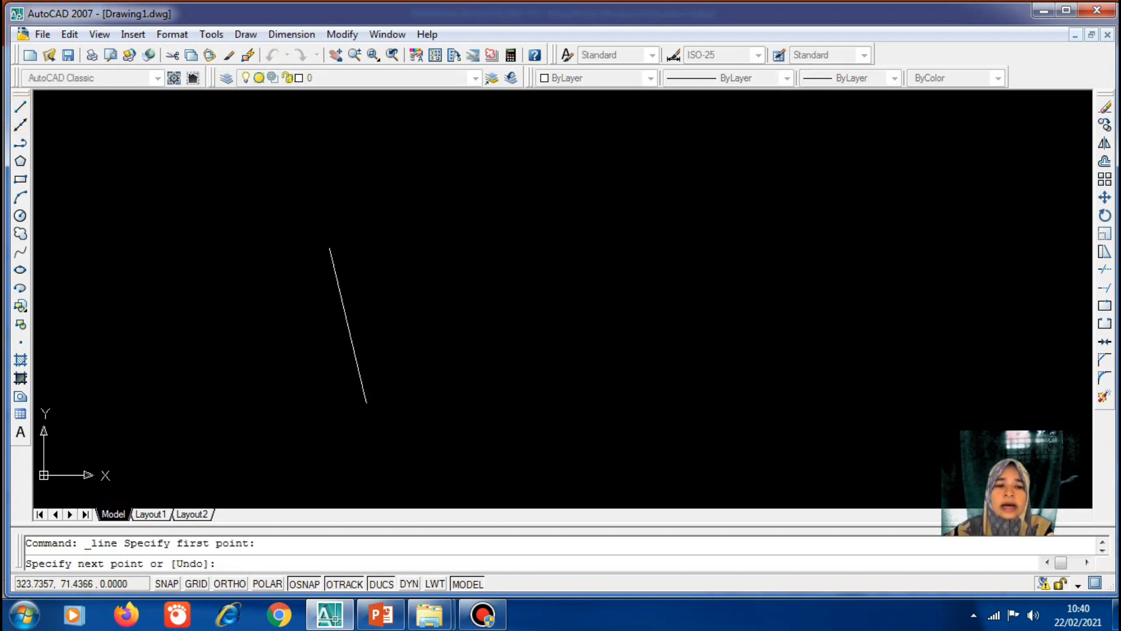
pyautogui.click(244, 581)
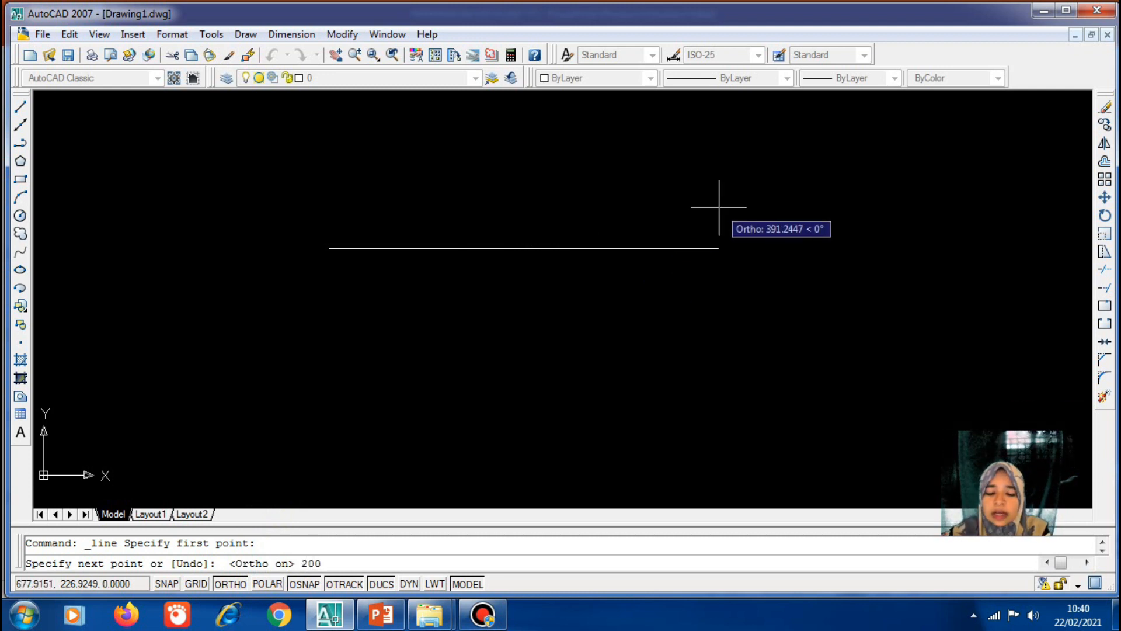
pyautogui.write('200')
pyautogui.press('Return')
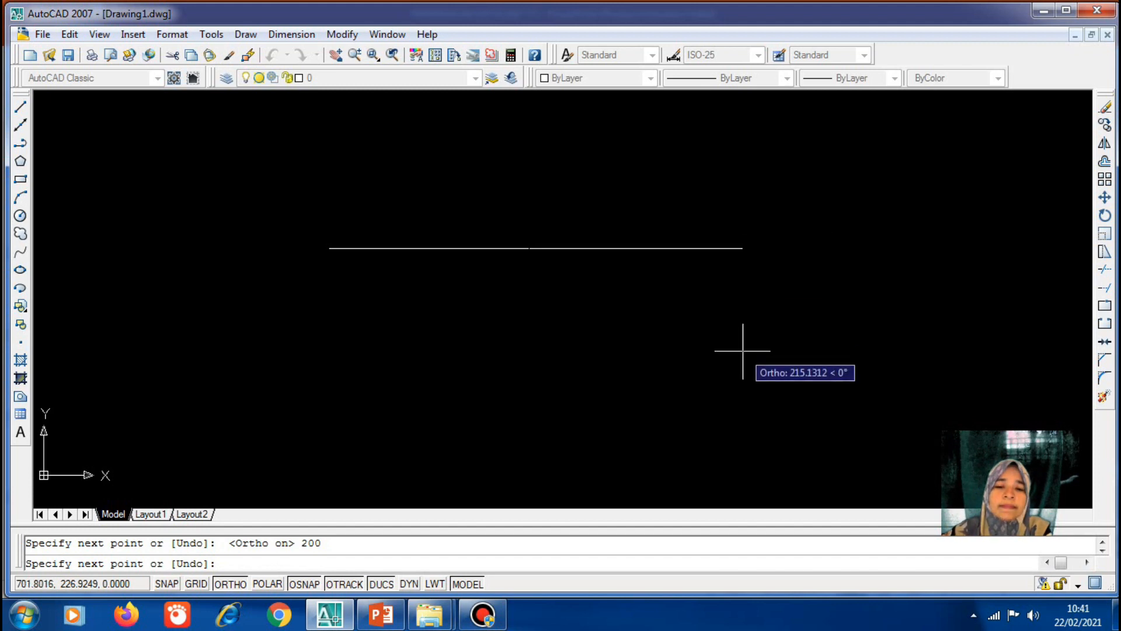
pyautogui.press('Return')
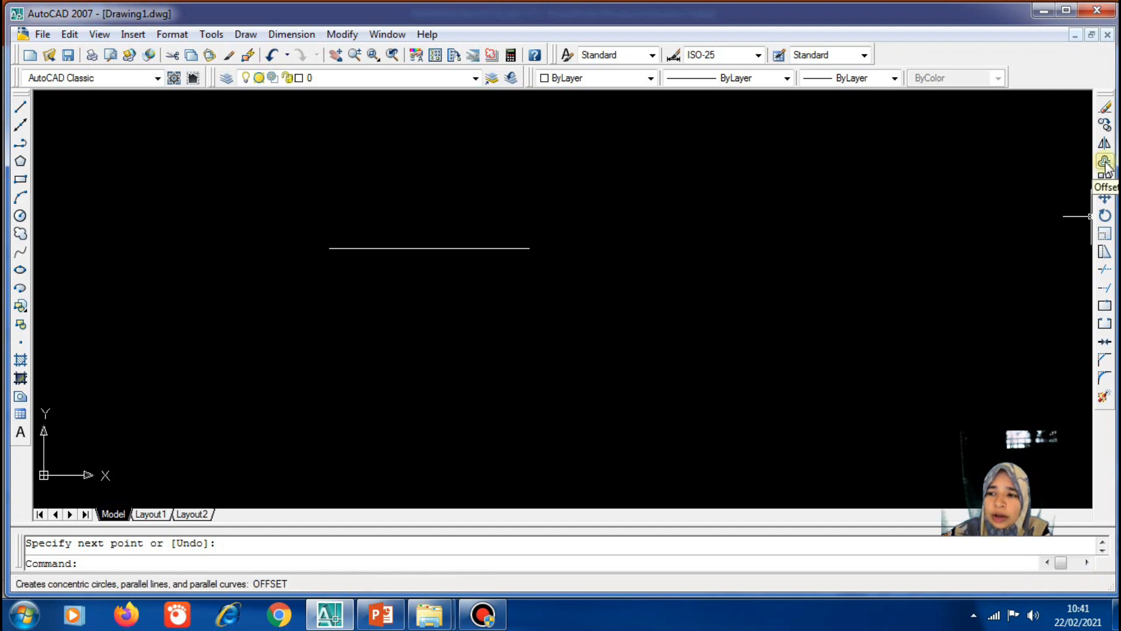
# Offset the horizontal line by 10 to place a parallel copy below it
pyautogui.click(342, 34)
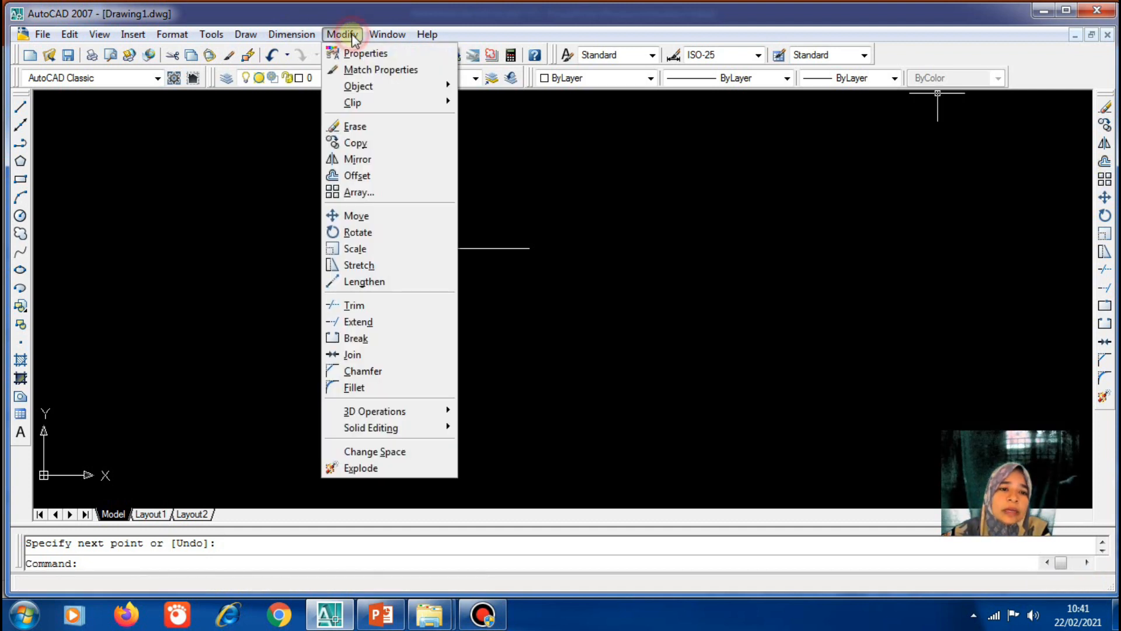
pyautogui.click(353, 175)
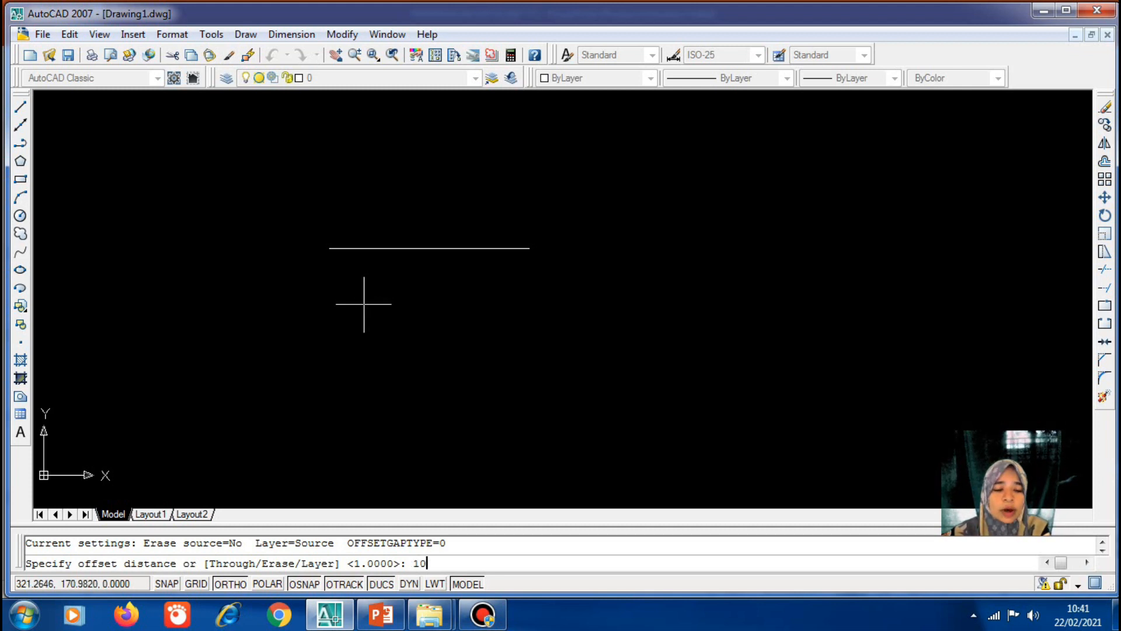
pyautogui.press('Return')
pyautogui.click(373, 248)
pyautogui.click(373, 248)
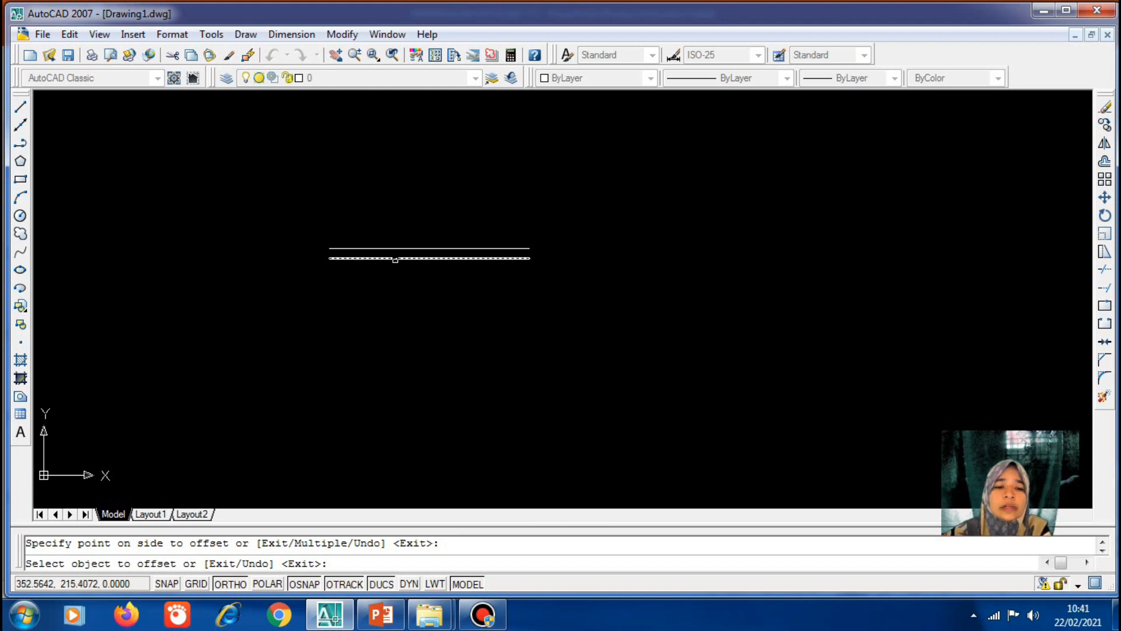
pyautogui.click(392, 258)
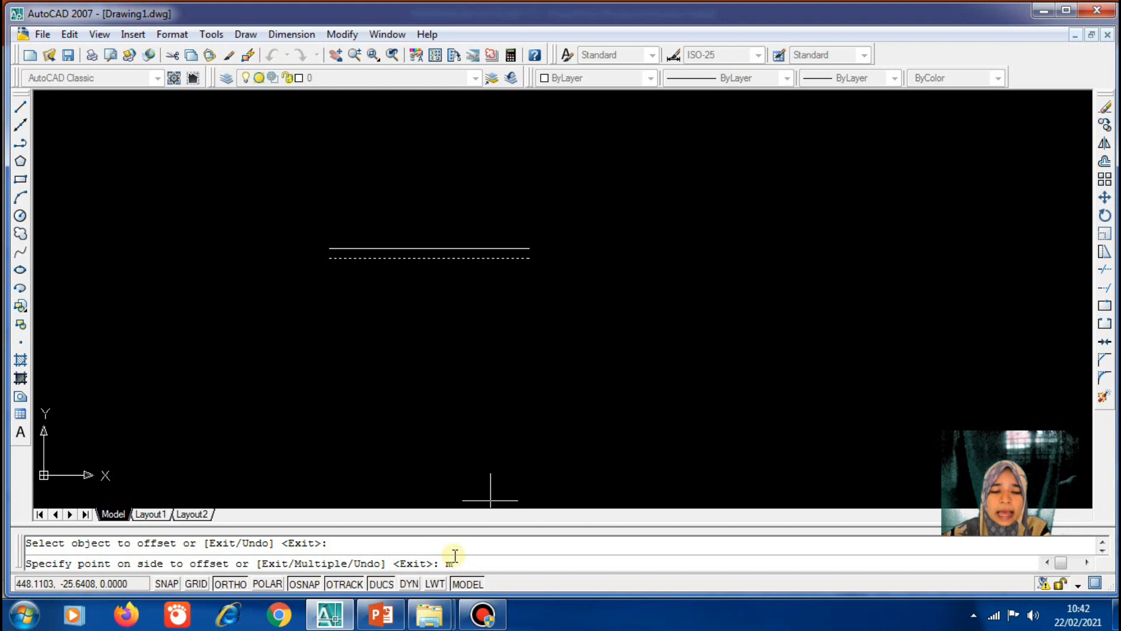
# Use the Multiple offset option to add six more lines below, making eight stacked lines
pyautogui.press('Return')
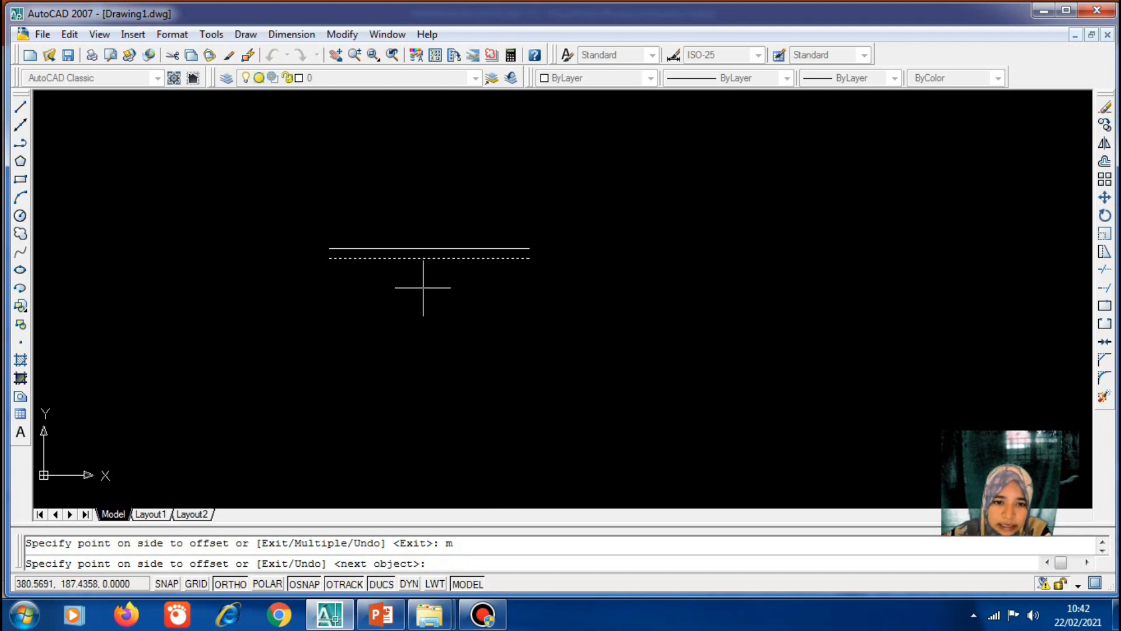
pyautogui.click(425, 289)
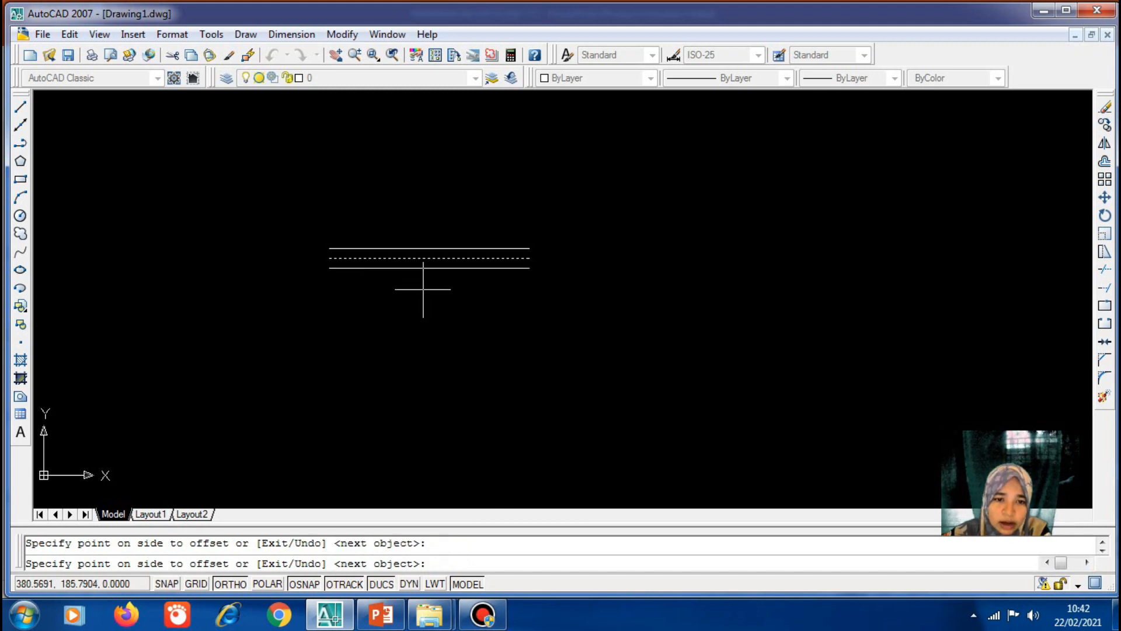
pyautogui.click(422, 328)
pyautogui.click(414, 345)
pyautogui.click(418, 357)
pyautogui.click(422, 382)
pyautogui.click(421, 389)
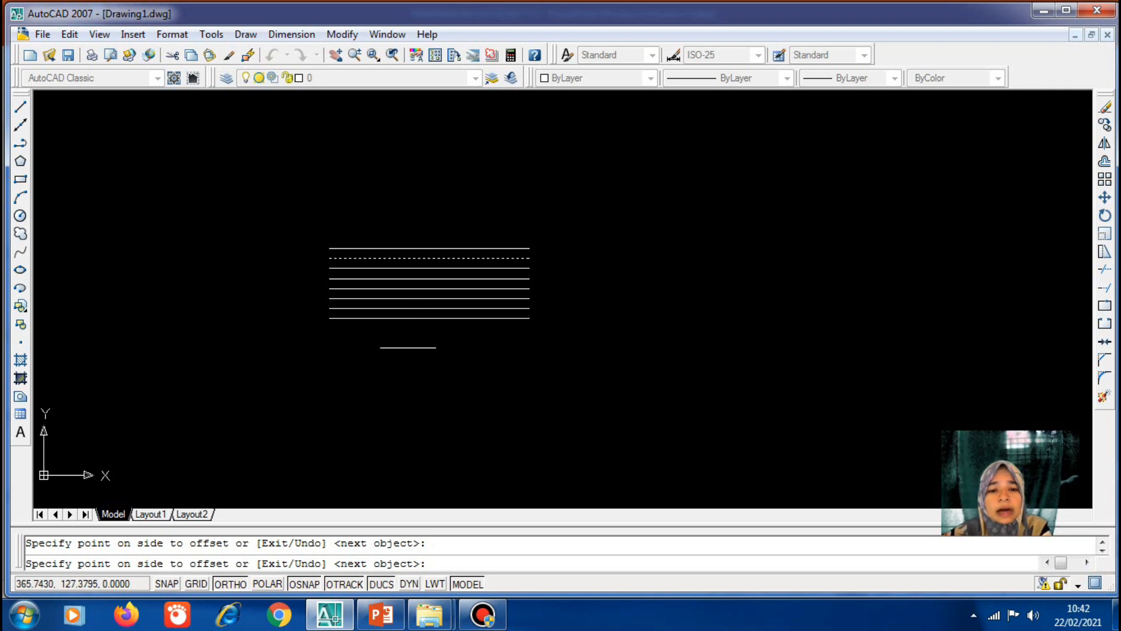
pyautogui.click(388, 382)
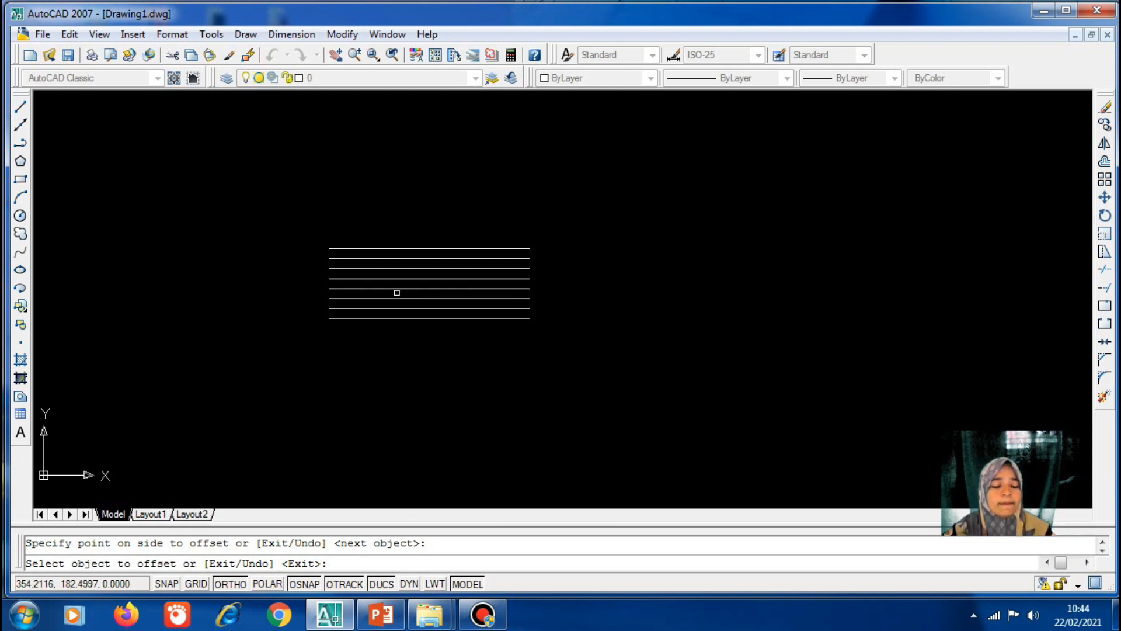
pyautogui.press('Escape')
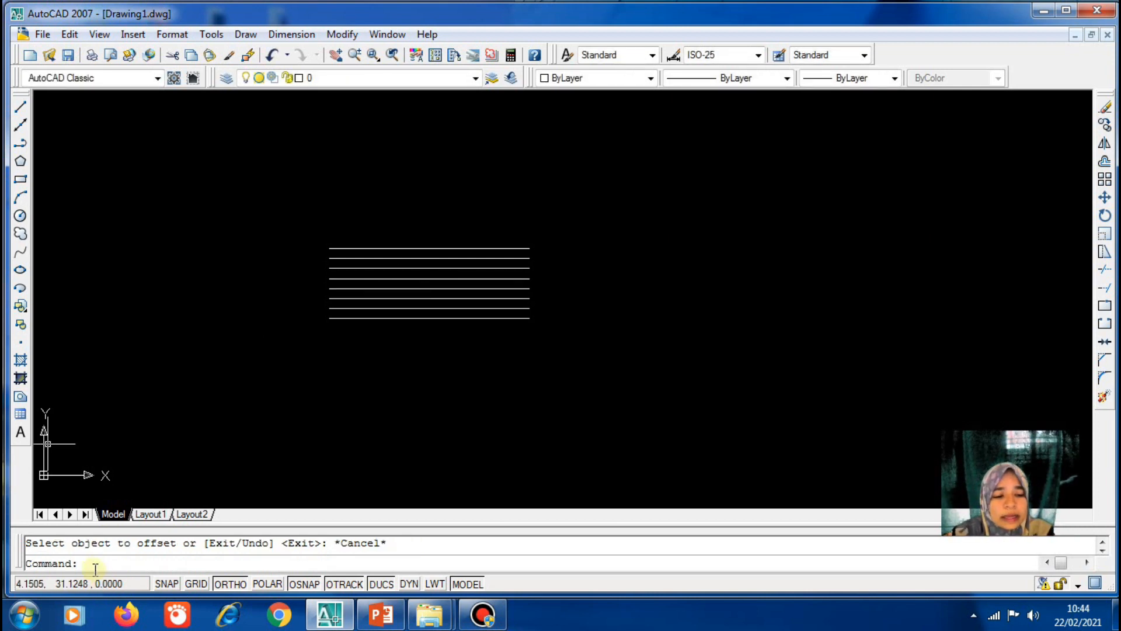
# Crossing-select all eight lines and delete them
pyautogui.click(449, 353)
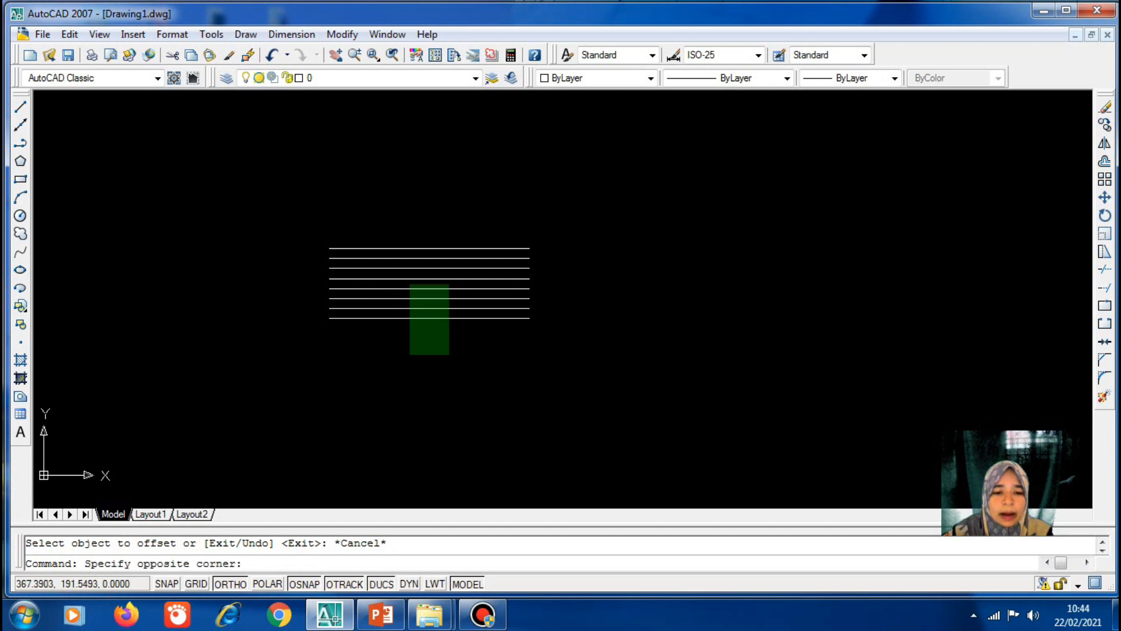
pyautogui.click(374, 238)
pyautogui.press('Delete')
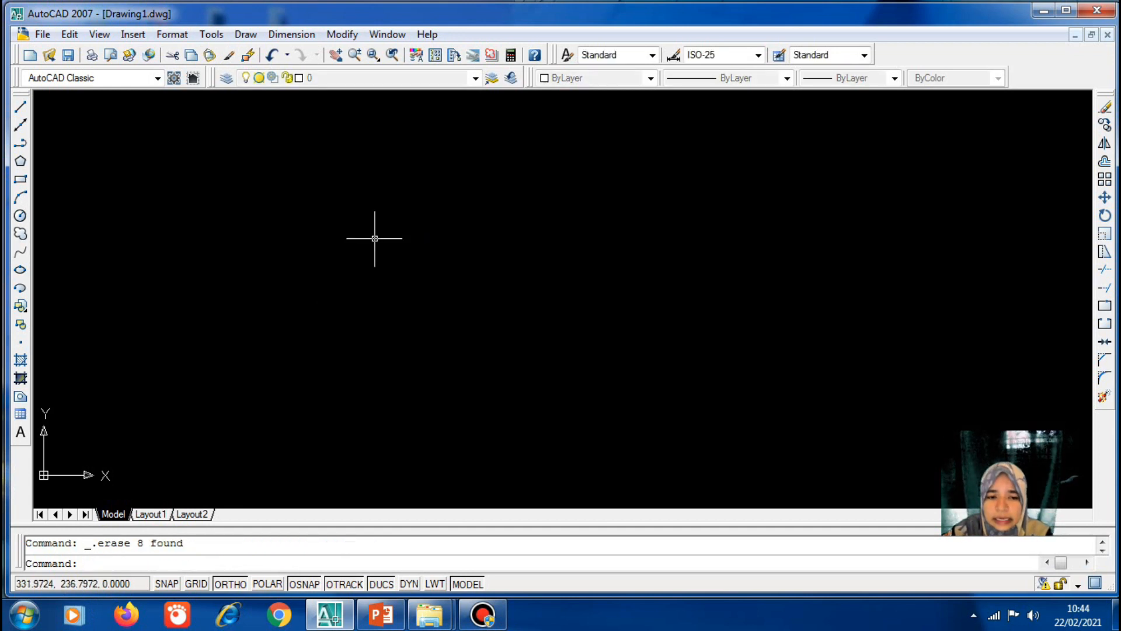
# Draw a circle of radius 50 near the middle of the drawing
pyautogui.click(19, 216)
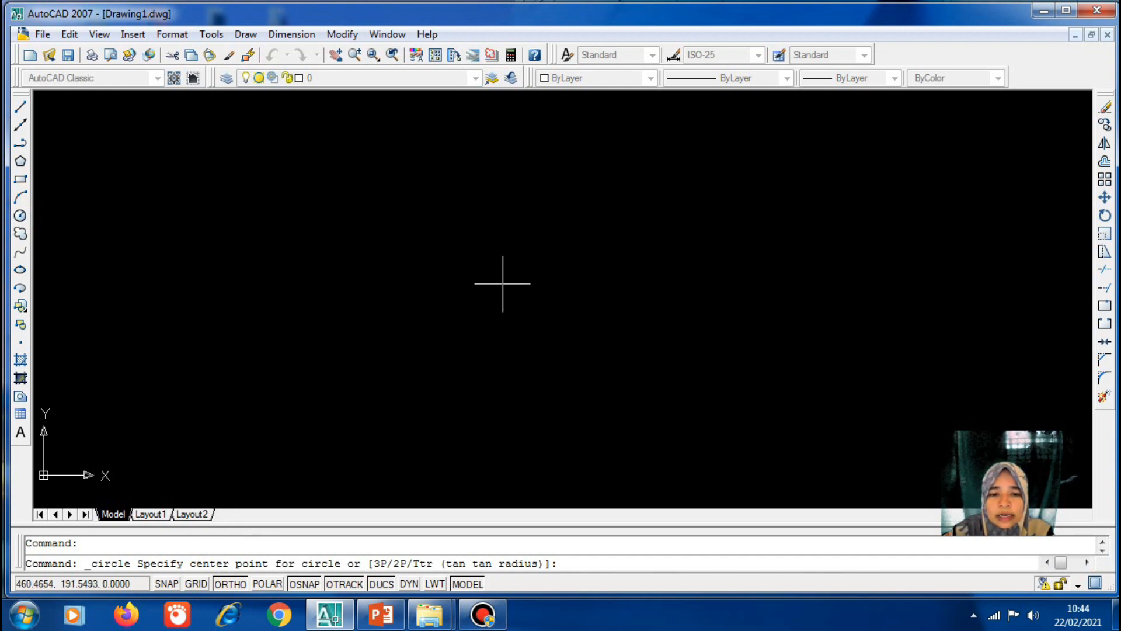
pyautogui.click(502, 283)
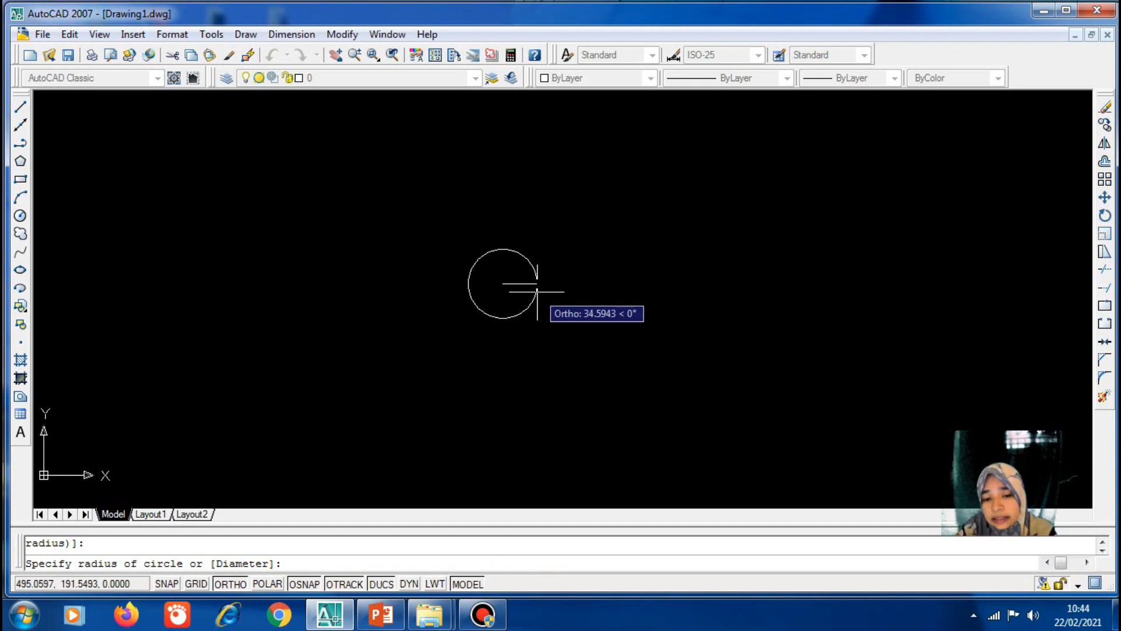
pyautogui.write('50')
pyautogui.press('Return')
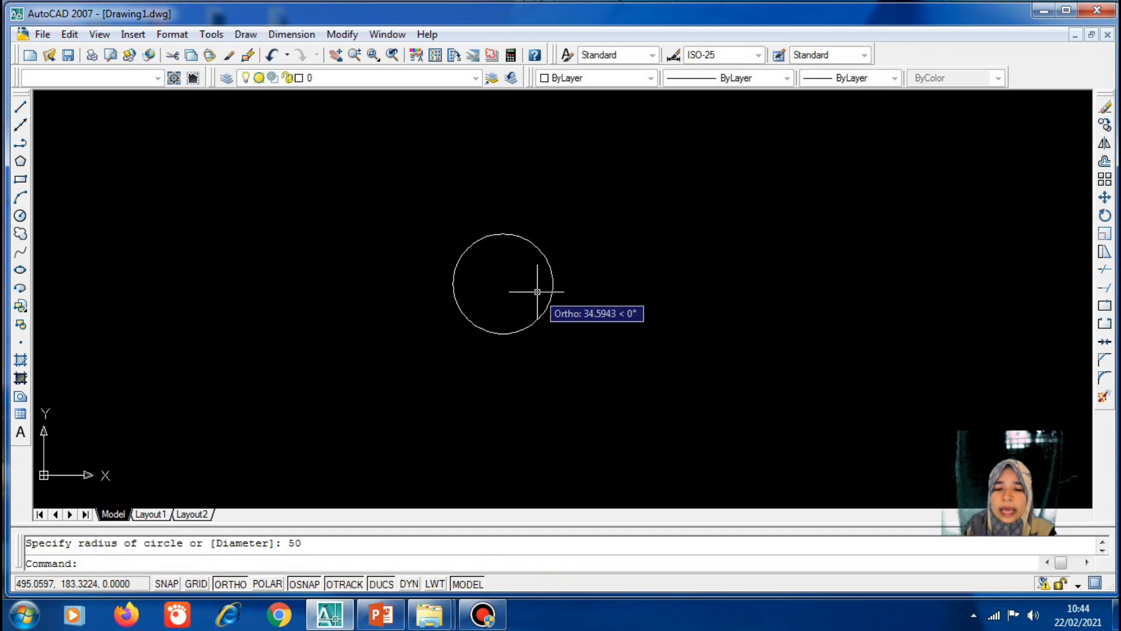
pyautogui.click(21, 181)
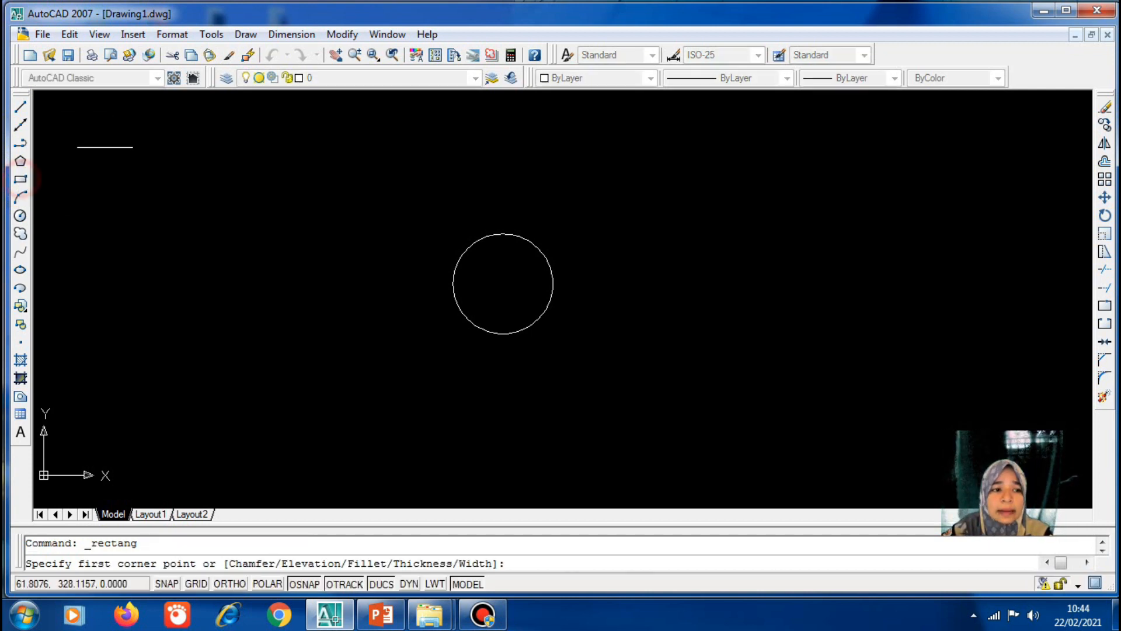
# Draw a small rectangle just above the circle by picking two opposite corners
pyautogui.click(486, 207)
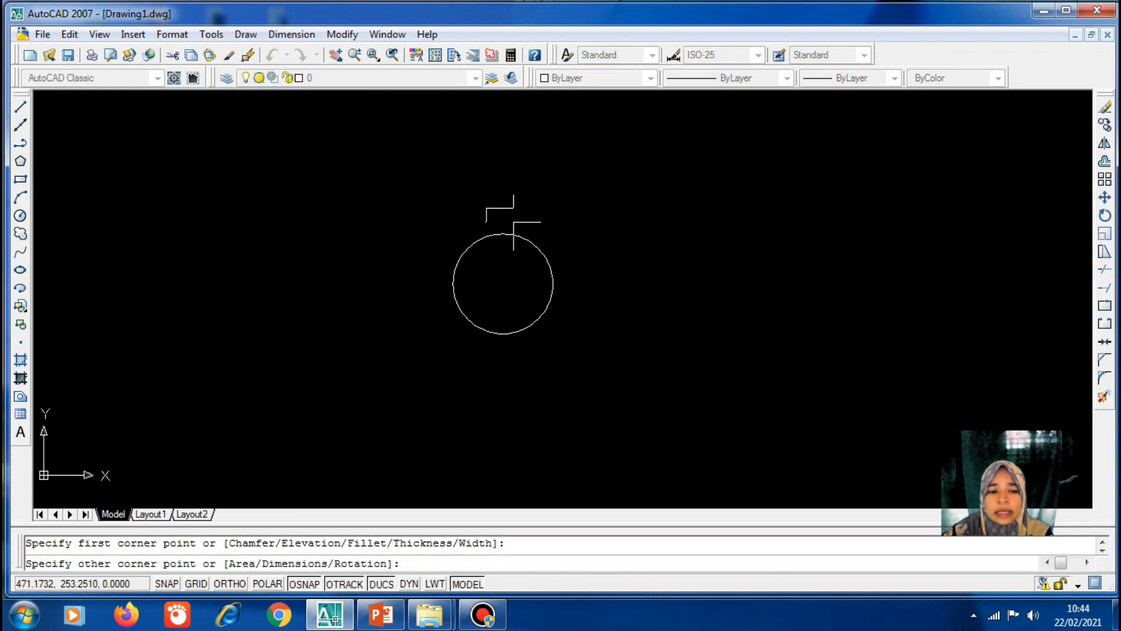
pyautogui.click(514, 223)
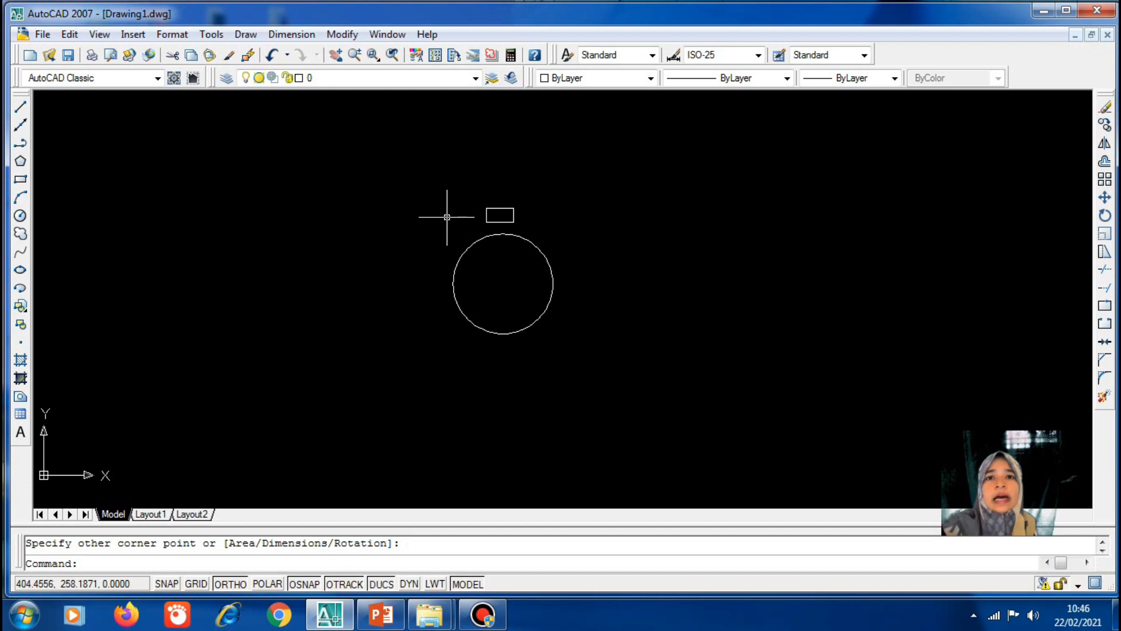
pyautogui.click(342, 34)
# Polar-array the rectangle into 8 copies over 360° about the circle's centre
pyautogui.click(356, 194)
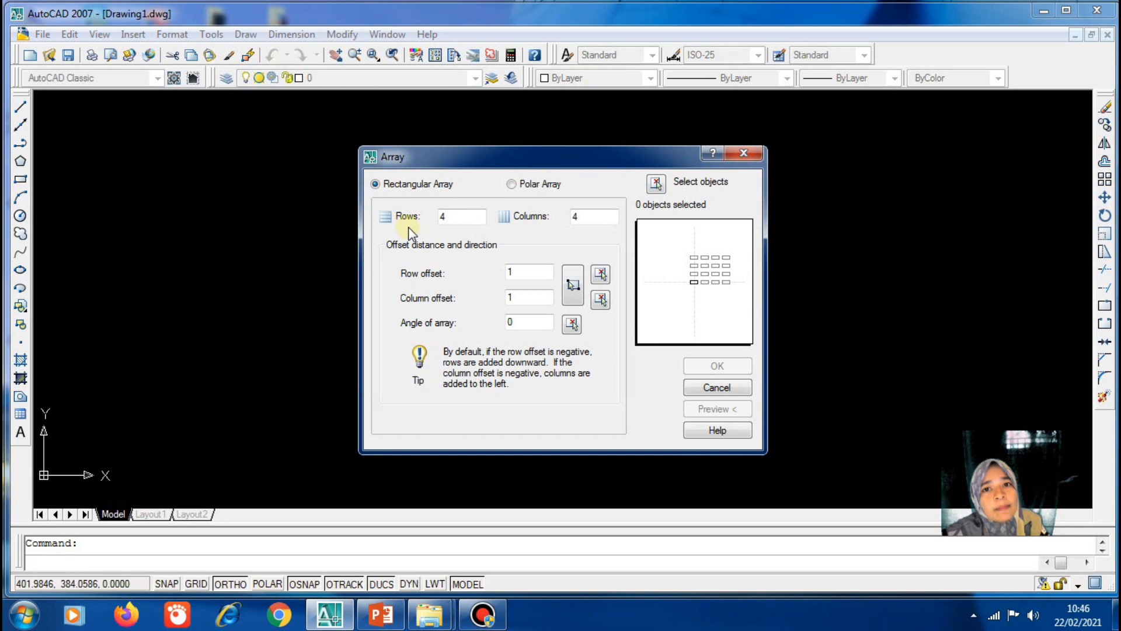
pyautogui.click(512, 184)
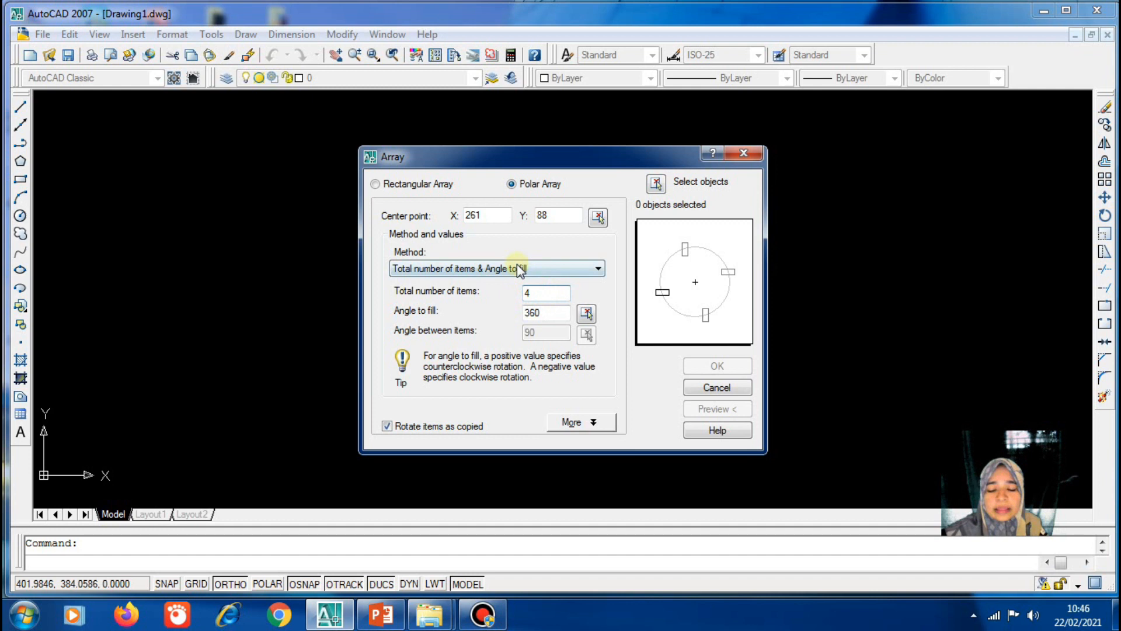
pyautogui.write('8')
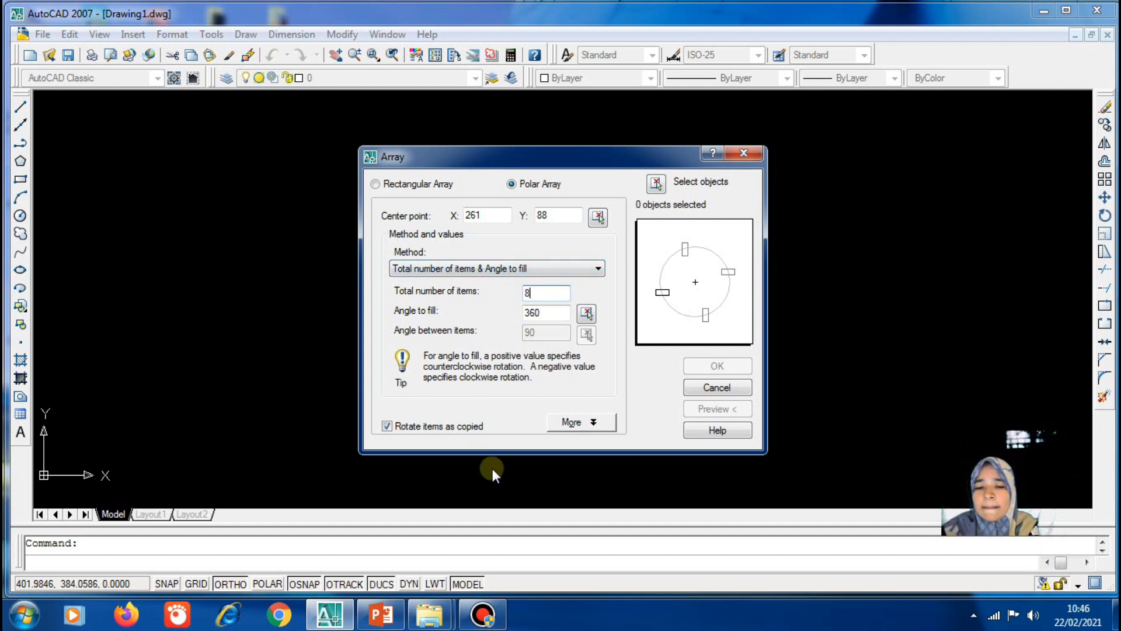
pyautogui.click(598, 217)
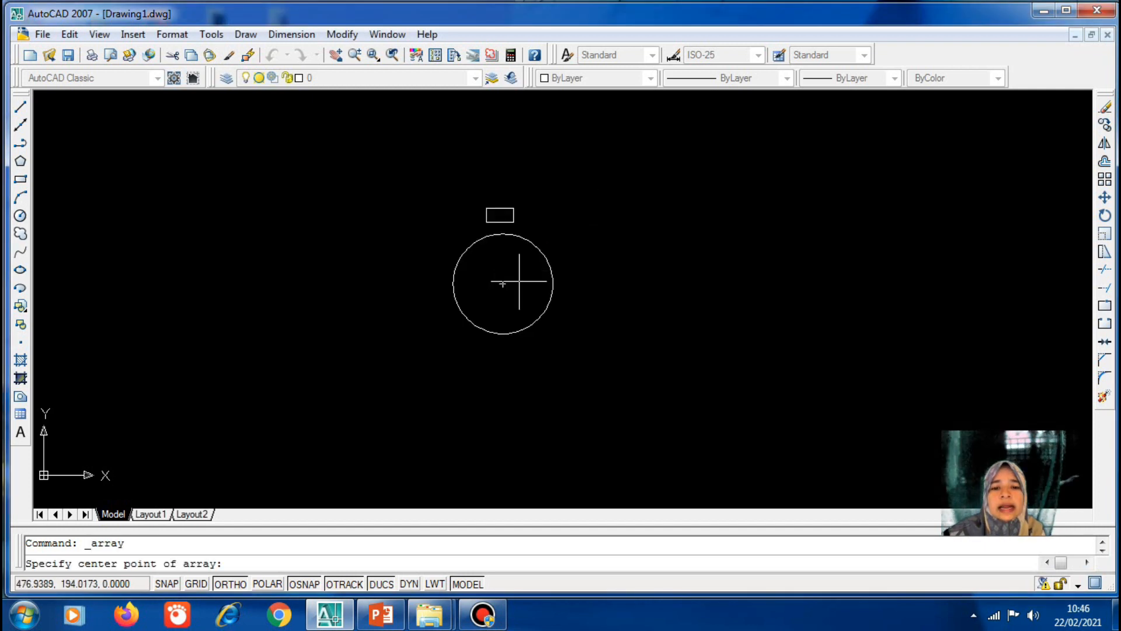
pyautogui.click(503, 284)
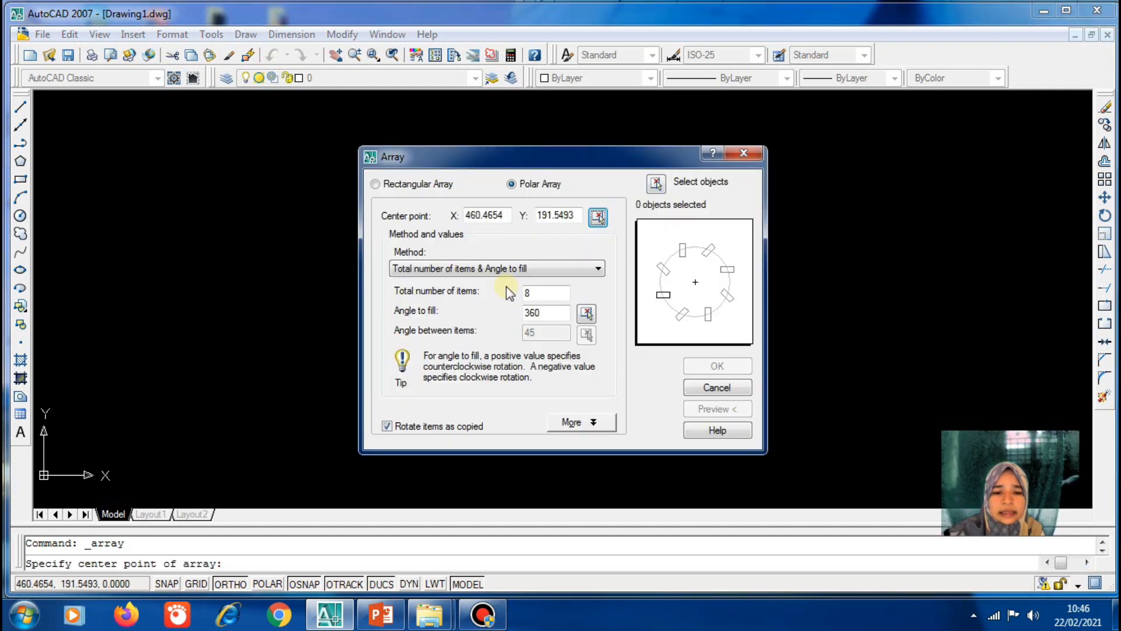
pyautogui.click(540, 295)
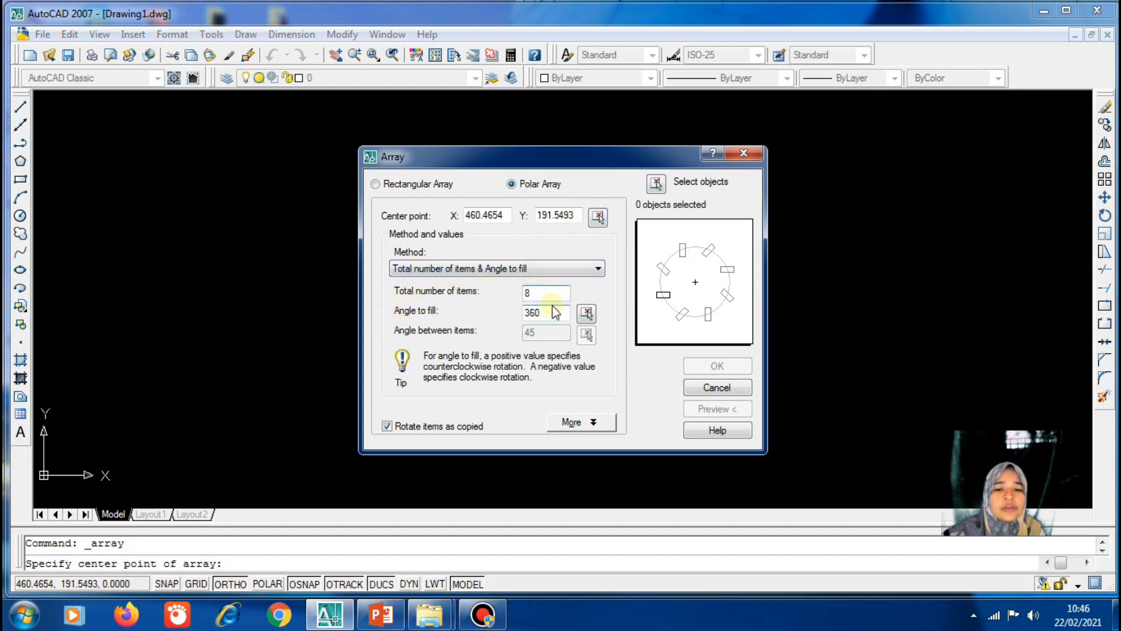
pyautogui.click(539, 316)
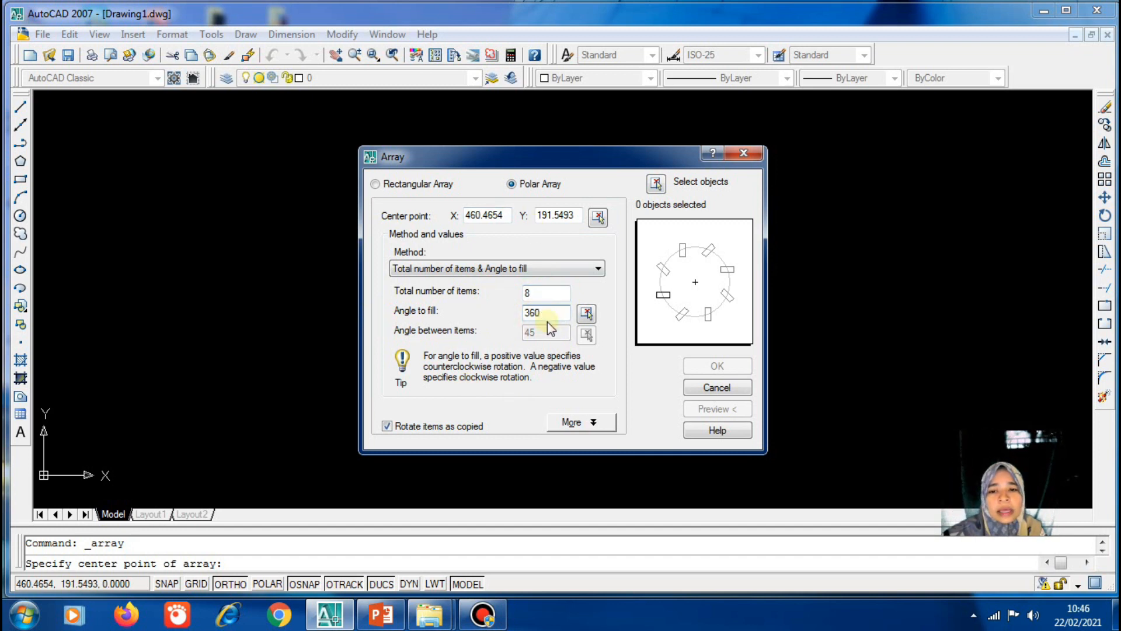
pyautogui.click(661, 185)
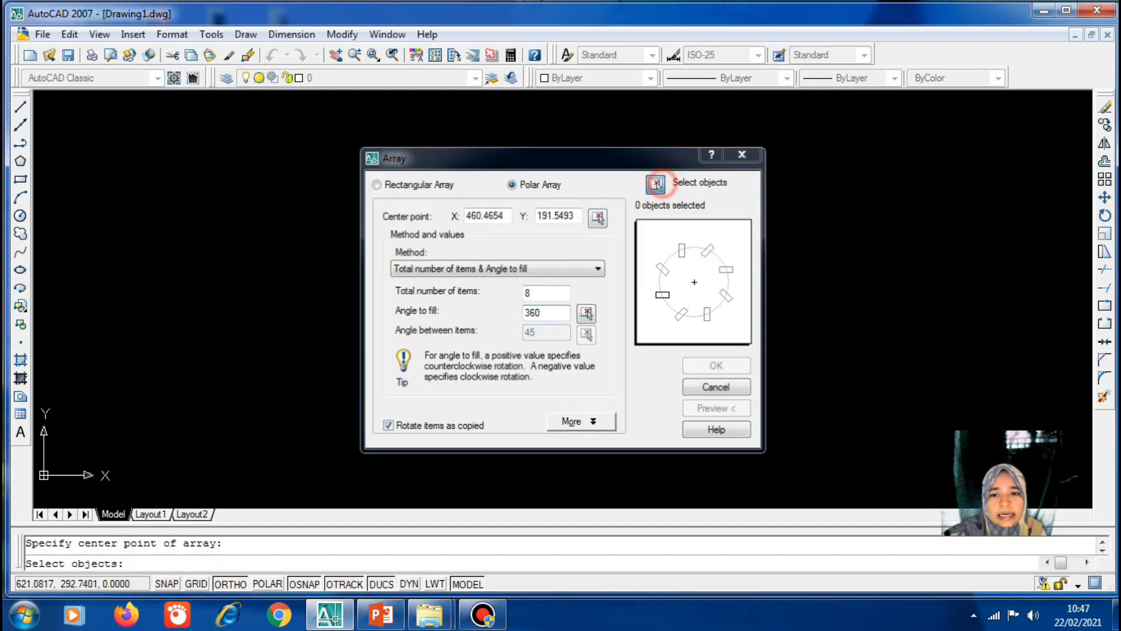
pyautogui.click(504, 222)
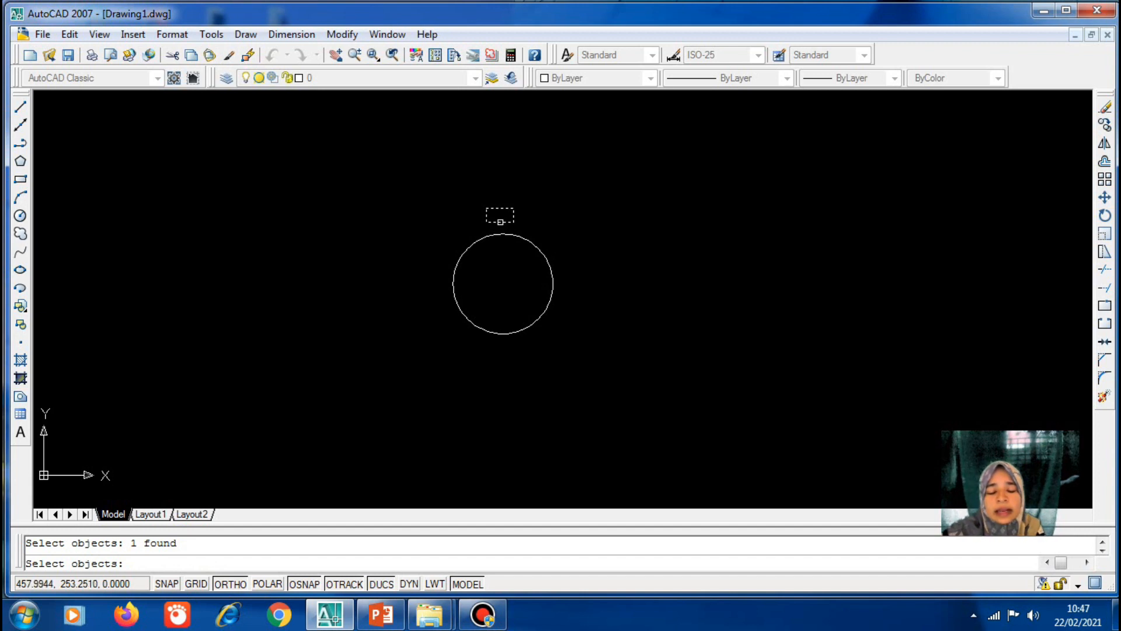
pyautogui.press('Return')
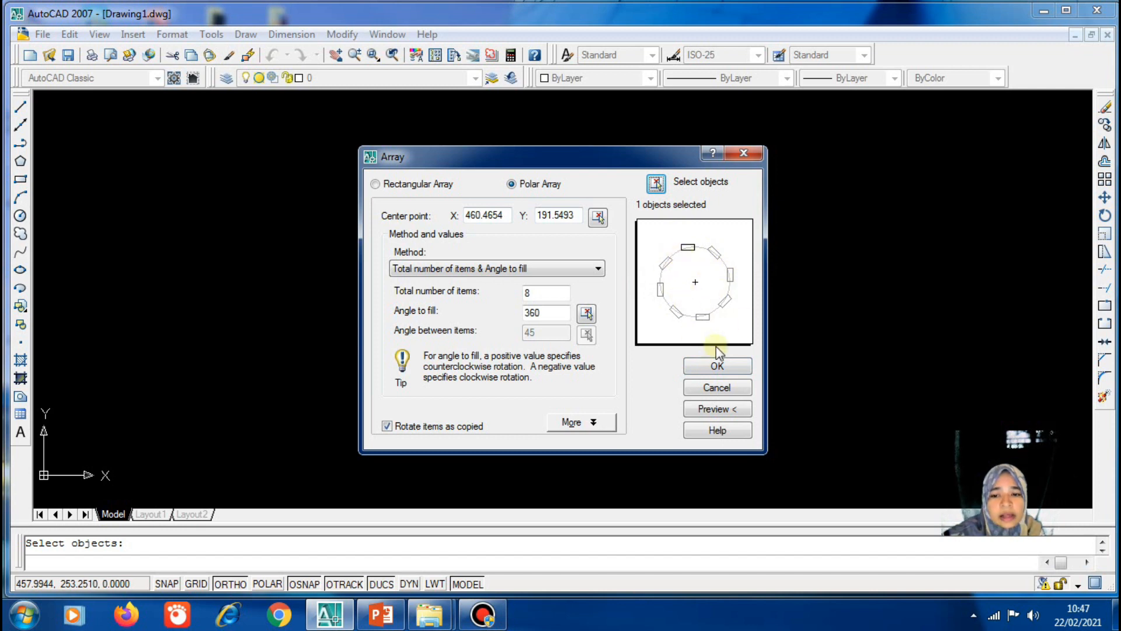
pyautogui.click(708, 368)
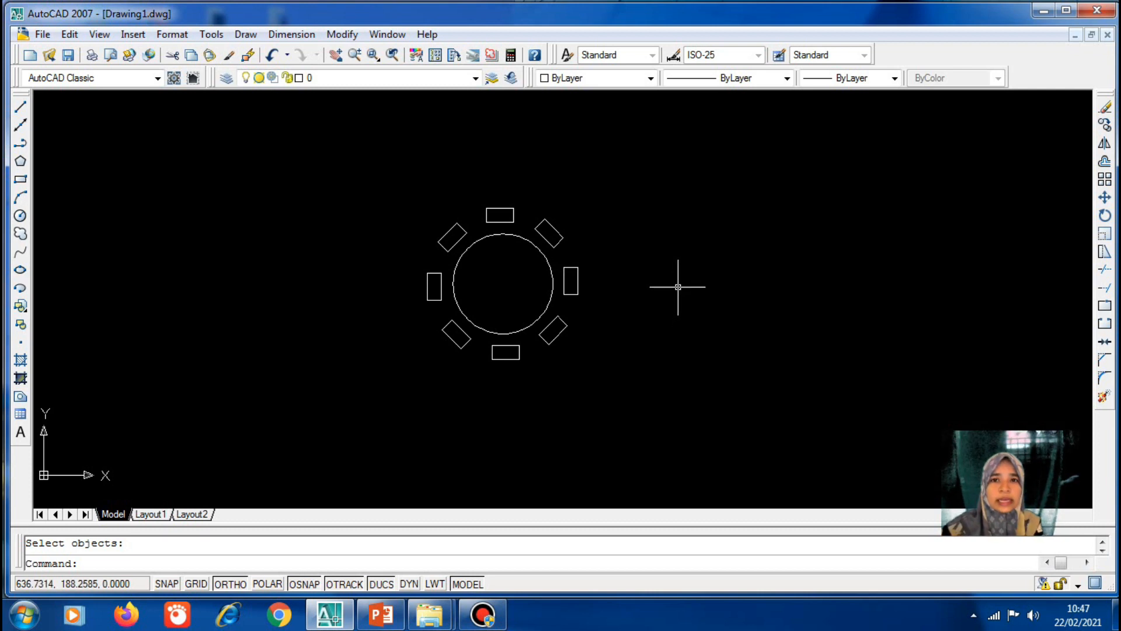
# Move the round table and its eight chairs about 218 units to the right
pyautogui.press('Escape')
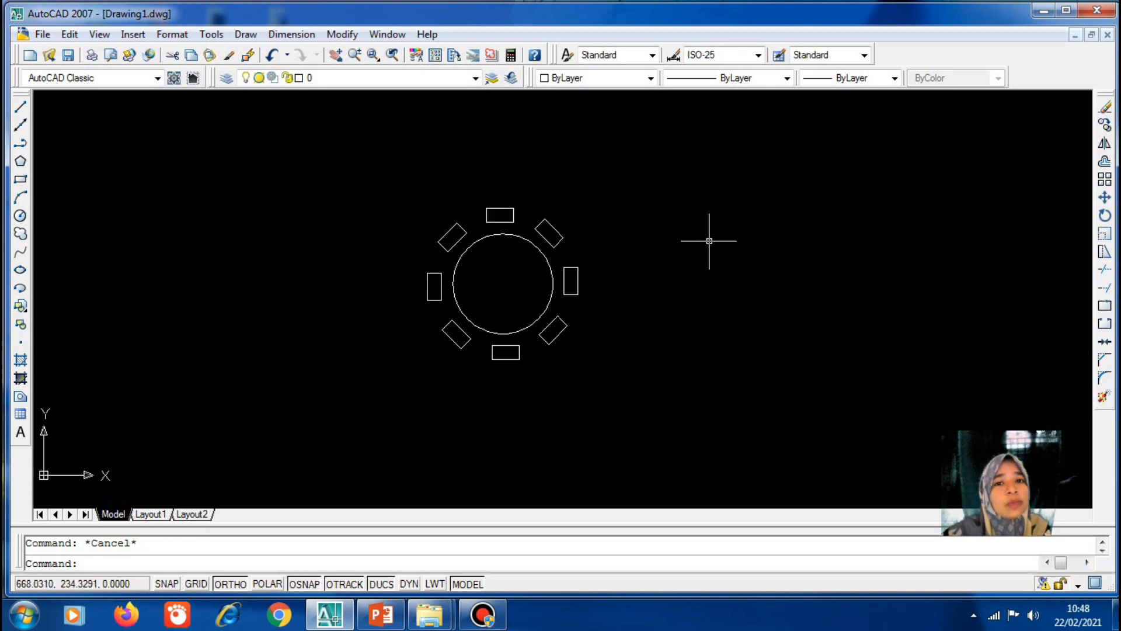
pyautogui.click(351, 34)
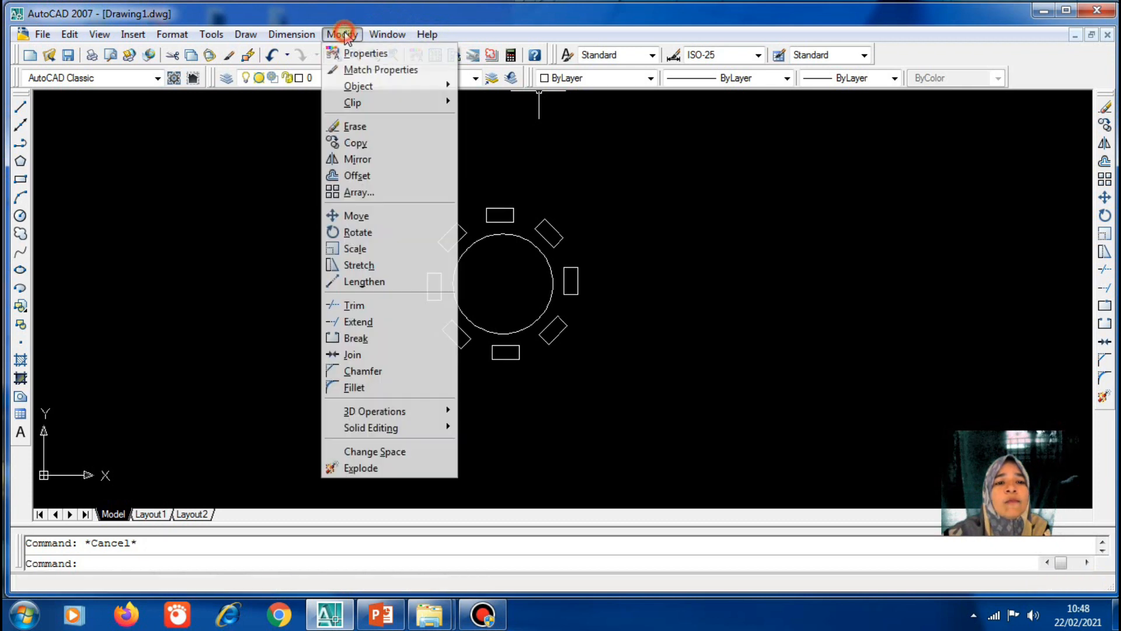
pyautogui.click(409, 215)
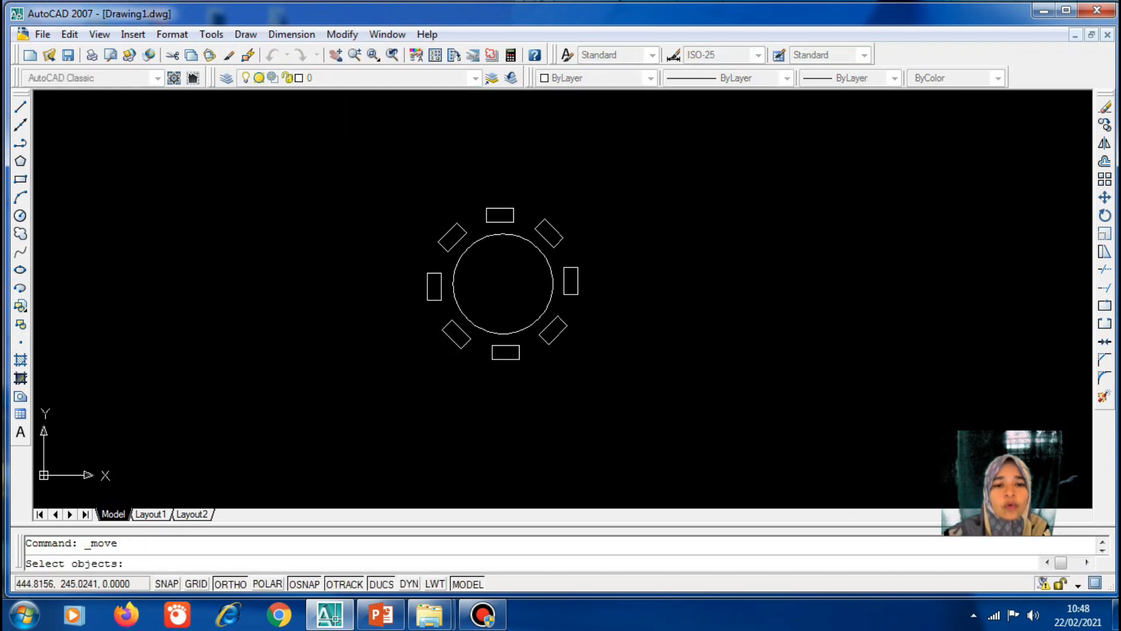
pyautogui.click(395, 187)
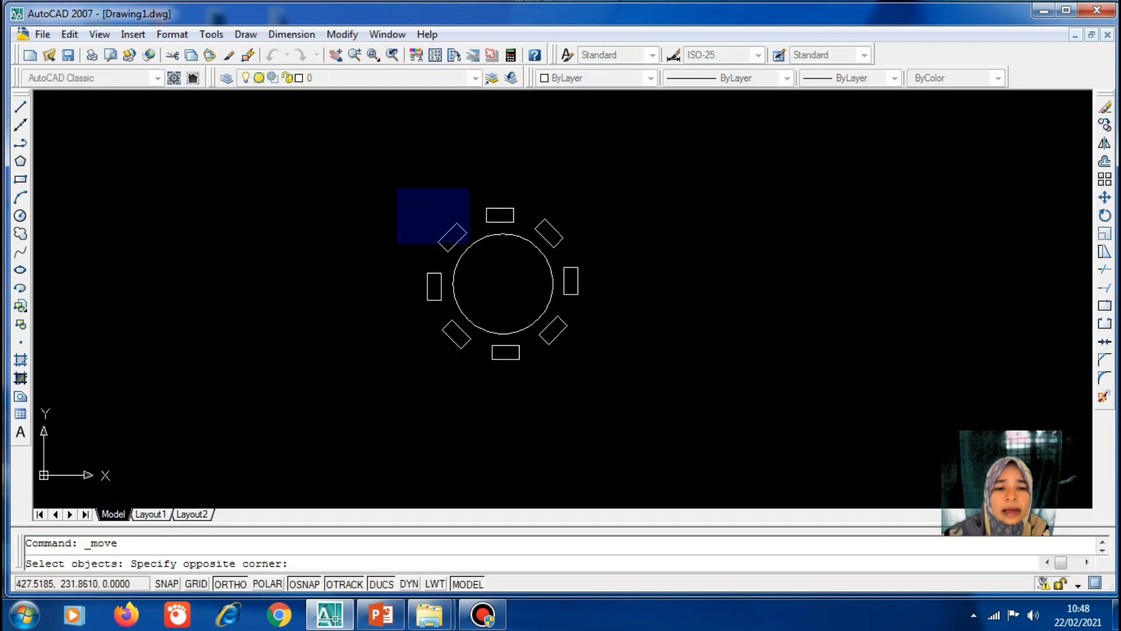
pyautogui.click(636, 404)
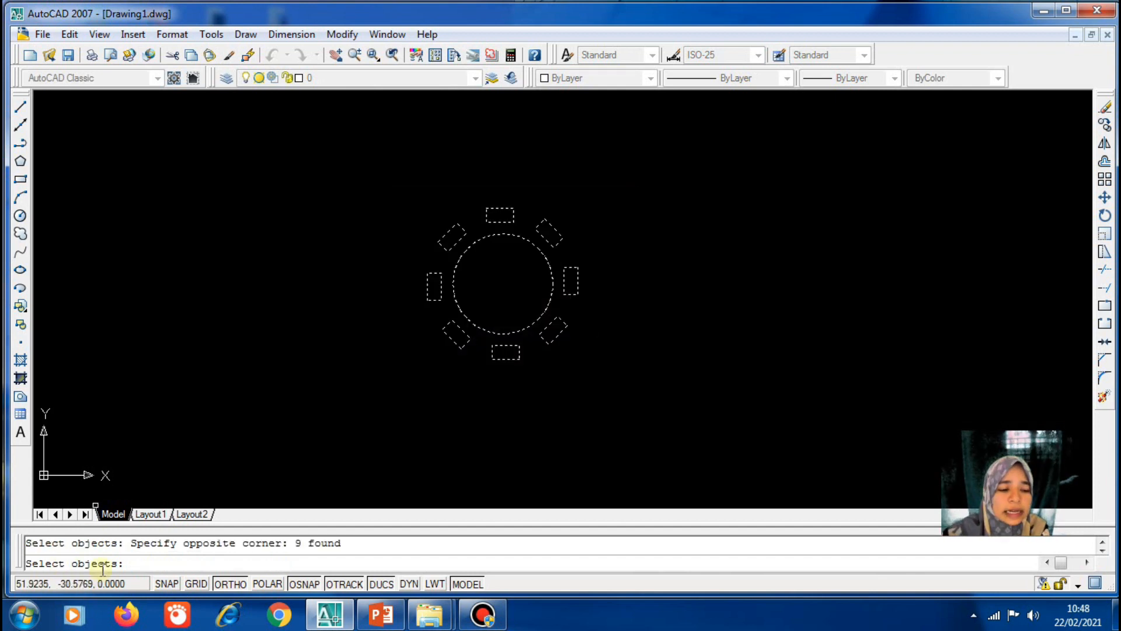
pyautogui.press('Return')
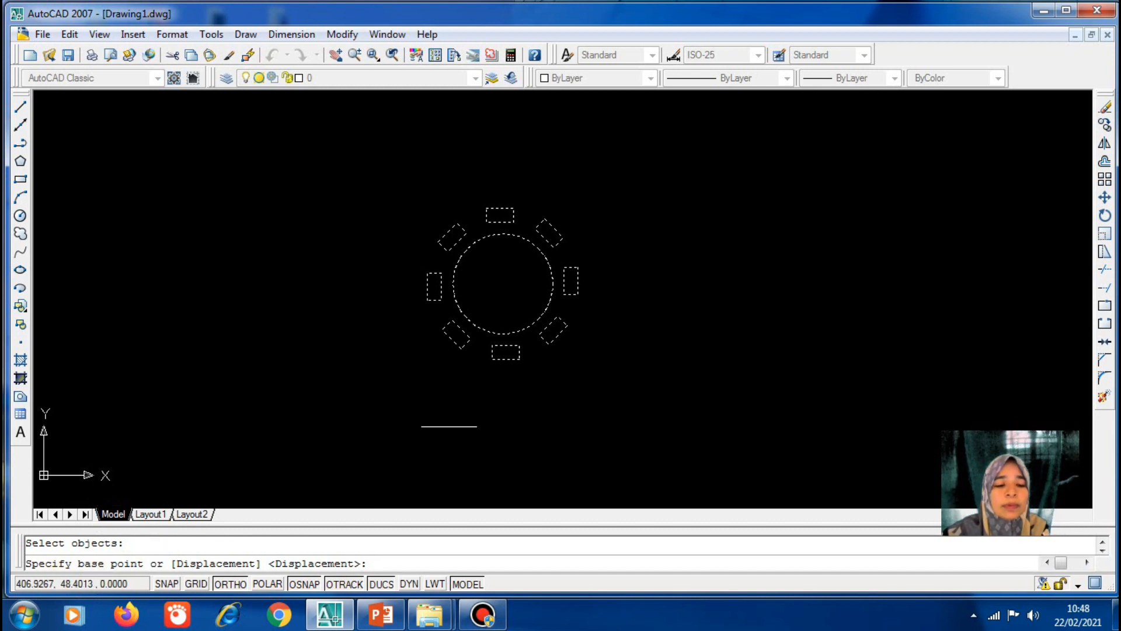
pyautogui.click(503, 283)
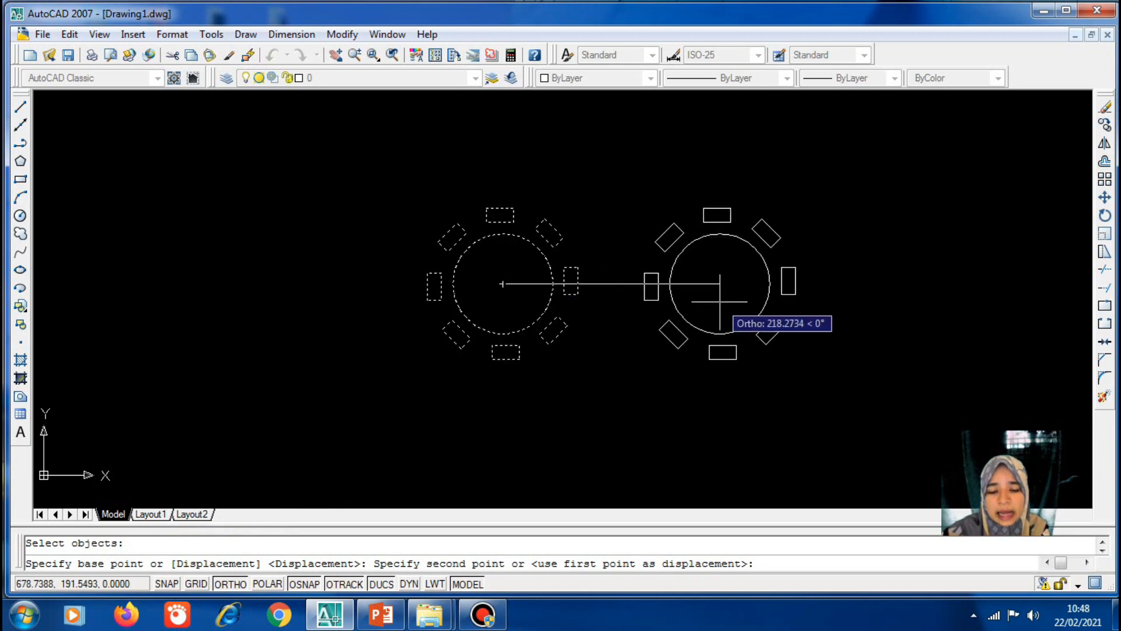
pyautogui.click(720, 301)
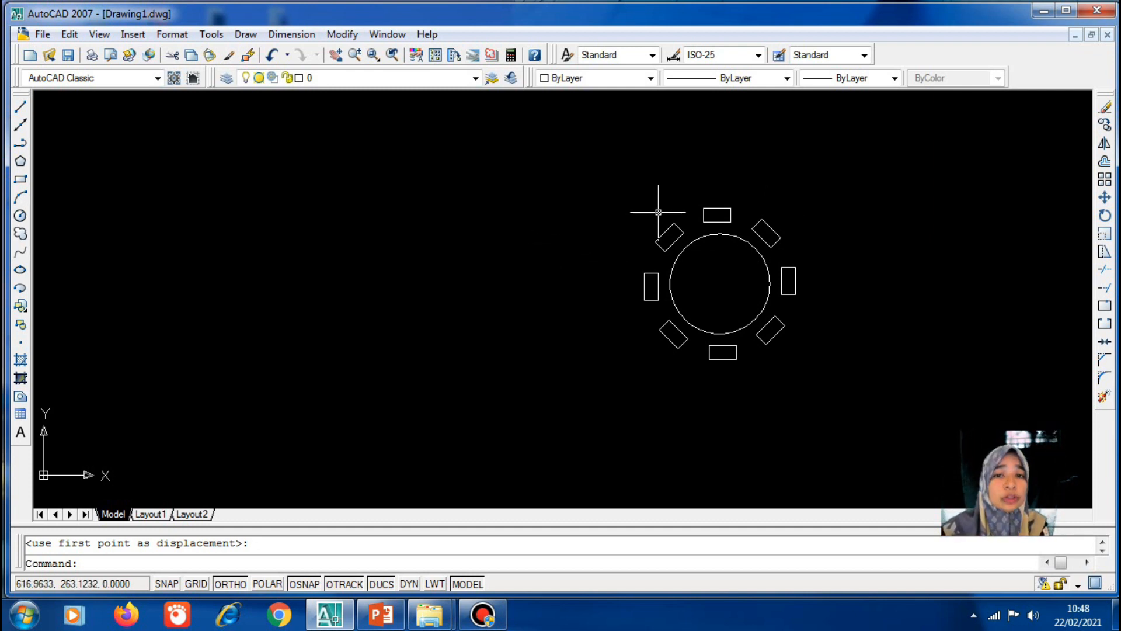
# Move the top-left chair horizontally left, away from the table, into the empty area
pyautogui.click(664, 233)
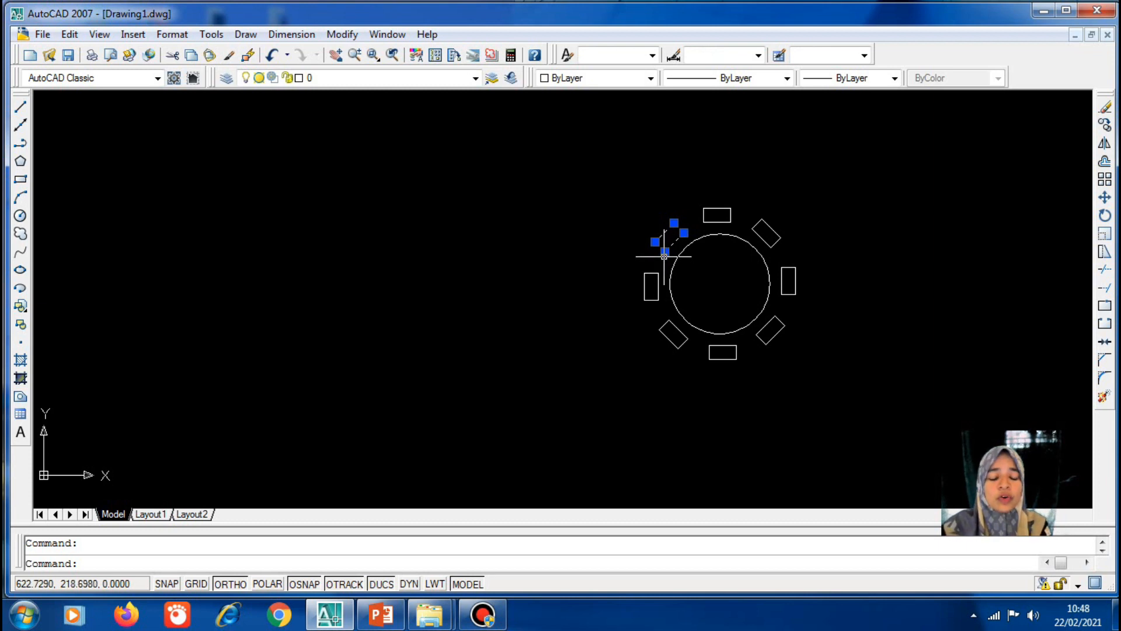
pyautogui.write('m')
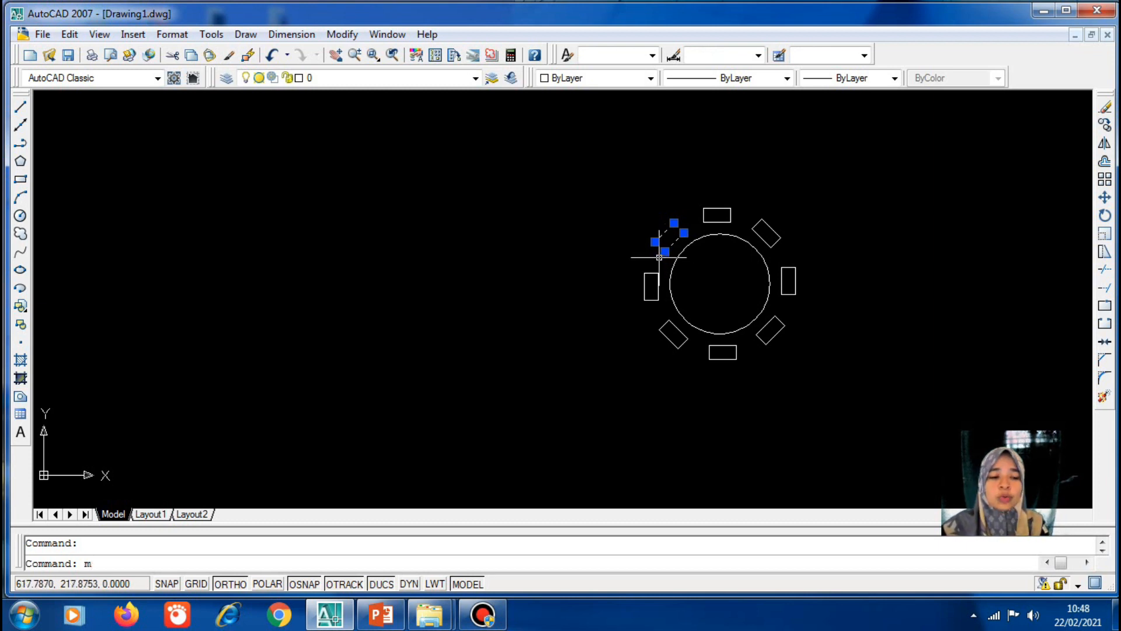
pyautogui.press('Return')
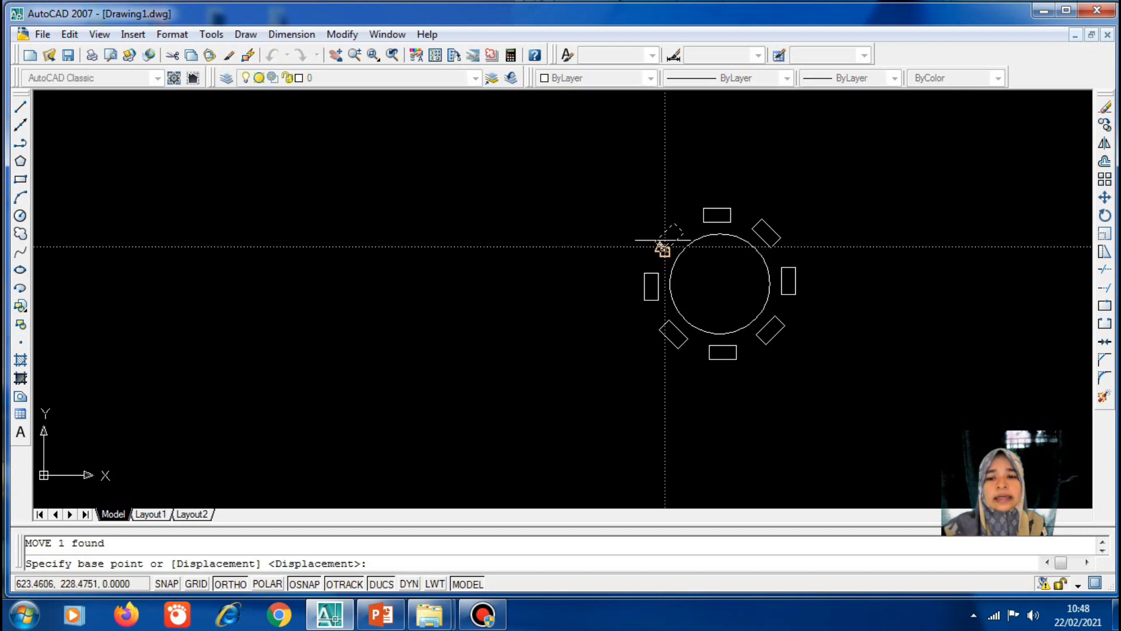
pyautogui.click(665, 252)
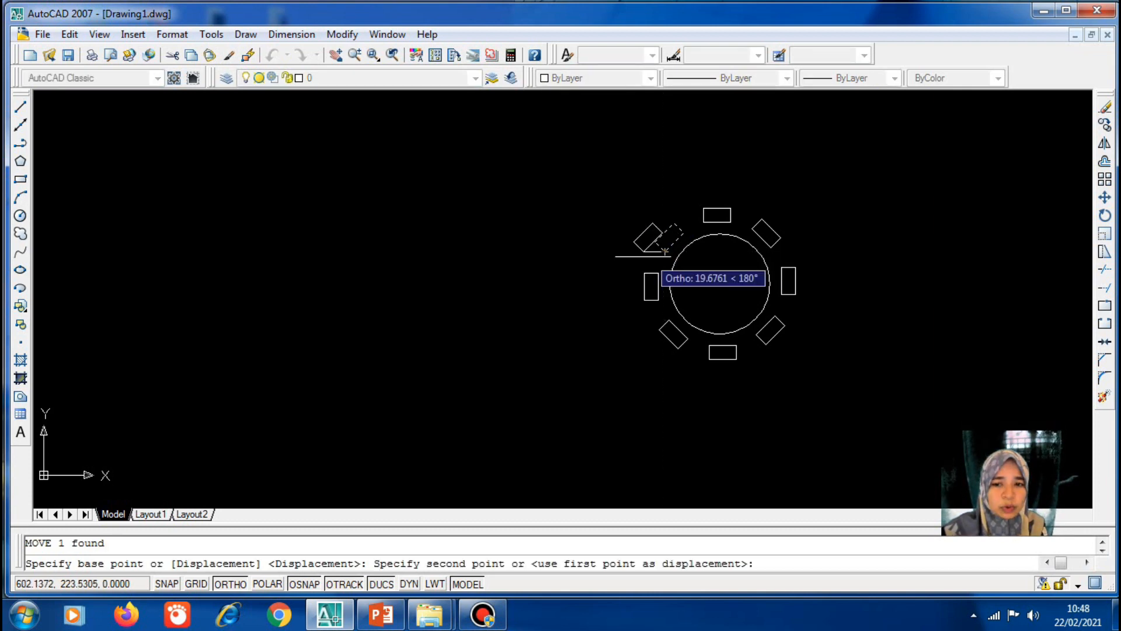
pyautogui.click(387, 253)
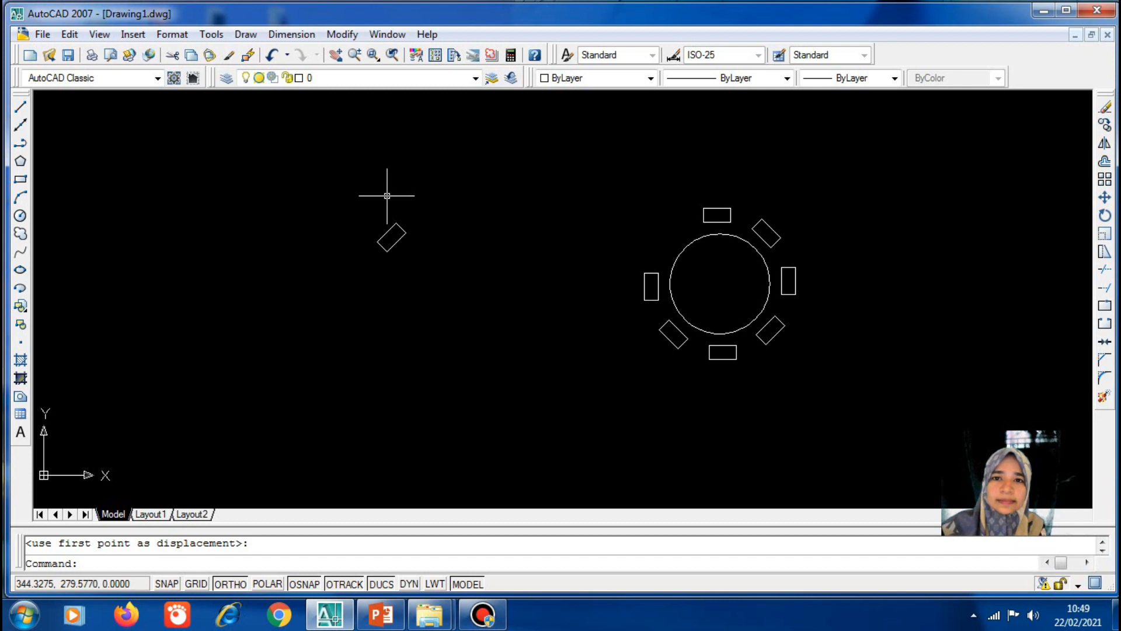
pyautogui.write('m')
pyautogui.press('Return')
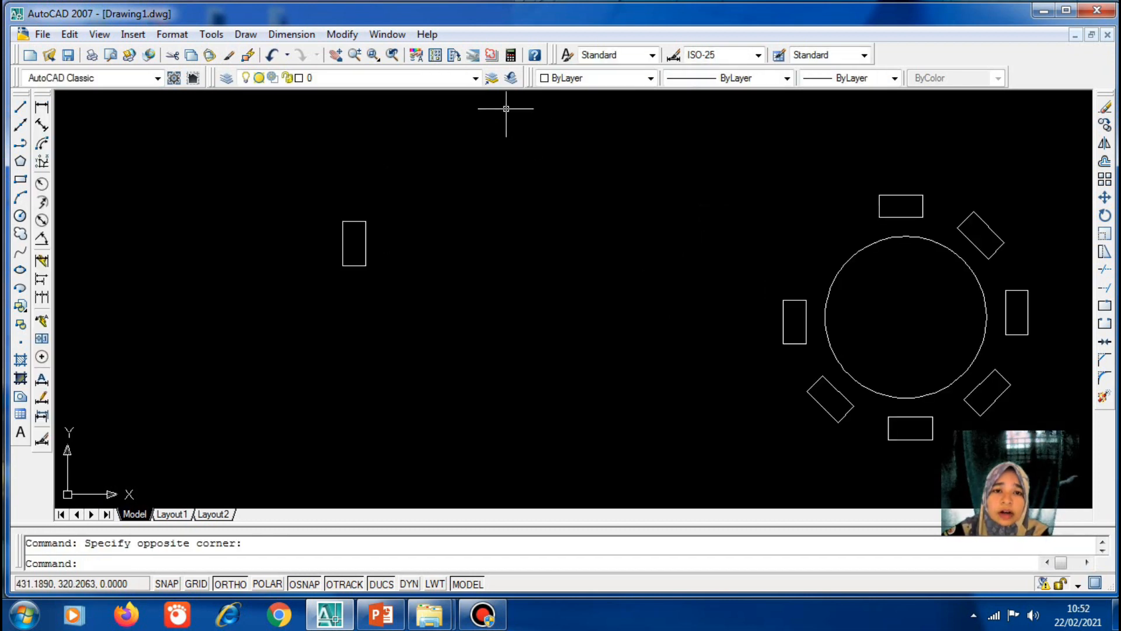
# Scale the detached rectangle by a factor of 1.5 from its bottom edge
pyautogui.click(342, 34)
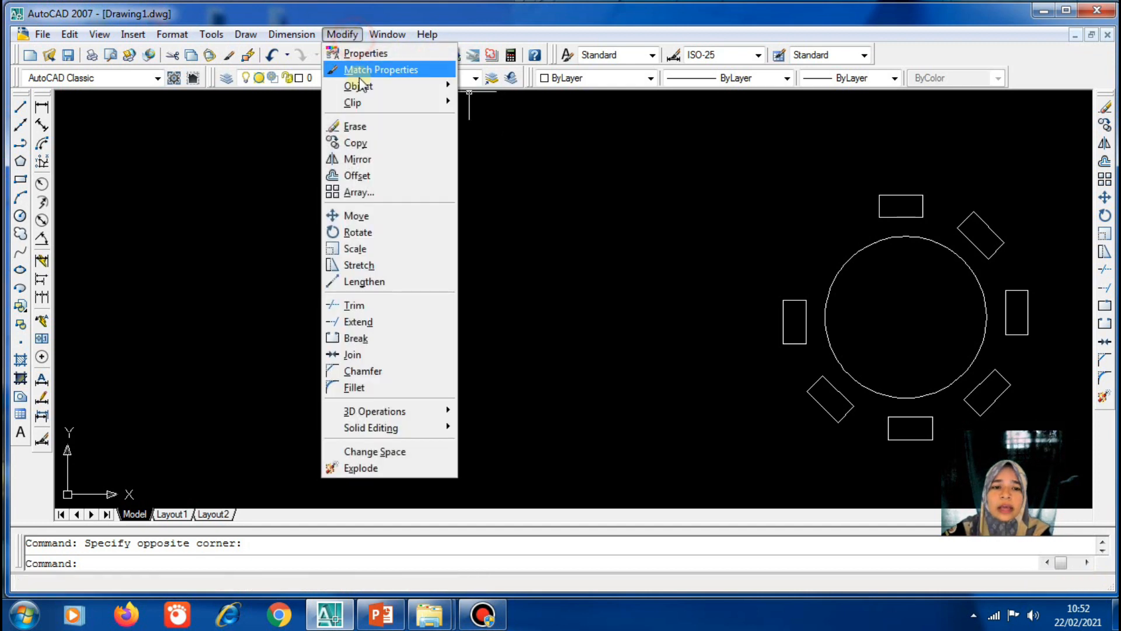
pyautogui.click(367, 248)
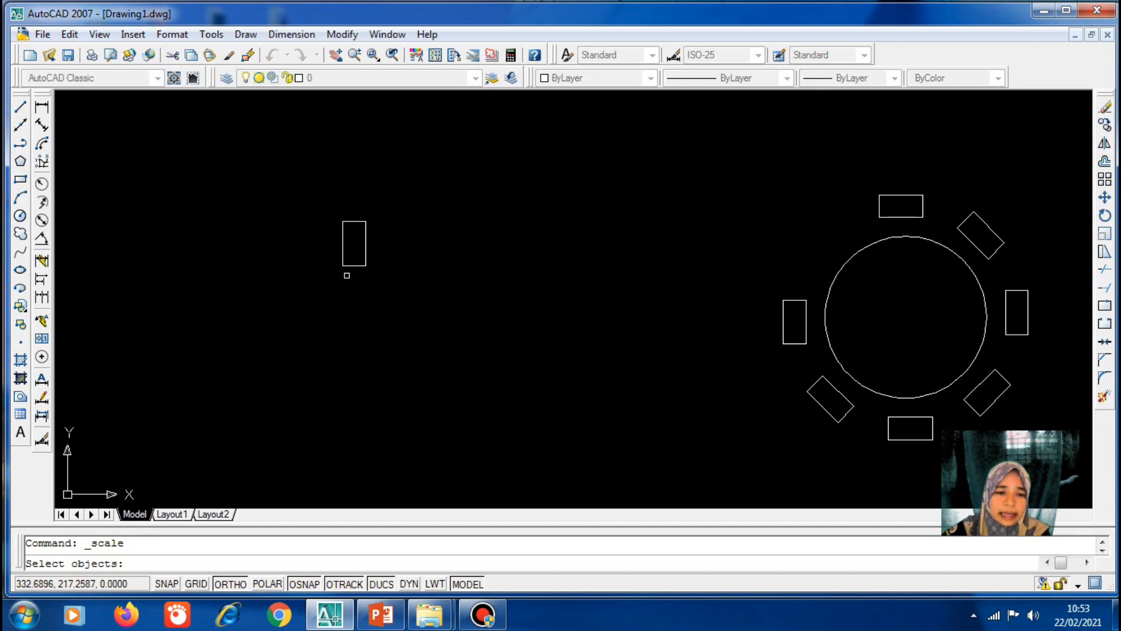
pyautogui.click(348, 266)
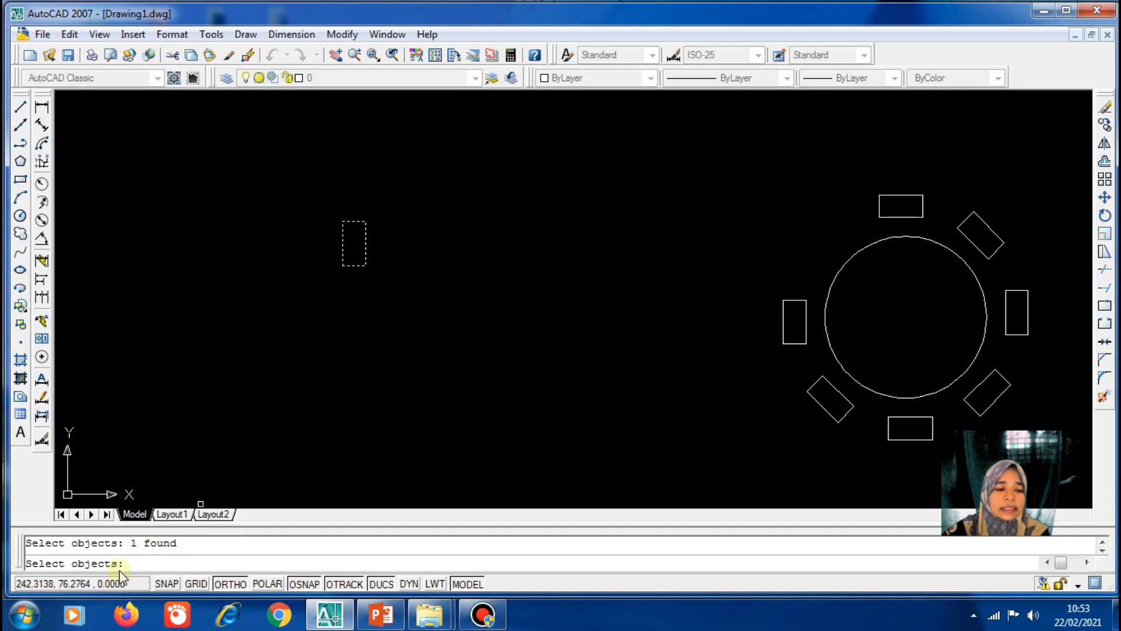
pyautogui.press('Return')
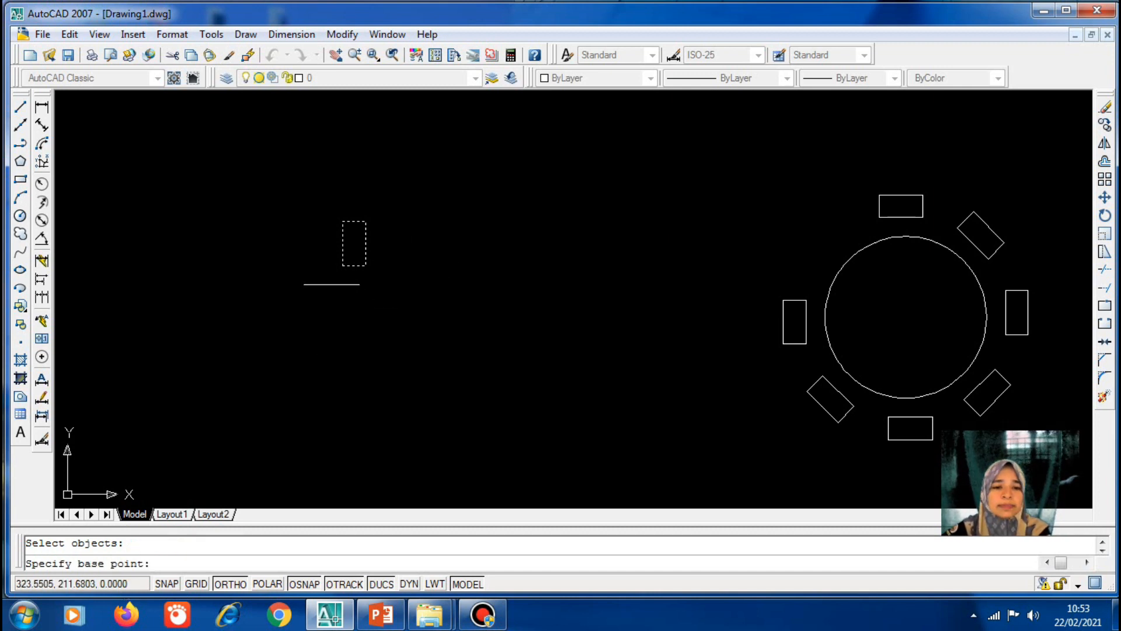
pyautogui.click(341, 266)
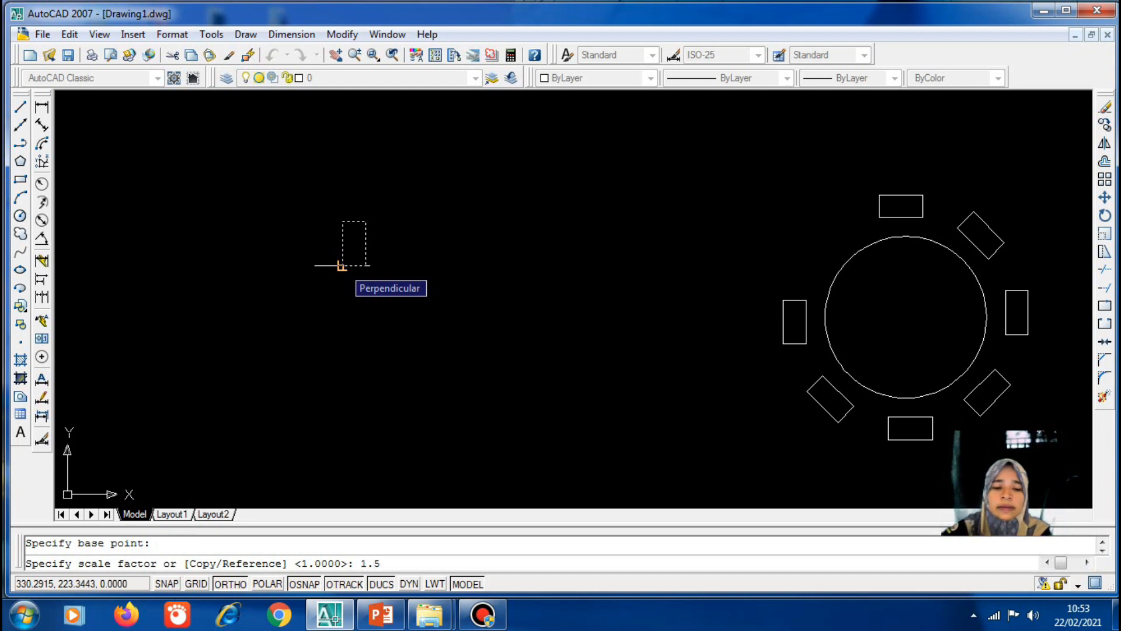
pyautogui.press('Return')
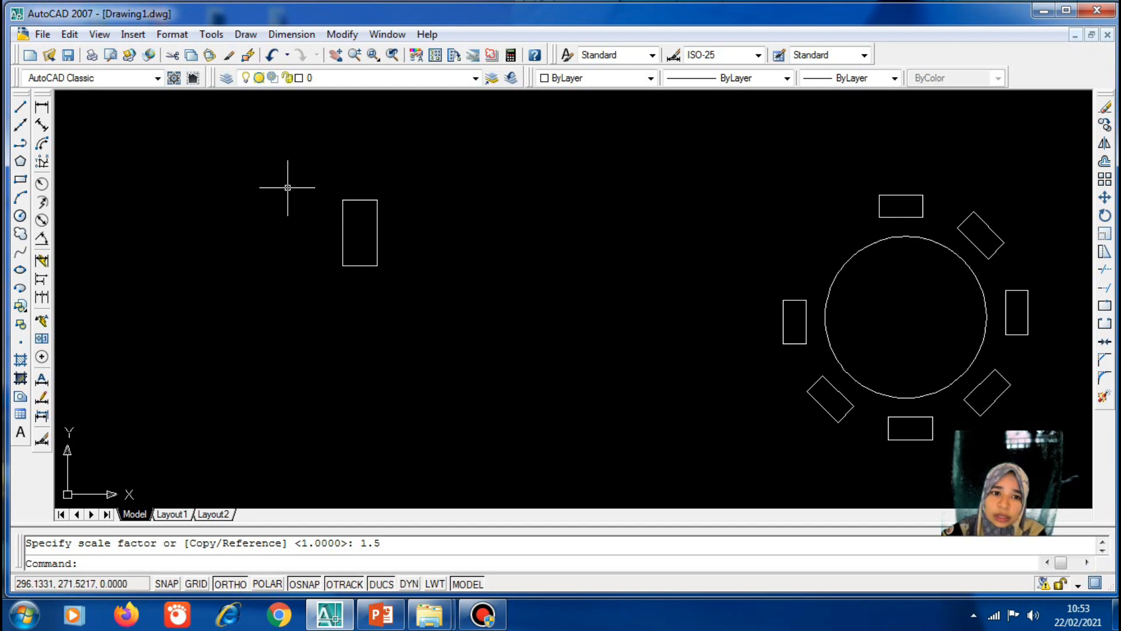
# Scale the enlarged rectangle by 0.8 about its bottom-left corner
pyautogui.click(342, 34)
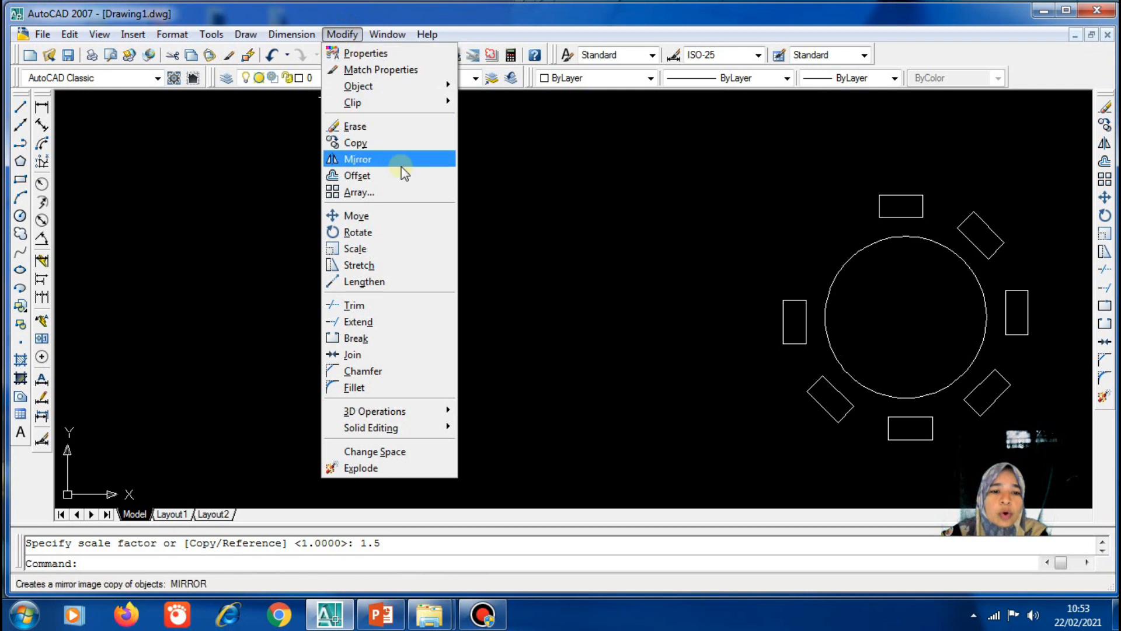
pyautogui.click(404, 247)
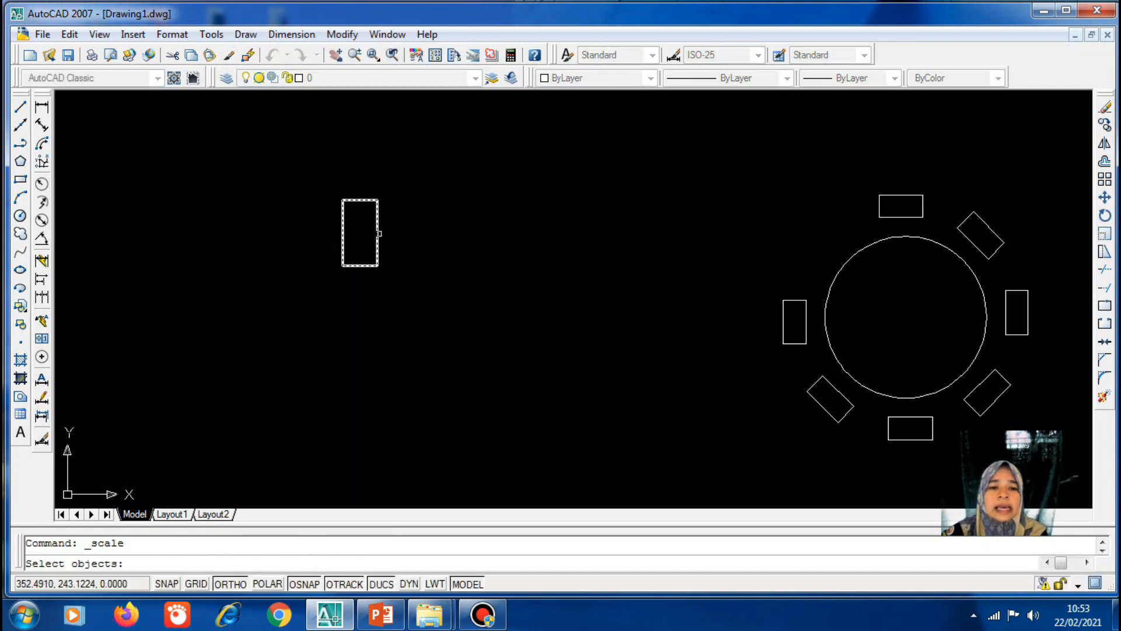
pyautogui.click(377, 236)
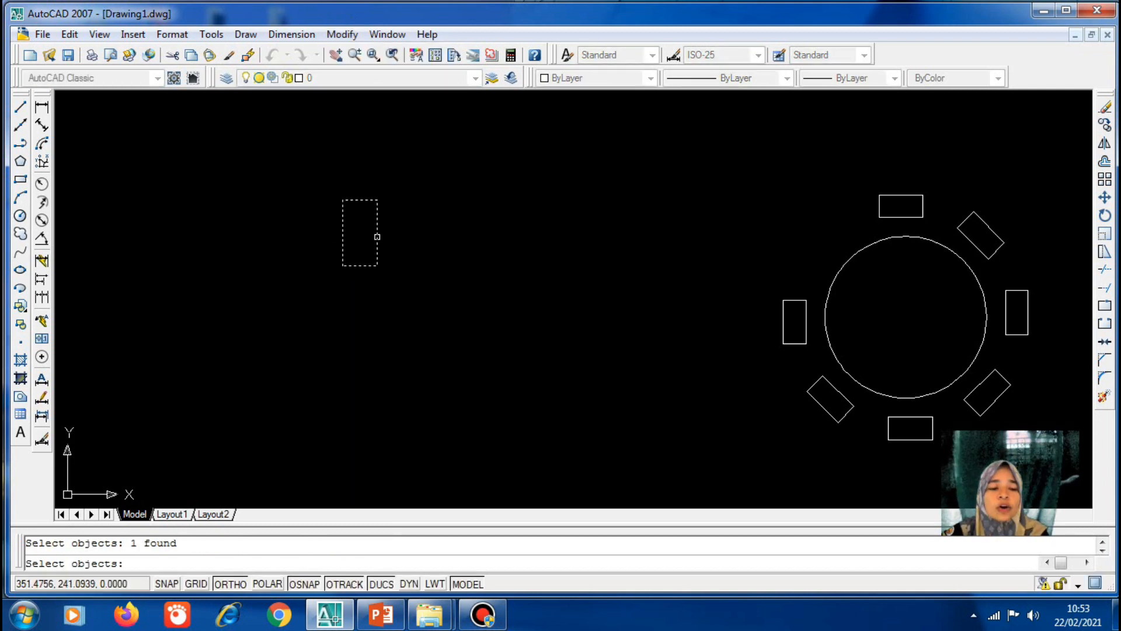
pyautogui.press('Return')
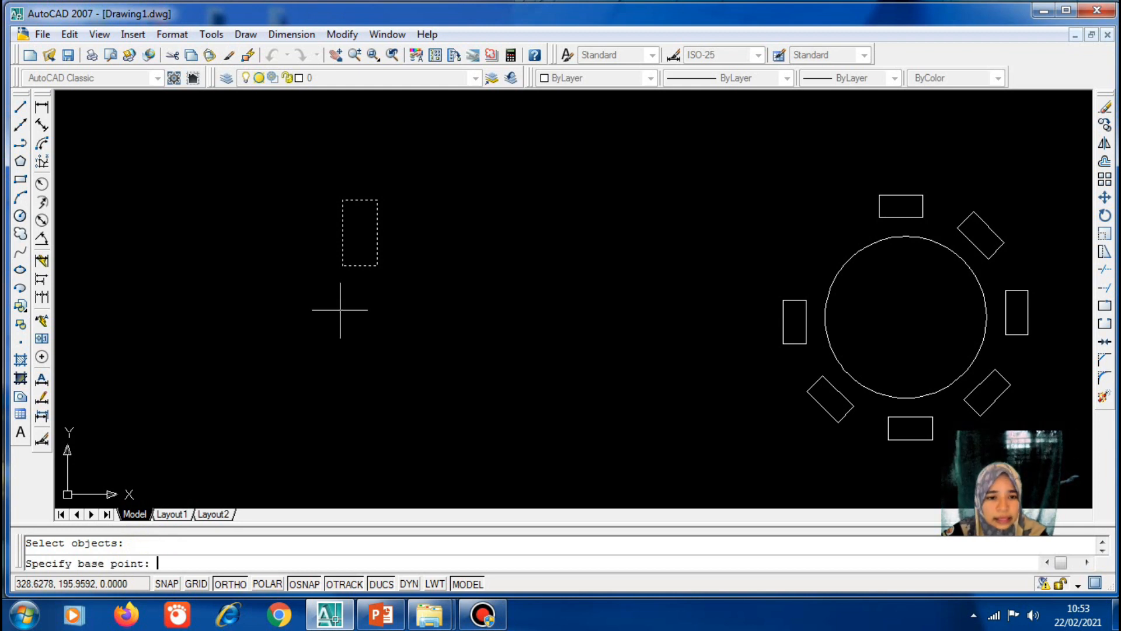
pyautogui.click(342, 266)
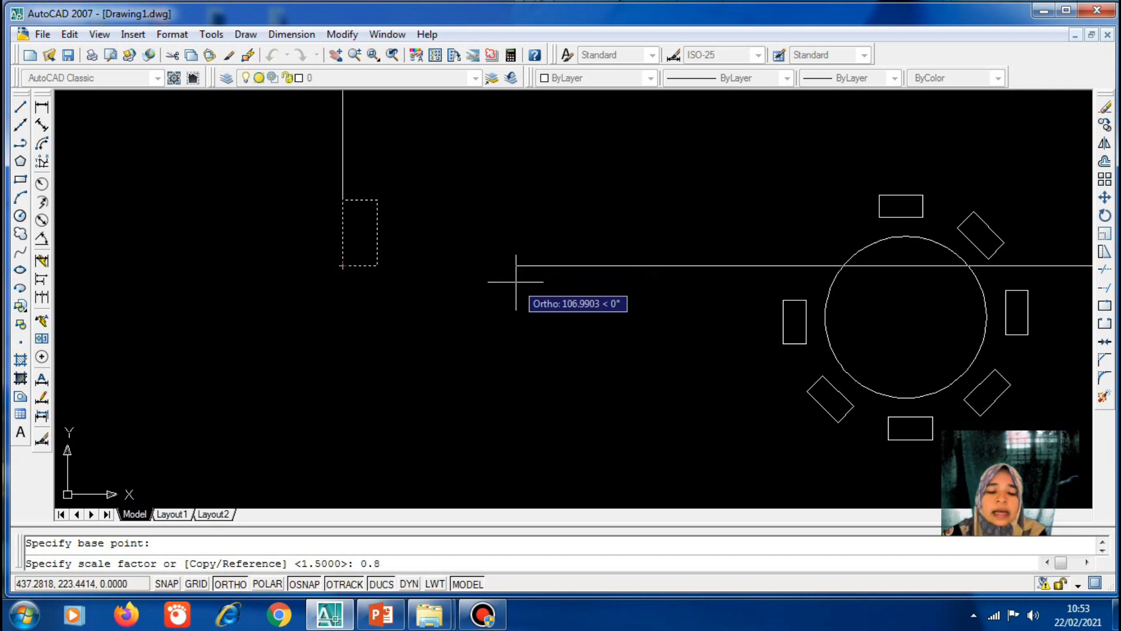
pyautogui.press('Return')
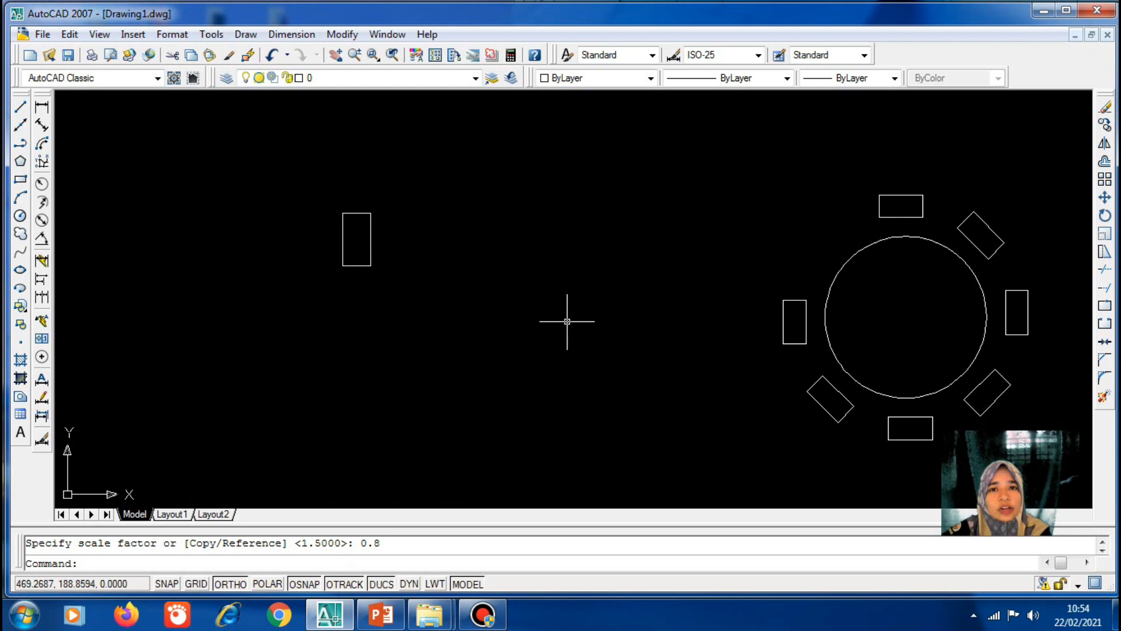
pyautogui.click(383, 616)
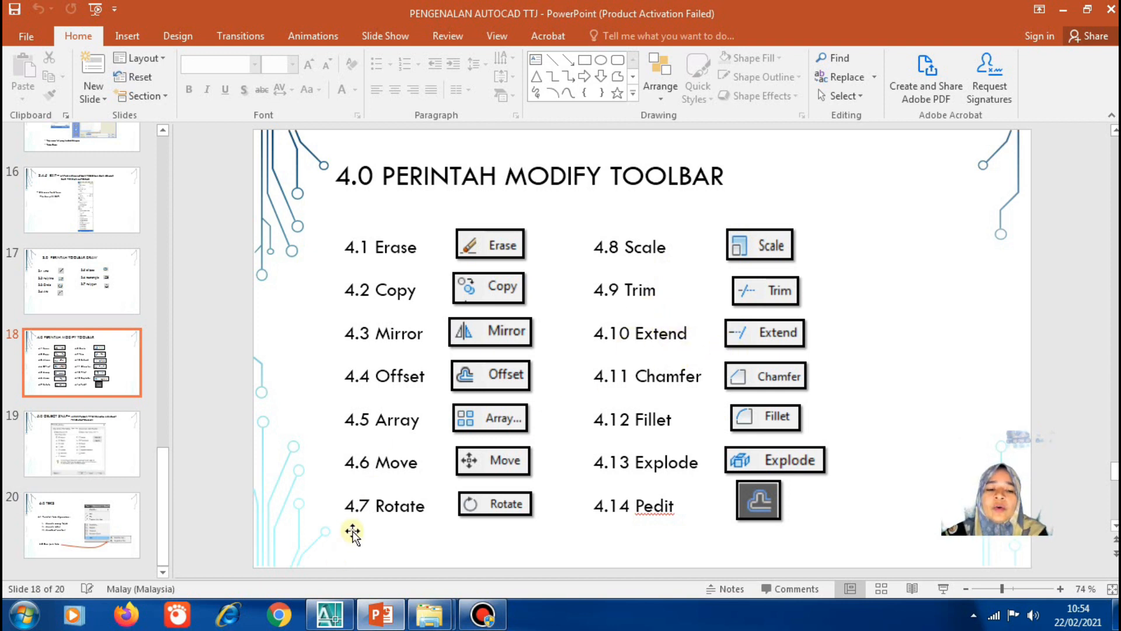
pyautogui.click(337, 613)
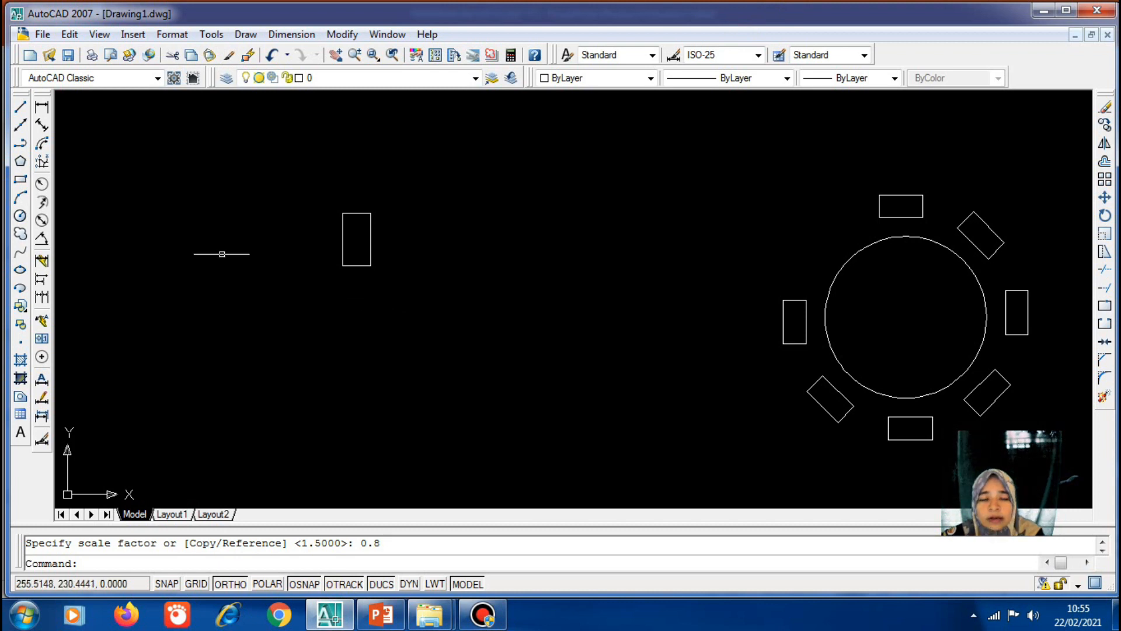
# Draw a 100-unit horizontal line starting below-left of the detached rectangle
pyautogui.click(19, 107)
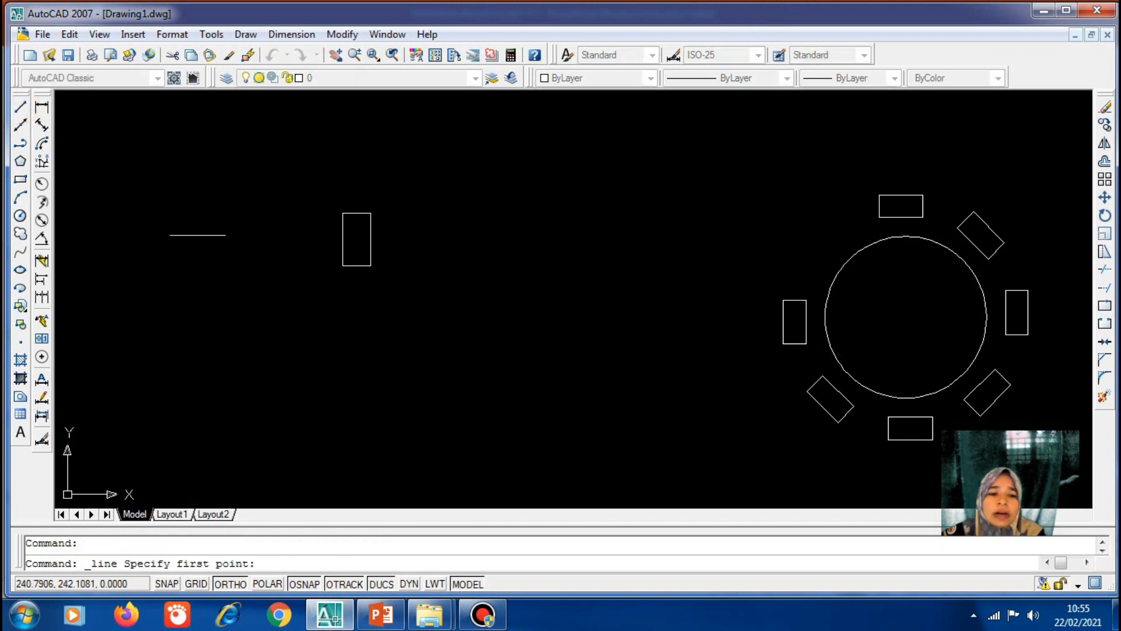
pyautogui.click(285, 337)
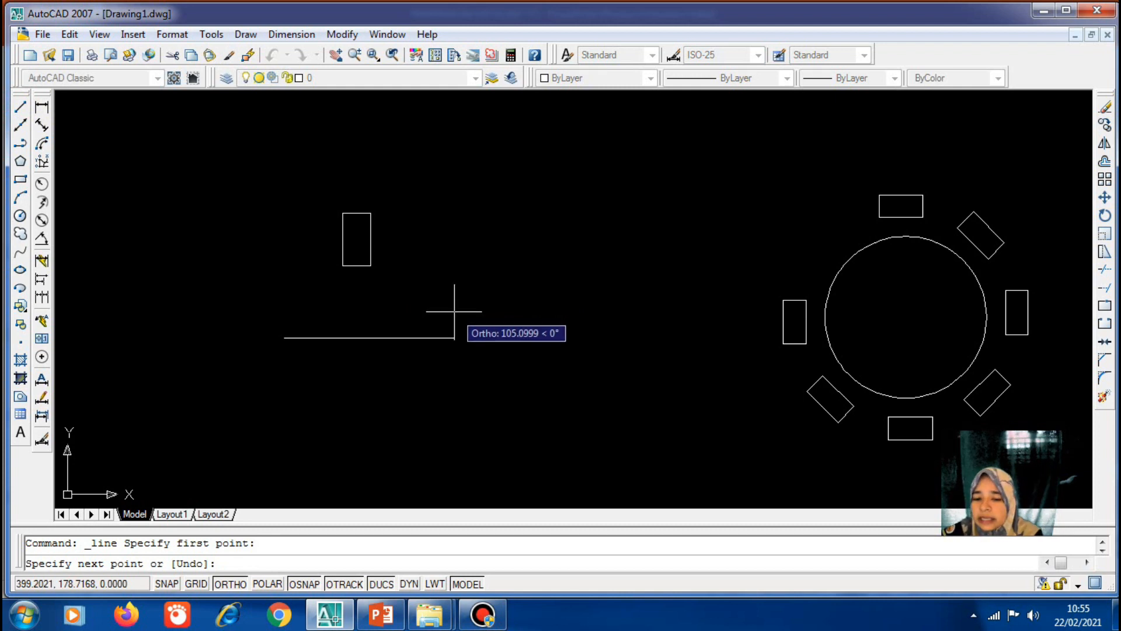
pyautogui.write('100')
pyautogui.press('Return')
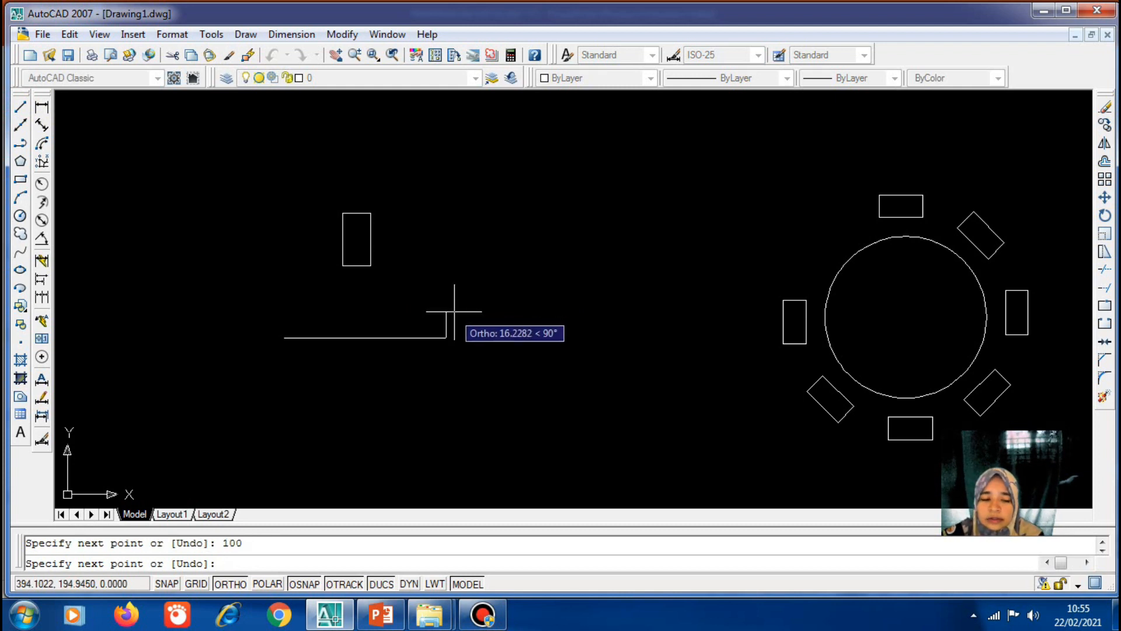
pyautogui.press('Return')
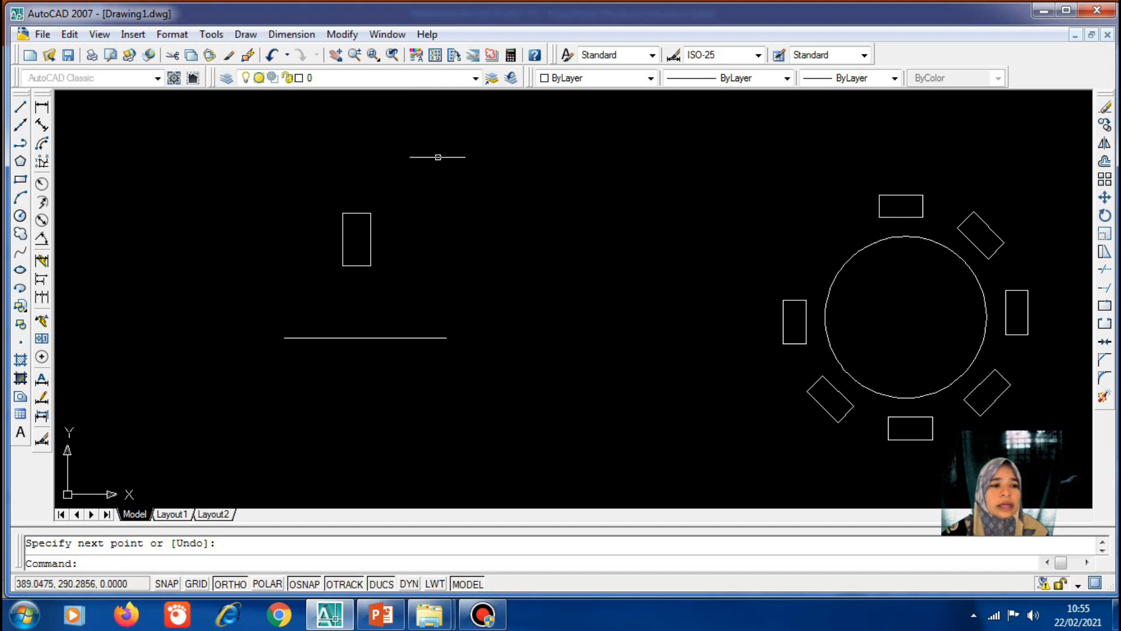
pyautogui.click(341, 34)
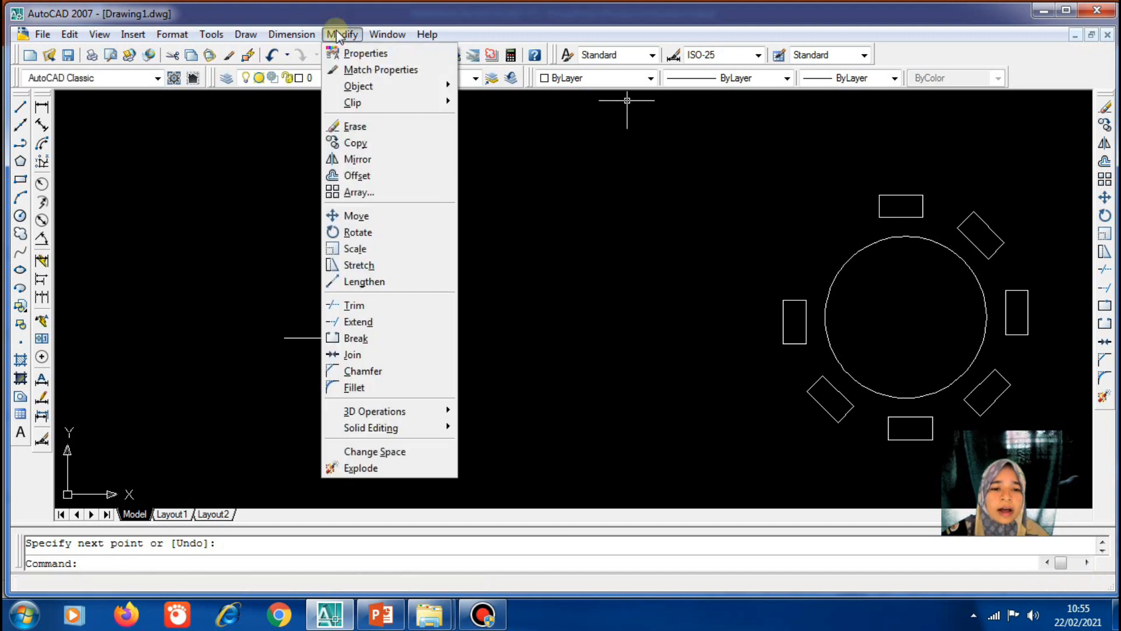
# Extend the horizontal line to the chair rectangle on the table's left side
pyautogui.click(399, 330)
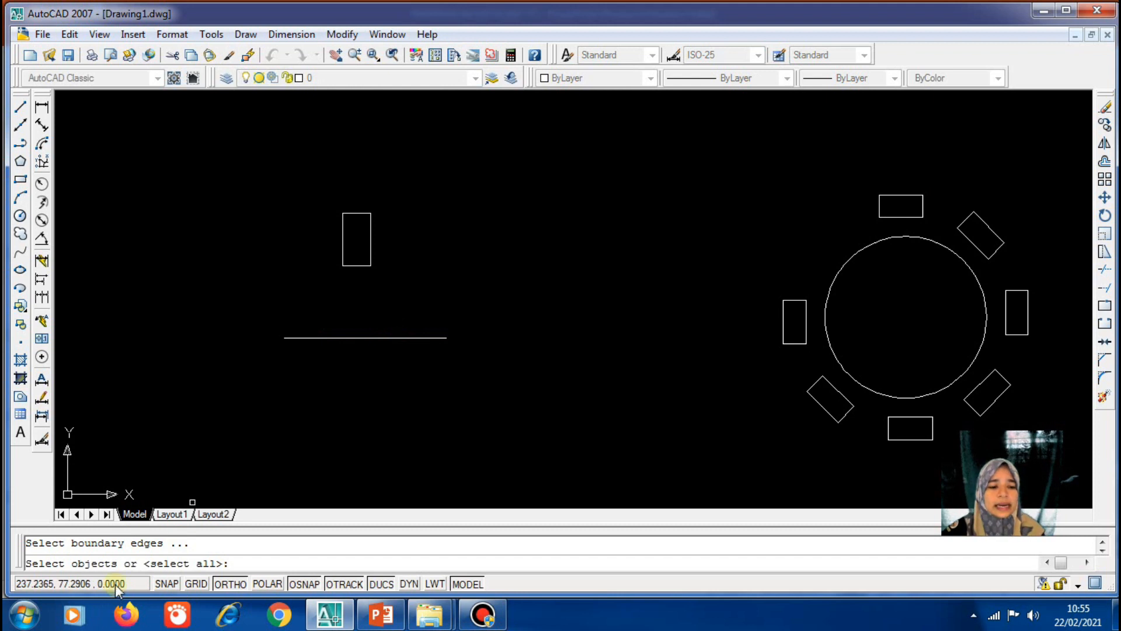
pyautogui.click(911, 440)
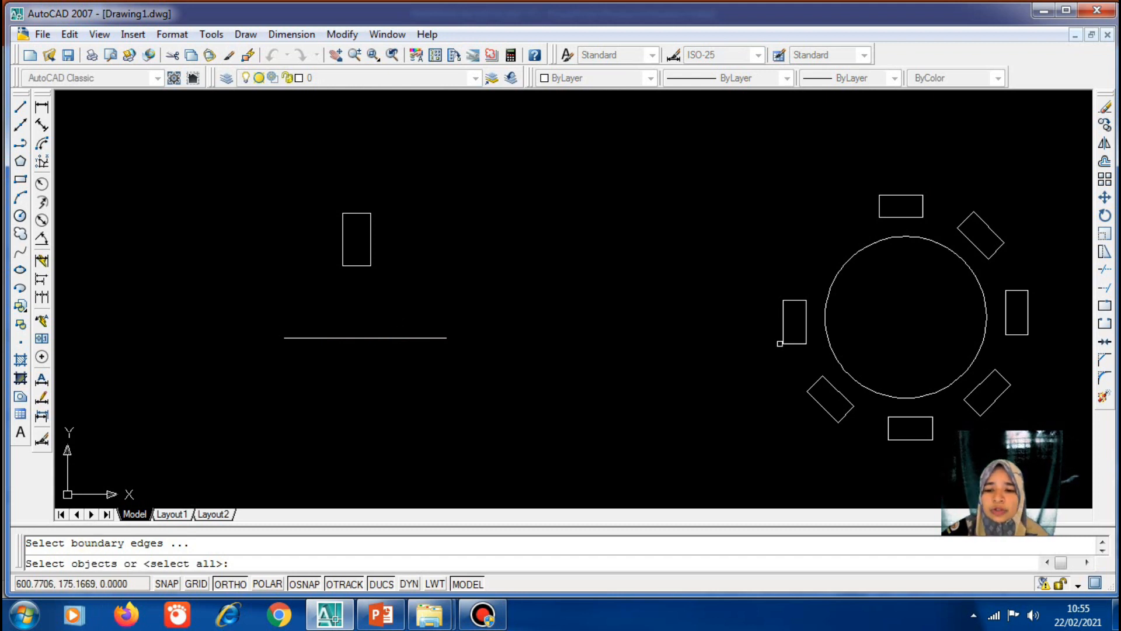
pyautogui.click(792, 342)
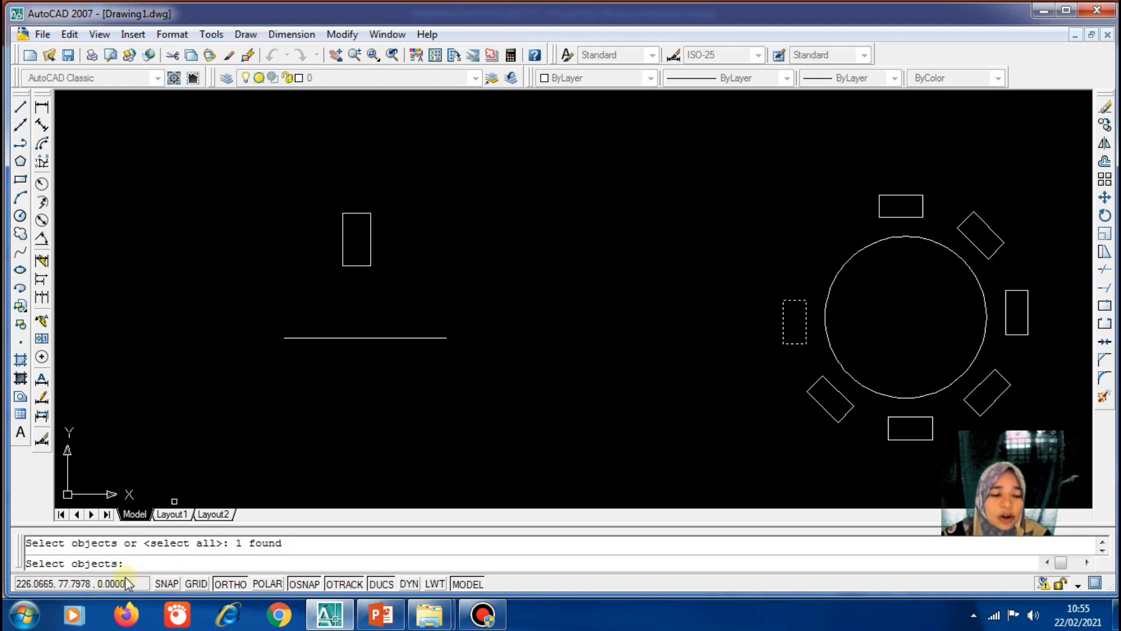
pyautogui.press('Return')
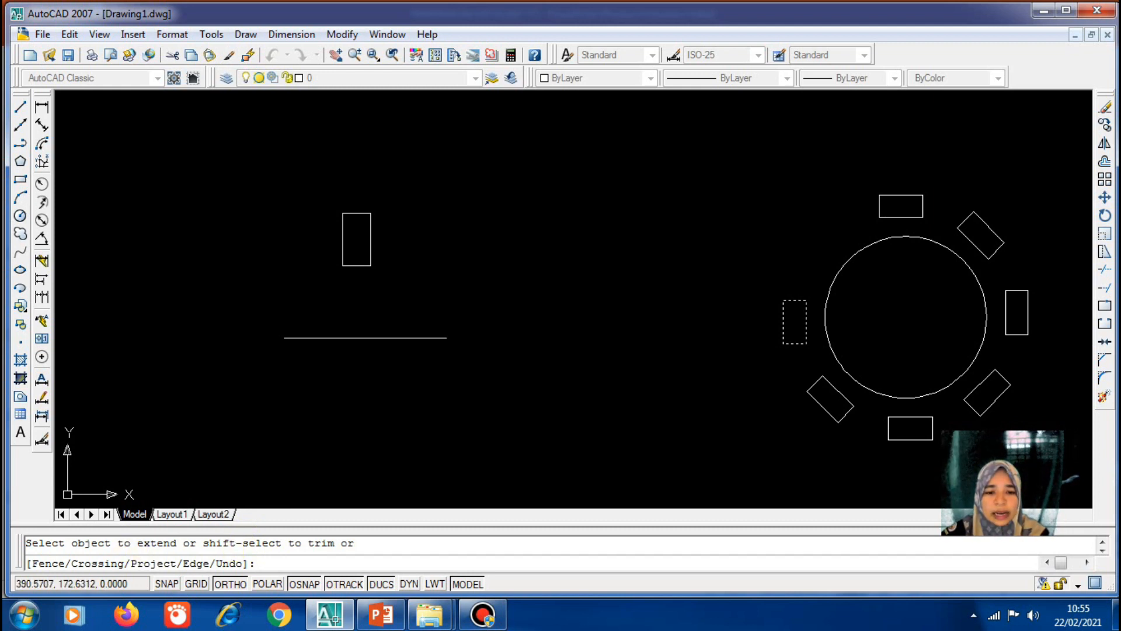
pyautogui.click(430, 337)
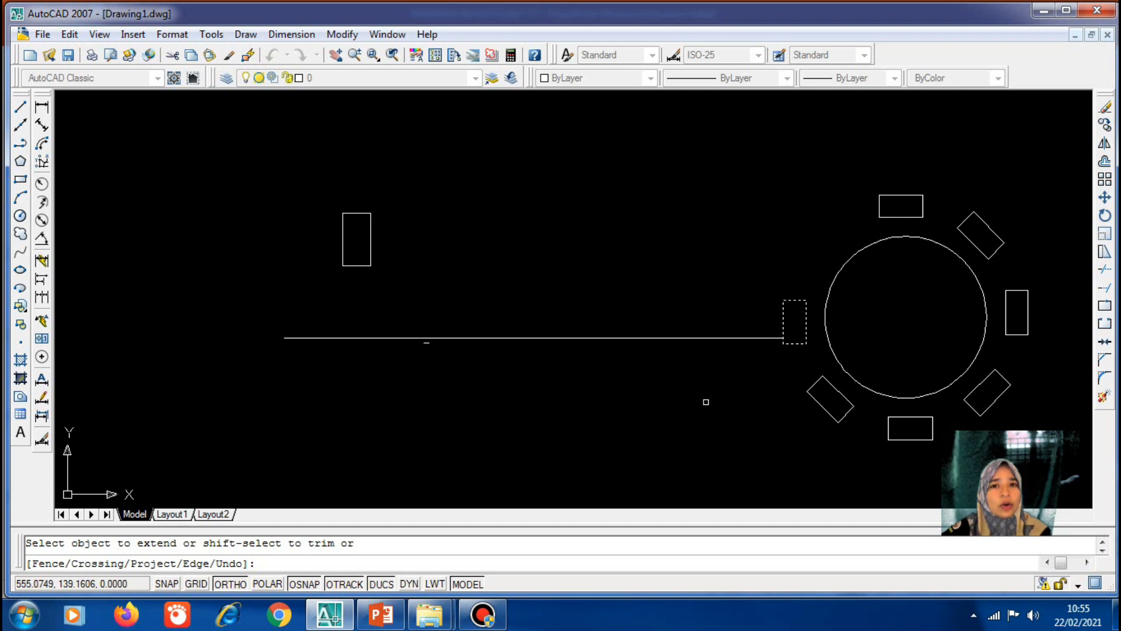
pyautogui.press('Return')
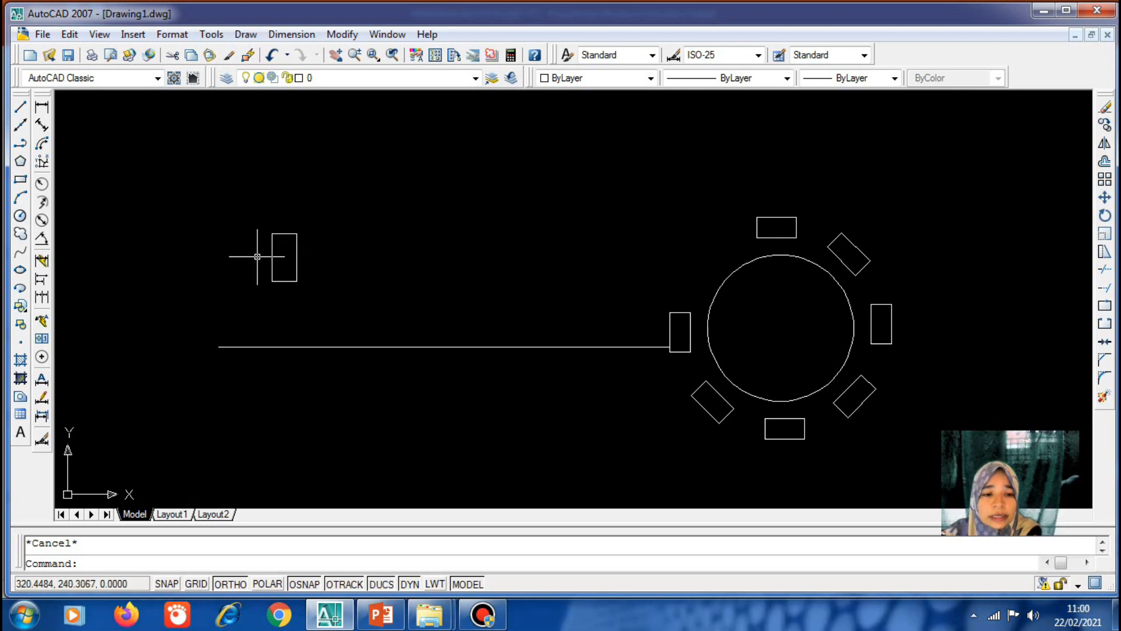
# Chamfer the rectangle's top-right corner using distances of 0.5 and 0.5
pyautogui.scroll(3, 258, 256)
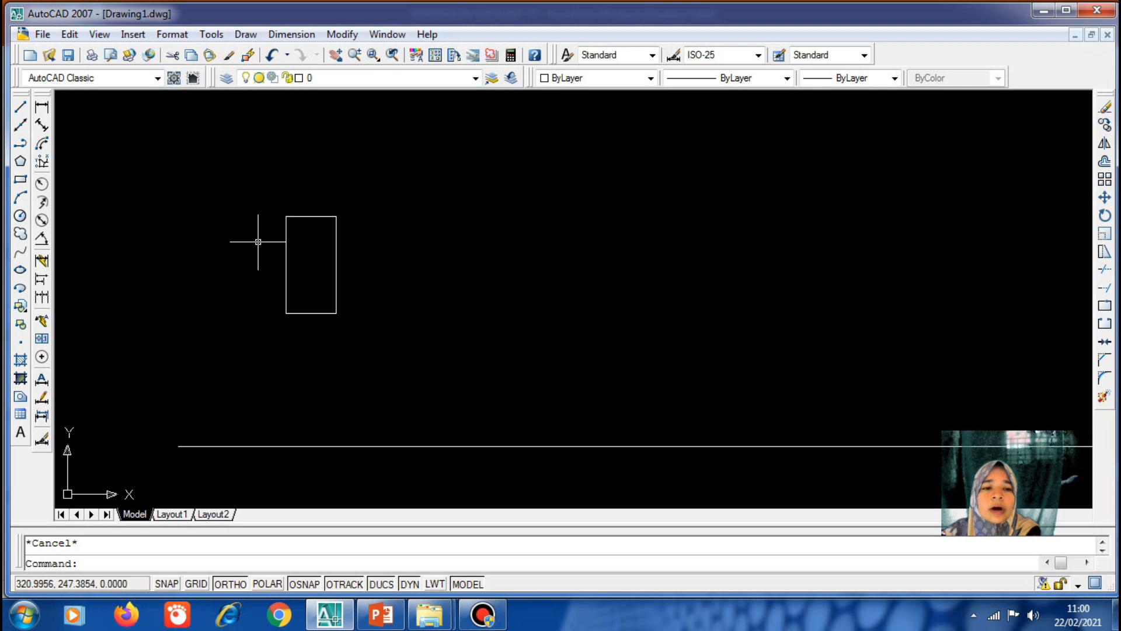
pyautogui.scroll(1, 258, 241)
pyautogui.scroll(1, 257, 239)
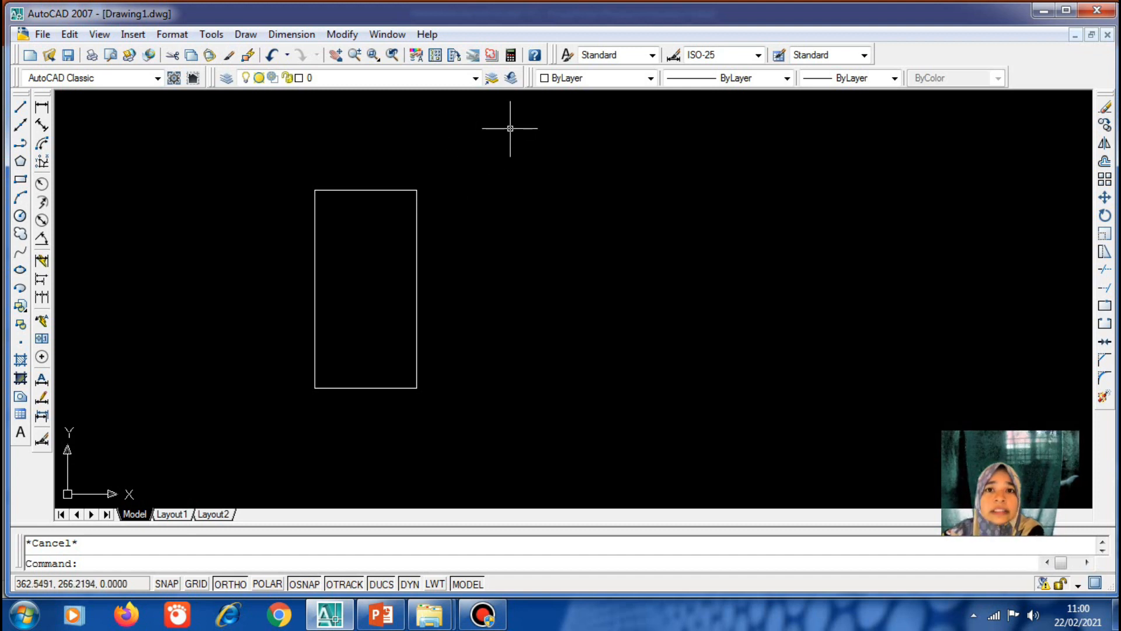
pyautogui.click(345, 34)
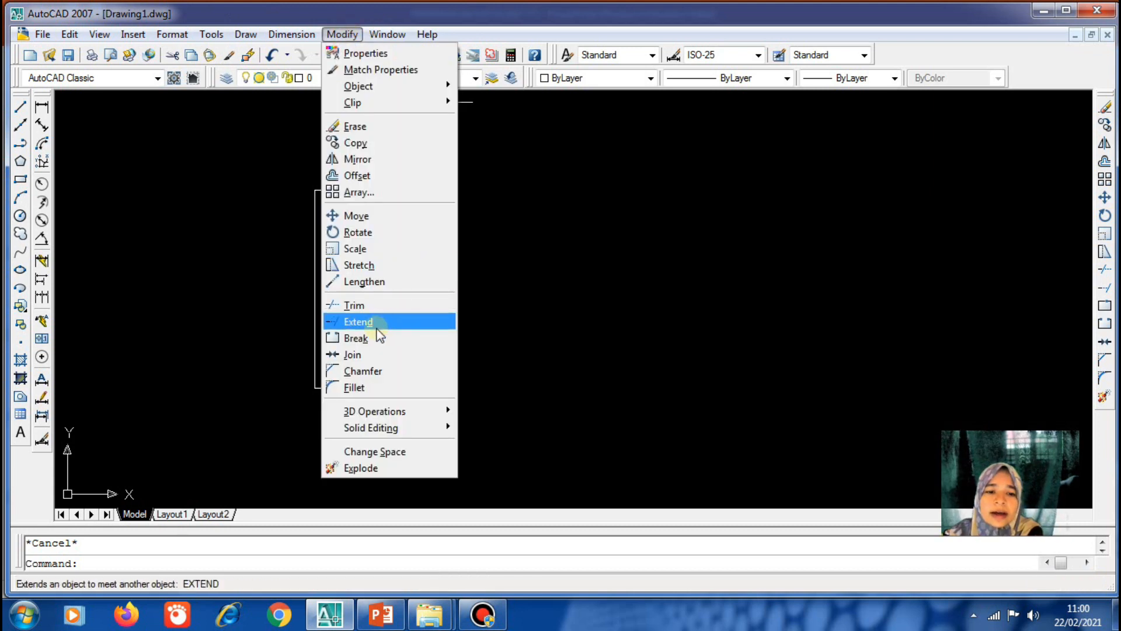
pyautogui.click(374, 371)
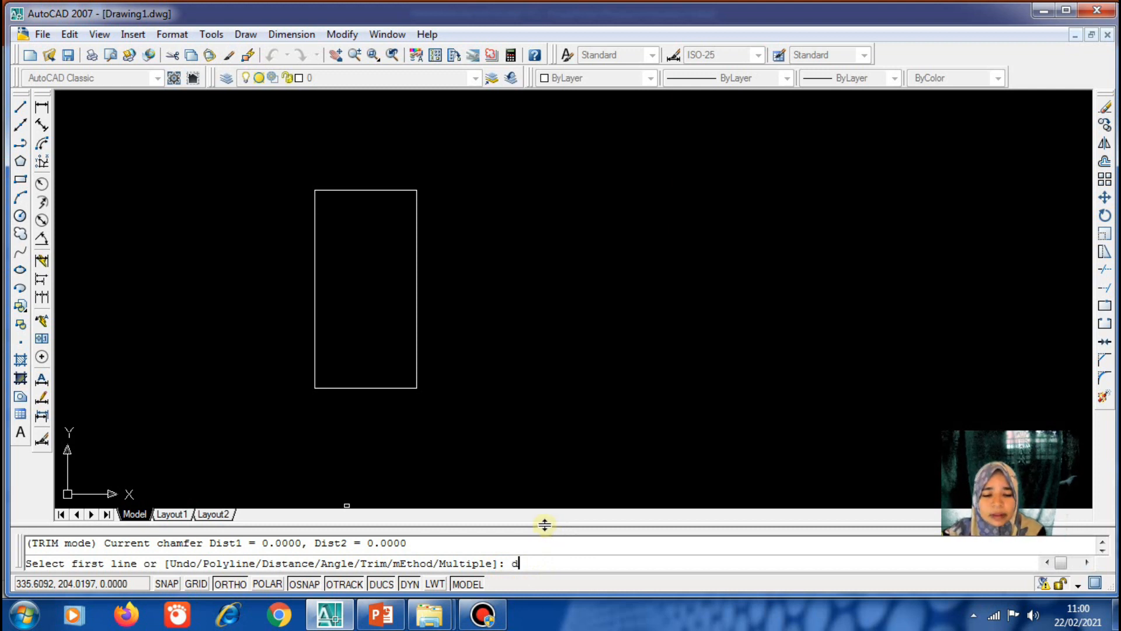
pyautogui.press('Return')
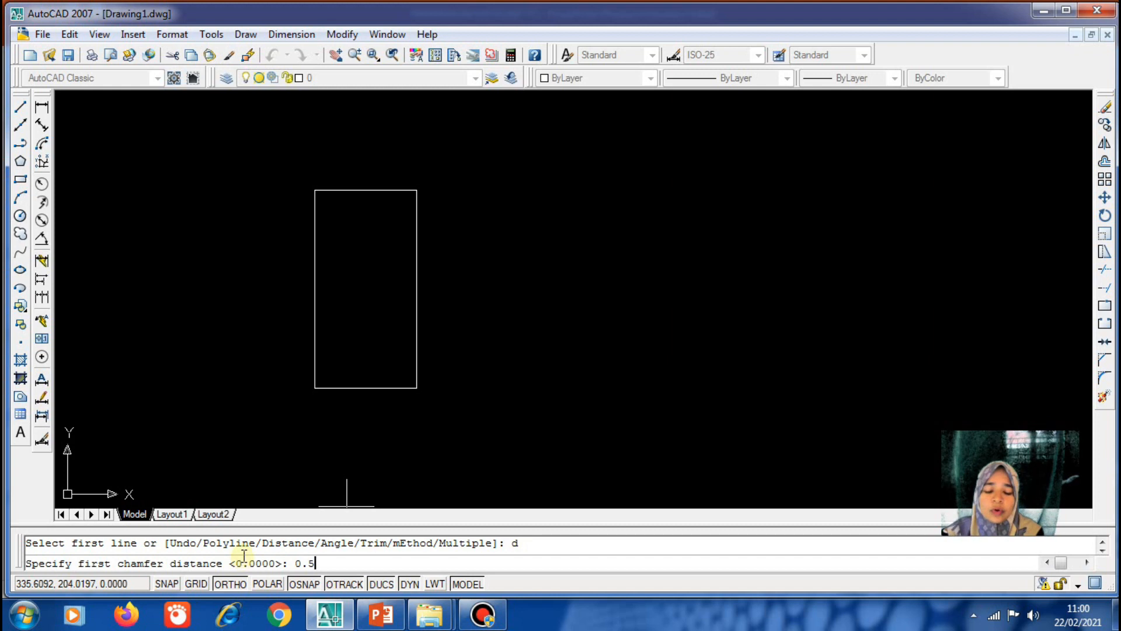
pyautogui.press('Return')
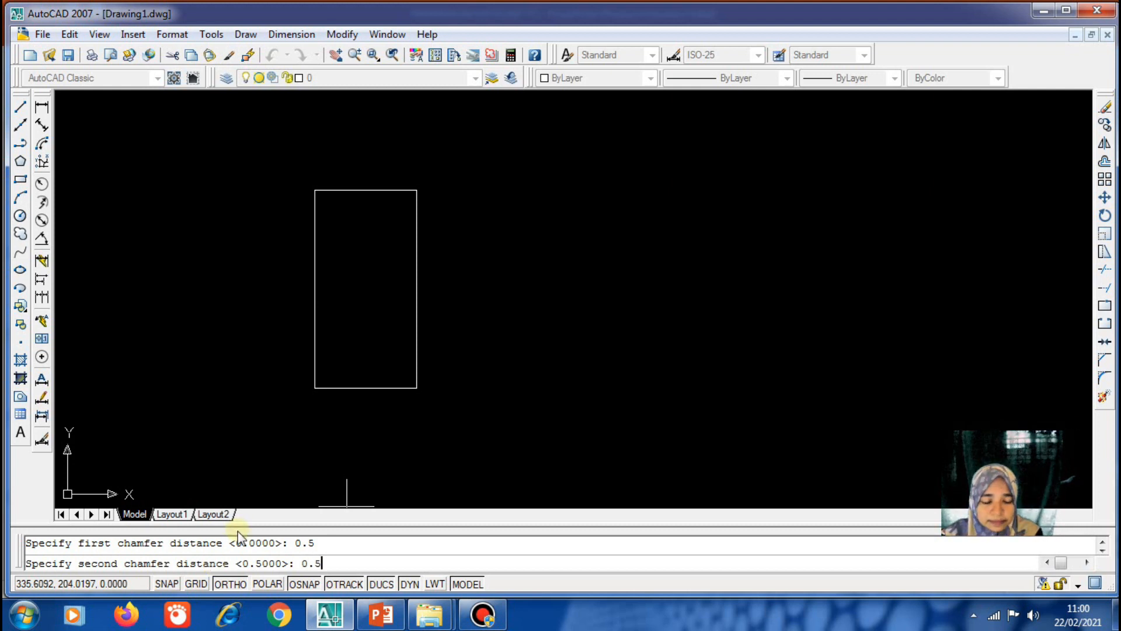
pyautogui.press('Return')
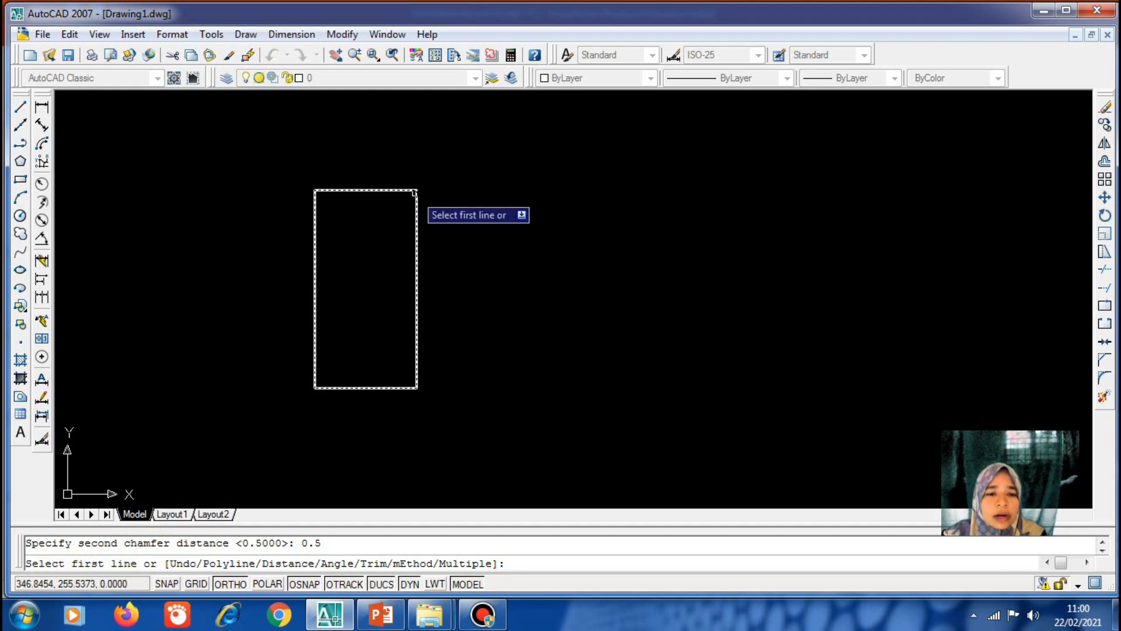
pyautogui.click(382, 190)
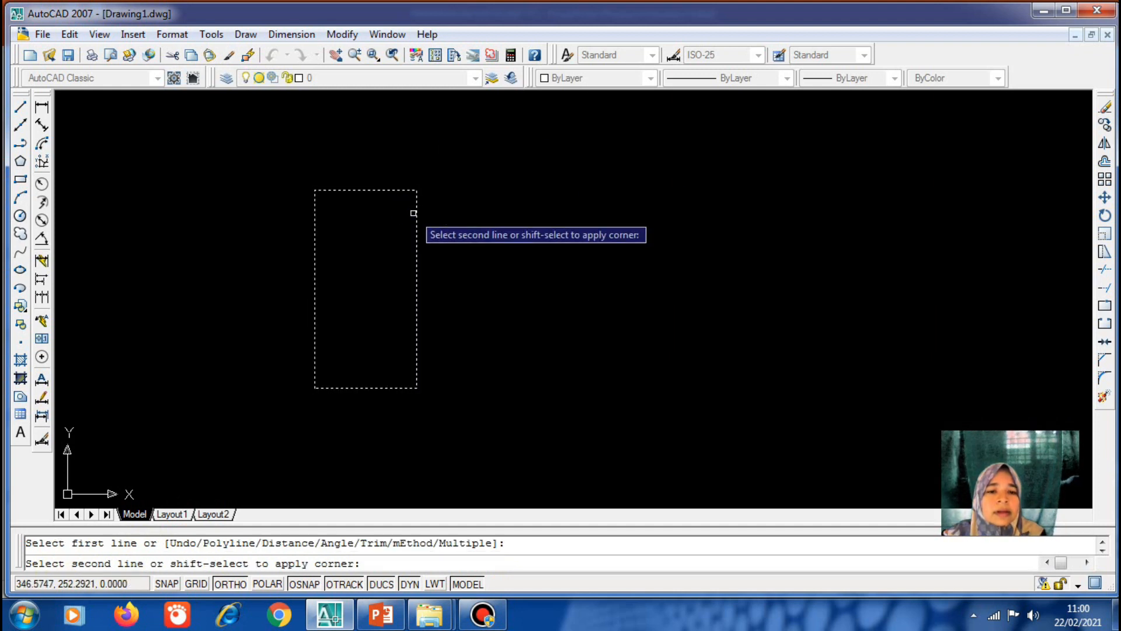
pyautogui.click(416, 220)
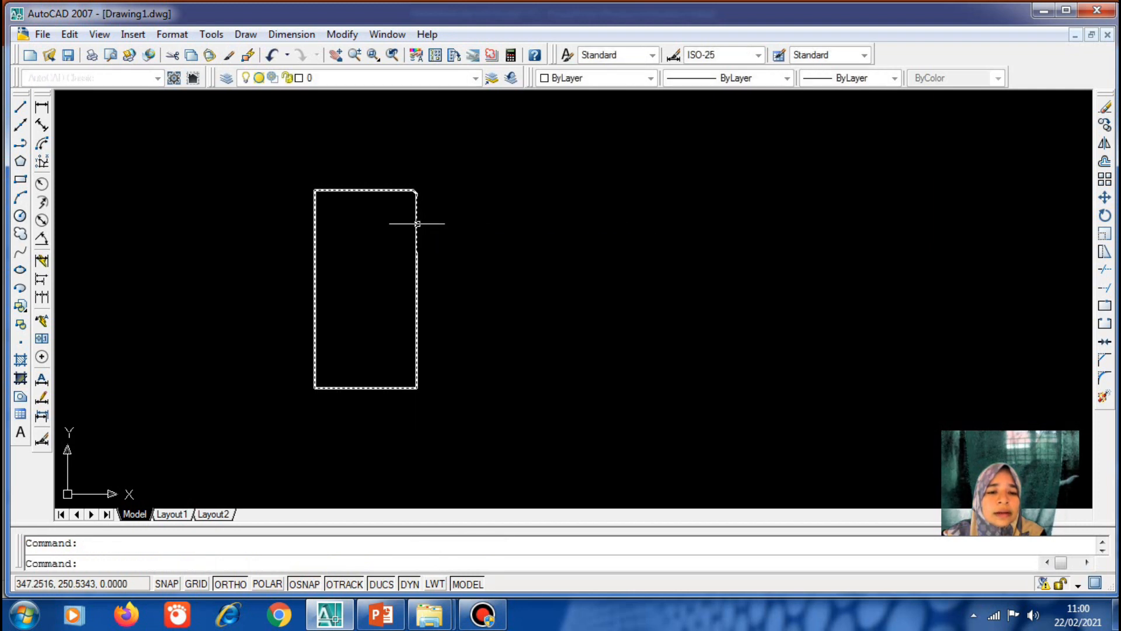
pyautogui.scroll(5, 415, 178)
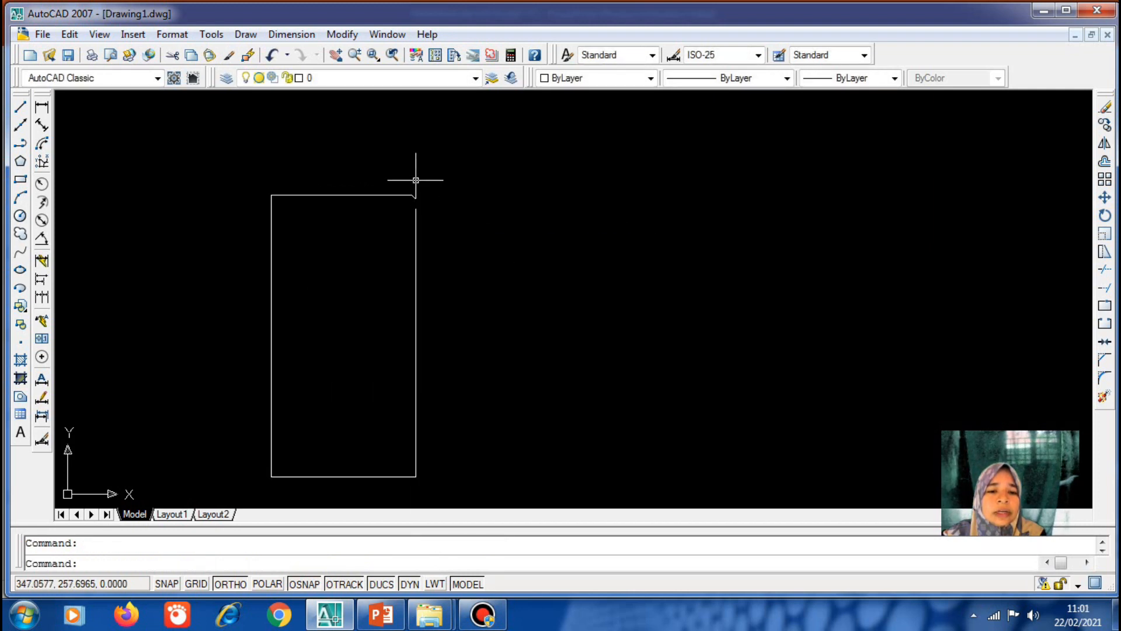
pyautogui.scroll(2, 409, 202)
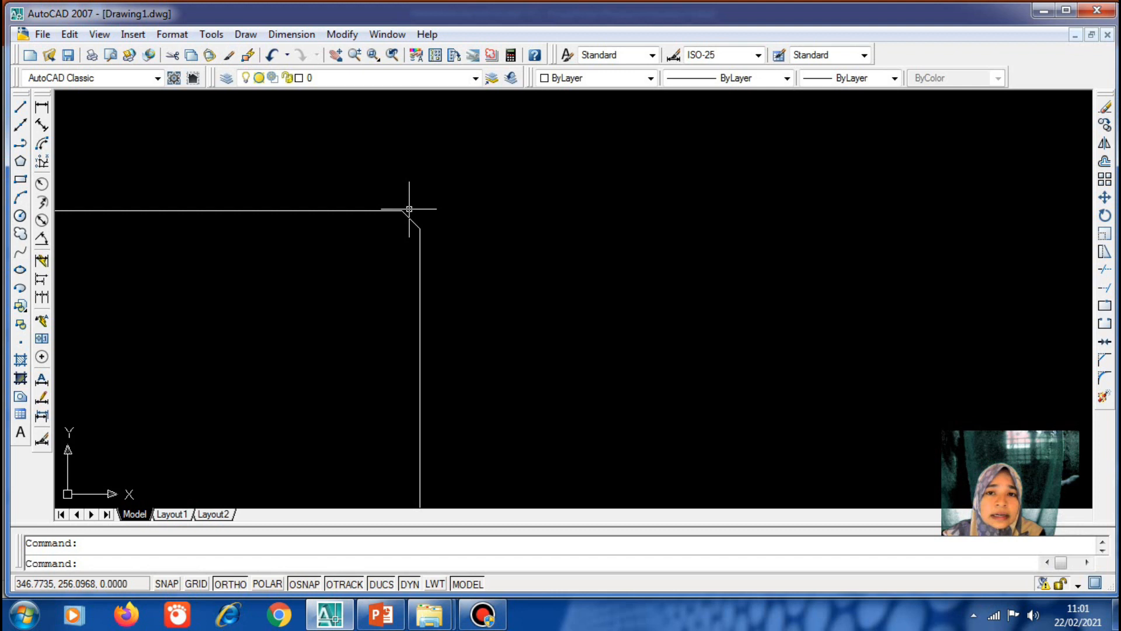
pyautogui.scroll(-3, 467, 220)
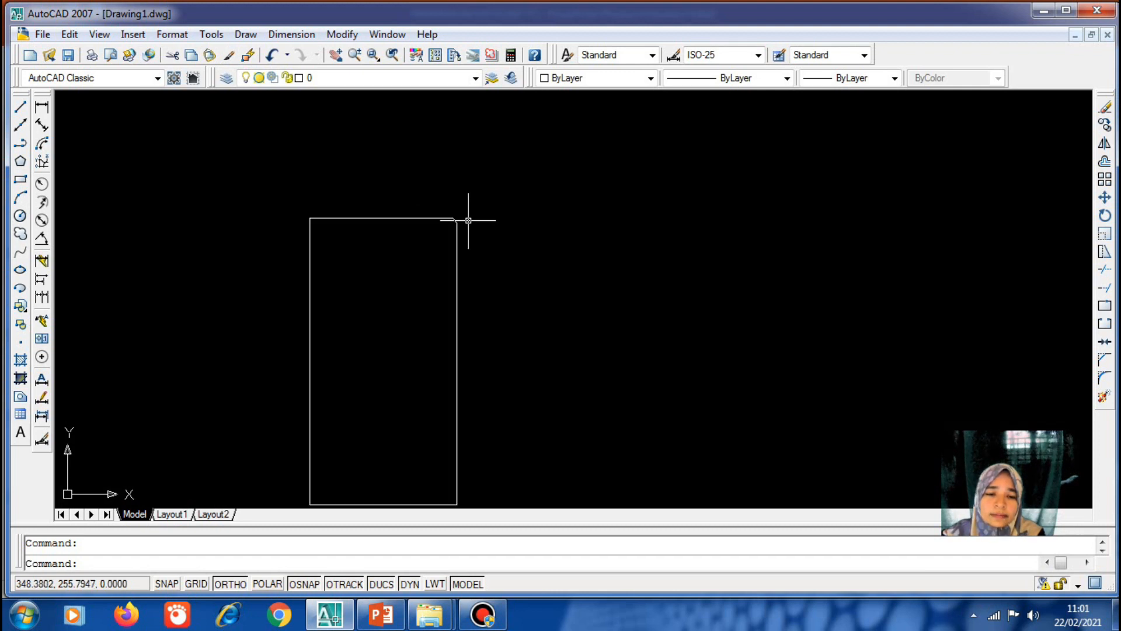
pyautogui.scroll(3, 468, 220)
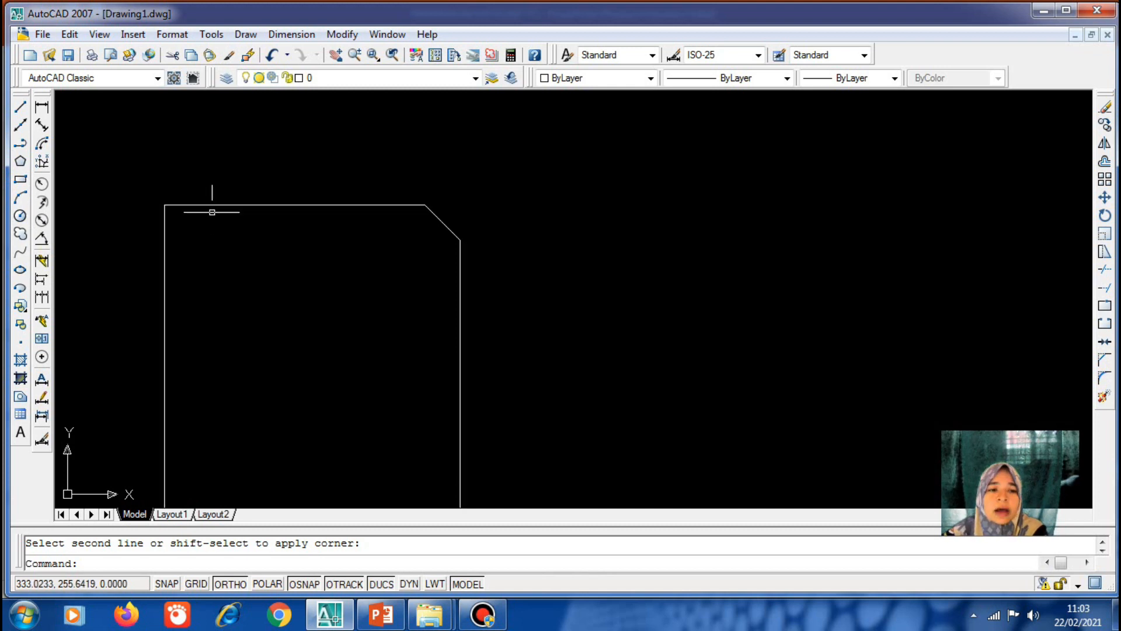
# Fillet the rectangle's top-left corner with a radius of 2
pyautogui.click(342, 34)
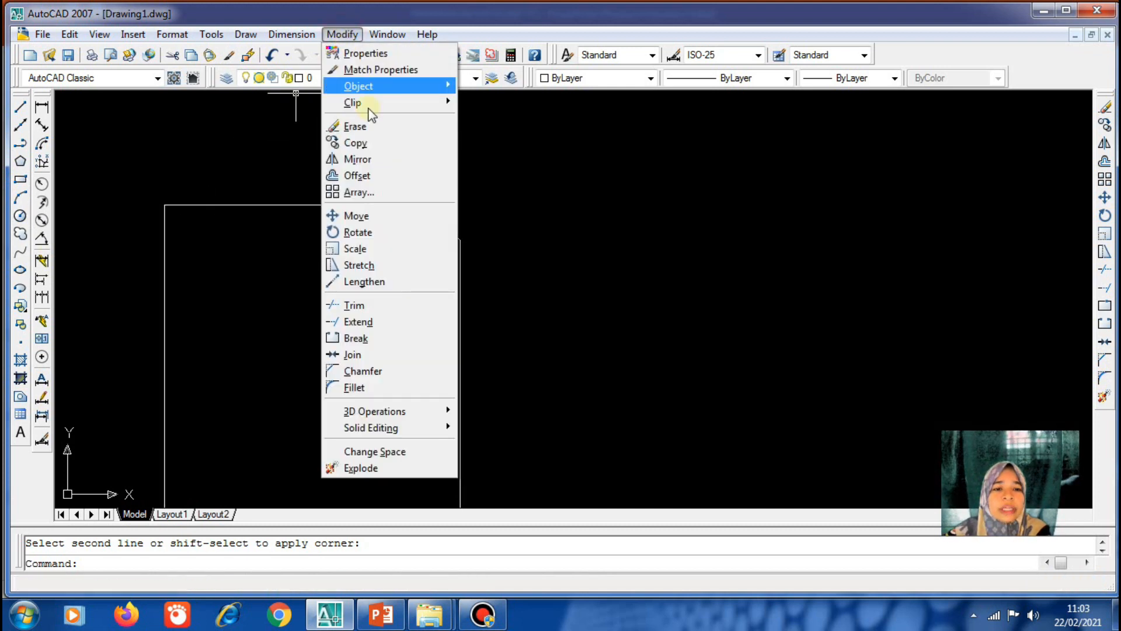
pyautogui.click(399, 387)
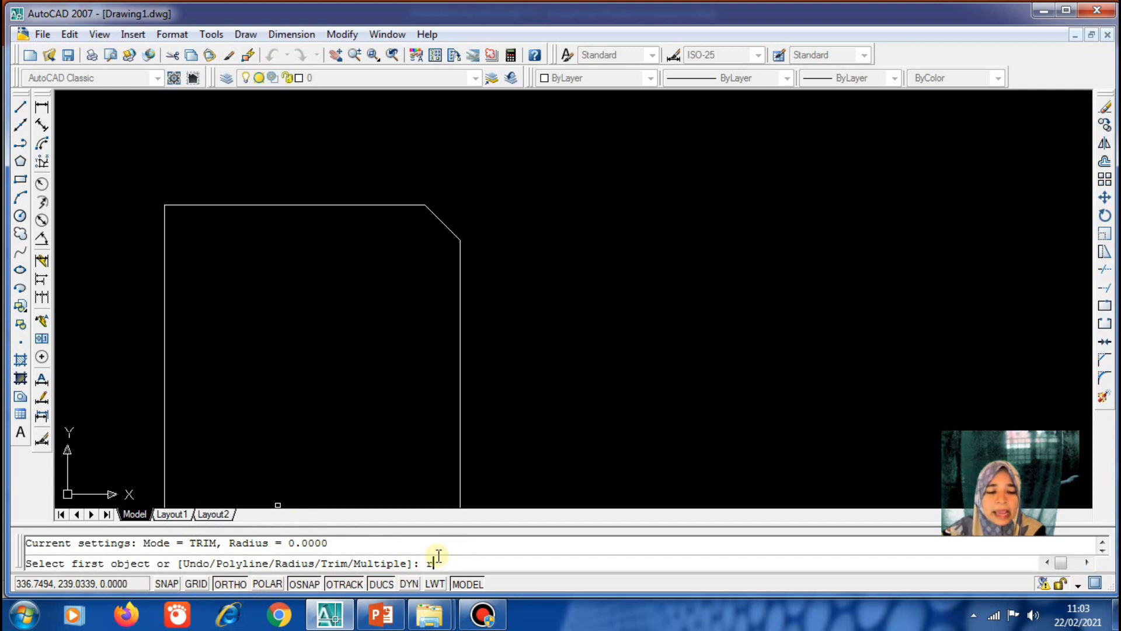
pyautogui.press('Return')
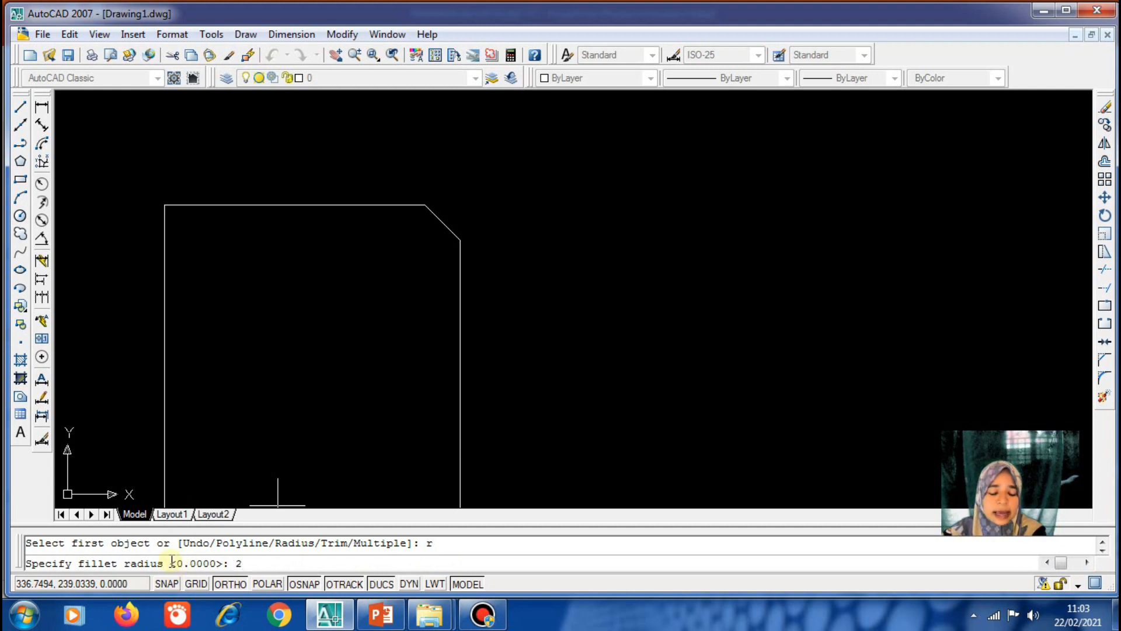
pyautogui.press('Return')
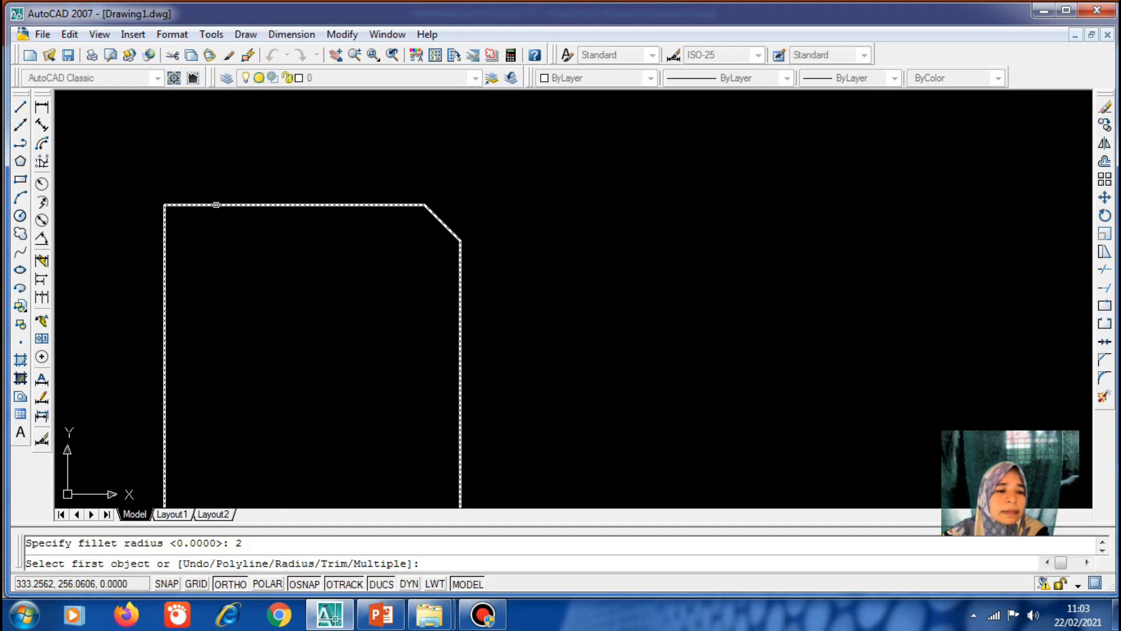
pyautogui.click(217, 205)
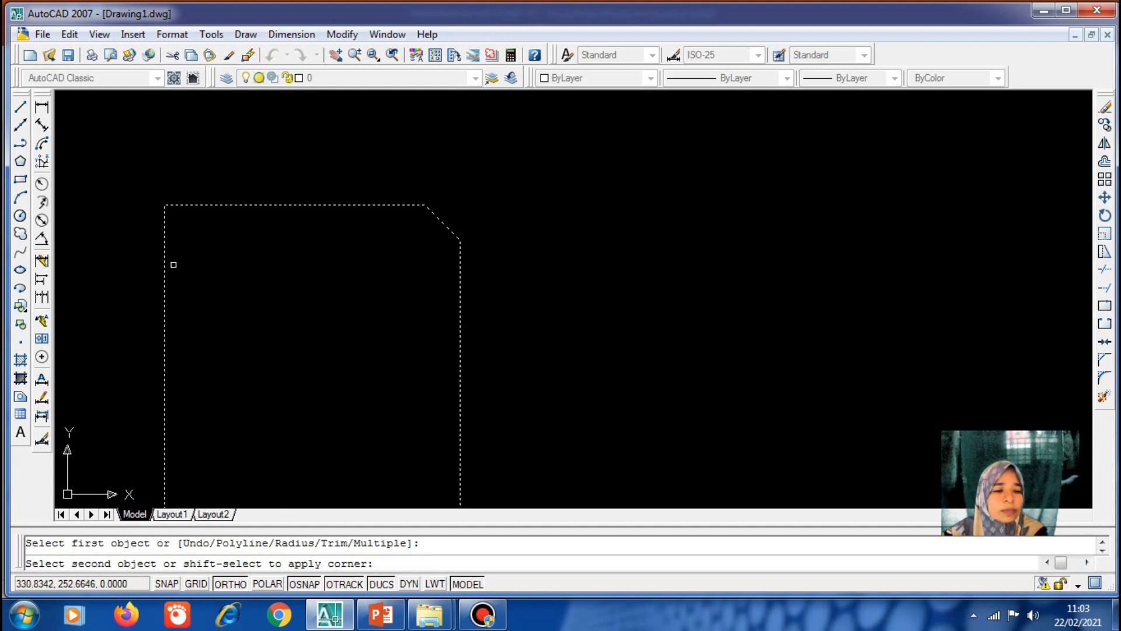
pyautogui.click(163, 262)
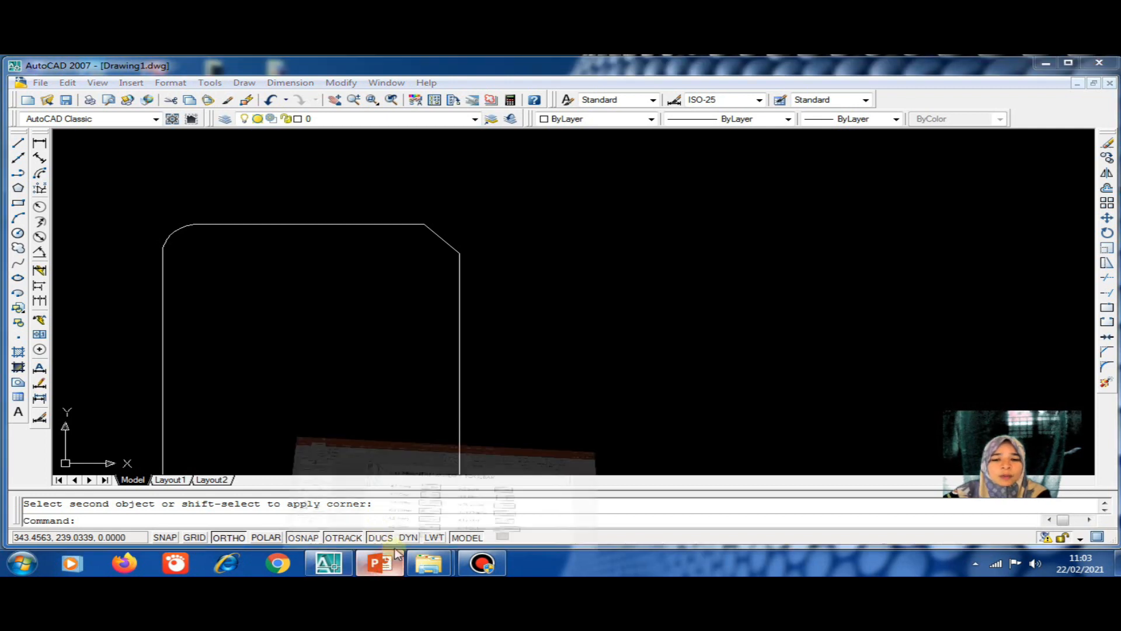
pyautogui.click(396, 551)
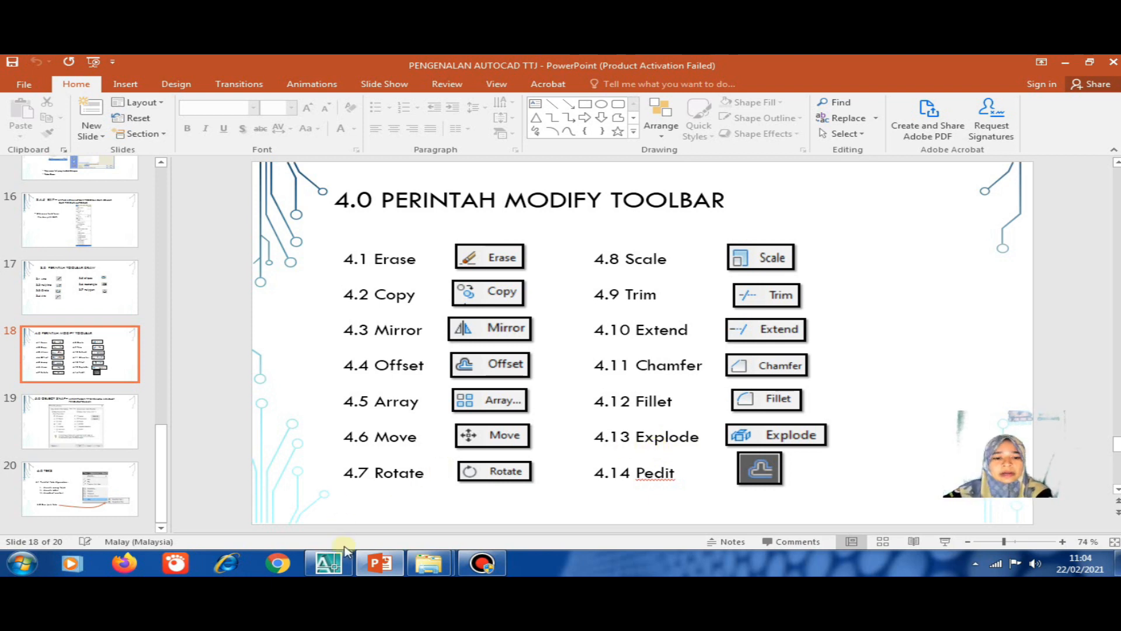
pyautogui.click(328, 563)
pyautogui.scroll(-4, 532, 237)
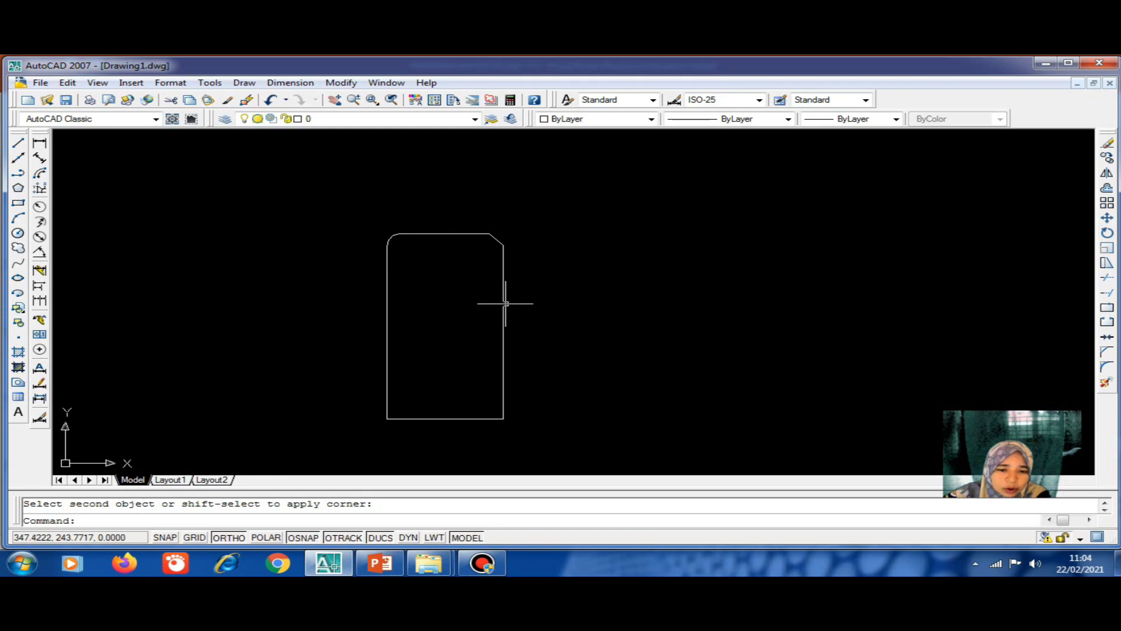
pyautogui.click(505, 305)
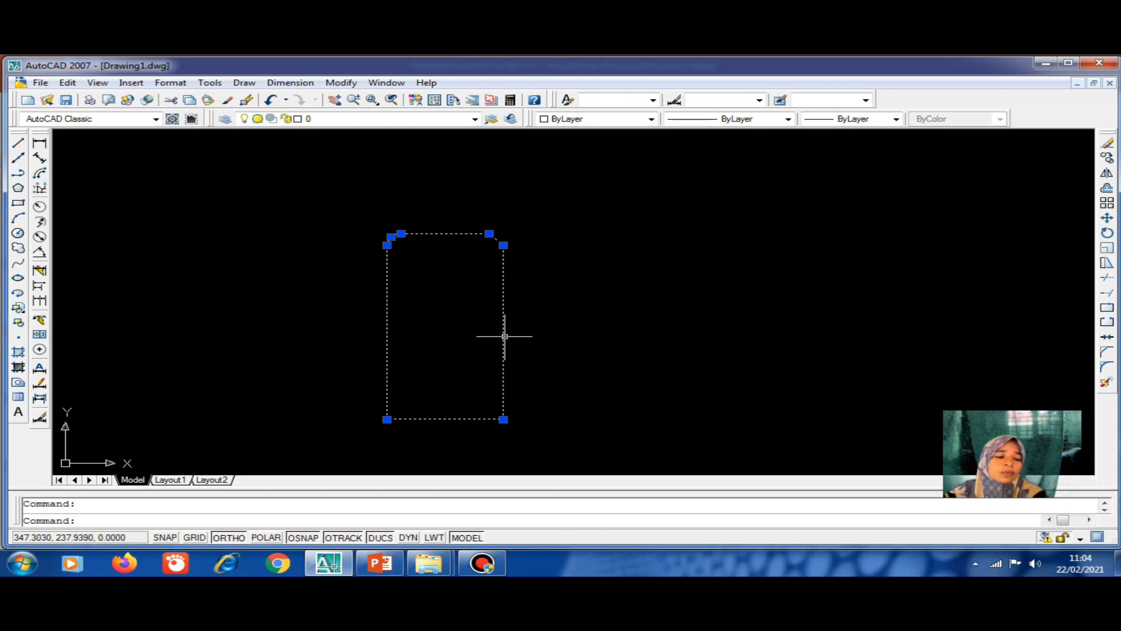
pyautogui.press('Escape')
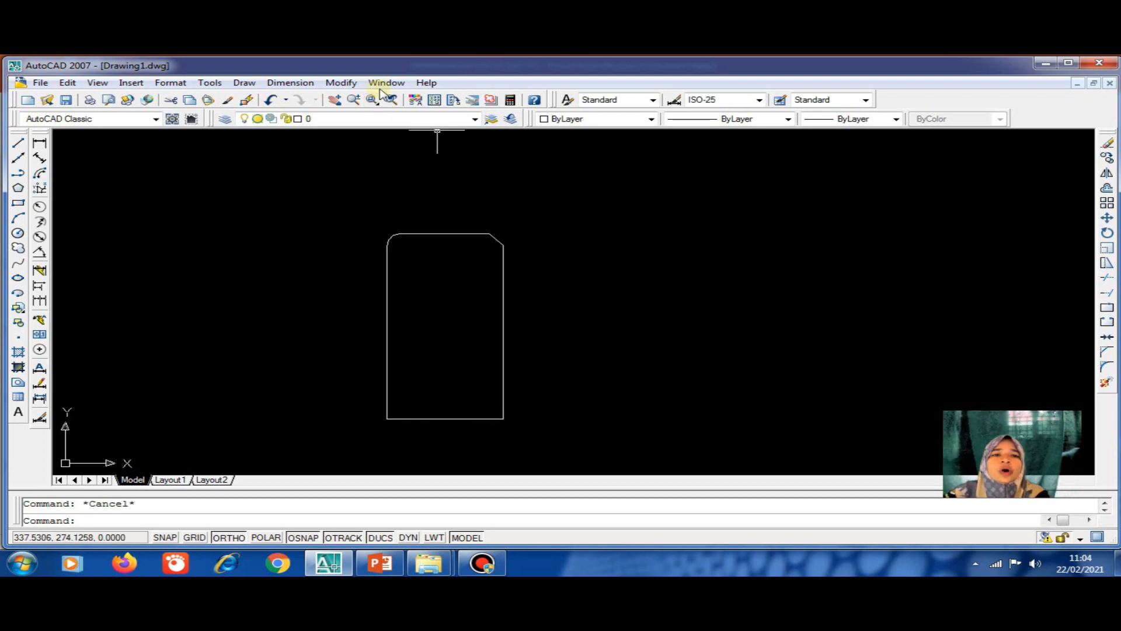
pyautogui.click(341, 82)
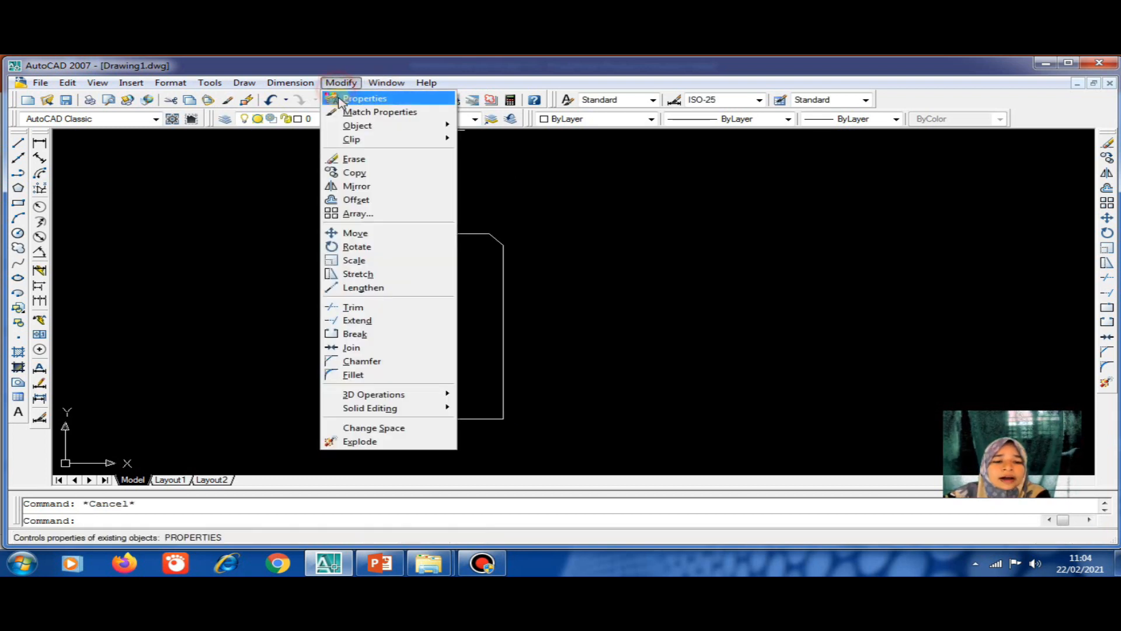
pyautogui.click(371, 442)
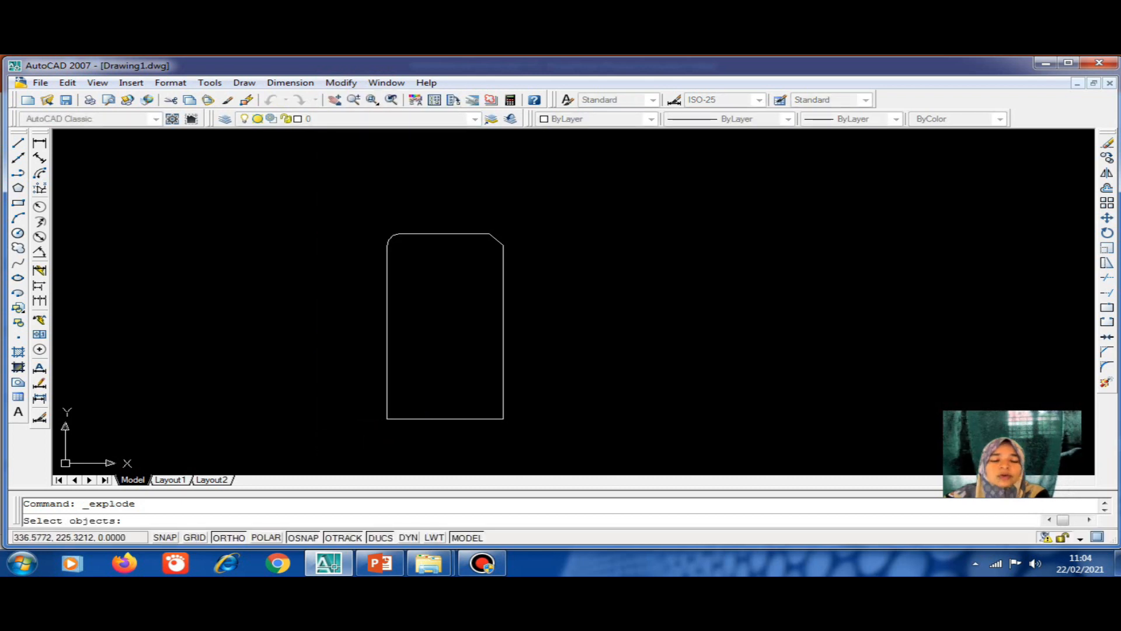
pyautogui.click(386, 352)
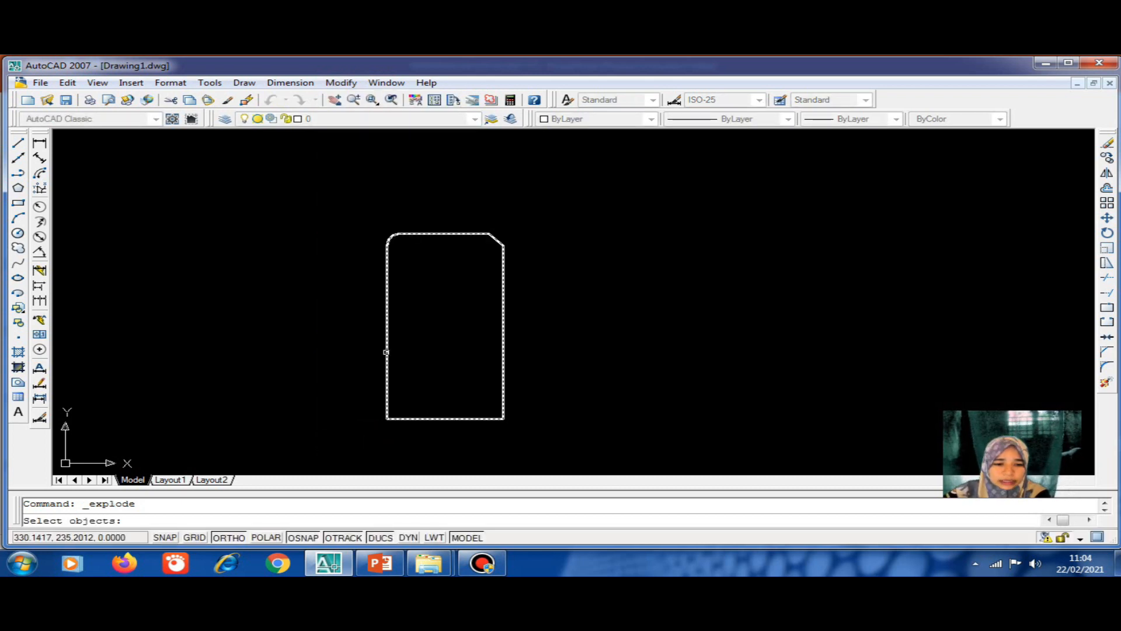
pyautogui.click(386, 352)
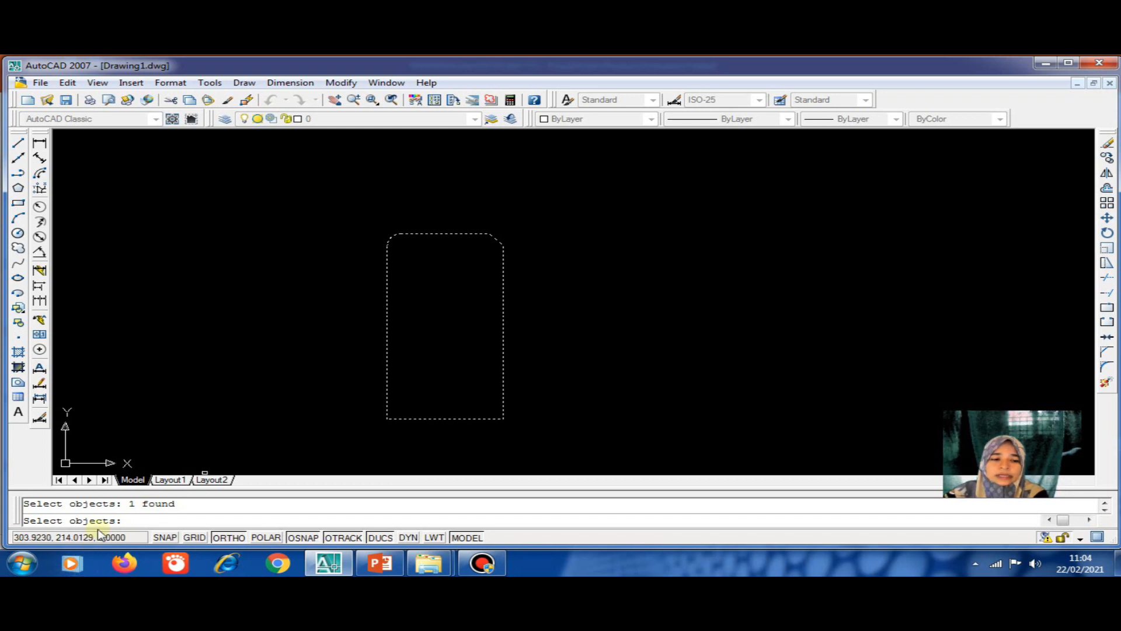
pyautogui.press('Return')
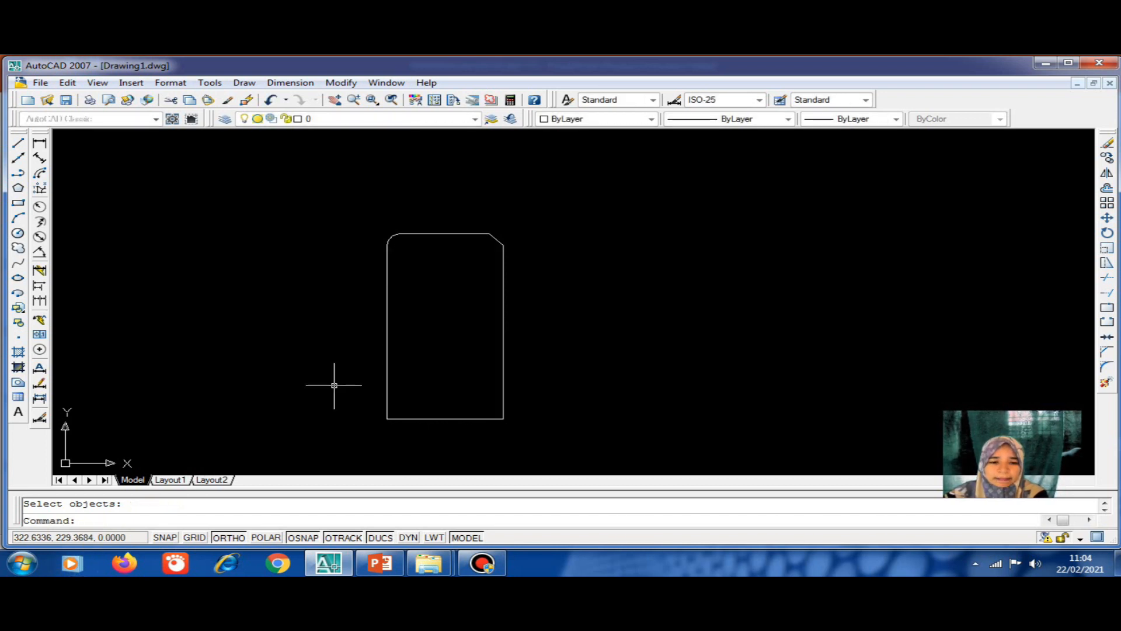
pyautogui.click(424, 418)
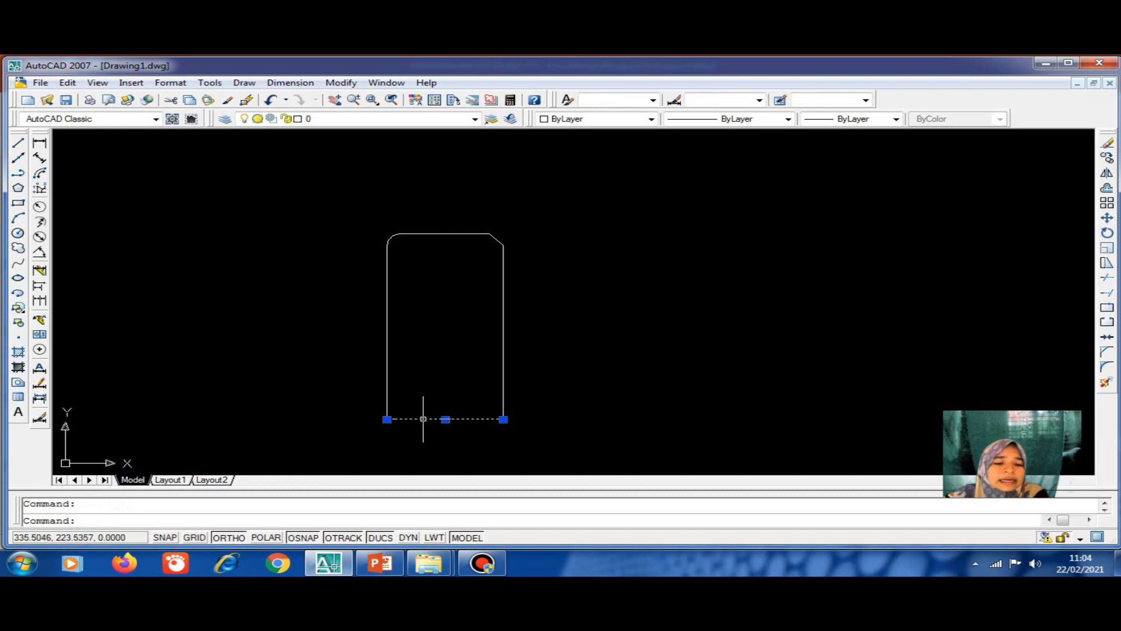
pyautogui.click(503, 362)
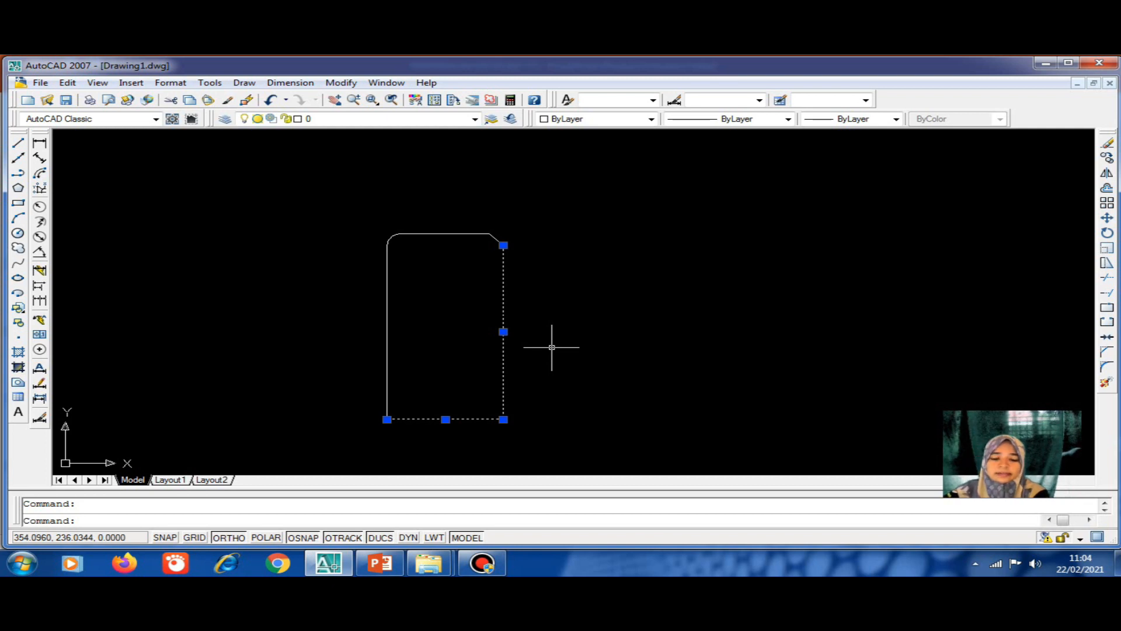
pyautogui.press('Escape')
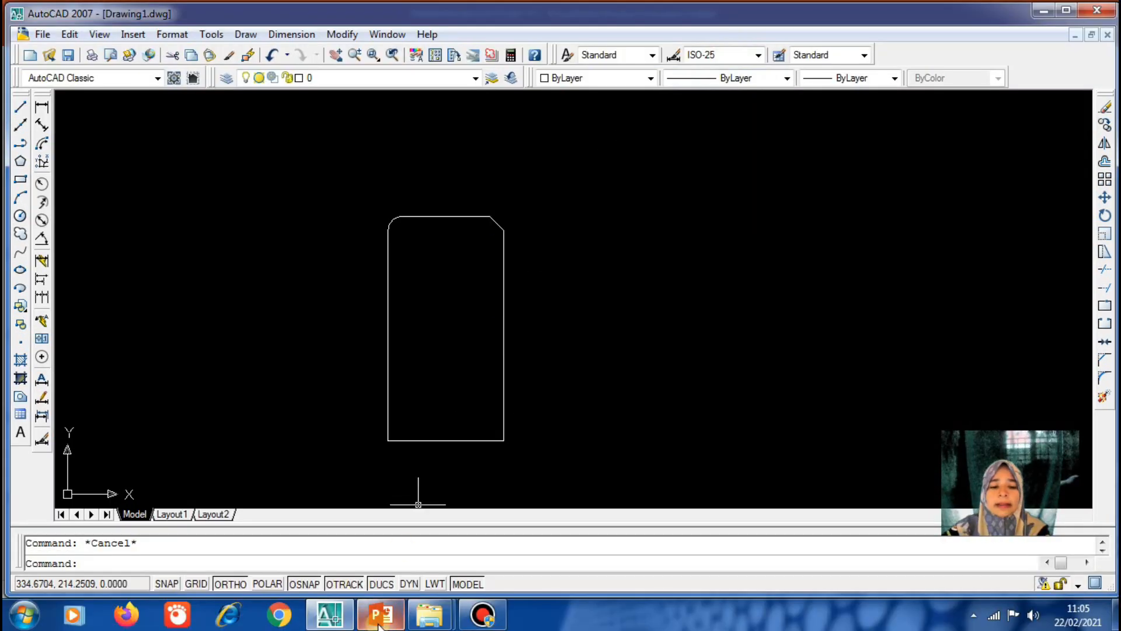
pyautogui.click(379, 619)
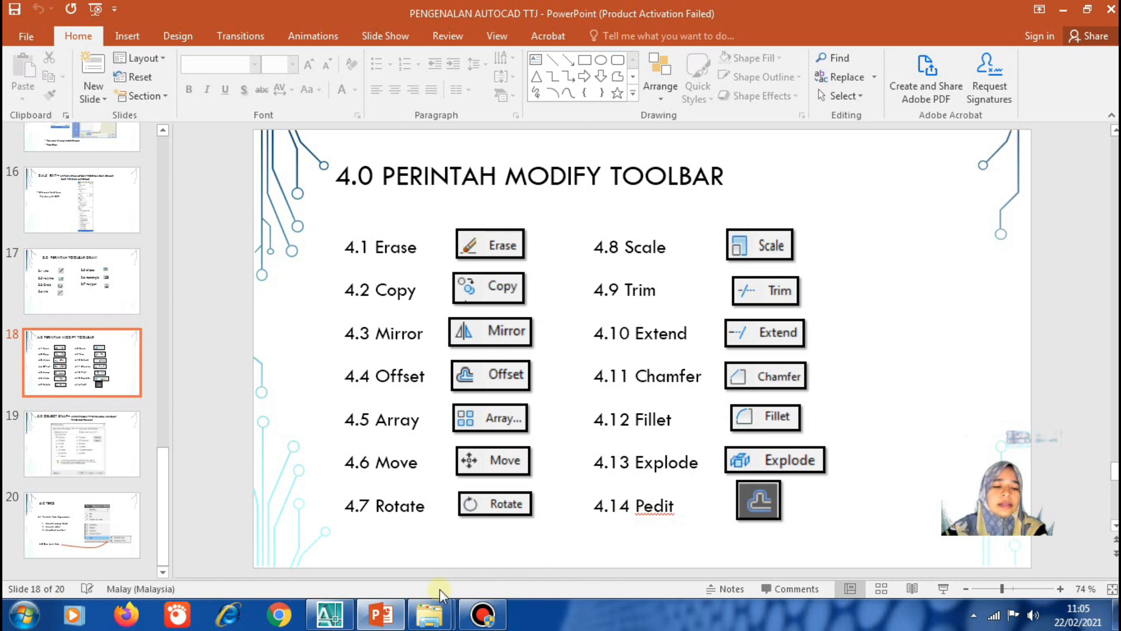
pyautogui.click(329, 619)
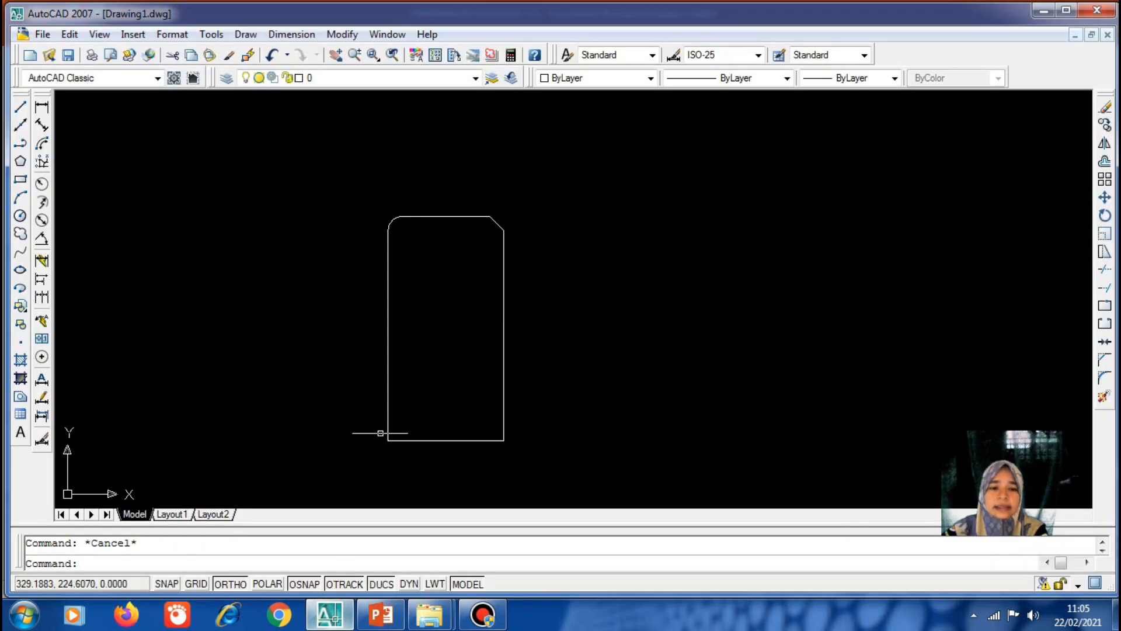
# Use PEDIT to convert the left edge to a polyline and window-select all six edges to join
pyautogui.click(435, 441)
pyautogui.click(386, 371)
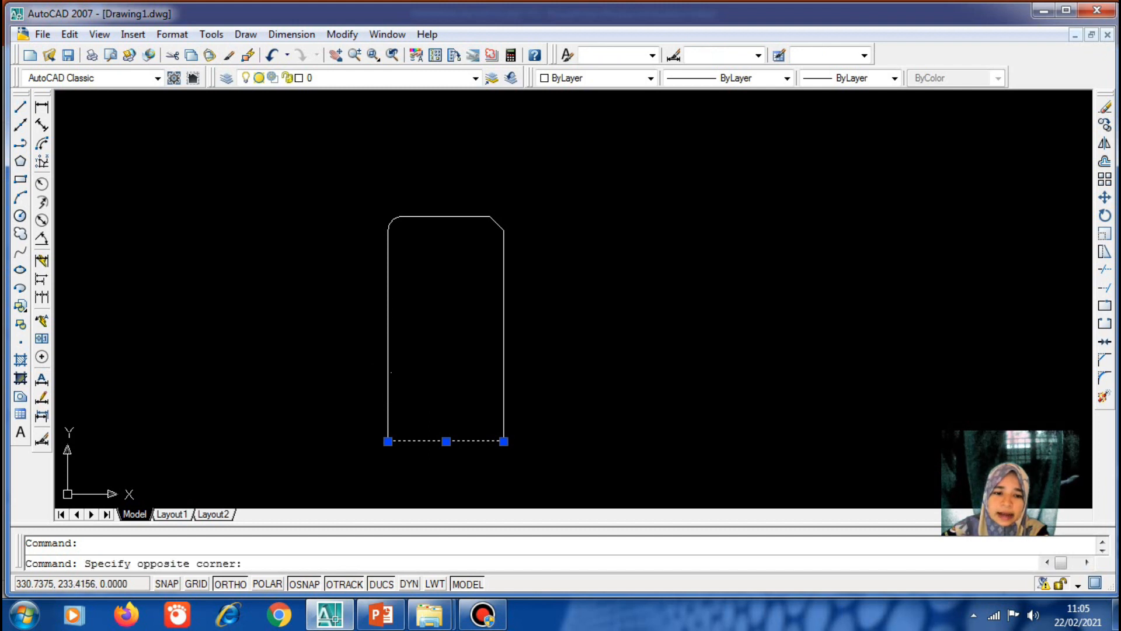
pyautogui.click(387, 372)
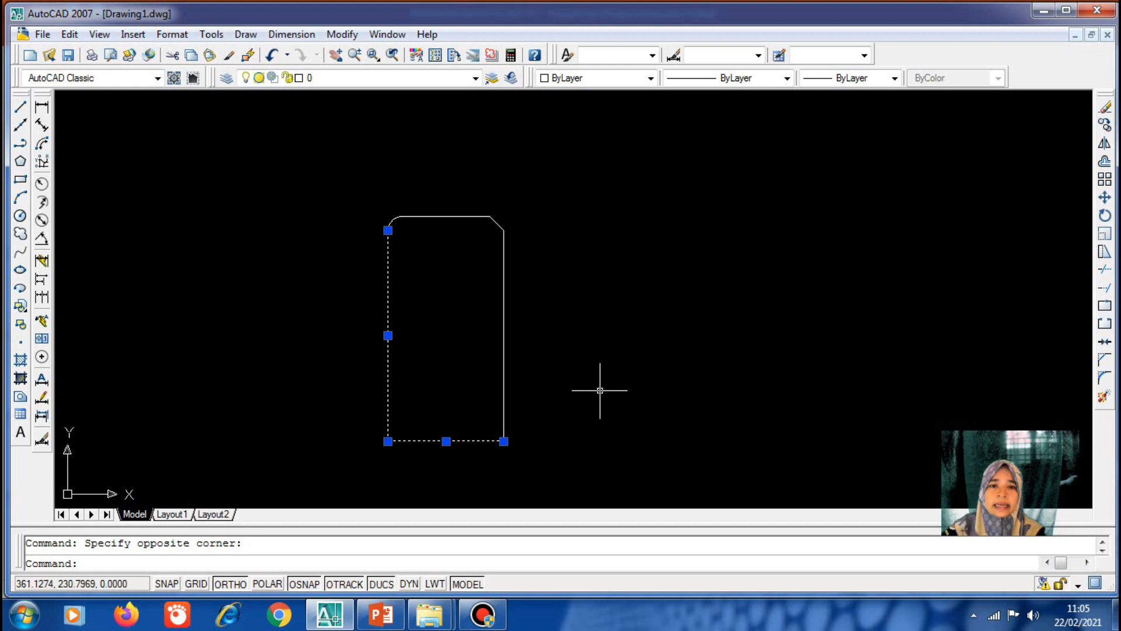
pyautogui.press('Escape')
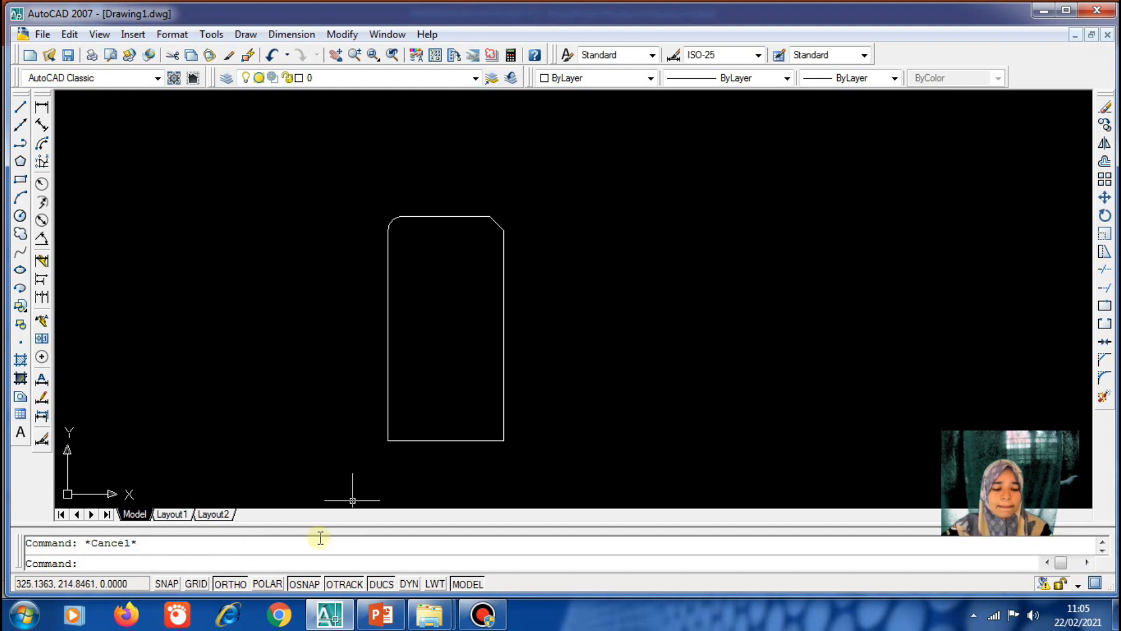
pyautogui.write('pedit')
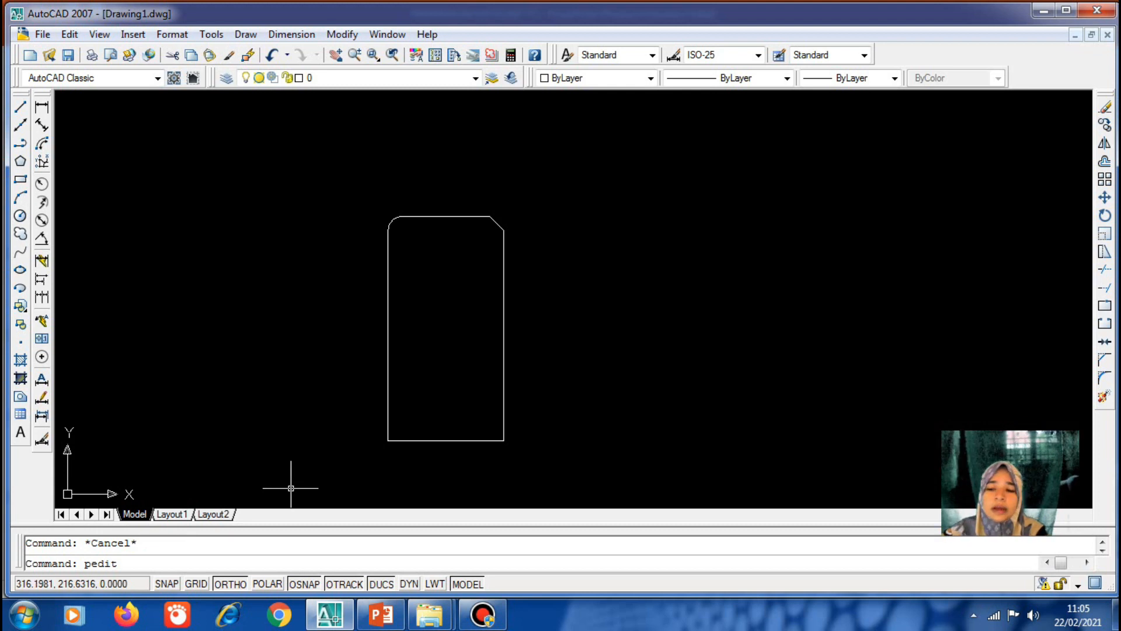
pyautogui.press('Return')
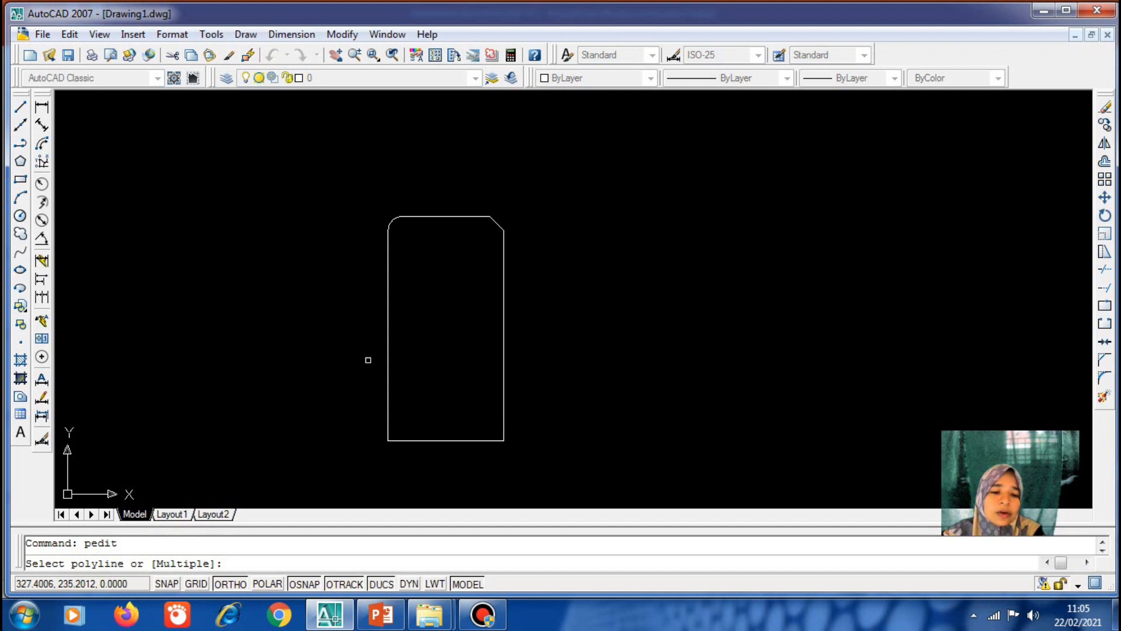
pyautogui.click(386, 368)
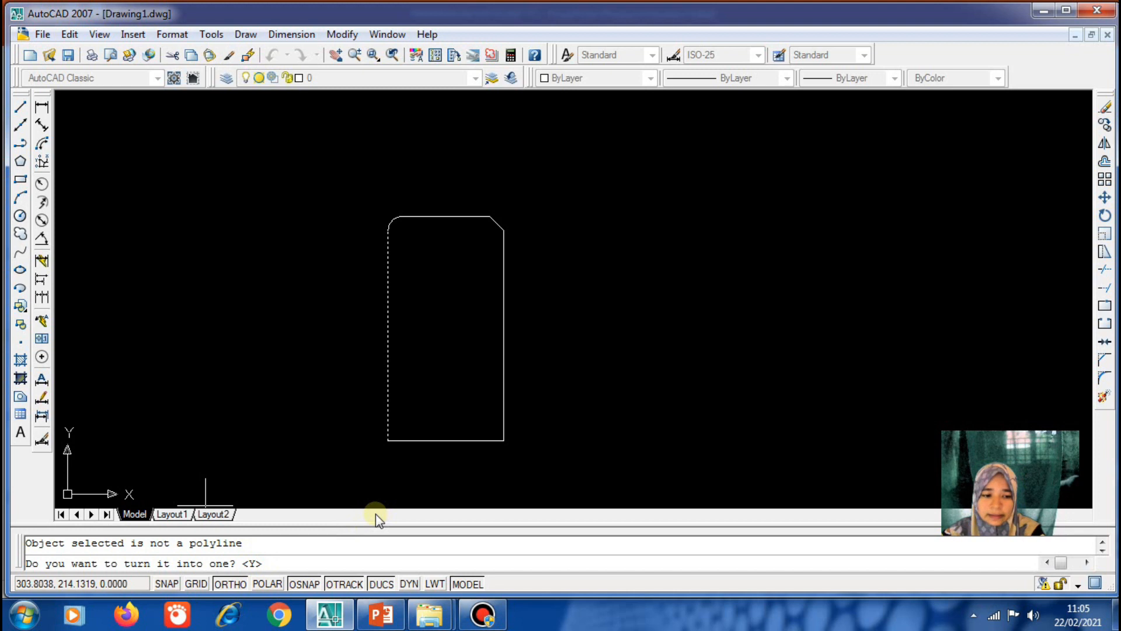
pyautogui.press('Return')
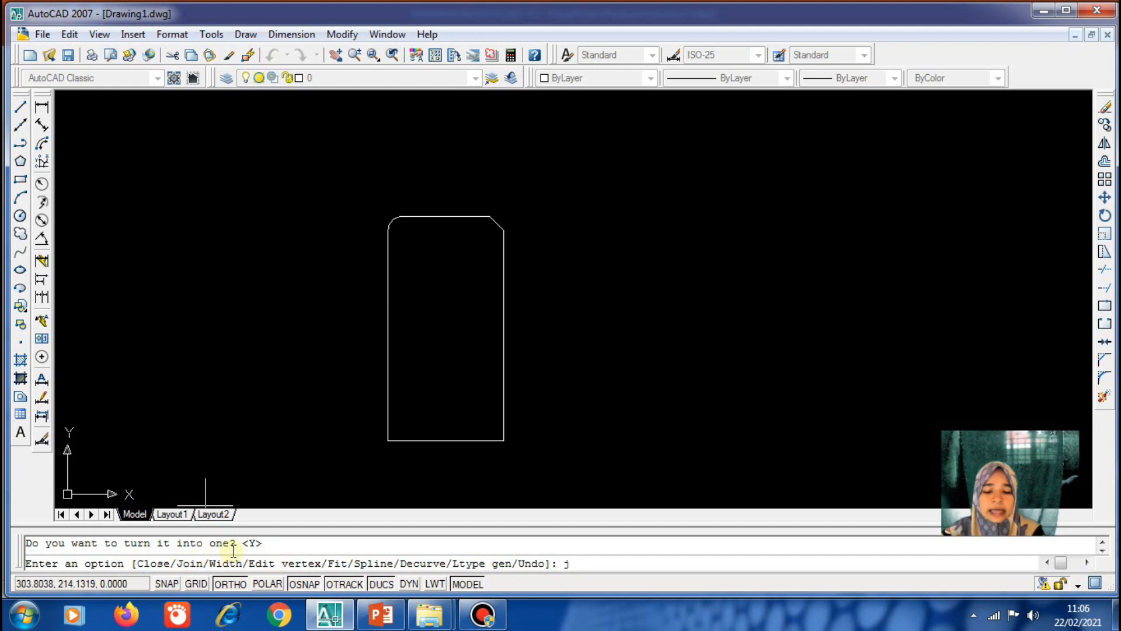
pyautogui.press('Return')
pyautogui.click(387, 327)
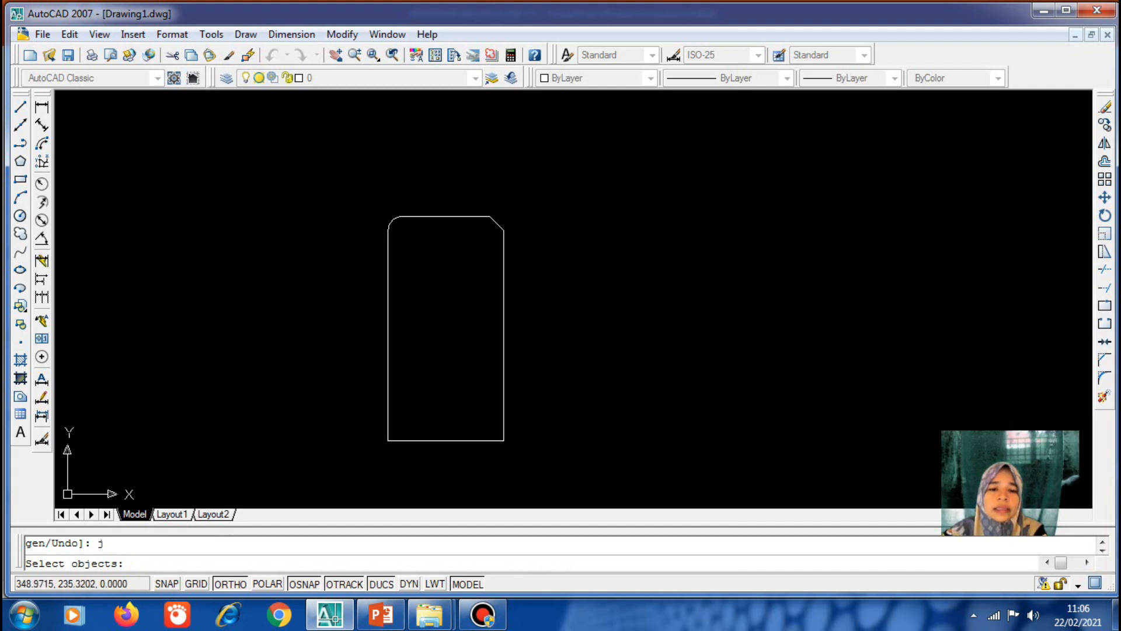
pyautogui.click(357, 199)
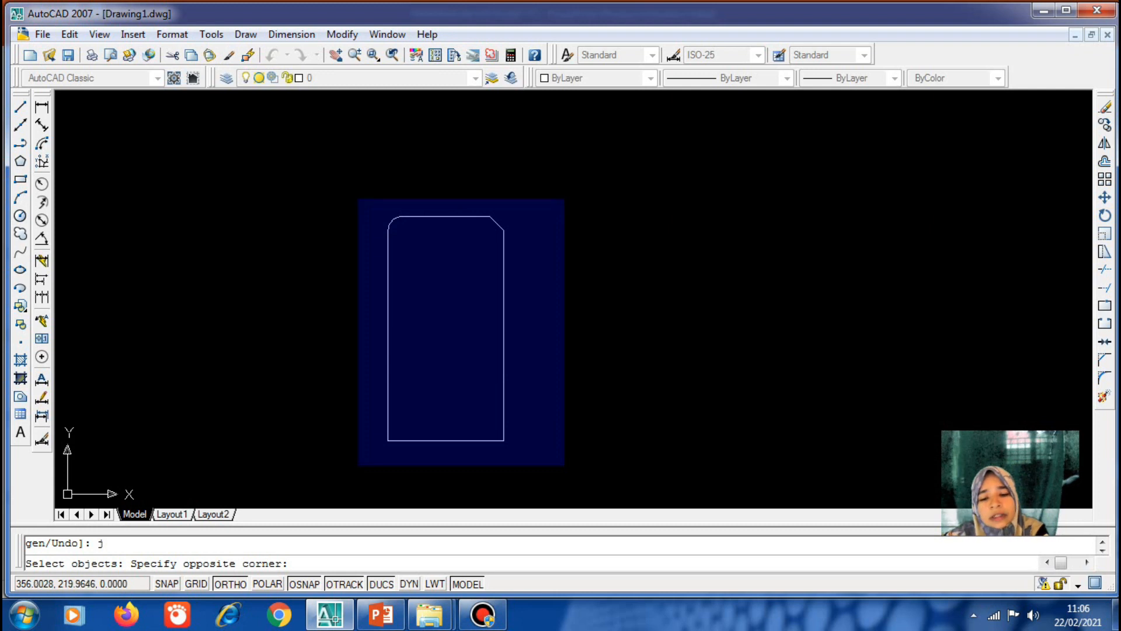
pyautogui.click(559, 467)
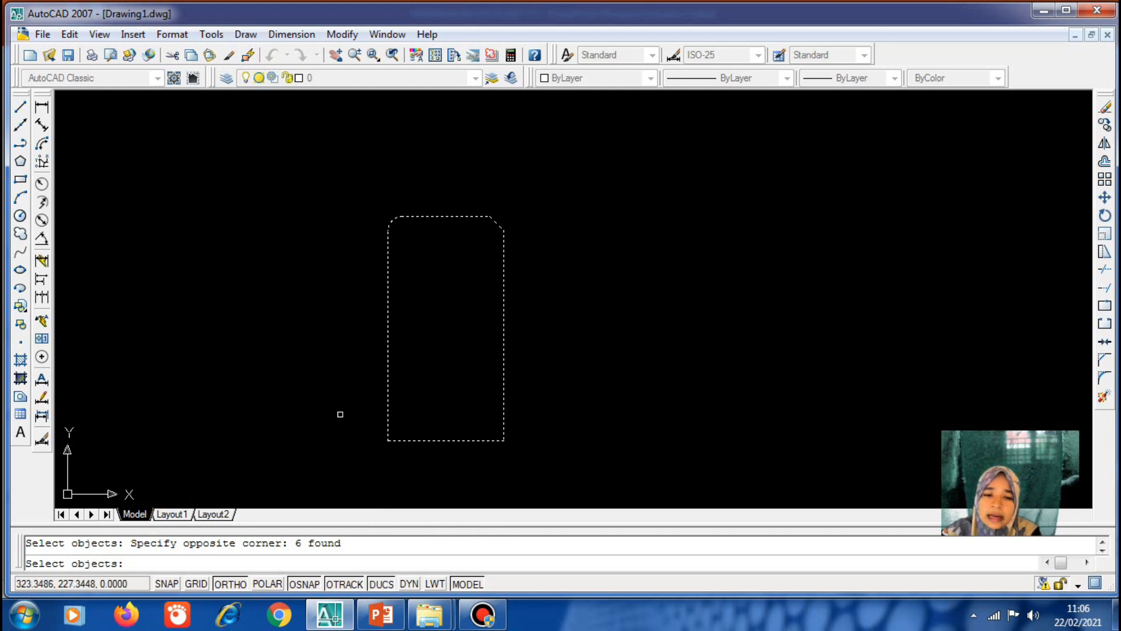
pyautogui.press('Return')
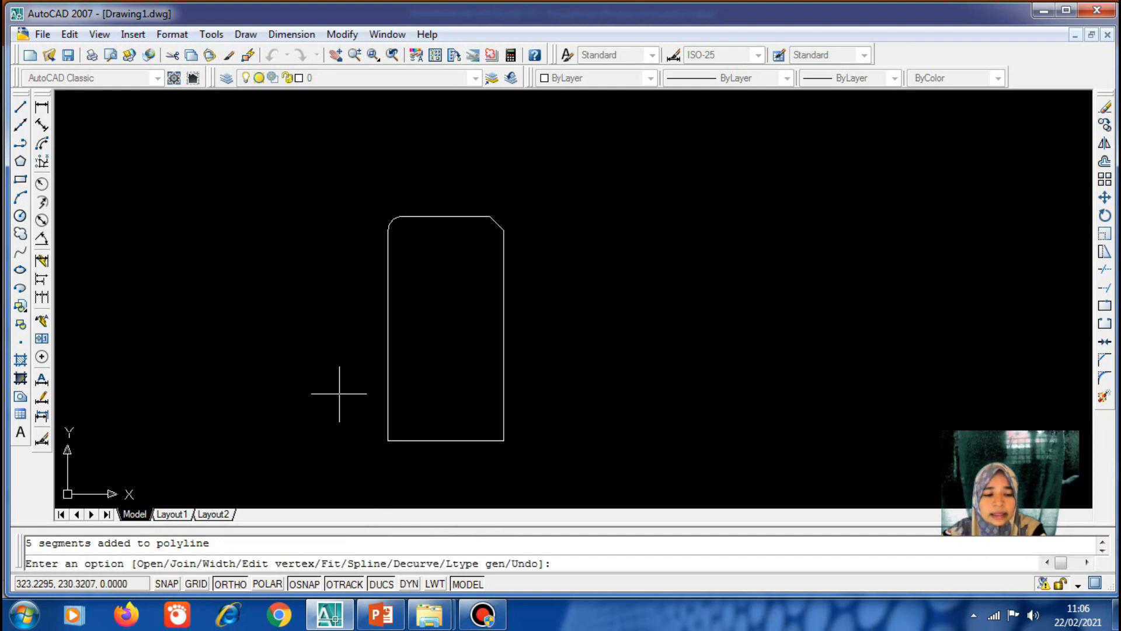
pyautogui.press('Return')
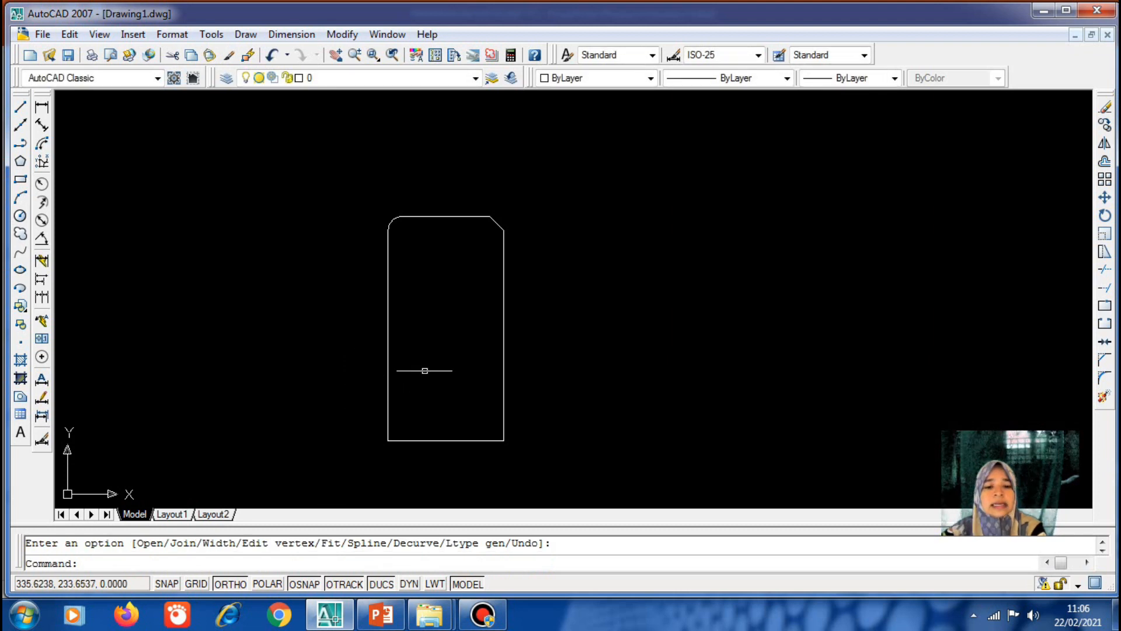
pyautogui.click(387, 367)
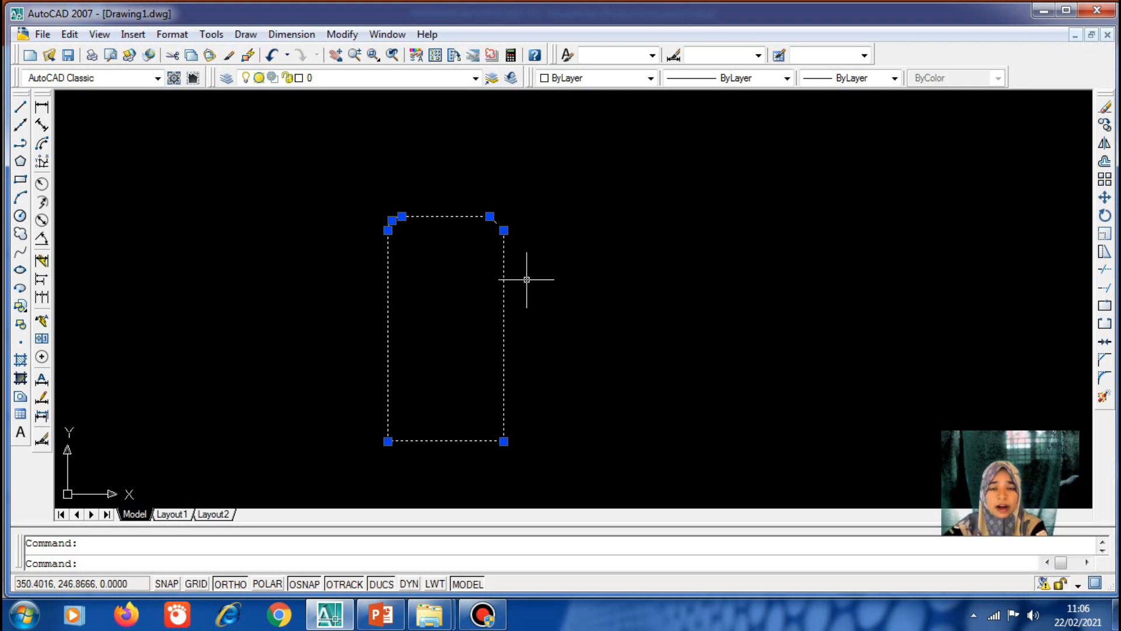
pyautogui.write('pe')
pyautogui.press('Return')
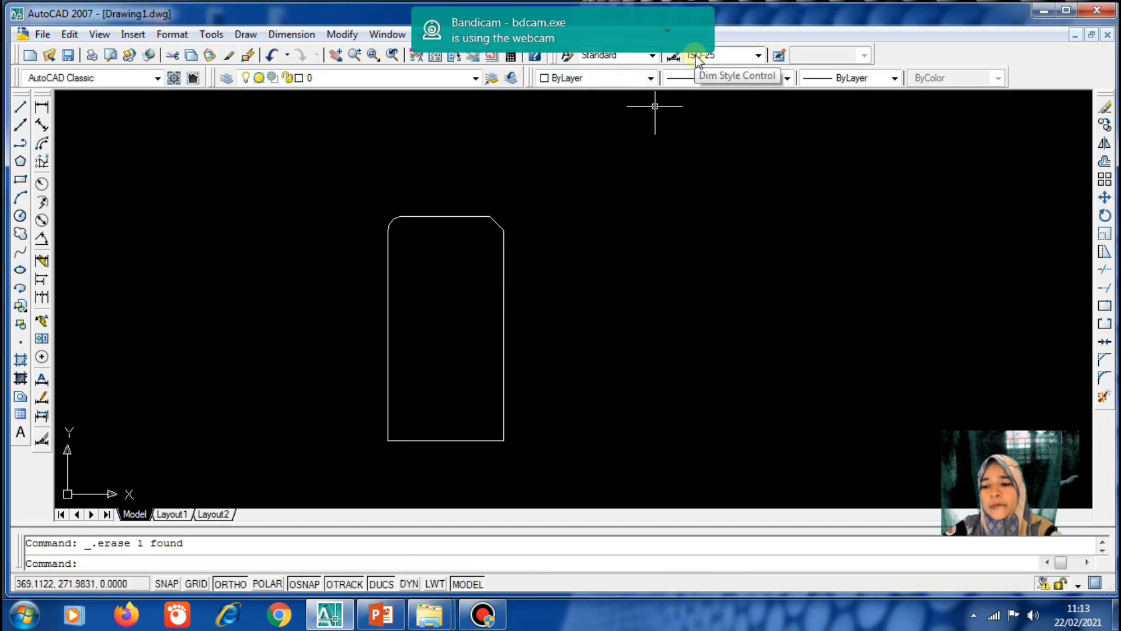
pyautogui.click(672, 32)
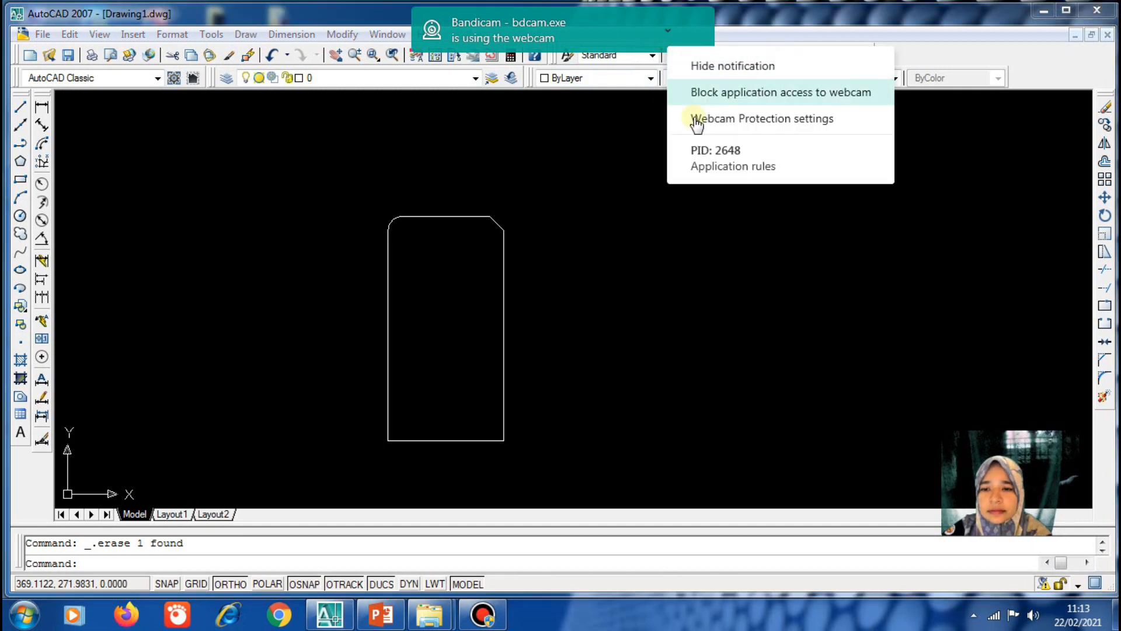
pyautogui.click(707, 68)
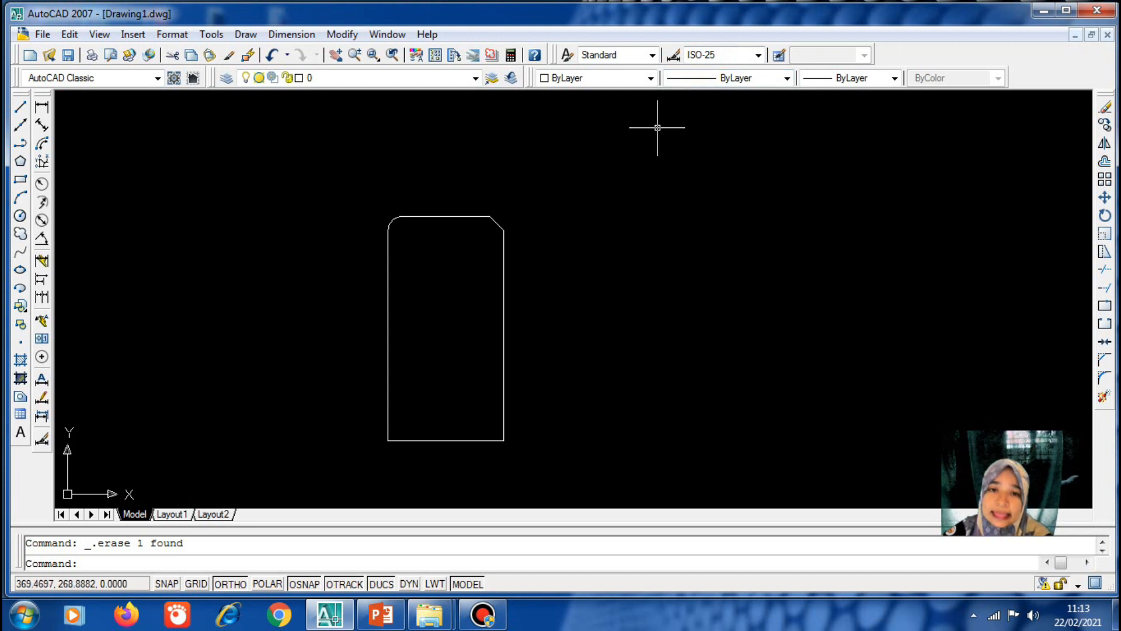
# Add a Times New Roman multiline text label with the person's name right of the outline
pyautogui.click(246, 34)
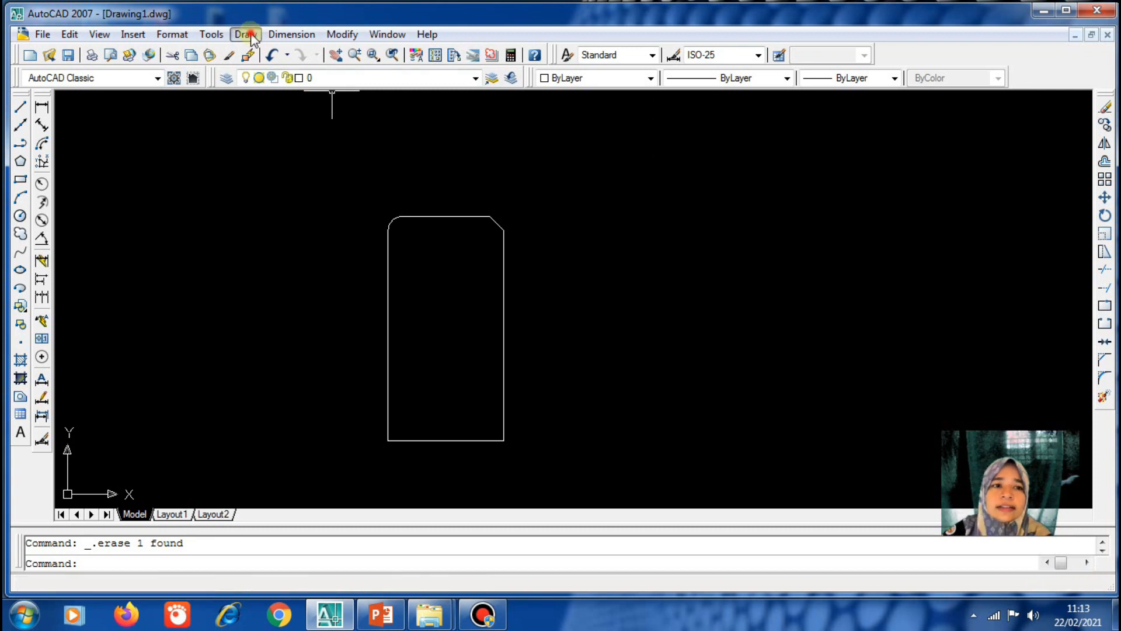
pyautogui.moveTo(306, 489)
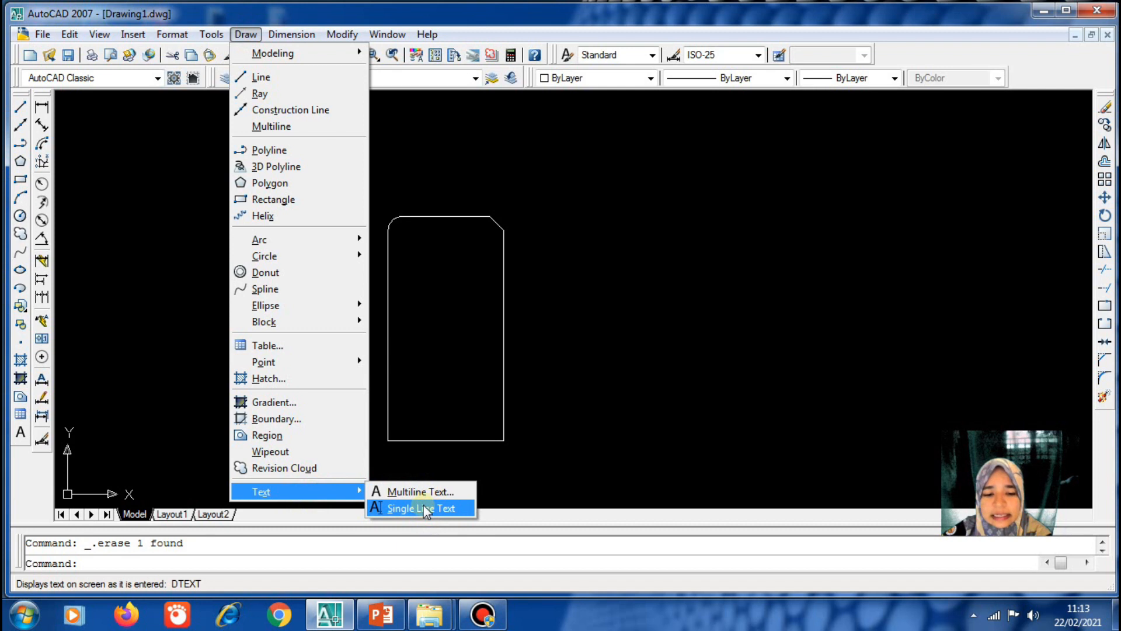
pyautogui.click(429, 491)
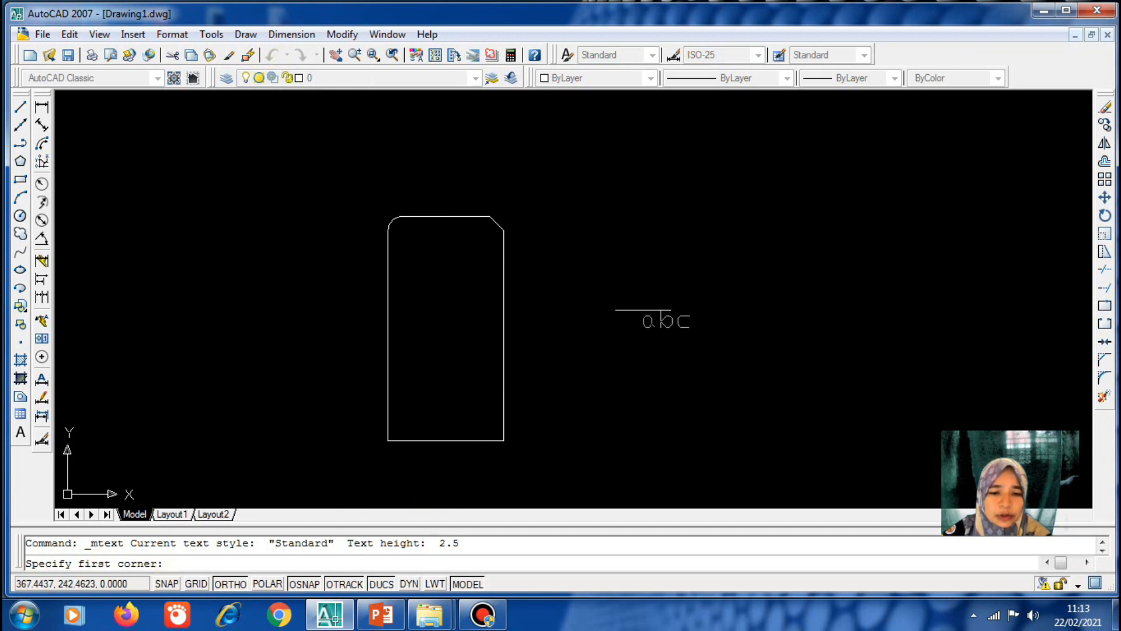
pyautogui.click(547, 213)
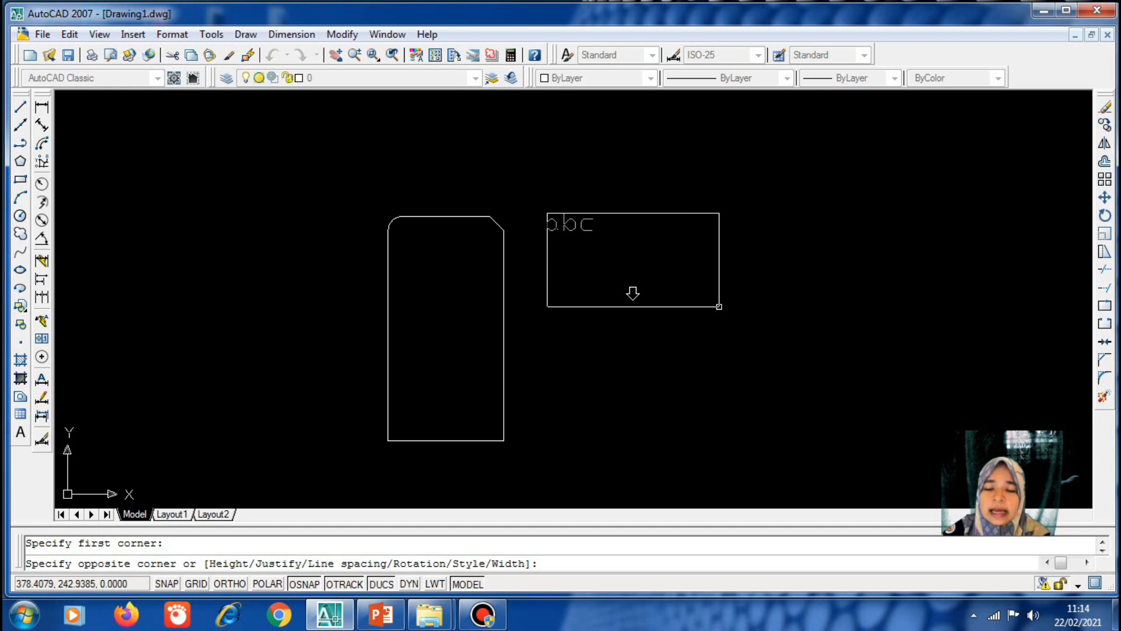
pyautogui.click(719, 307)
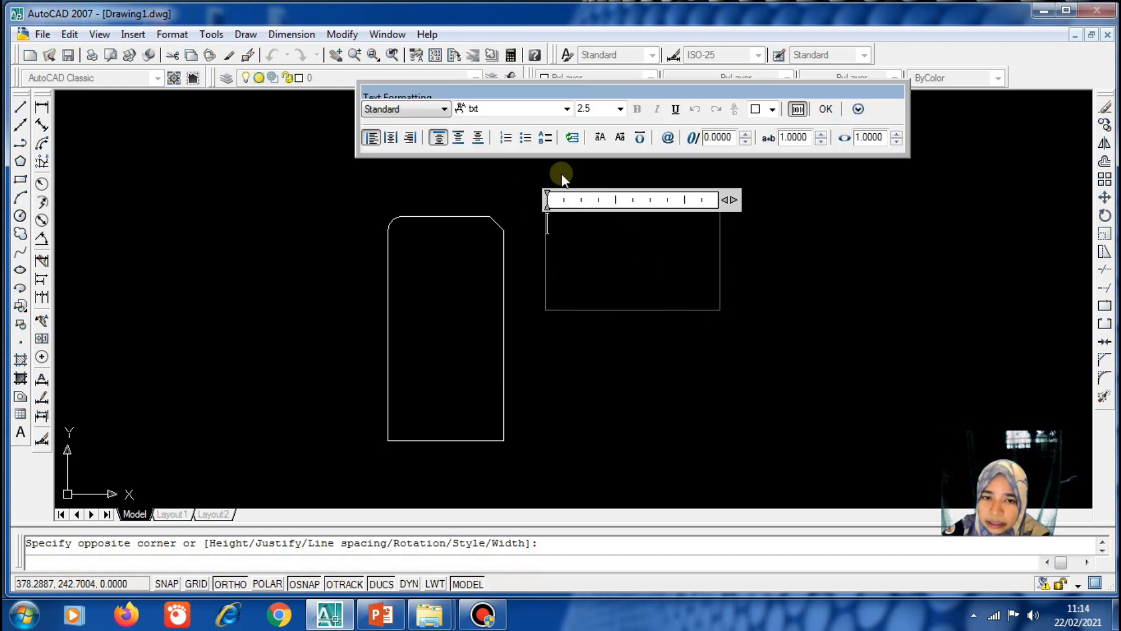
pyautogui.click(566, 109)
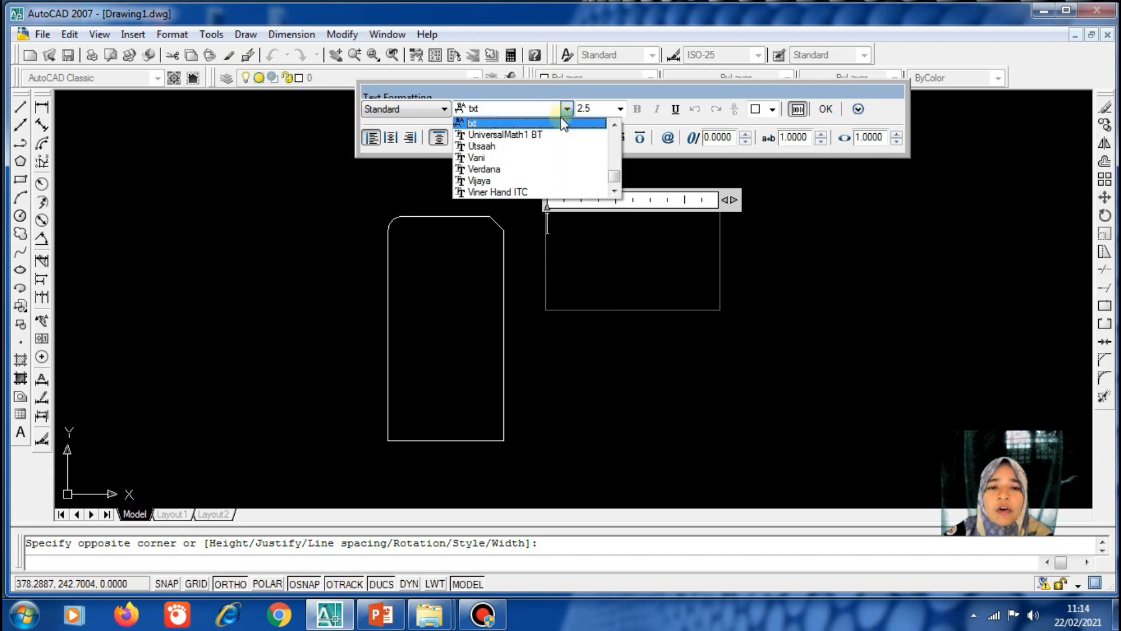
pyautogui.press('t')
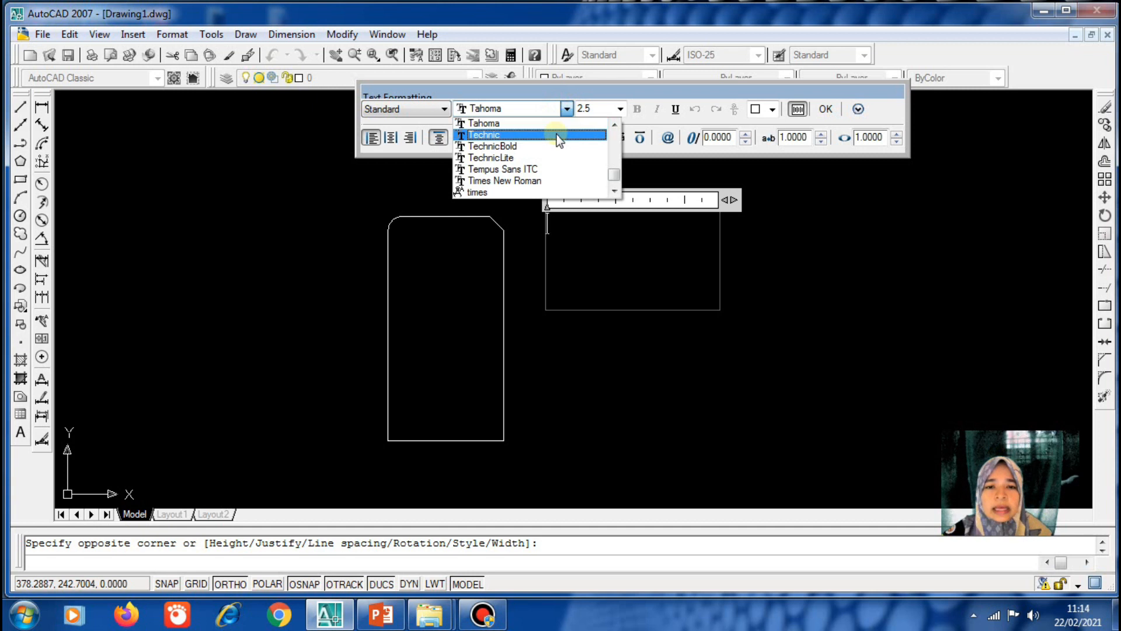
pyautogui.click(542, 181)
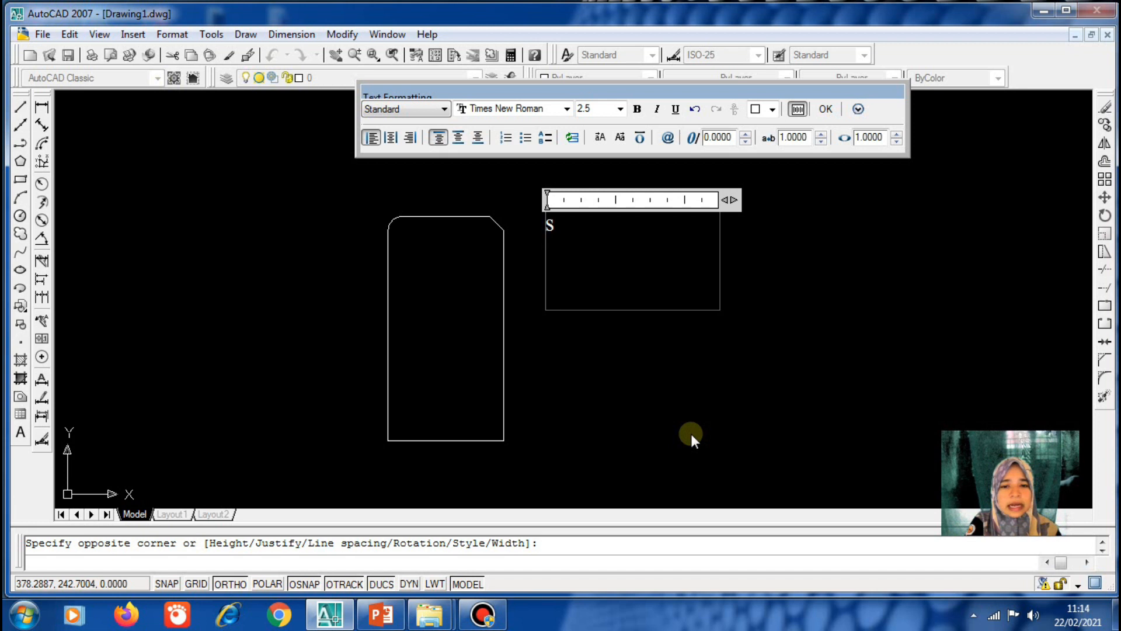
pyautogui.press('BackSpace')
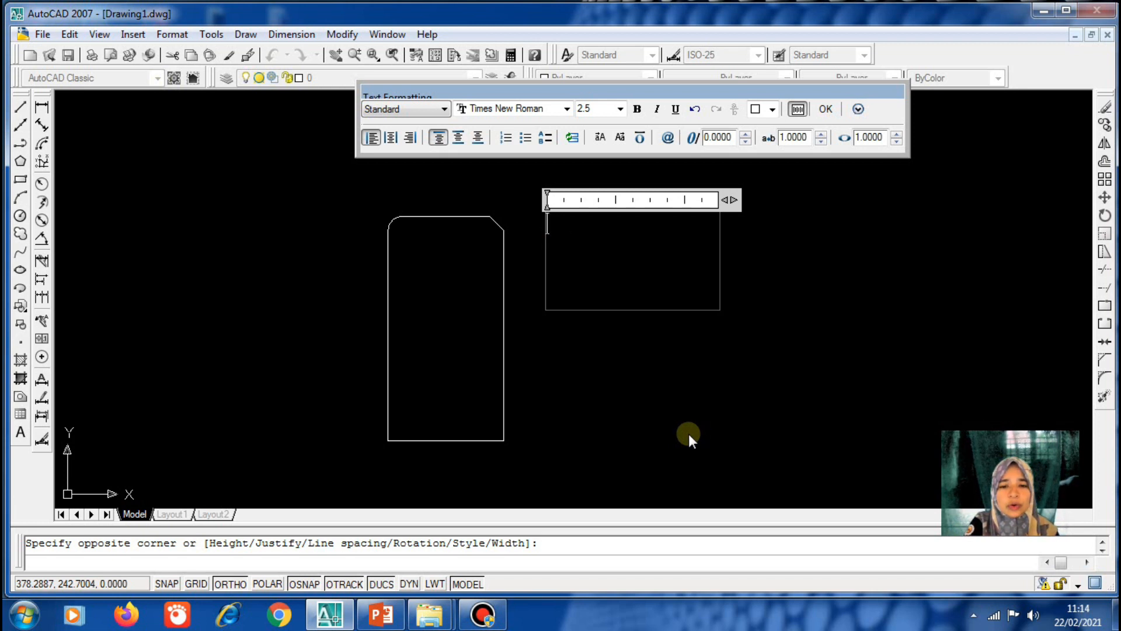
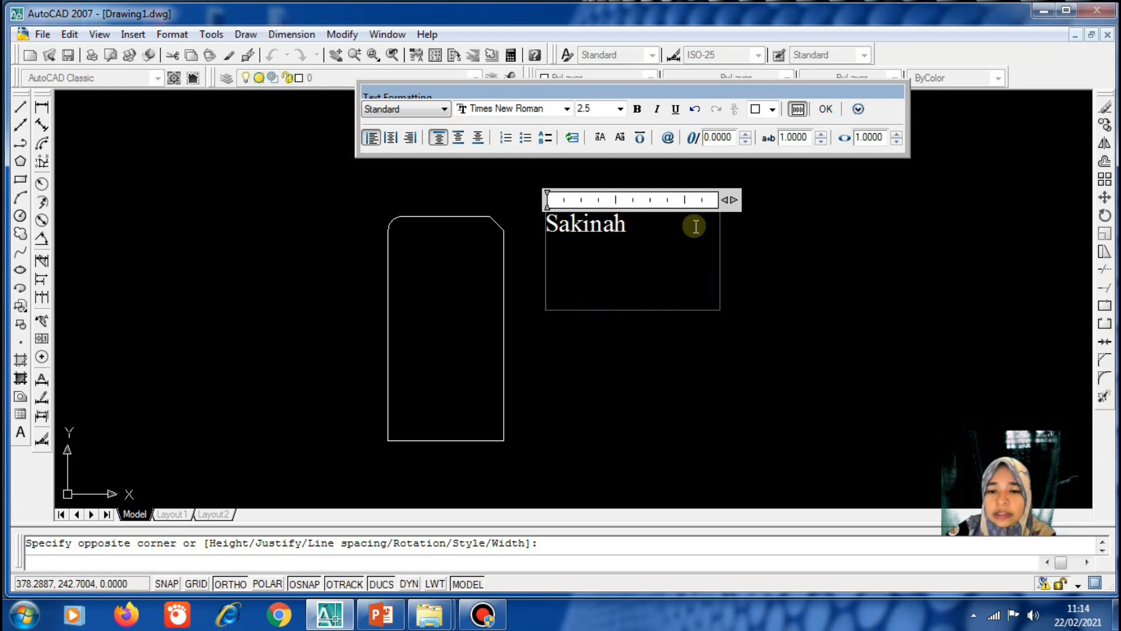
pyautogui.click(779, 334)
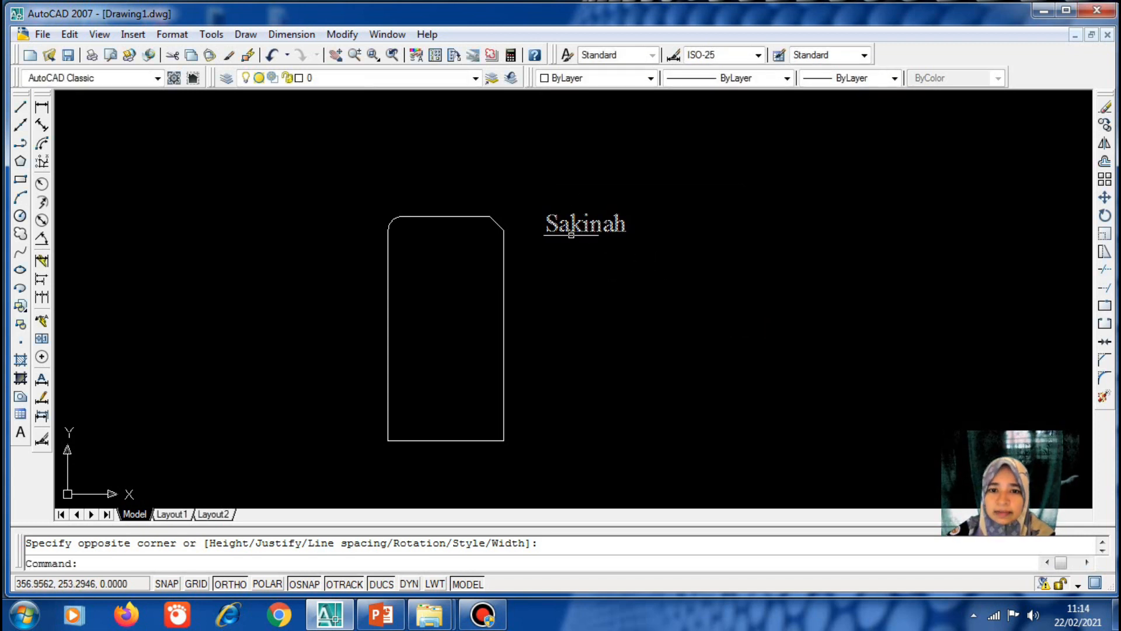
# Edit the multiline name label and append the rest of the person's full name
pyautogui.click(579, 222)
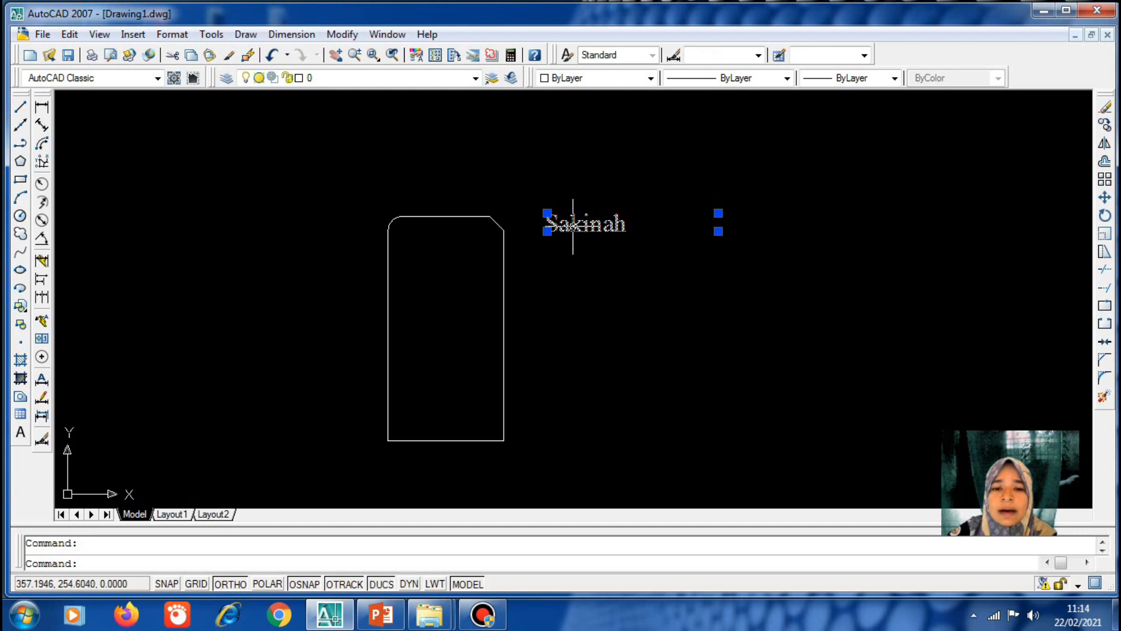
pyautogui.doubleClick(573, 226)
pyautogui.click(637, 225)
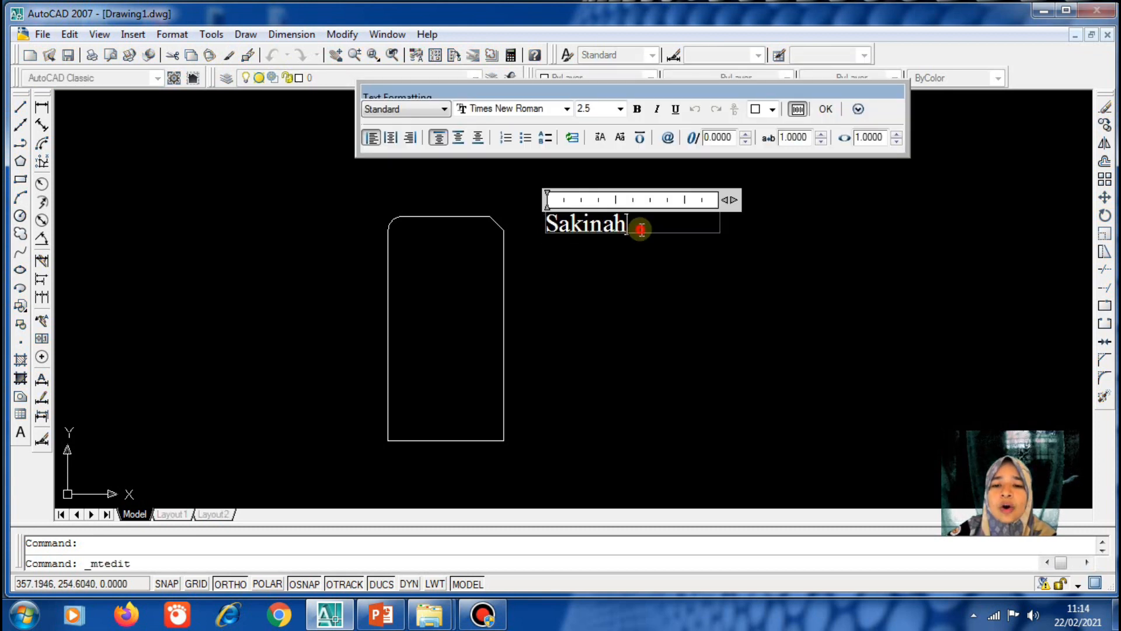
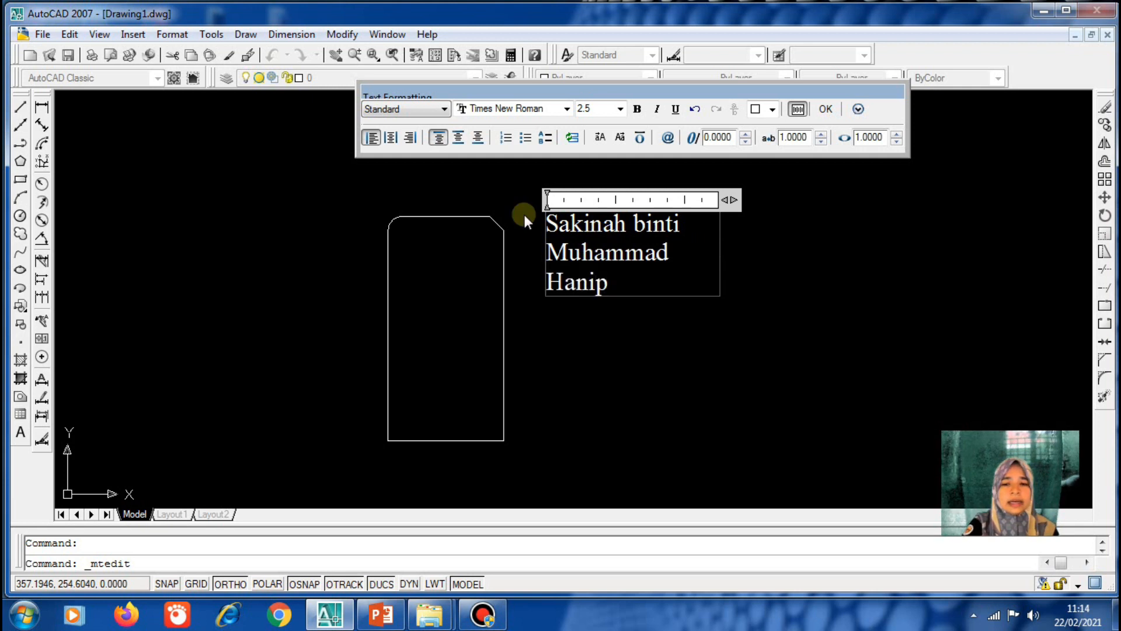
pyautogui.click(642, 359)
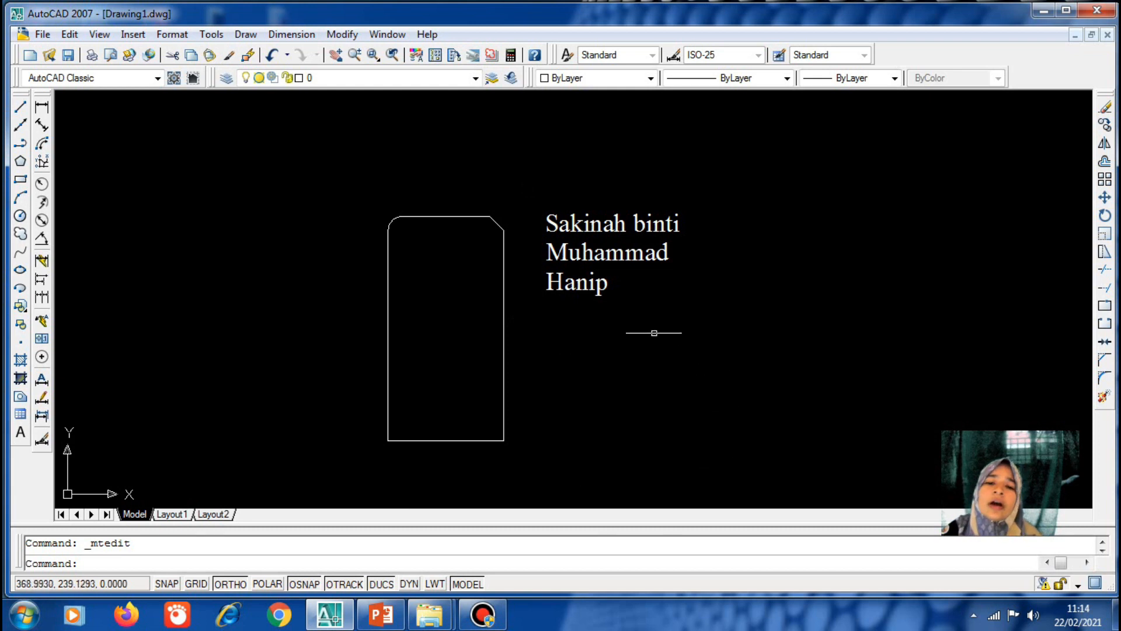
# Stretch the name text box wider so the full name fits on one line
pyautogui.click(589, 245)
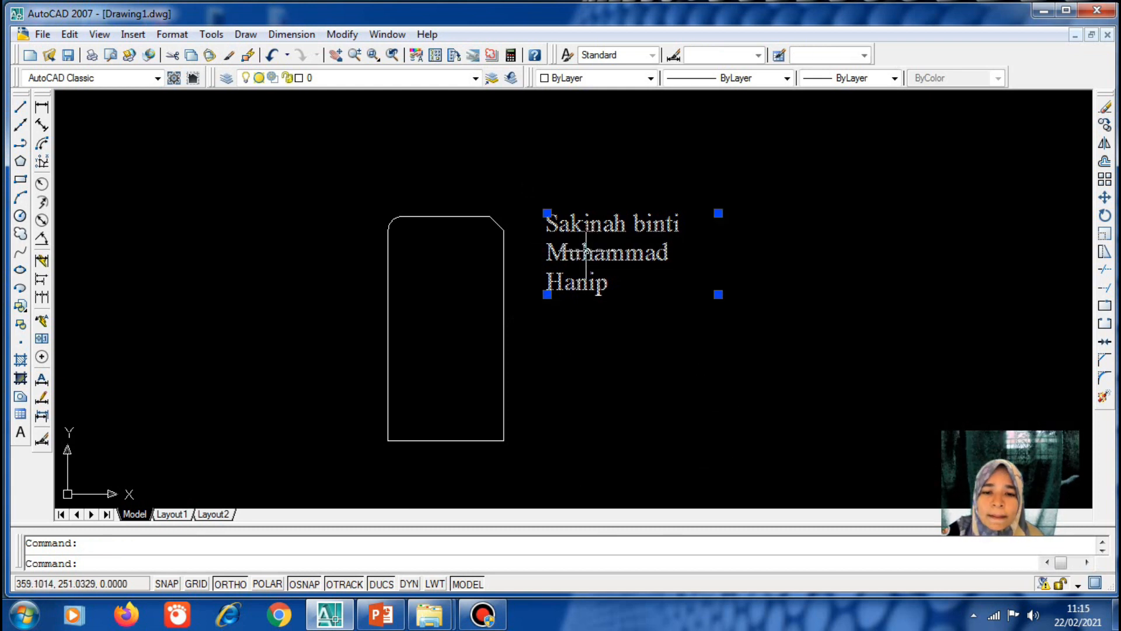
pyautogui.click(718, 295)
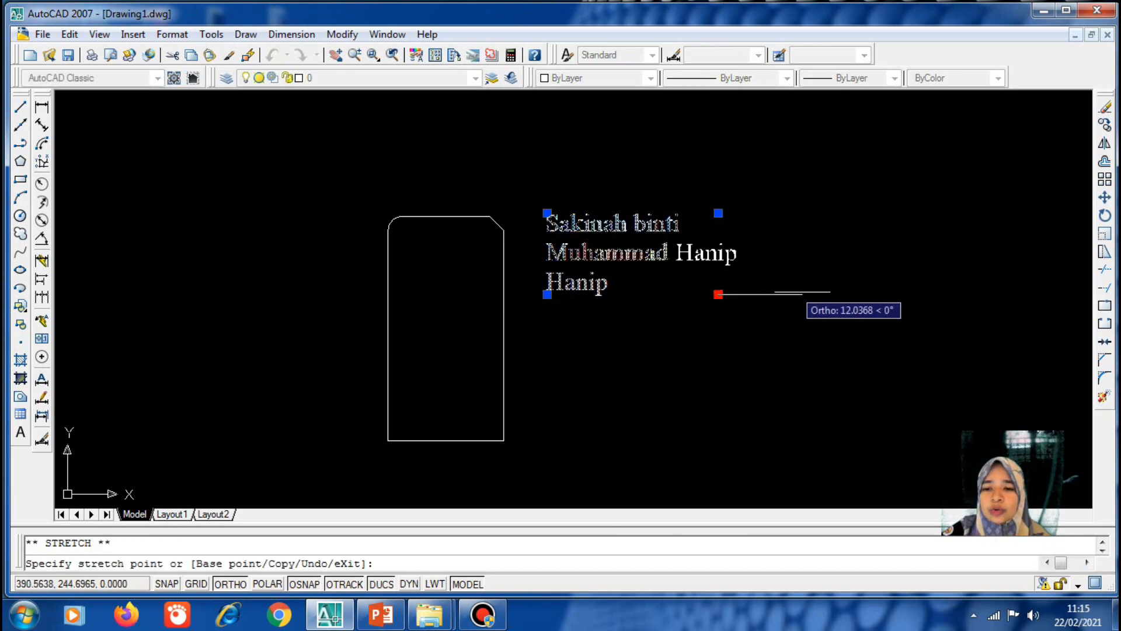
pyautogui.click(916, 285)
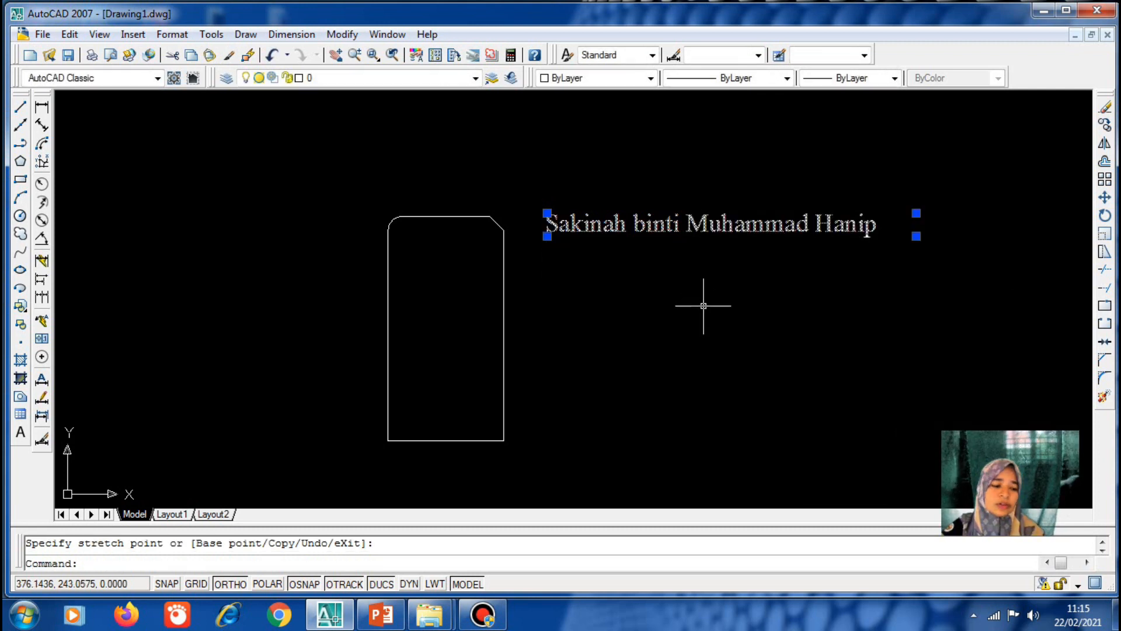
pyautogui.press('Escape')
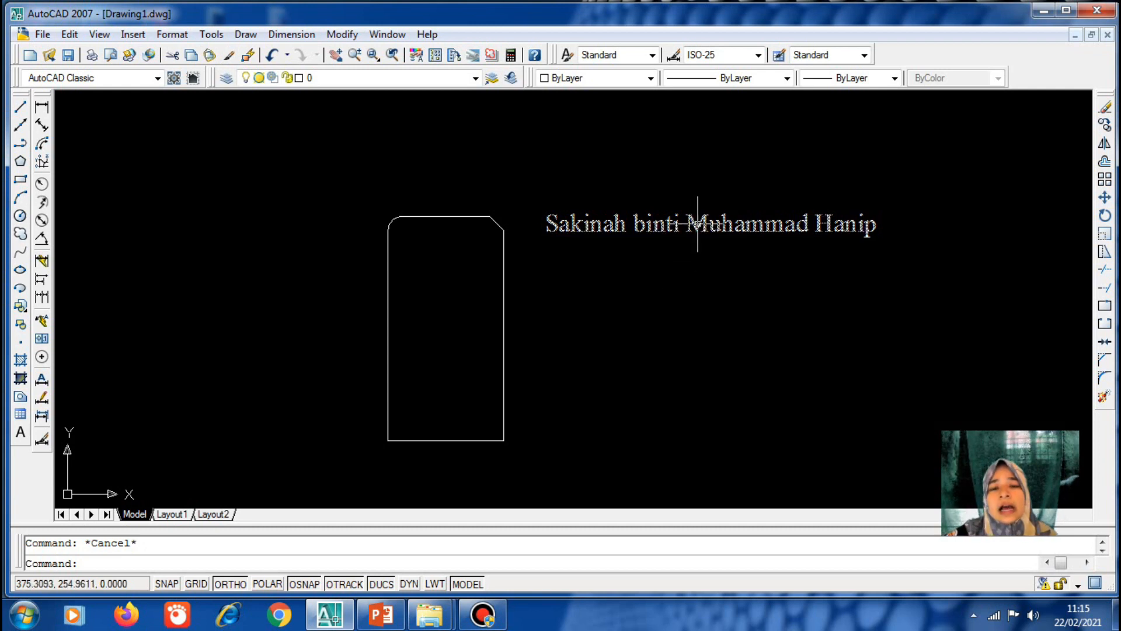
# Add single-line text 'Saya' right of the shape with default height and rotation
pyautogui.click(244, 36)
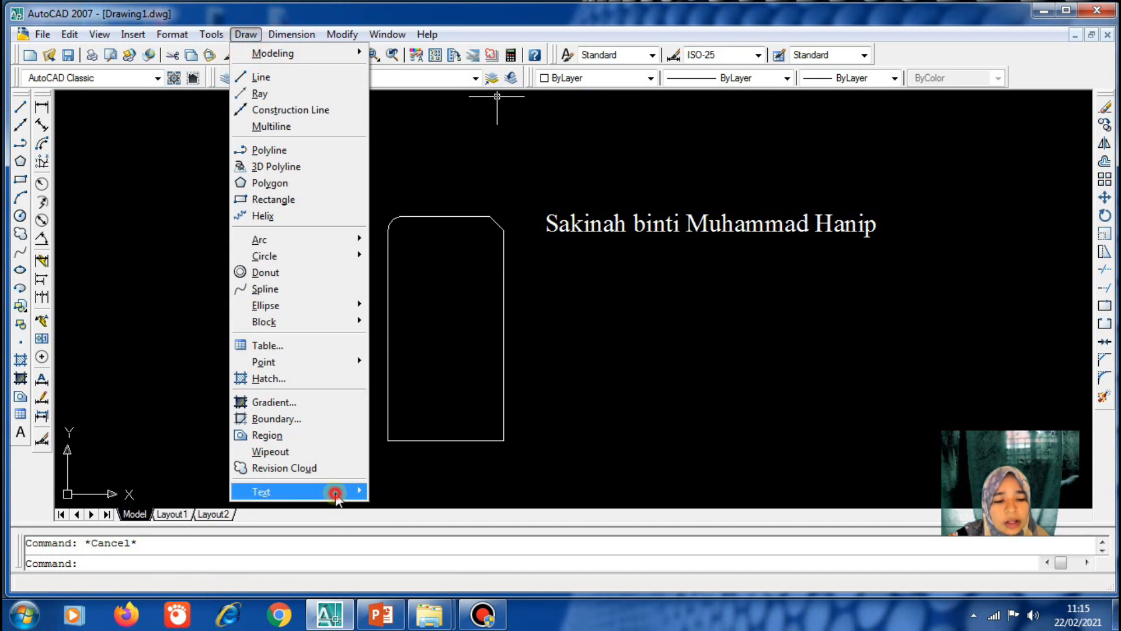
pyautogui.moveTo(336, 492)
pyautogui.click(433, 508)
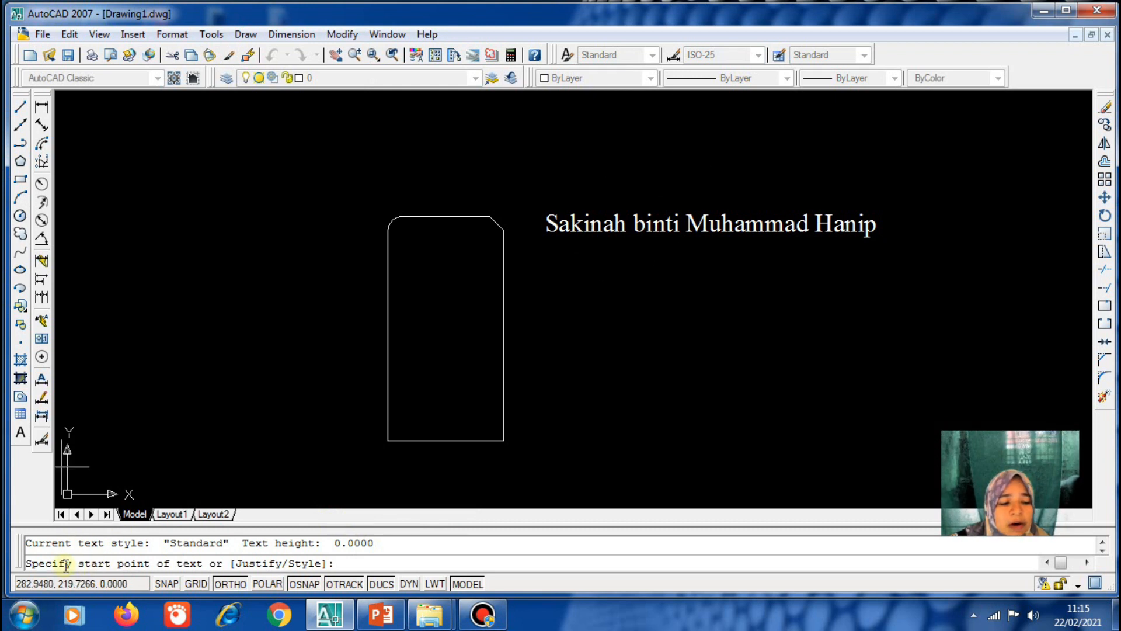
pyautogui.click(580, 314)
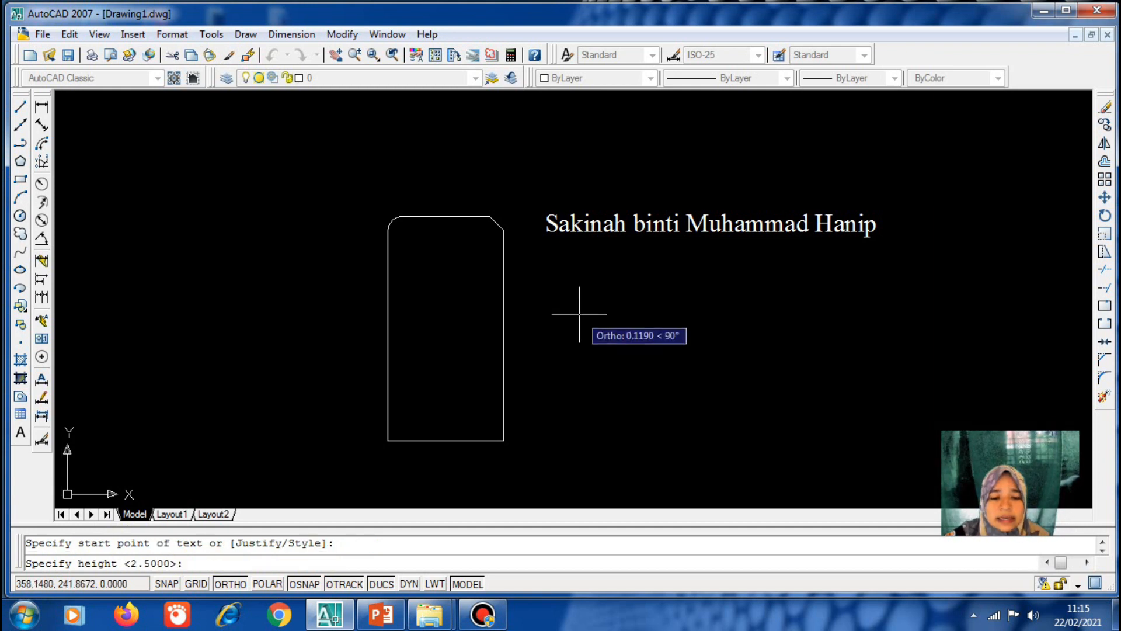
pyautogui.press('Return')
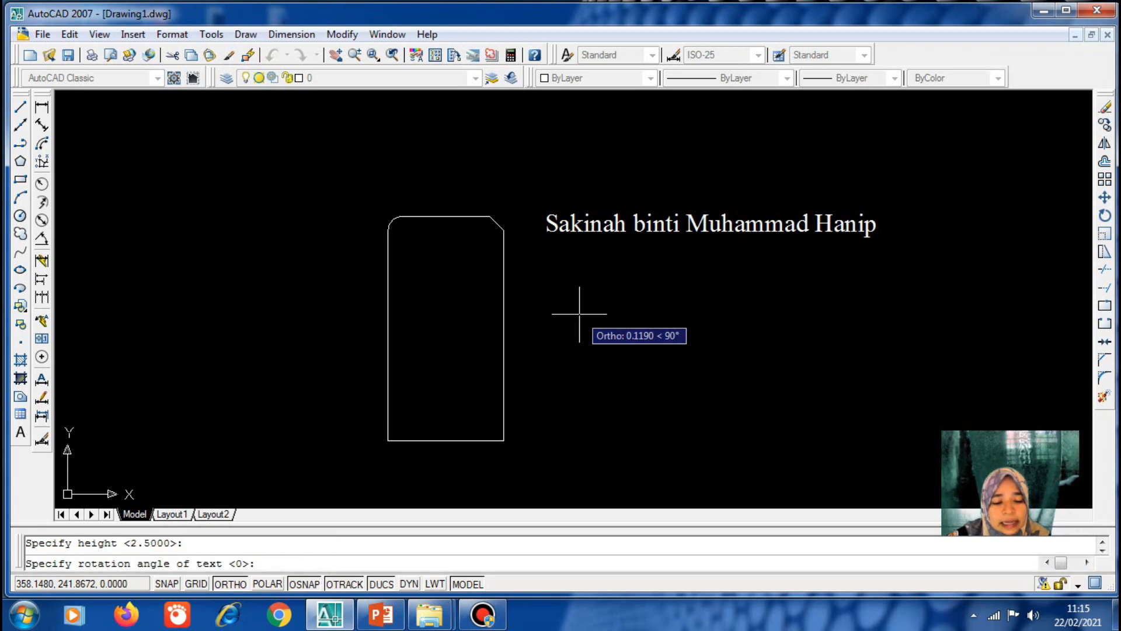
pyautogui.press('Return')
pyautogui.write('Saya')
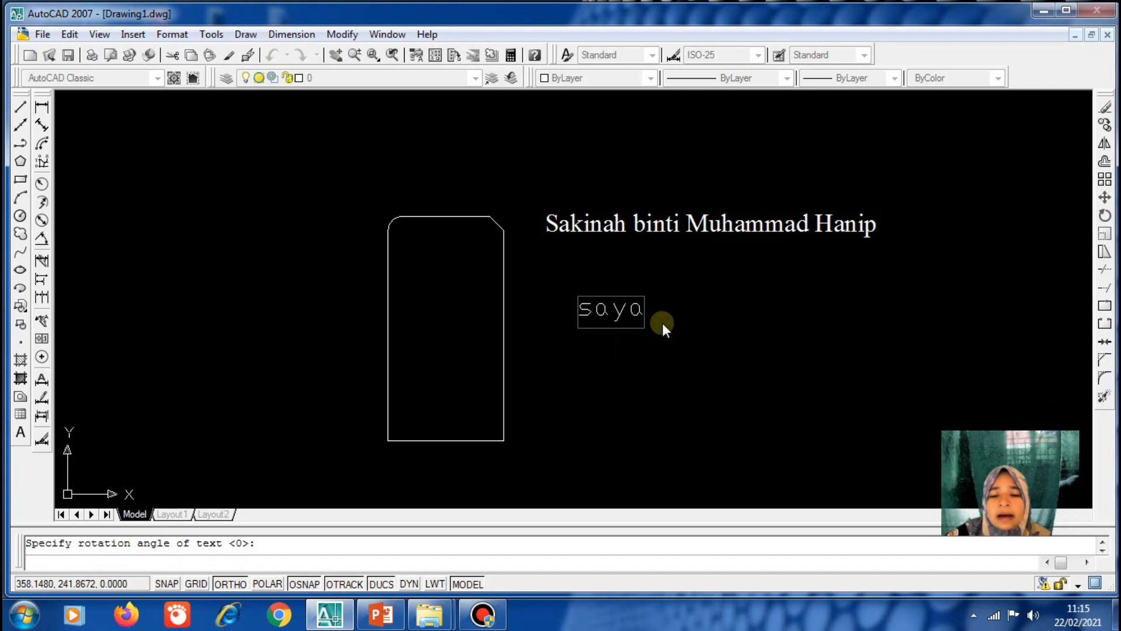
# Add the single-line text 'segiempat' just above the shape
pyautogui.click(395, 188)
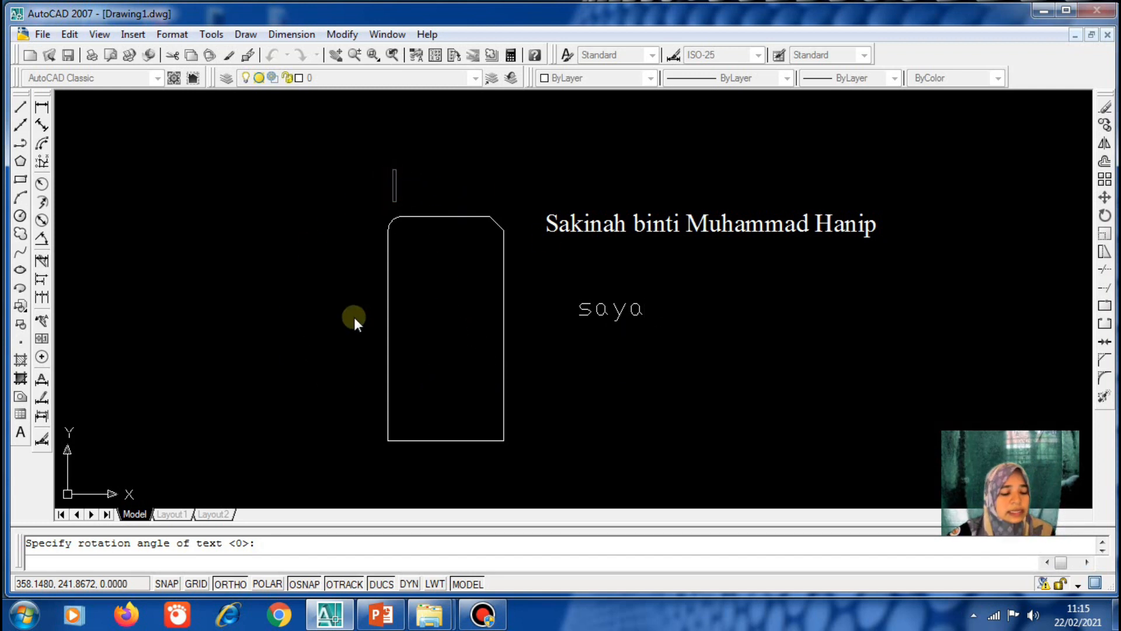
pyautogui.write('s')
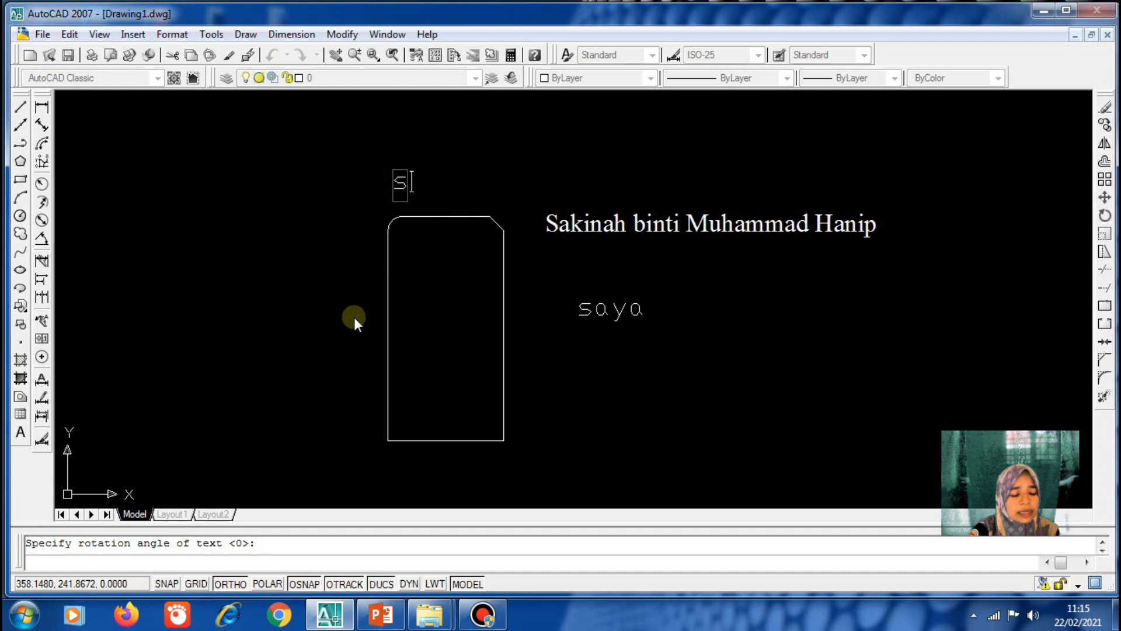
pyautogui.write('egiempat')
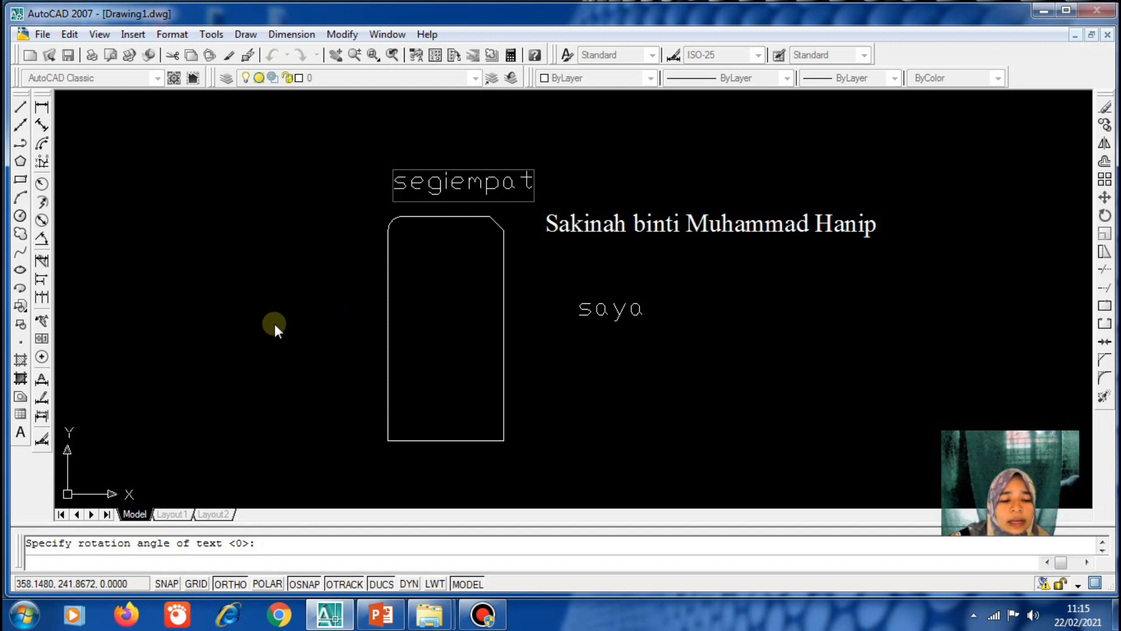
pyautogui.click(258, 335)
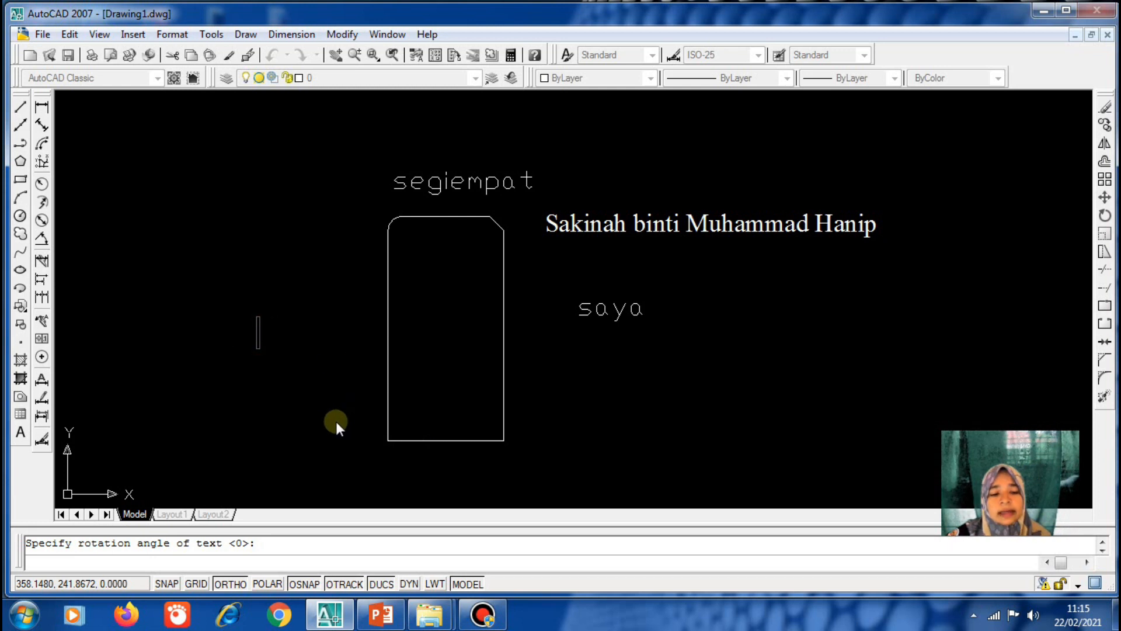
pyautogui.press('Return')
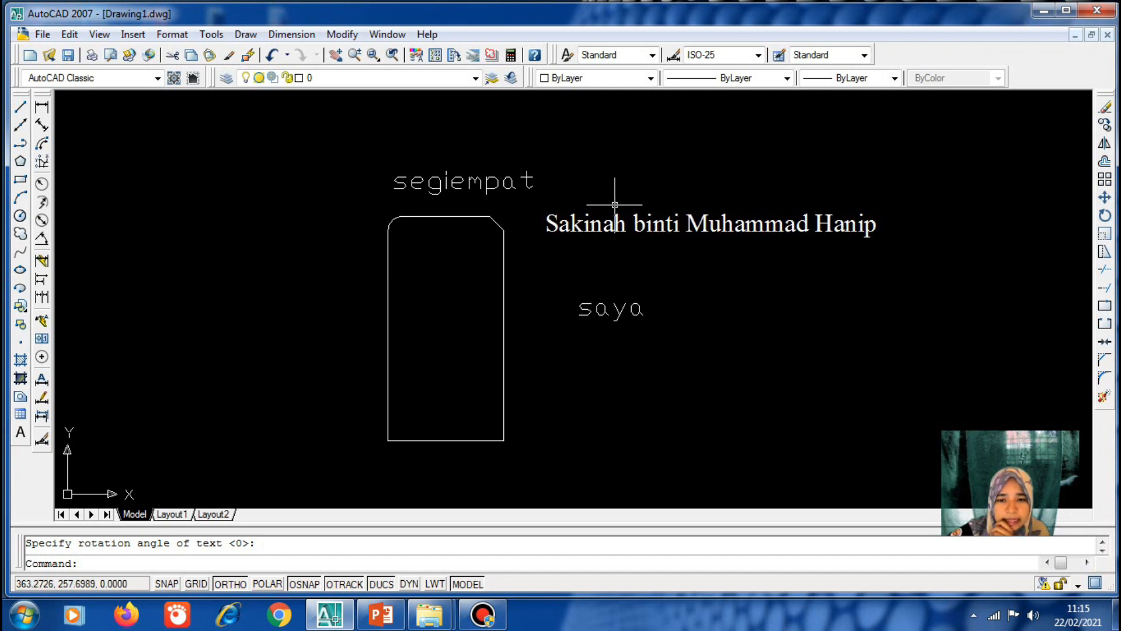
# Move the full-name text down below 'saya' with MOVE
pyautogui.click(605, 221)
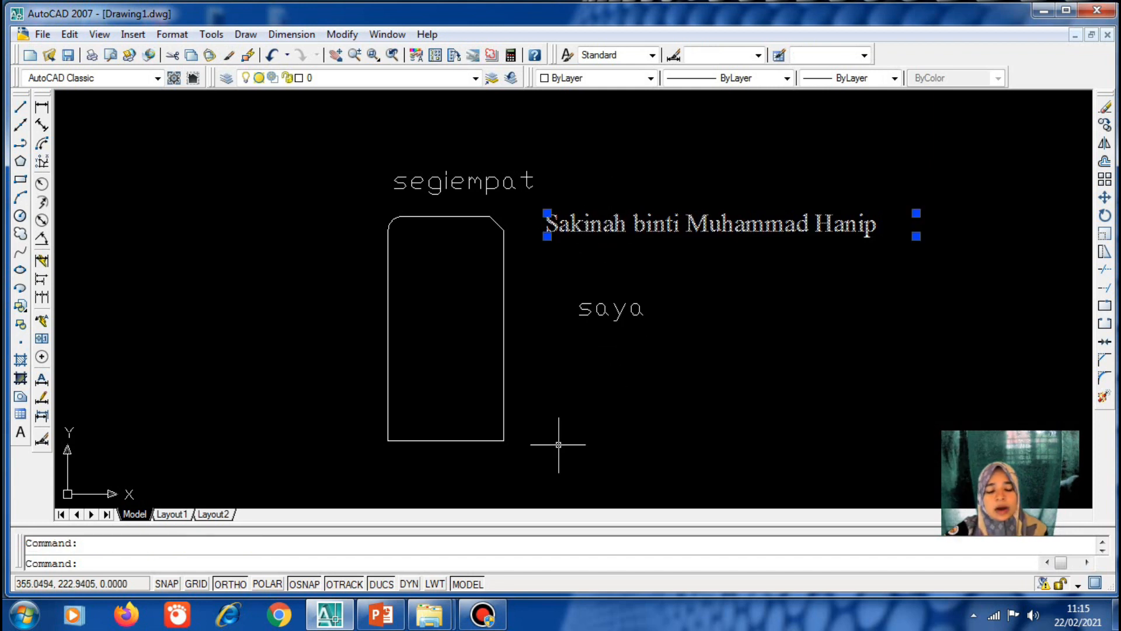
pyautogui.write('m')
pyautogui.press('Return')
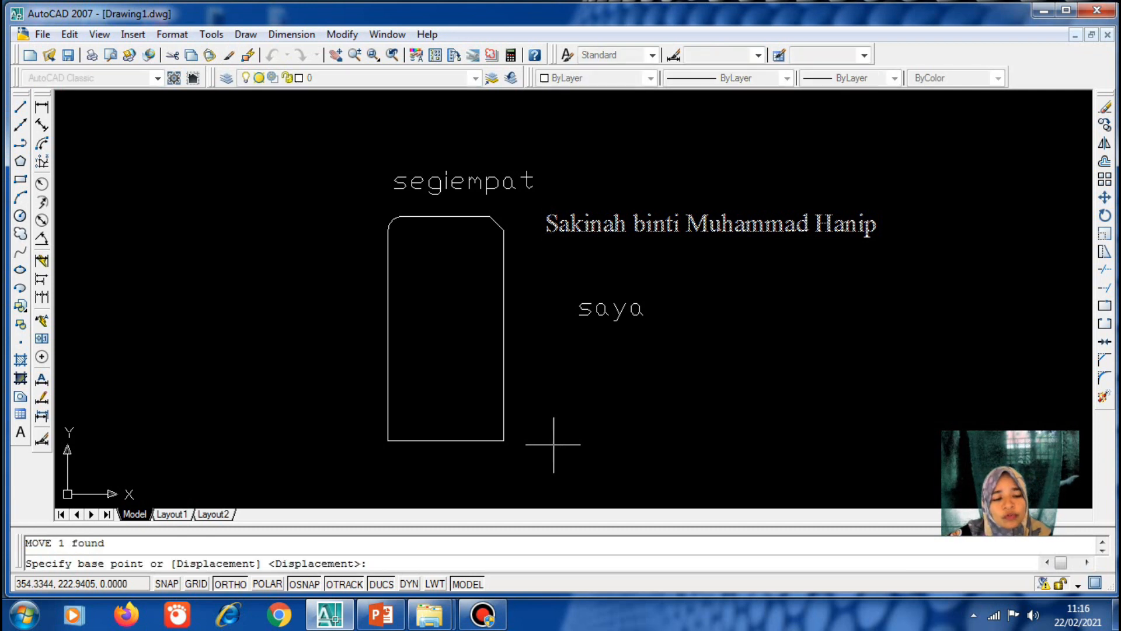
pyautogui.click(709, 225)
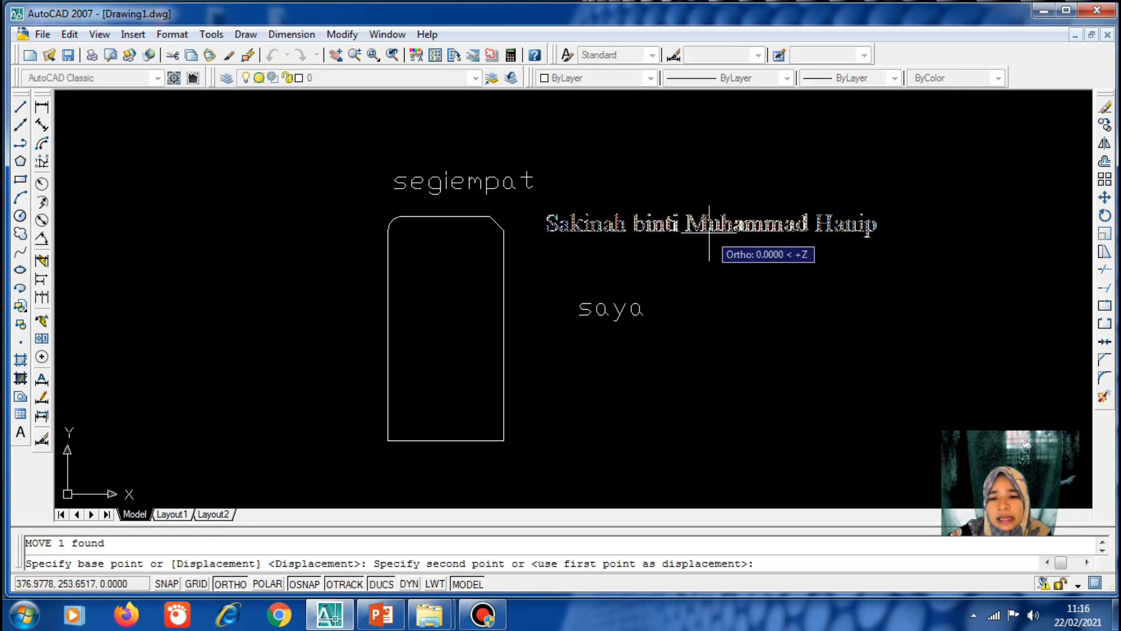
pyautogui.click(666, 372)
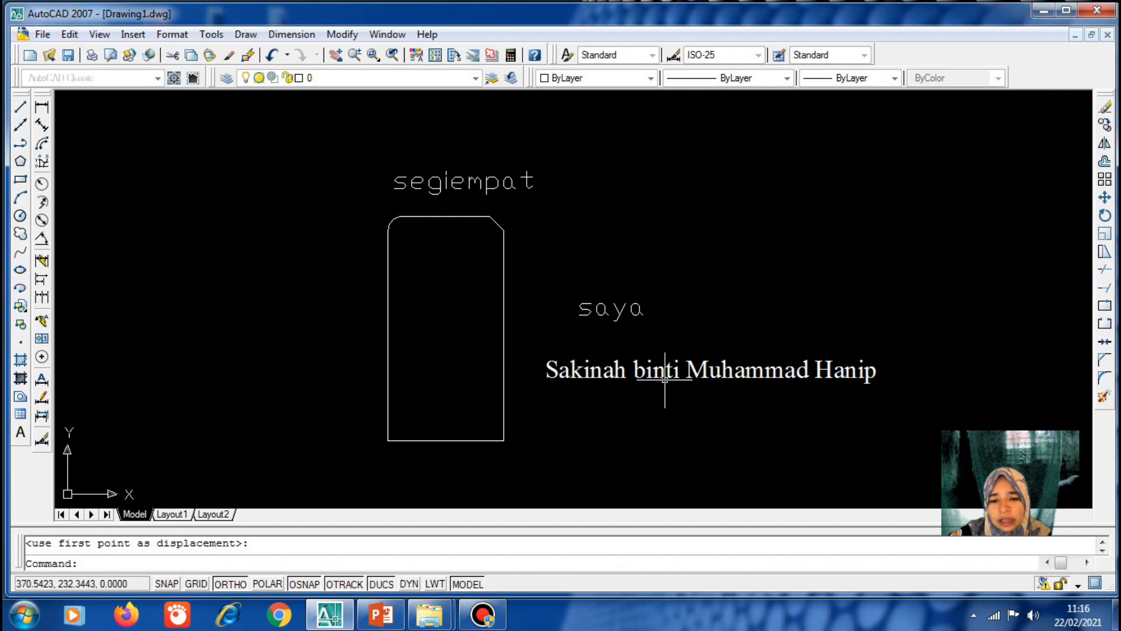
# Move the 'saya' text upward toward the name's former height
pyautogui.click(605, 305)
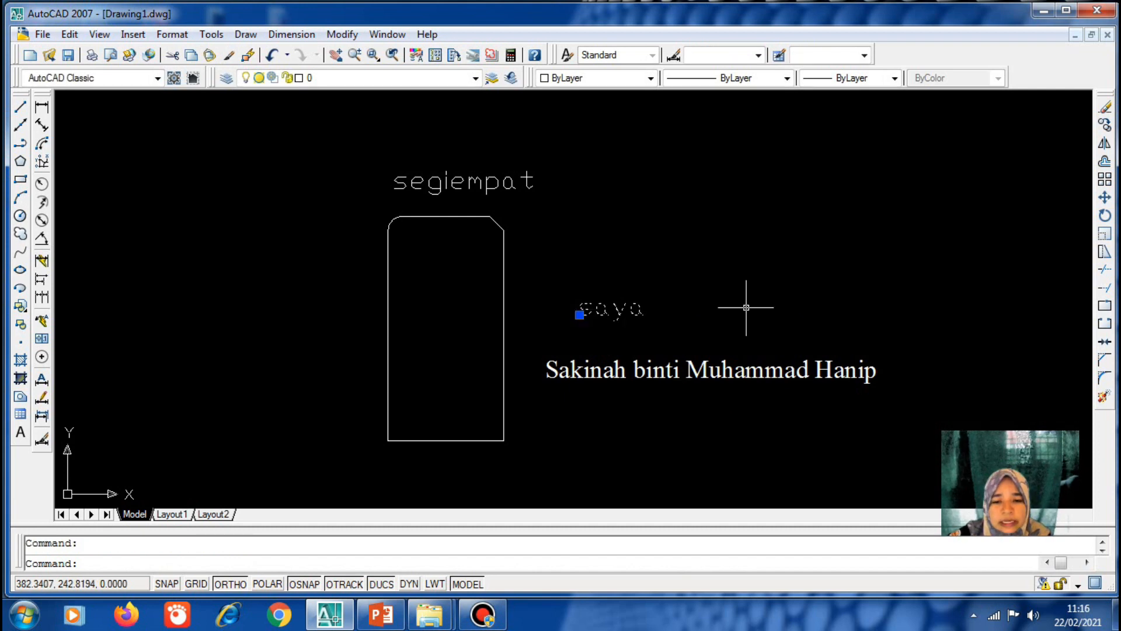
pyautogui.write('m')
pyautogui.press('Return')
pyautogui.click(693, 320)
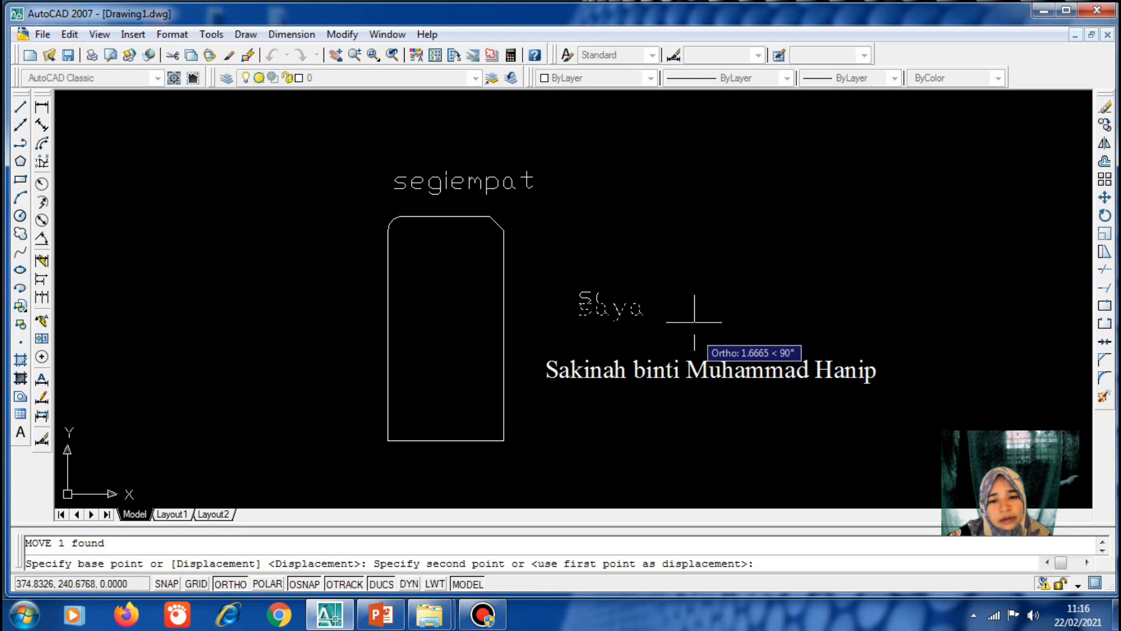
pyautogui.click(693, 258)
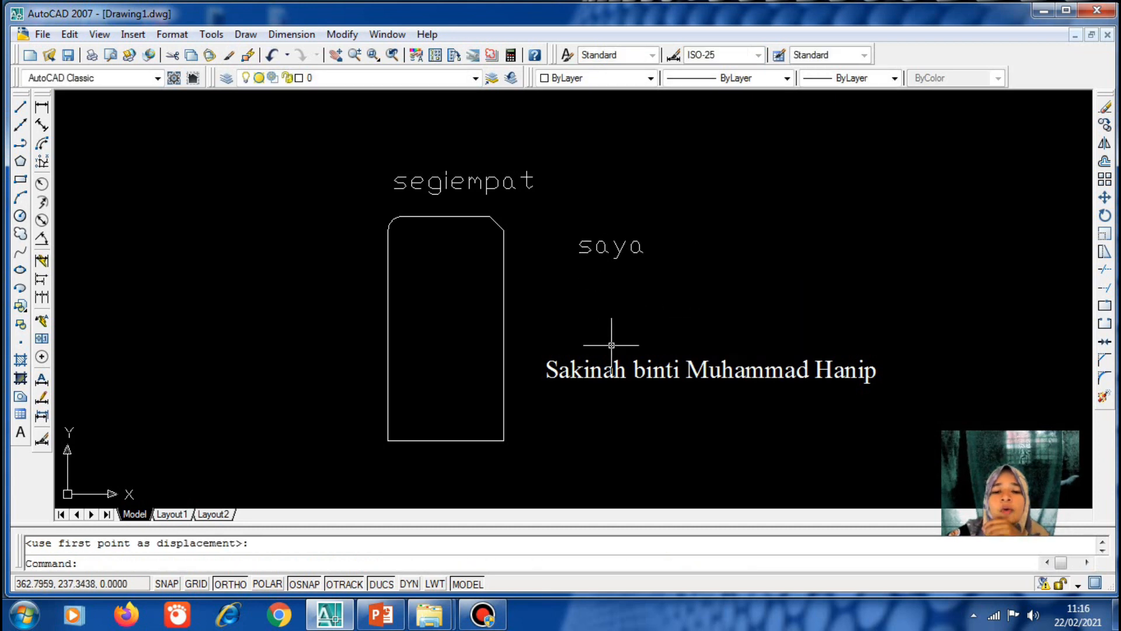